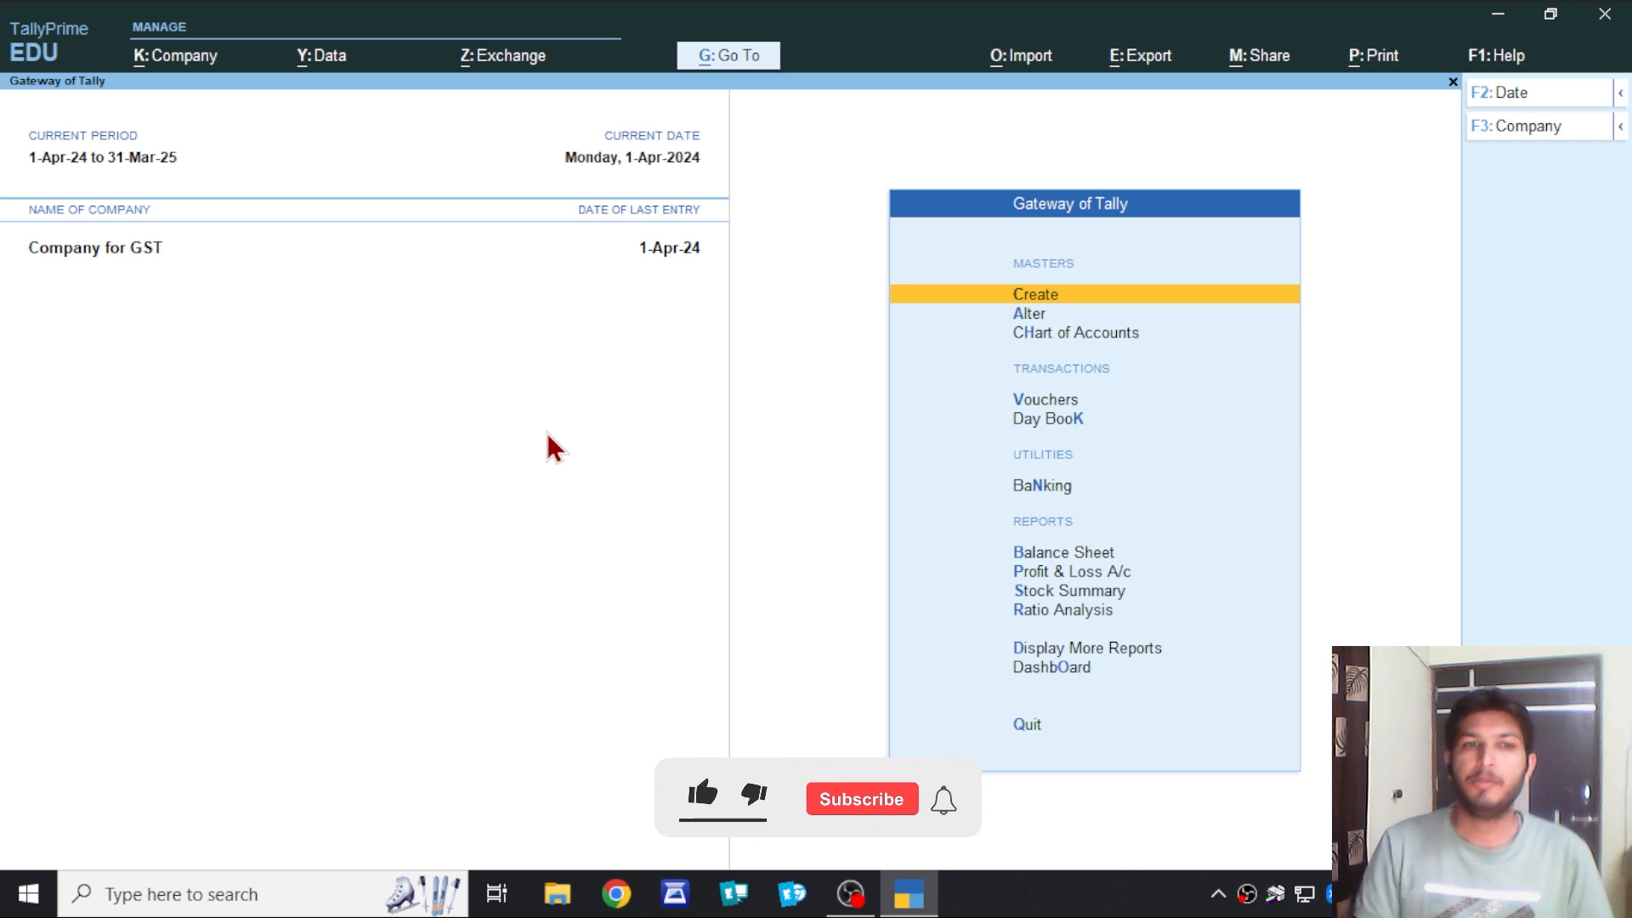
Shut the currently open company, Company for GST, and confirm closing it.
key(F3)
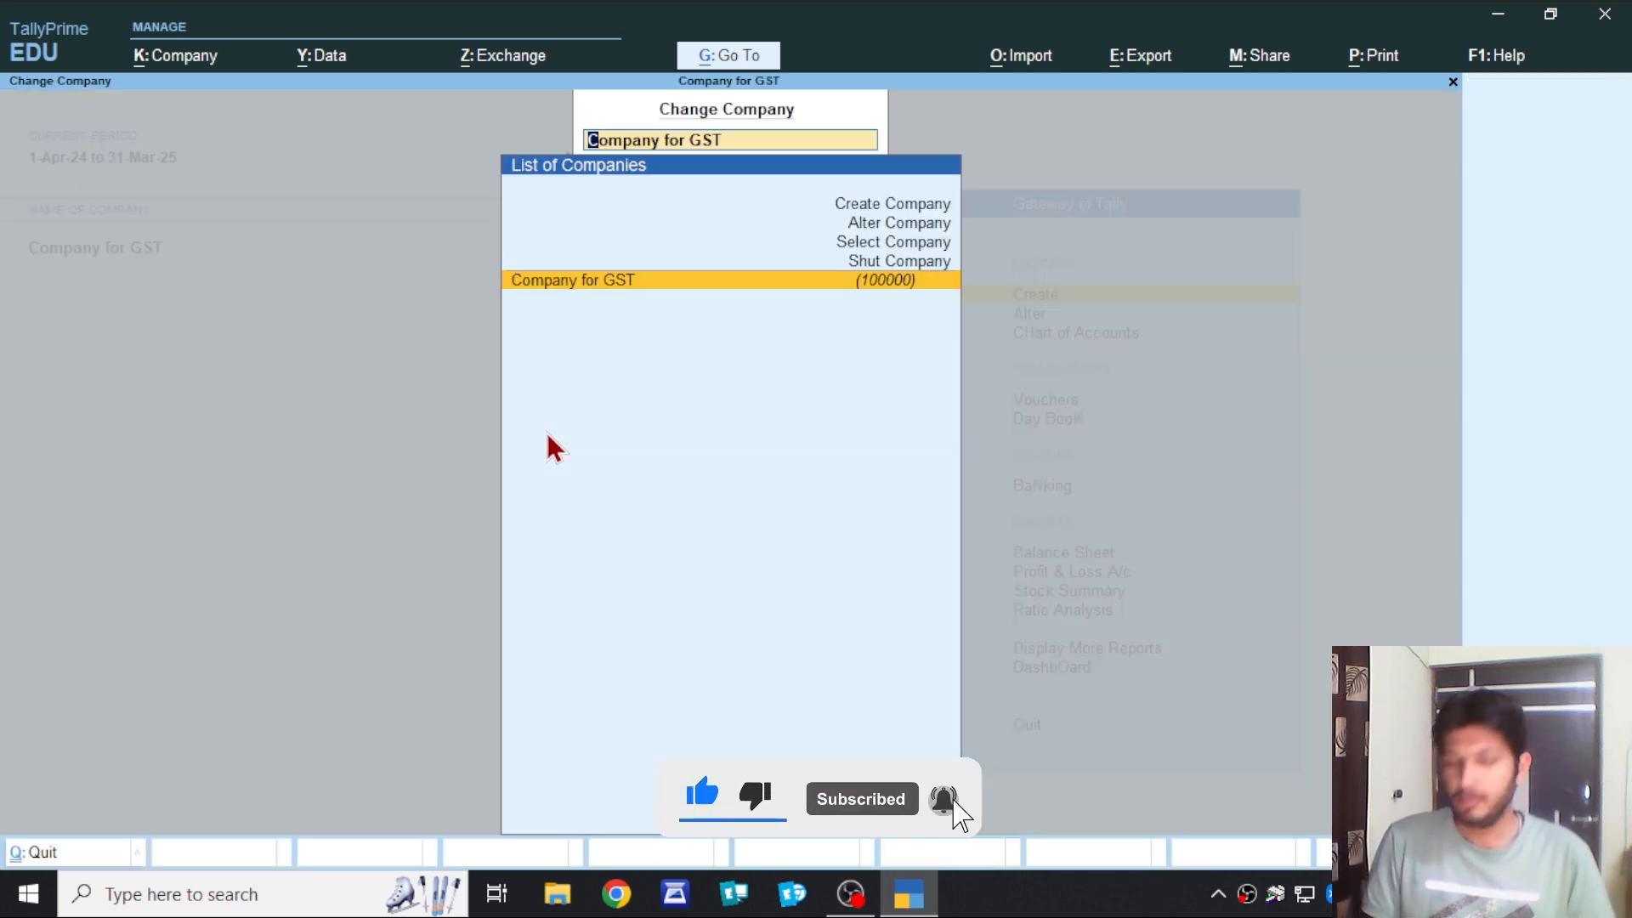
key(Up)
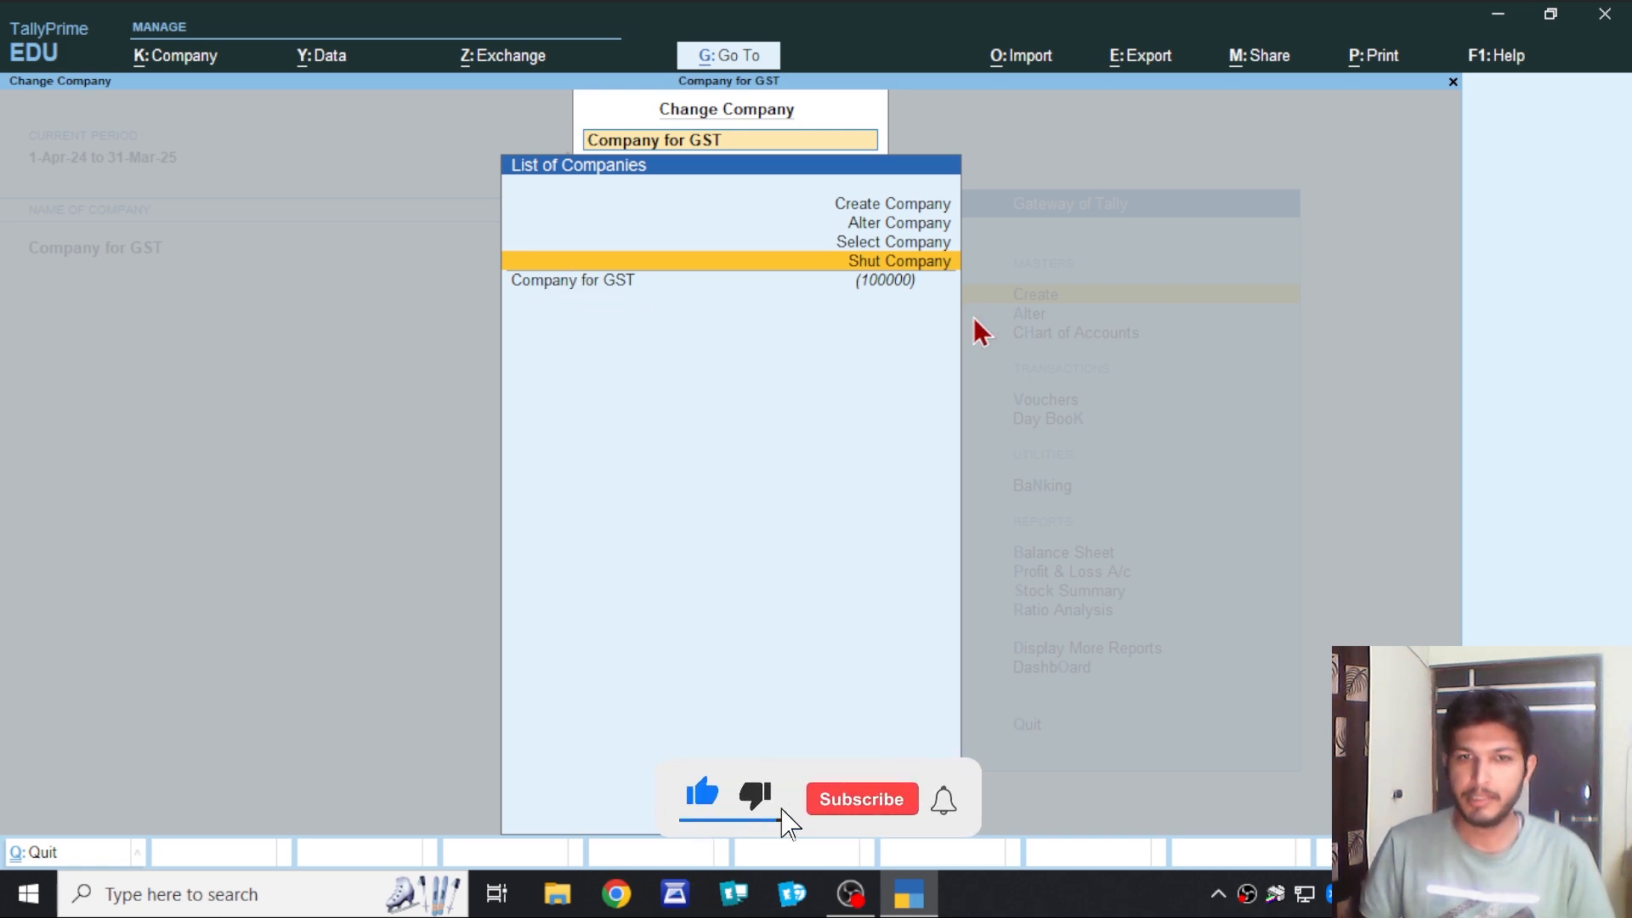
key(Return)
key(Return)
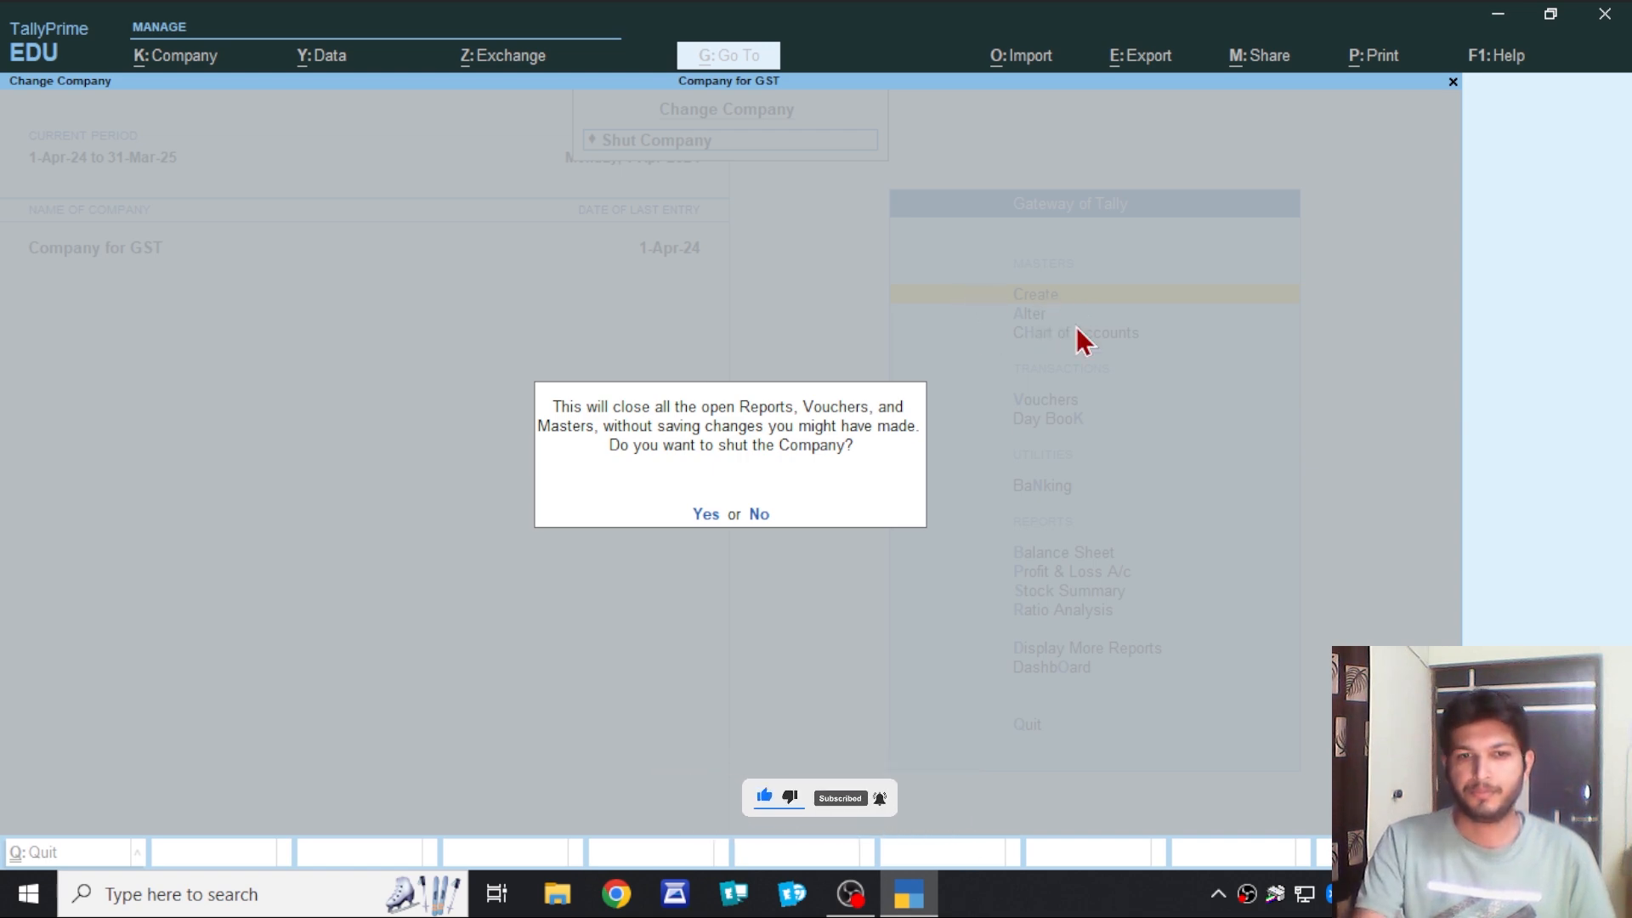
key(Return)
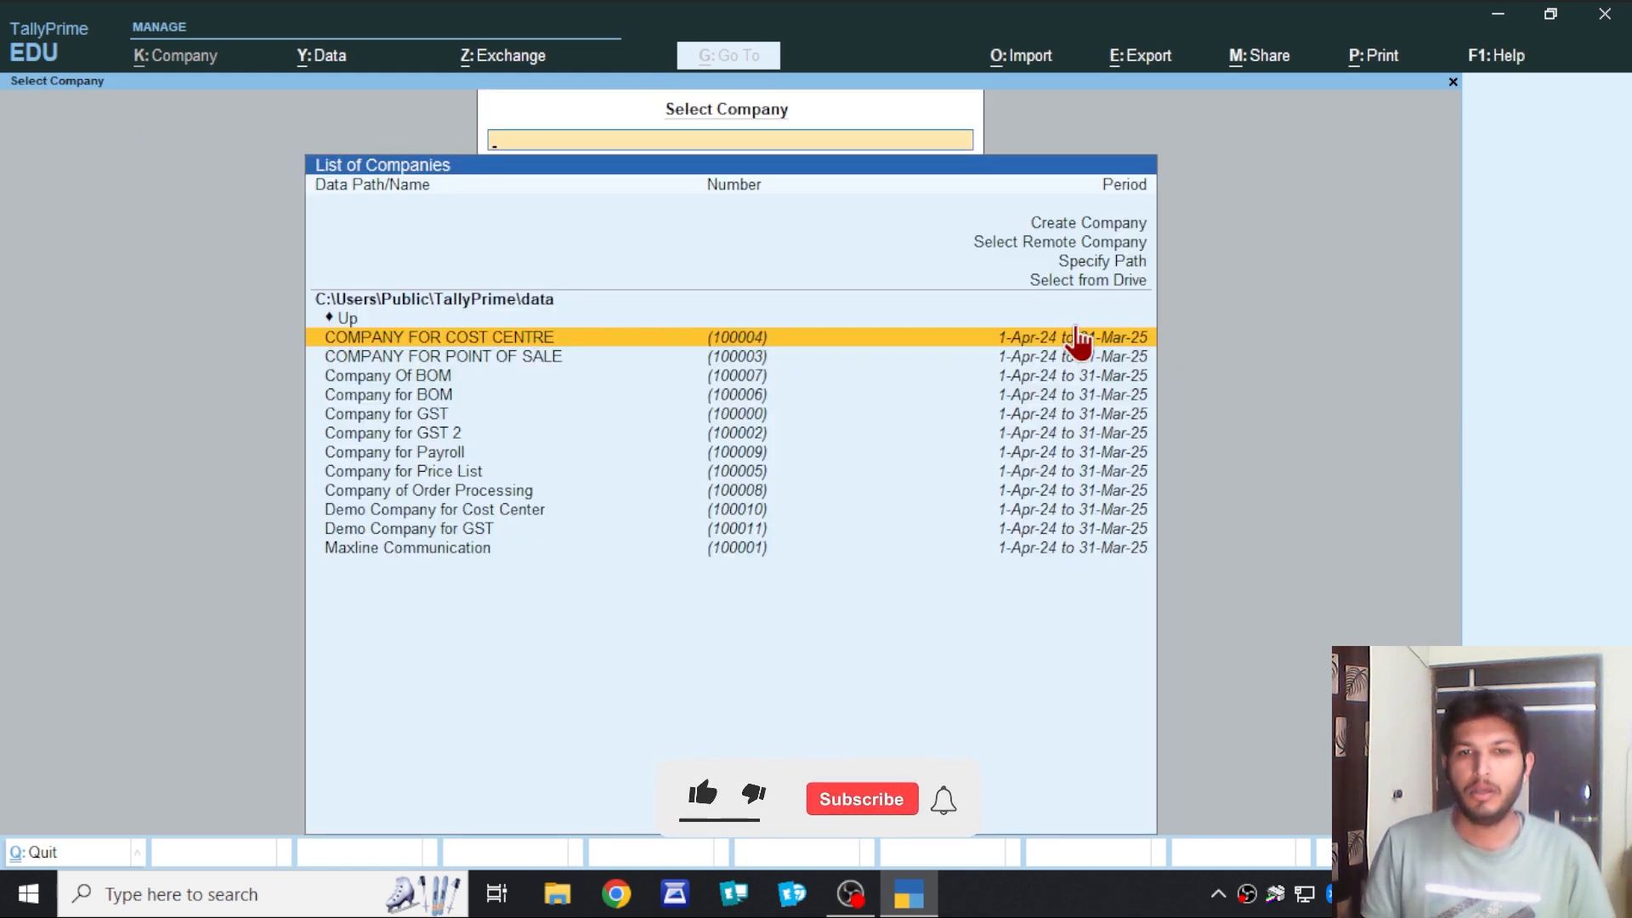
Start creating a new company named "Company for Voucher Entry", with the same mailing name.
key(Up)
key(Up)
key(Up)
key(Up)
key(Up)
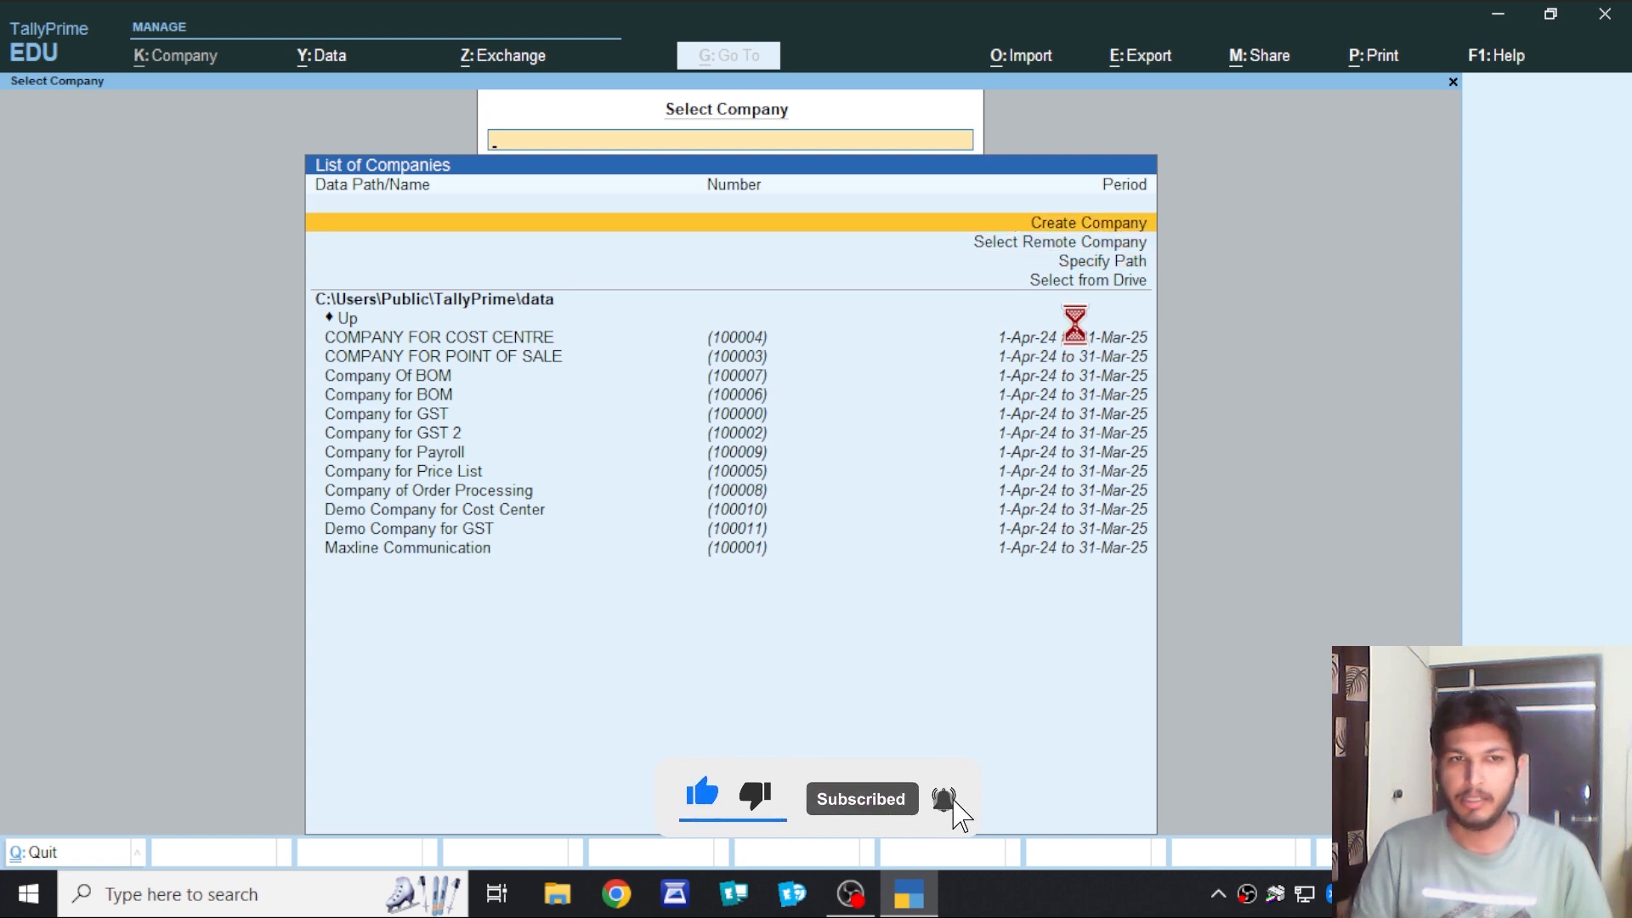
key(Return)
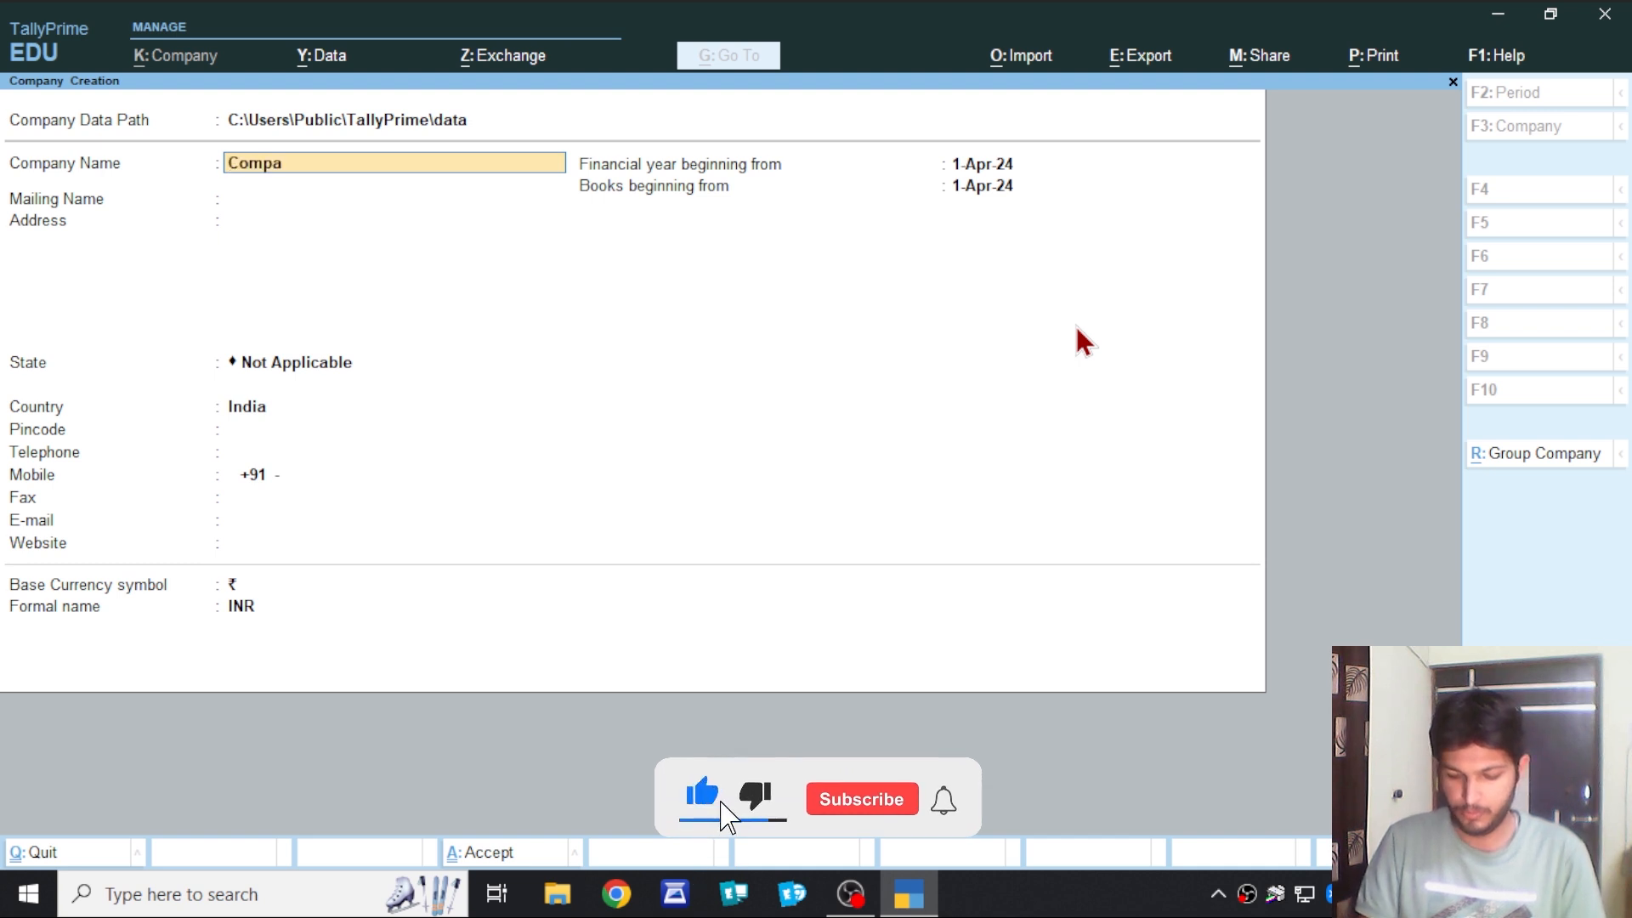
text(Company for V)
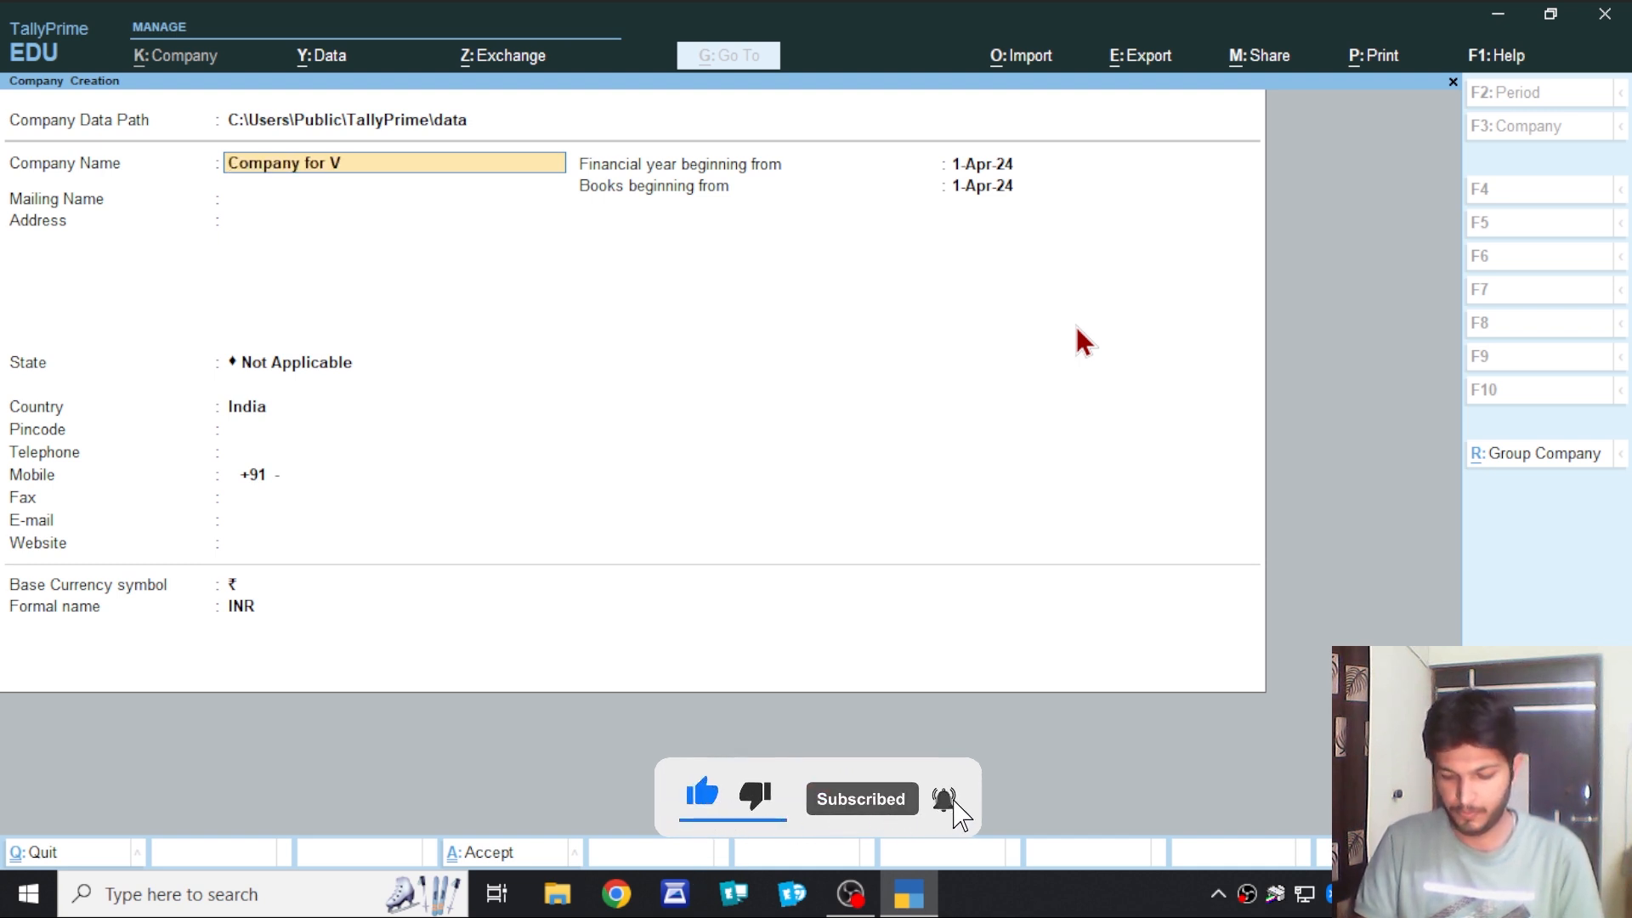
text(oucher)
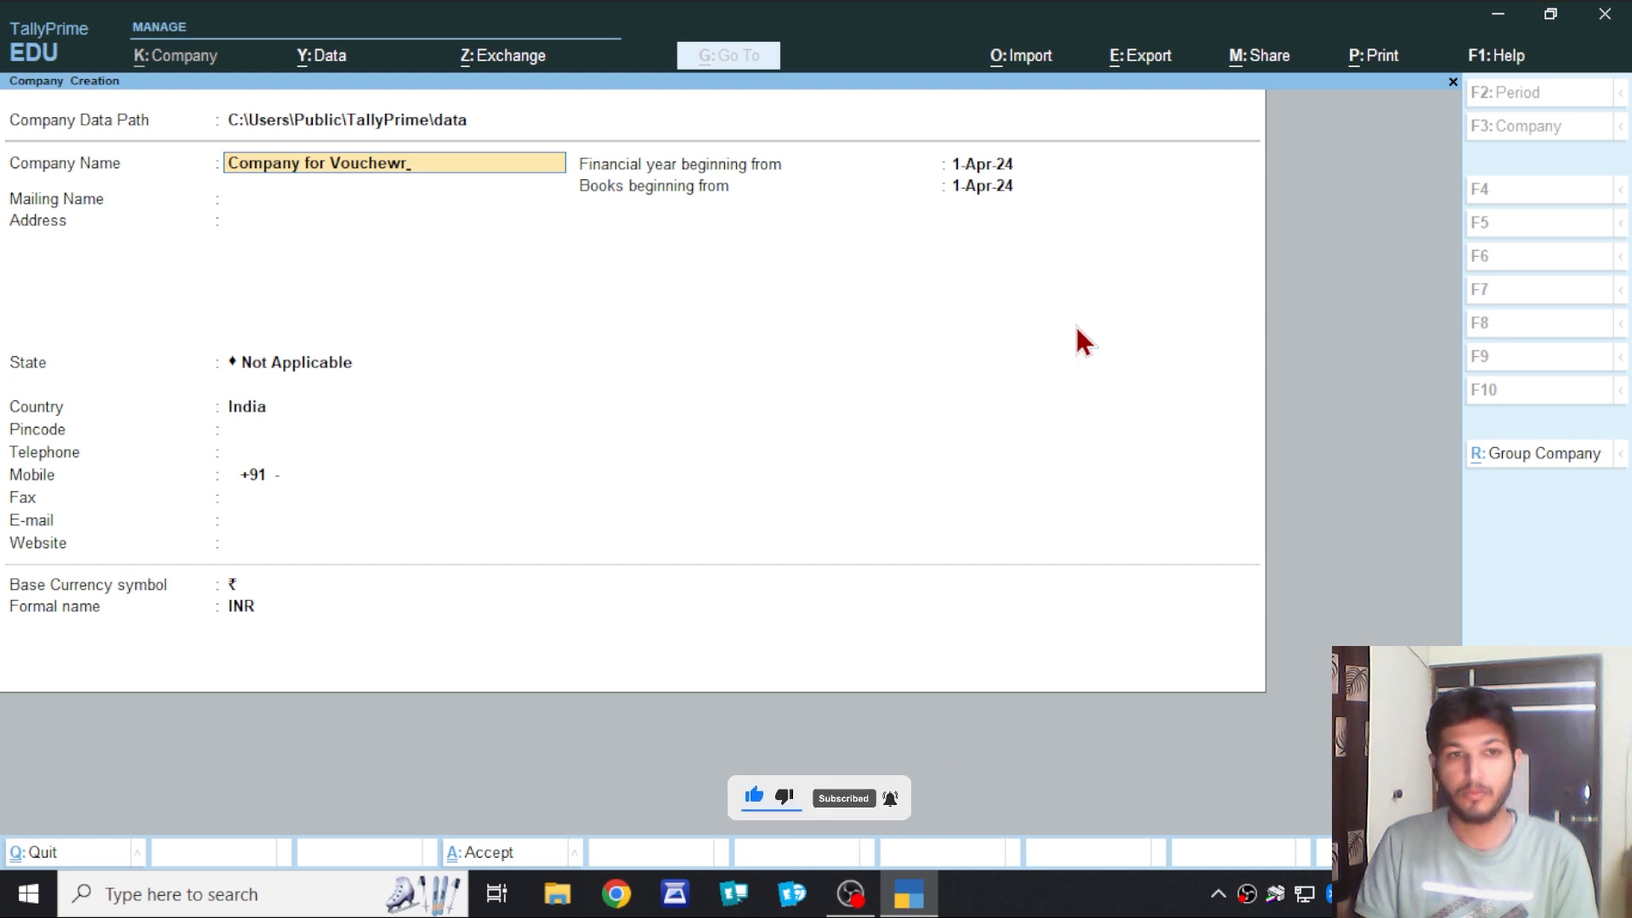
text( E)
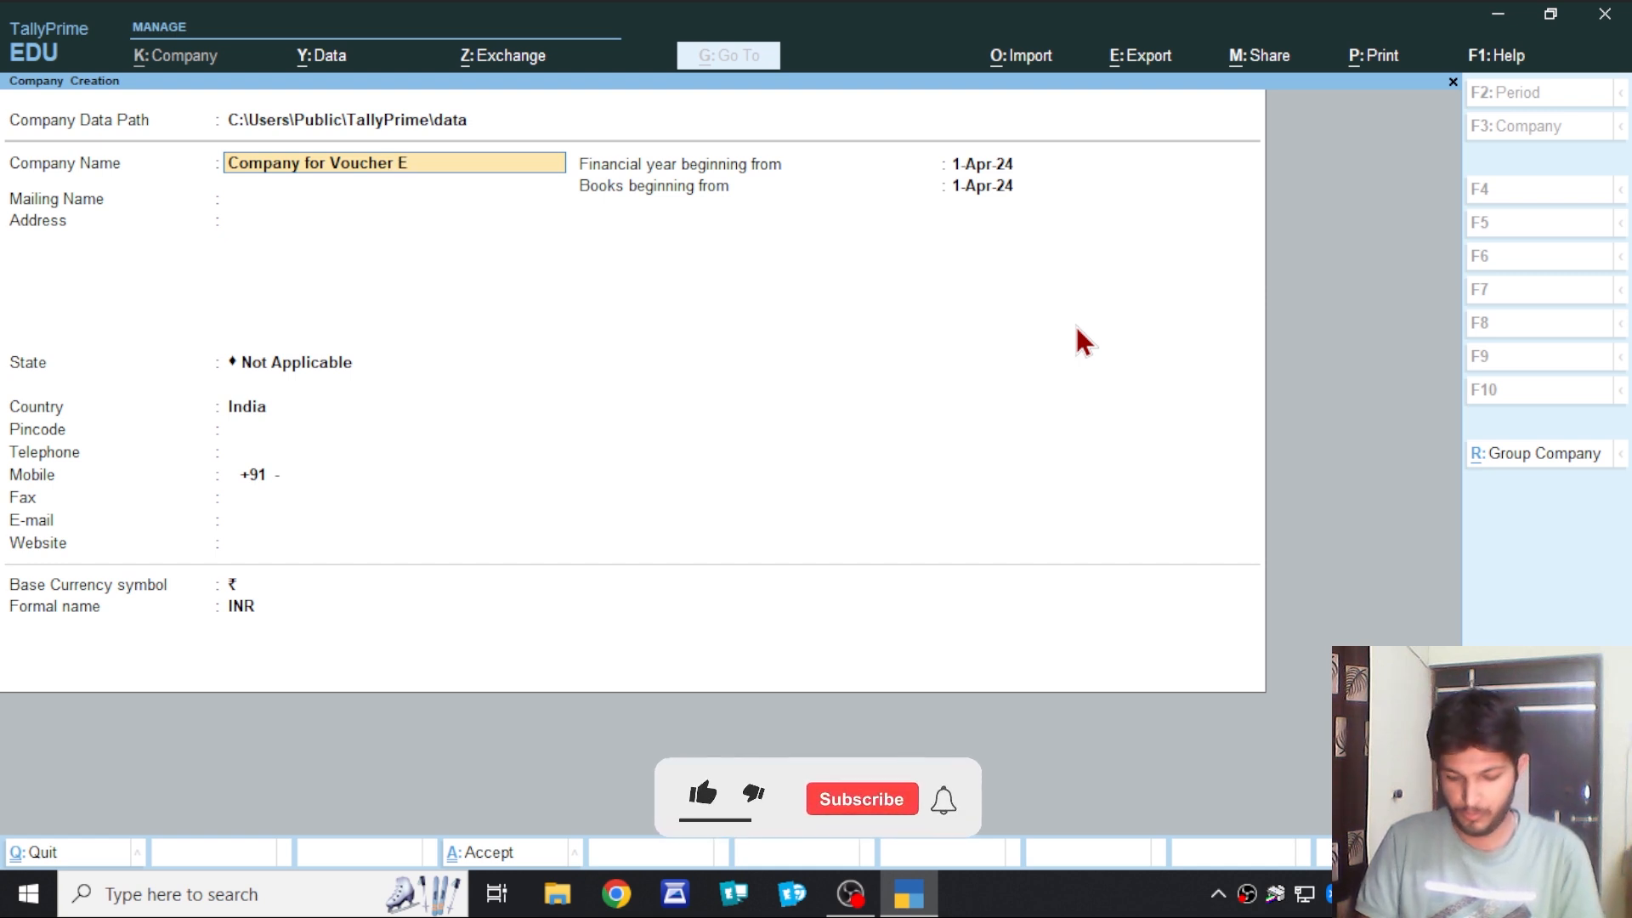
text(ntry)
key(Return)
key(Return)
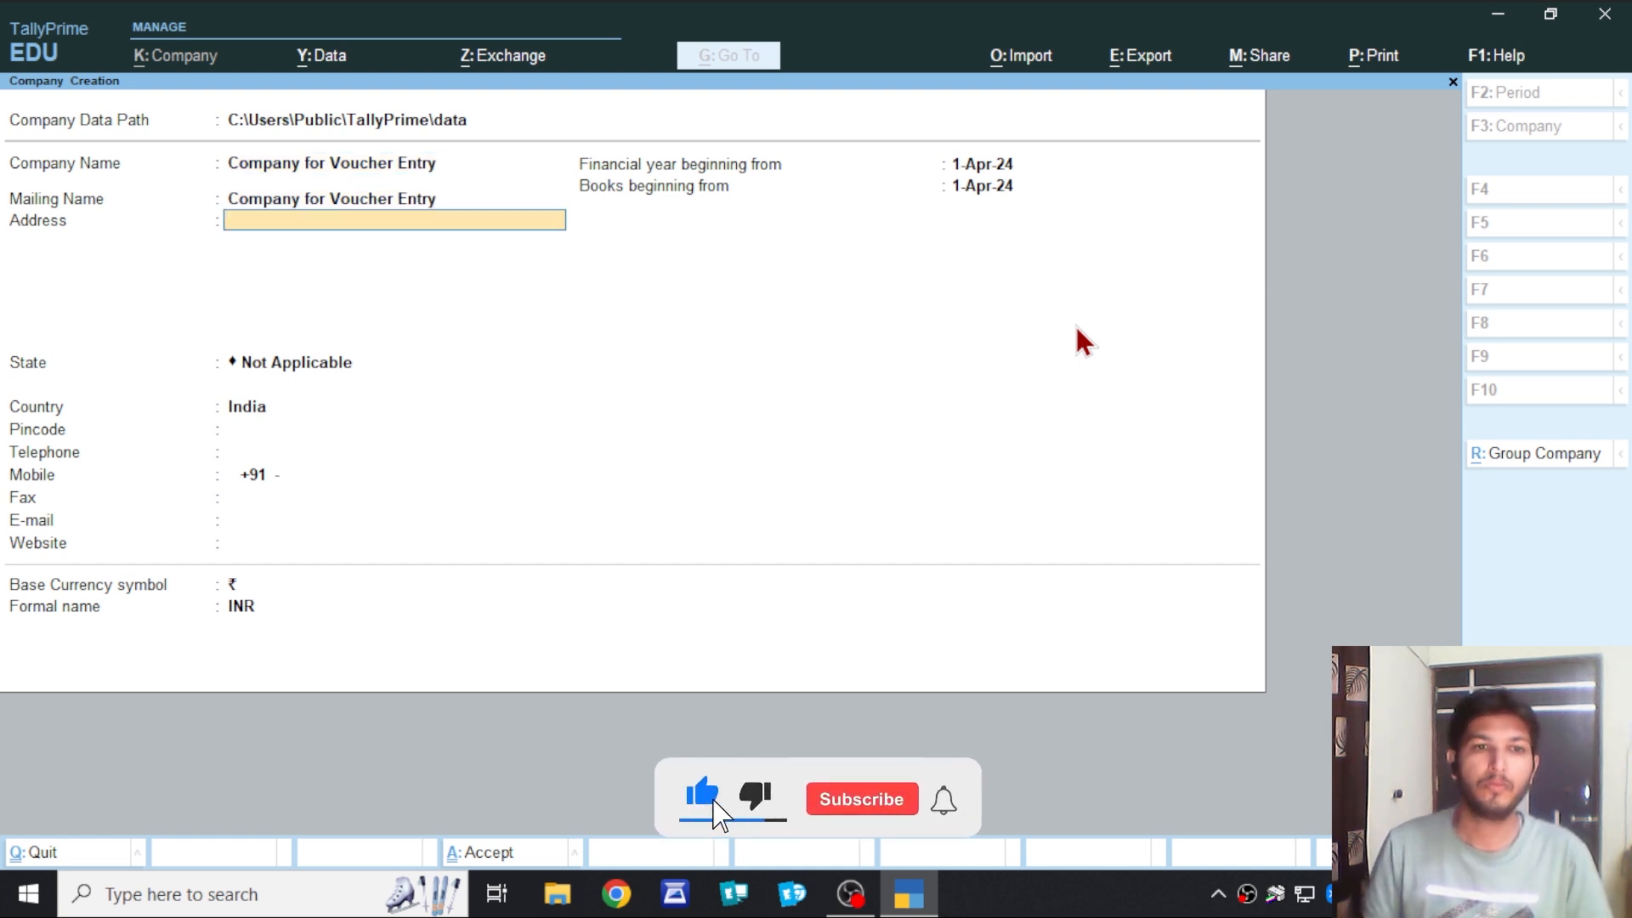
Set the company's state to Maharashtra, keep the default contact, financial year and currency details, and create the company.
key(Return)
text(Maha)
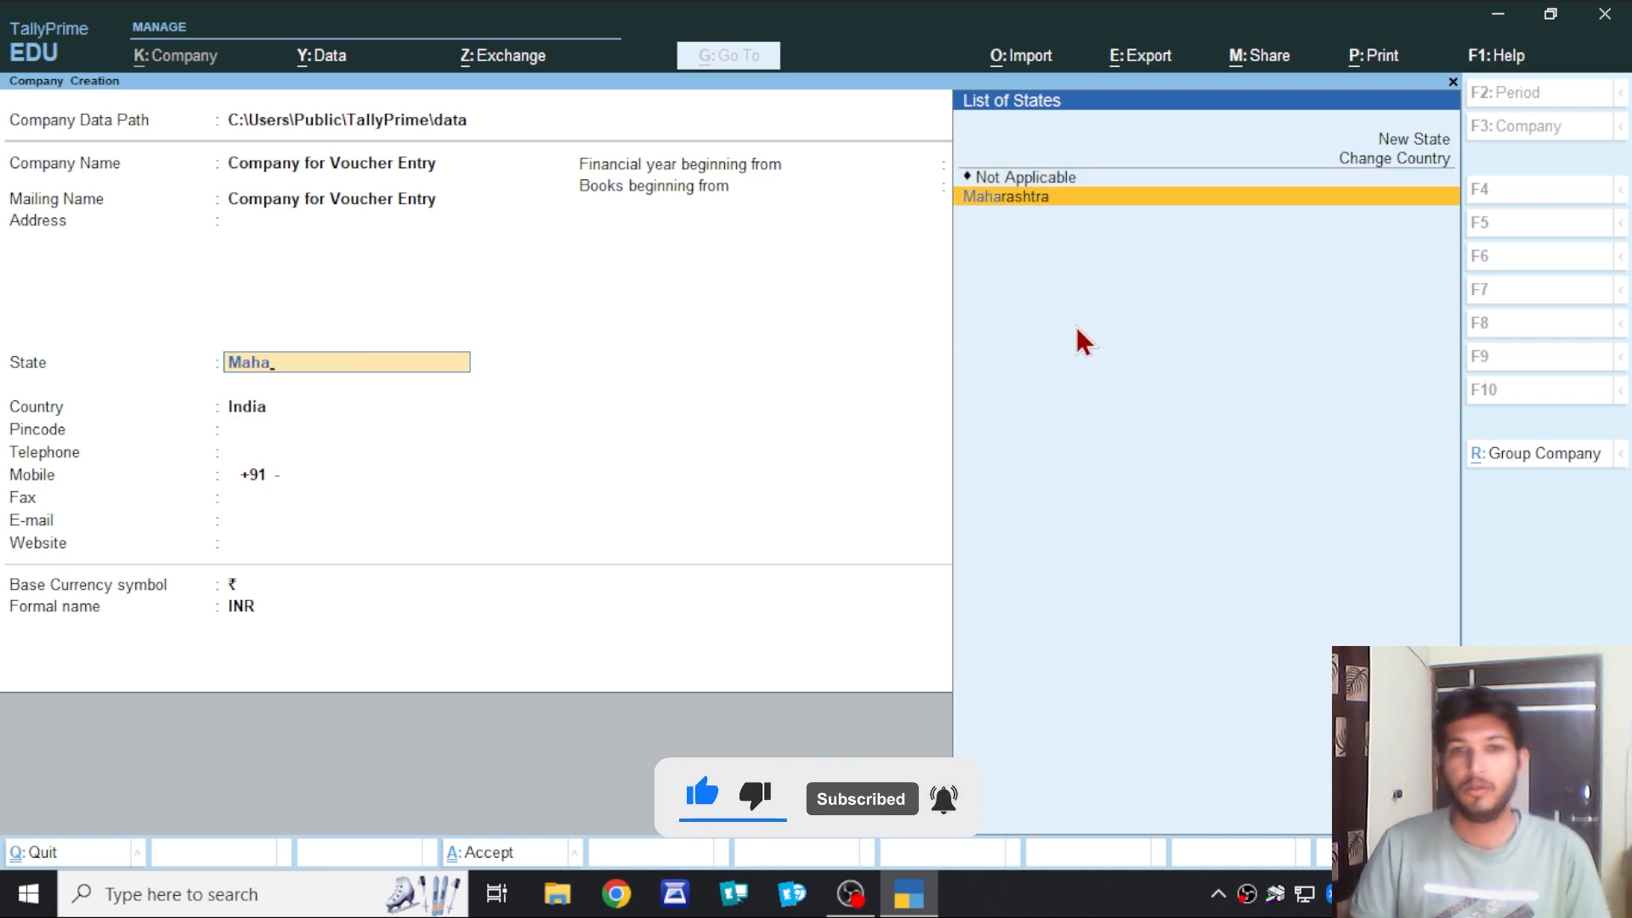
key(Return)
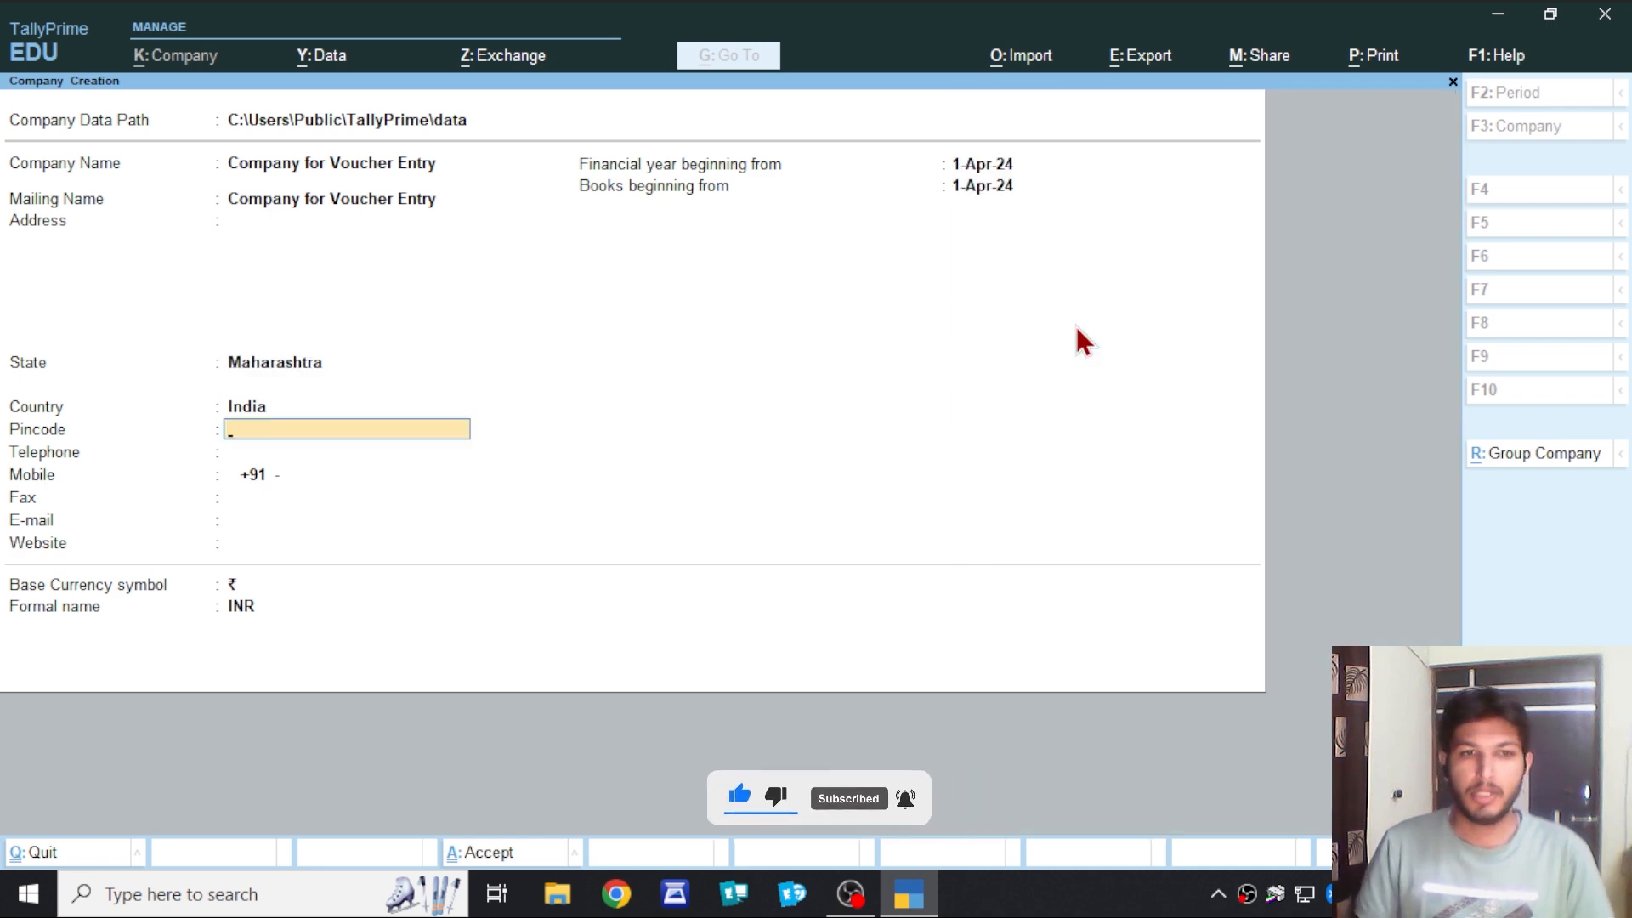
key(Return)
key(Return)
key(Return)
key(Return)
key(Return)
key(Return)
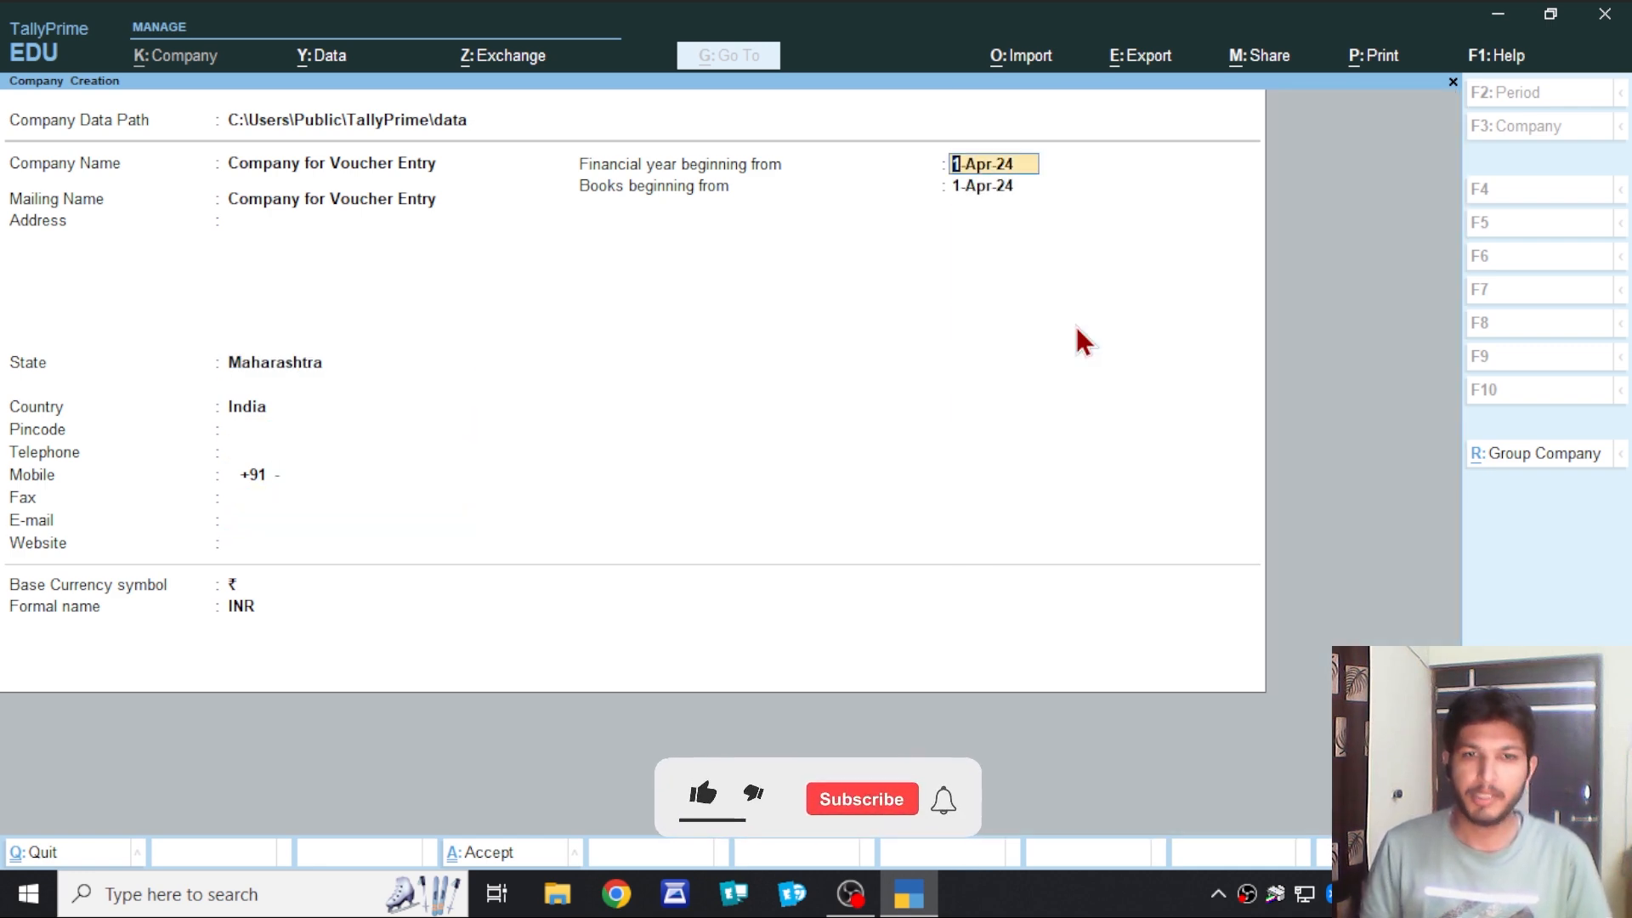
key(Return)
key(Return)
key(Return)
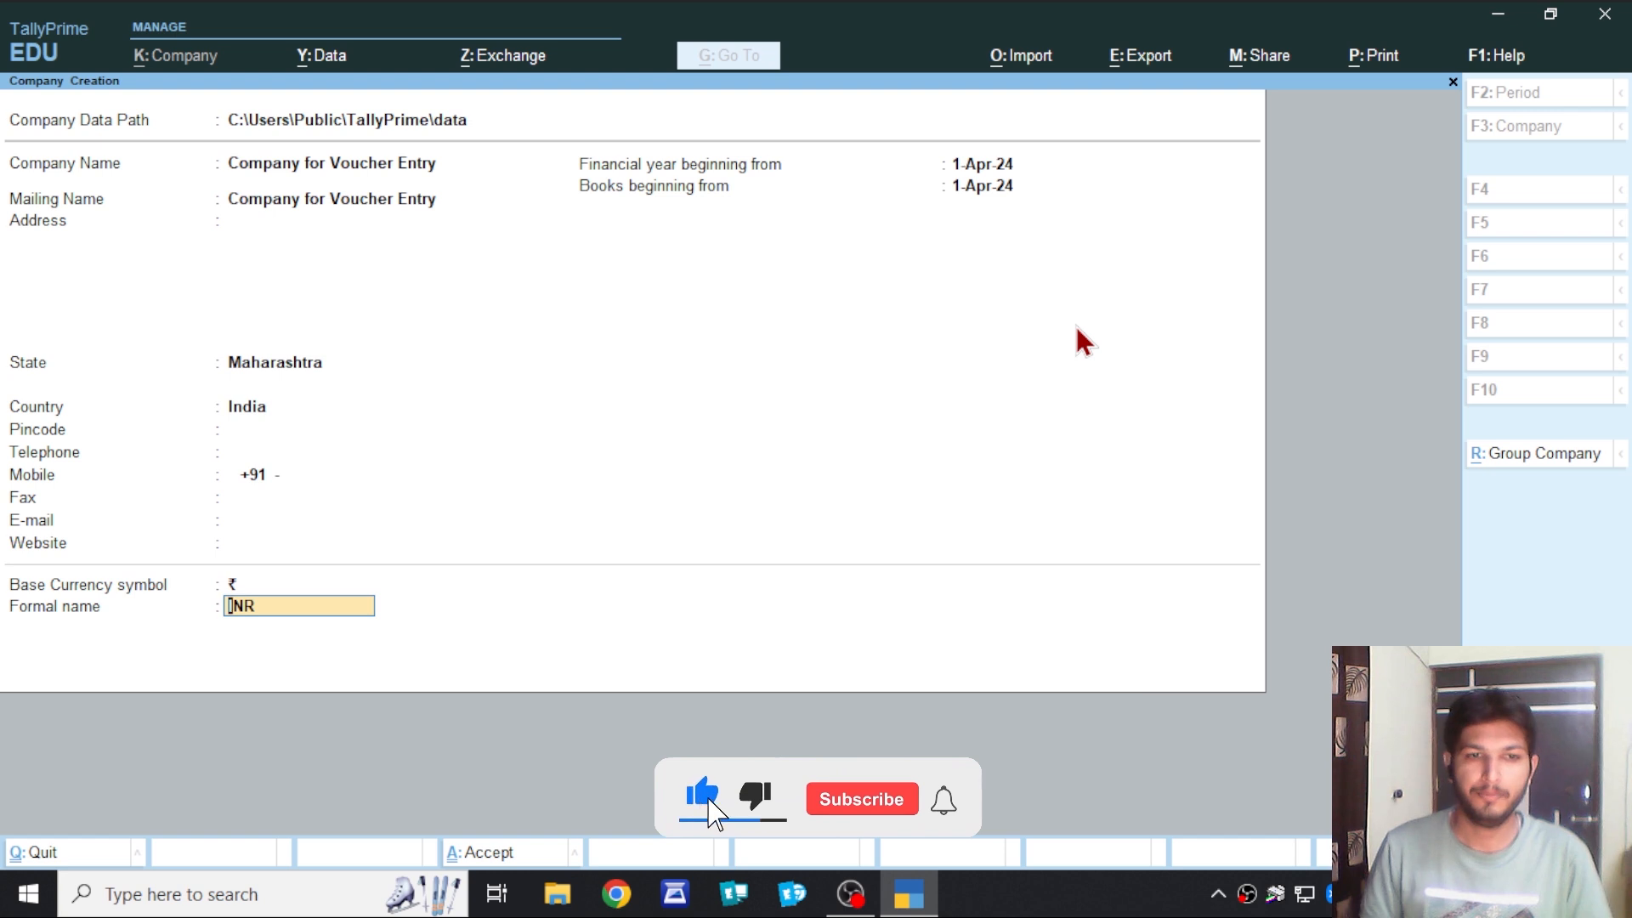
key(Return)
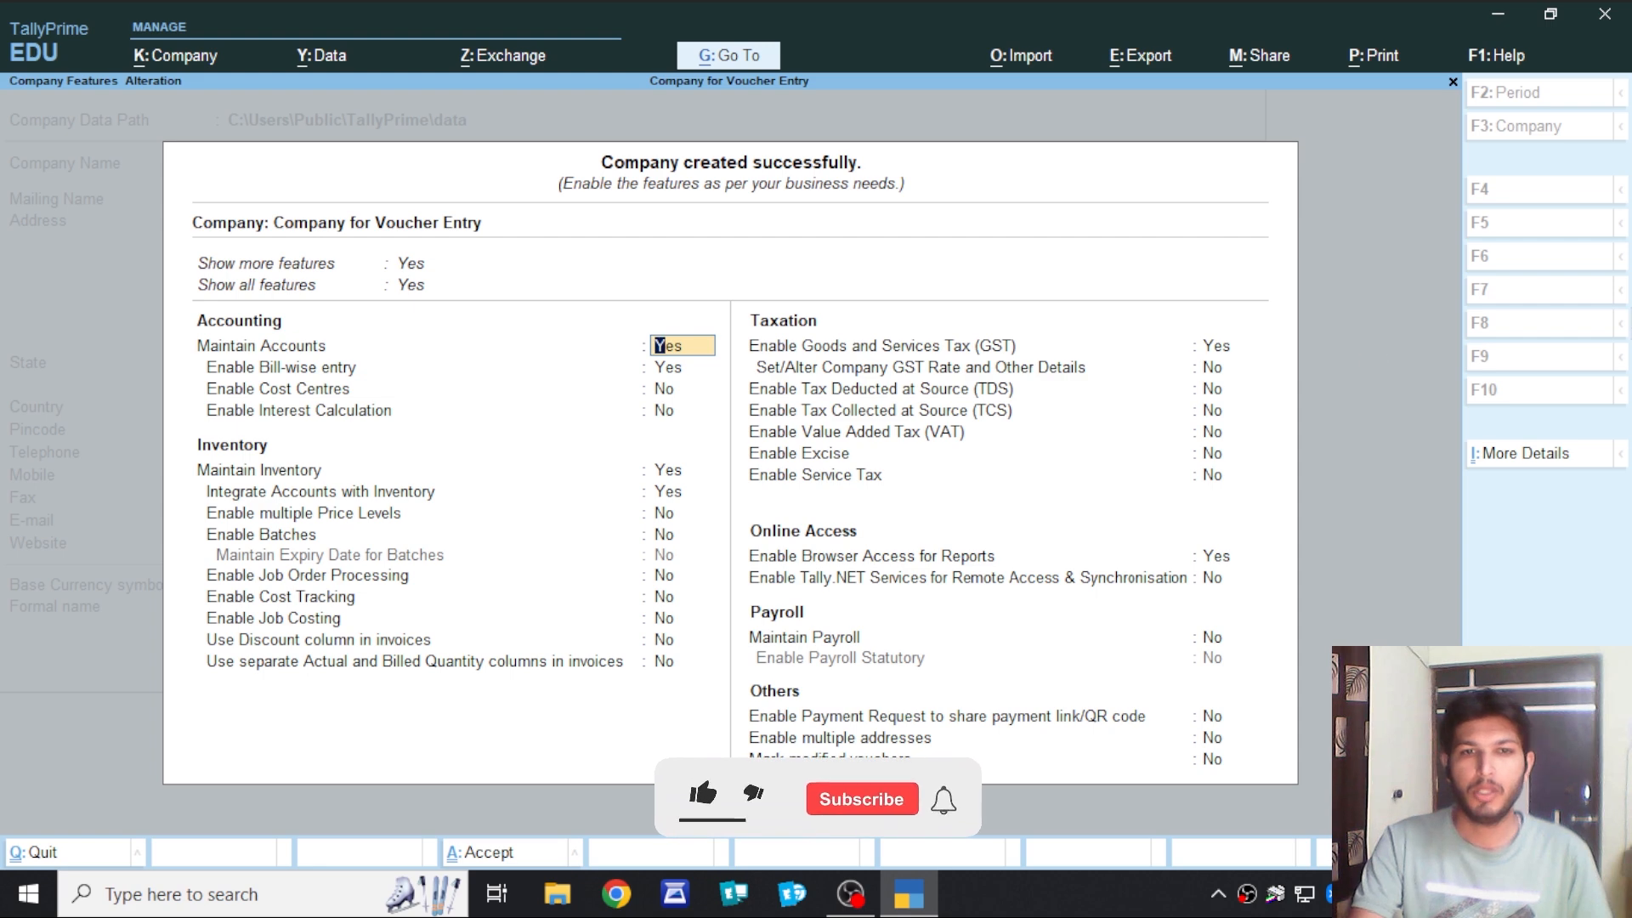
Set Enable Goods and Services Tax (GST) to No in the company features, keep the other features unchanged, and save.
key(Down)
key(Down)
key(Down)
key(Down)
key(Down)
key(Down)
key(Down)
key(Down)
key(Down)
key(Down)
key(Down)
key(Down)
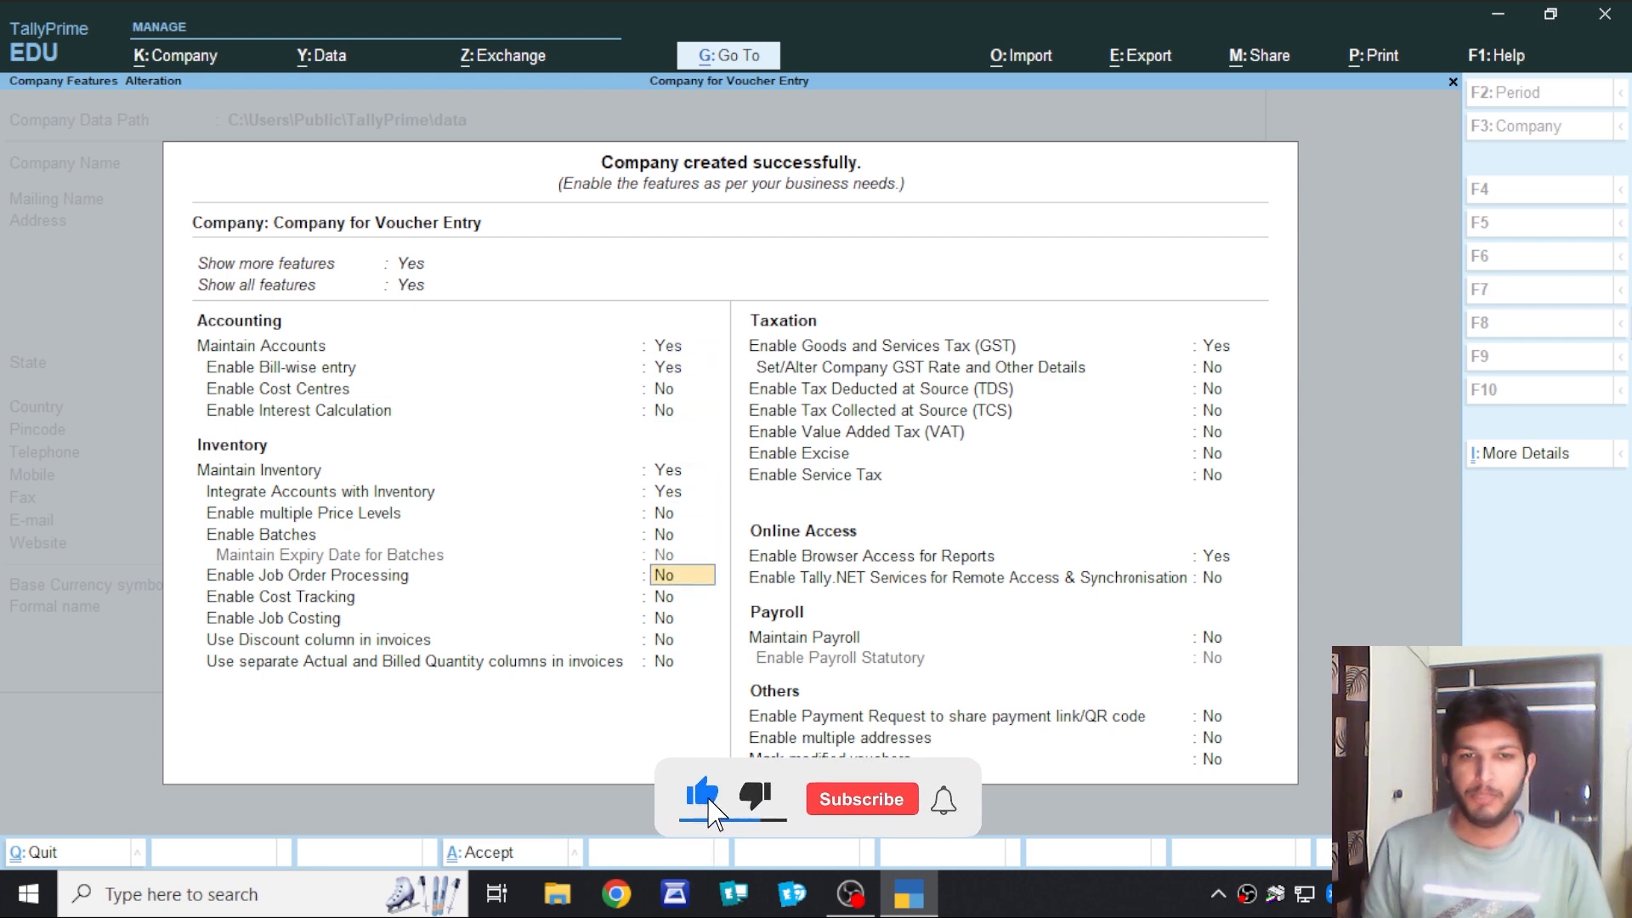
key(Down)
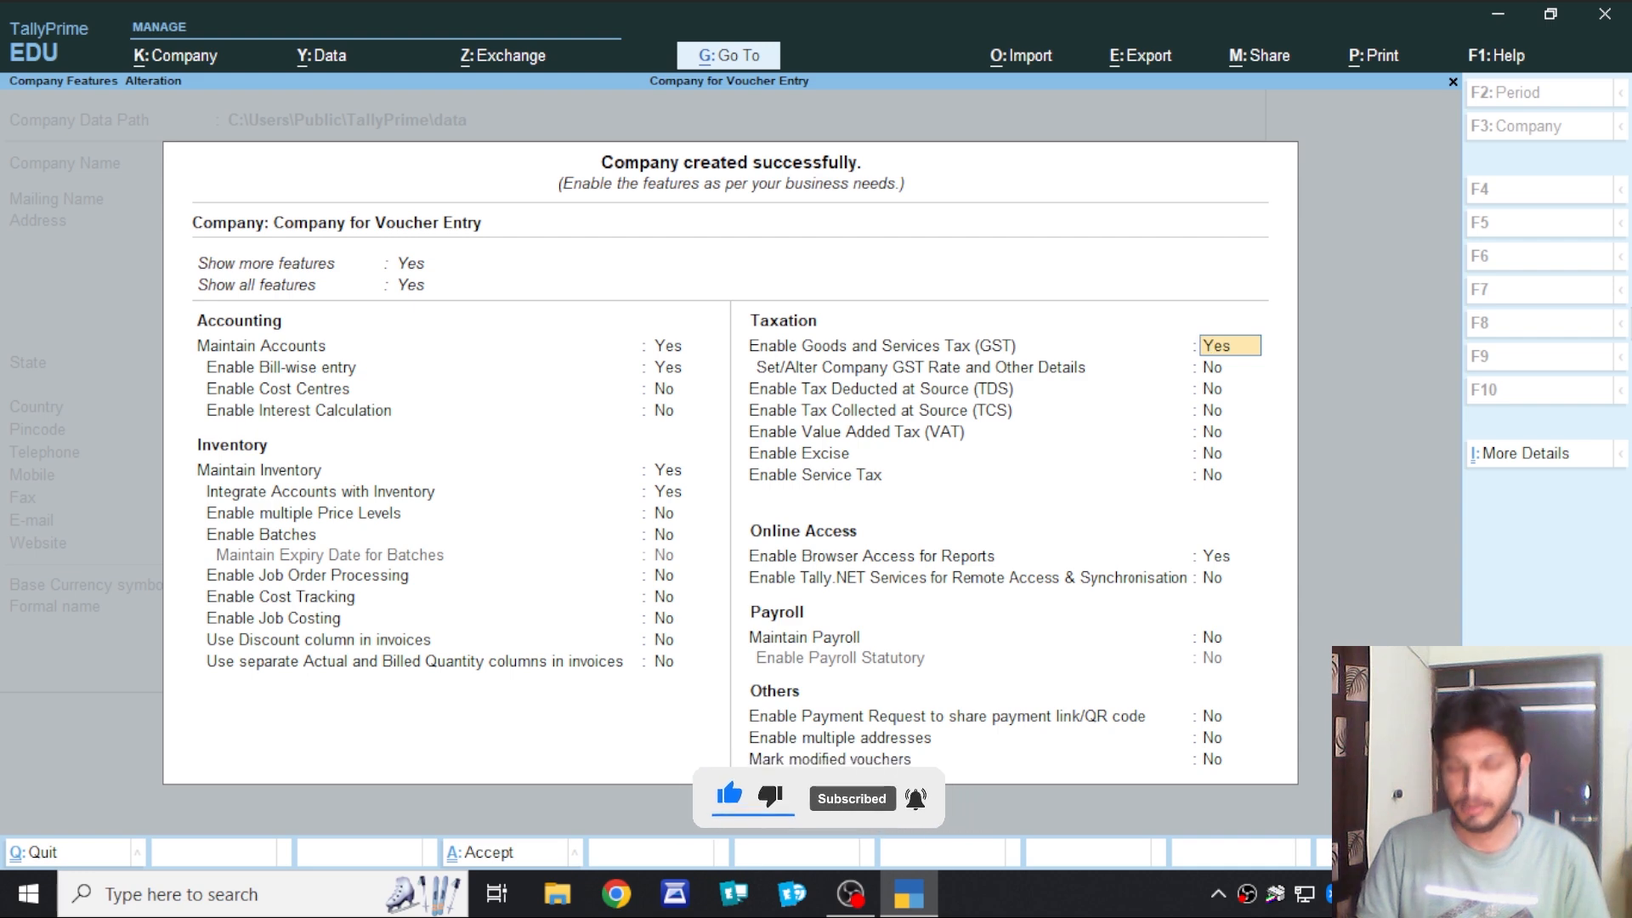
text(no)
key(Return)
key(Return)
key(Return)
key(Return)
key(Return)
key(Return)
key(Return)
key(Return)
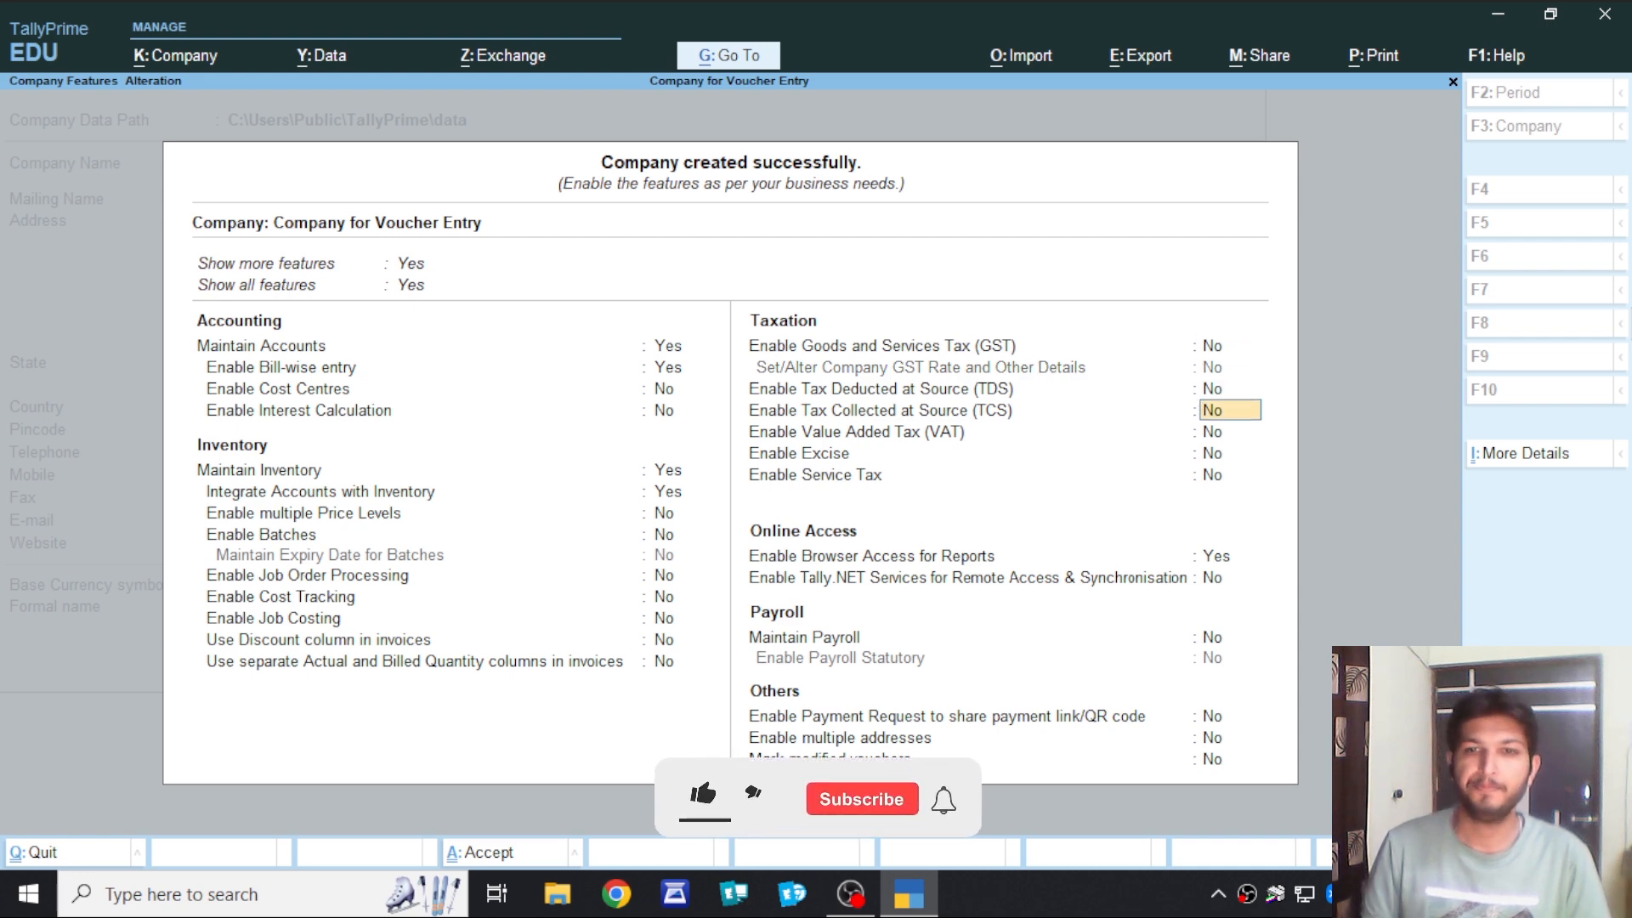
key(Return)
key(Return)
key(Return)
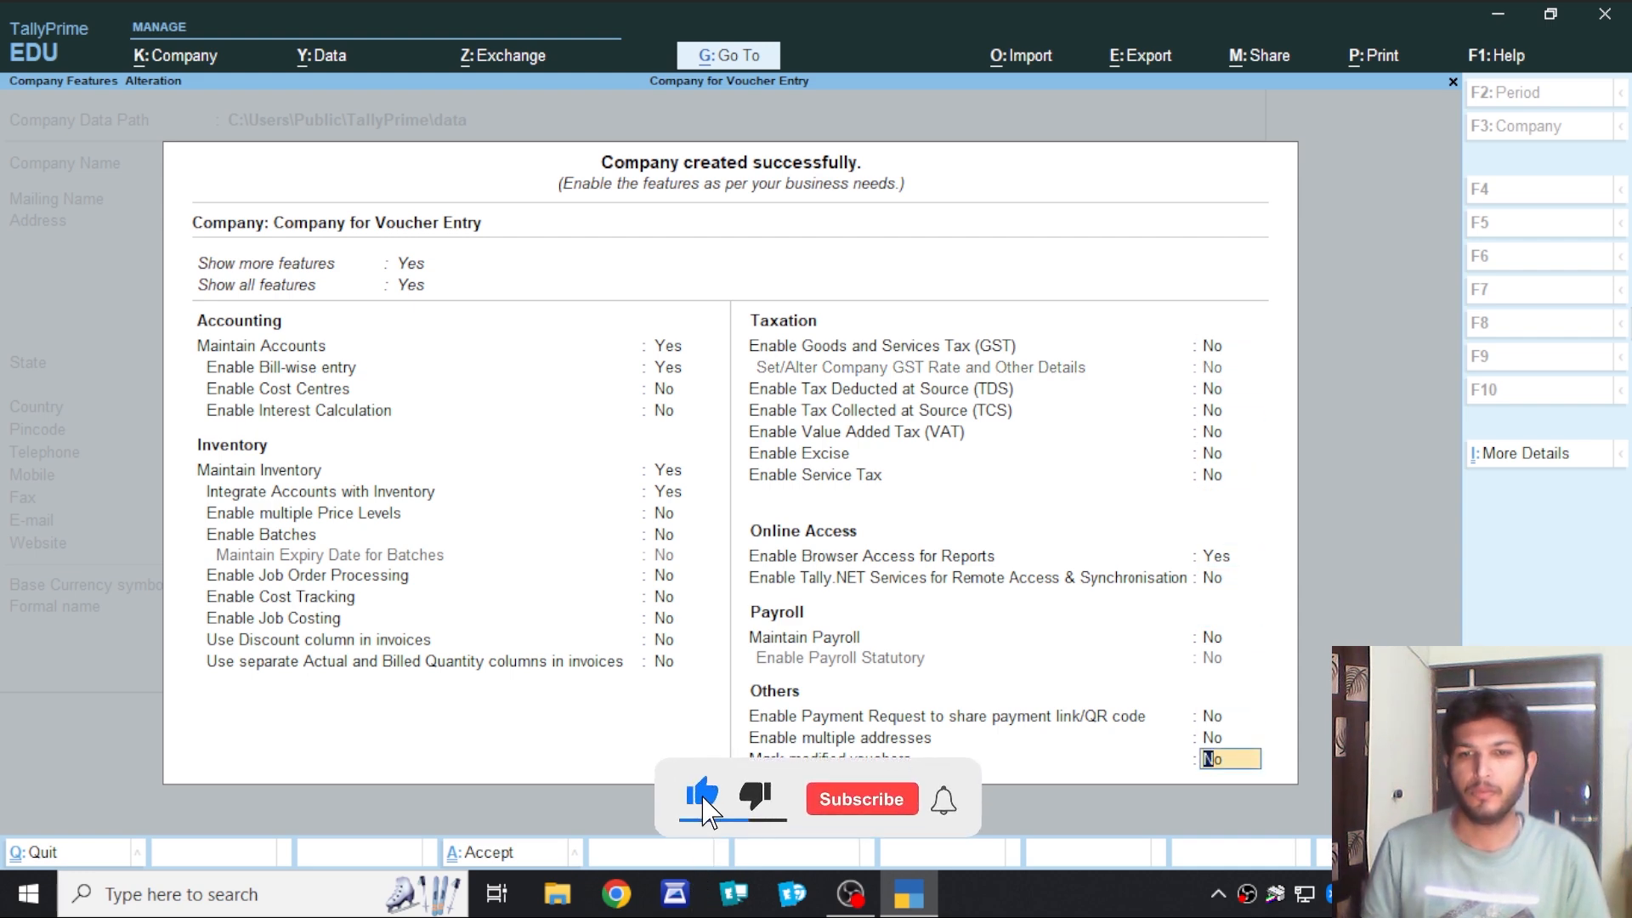
key(Return)
key(Return)
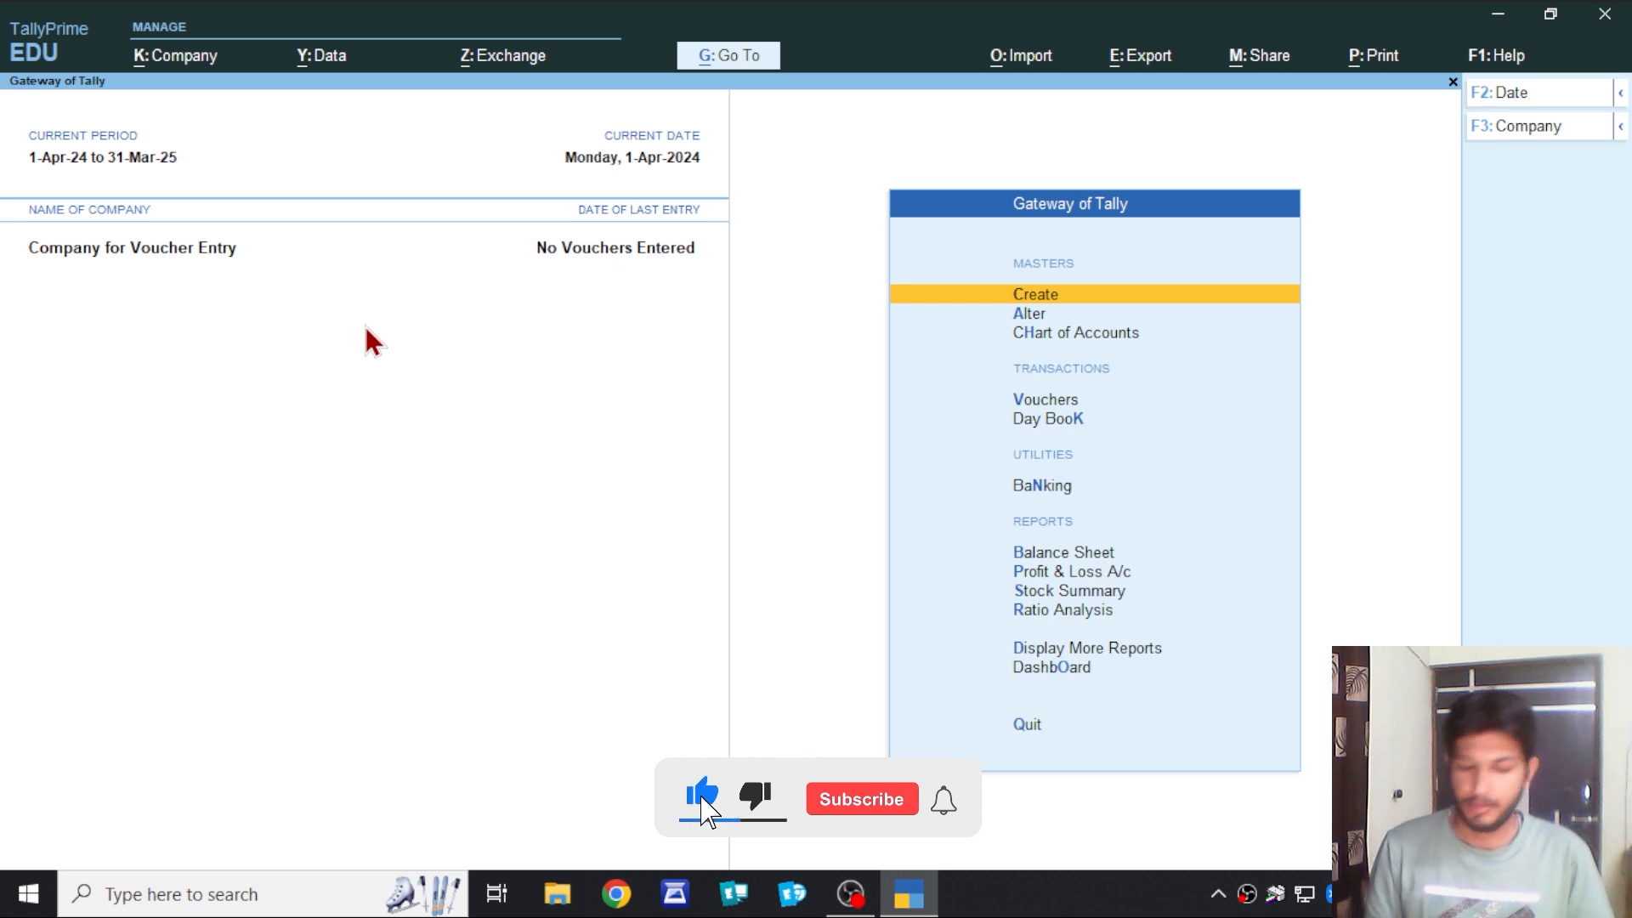
Create a ledger named "Capital" under the Capital Account group, keeping its default mailing, banking and tax details.
key(Return)
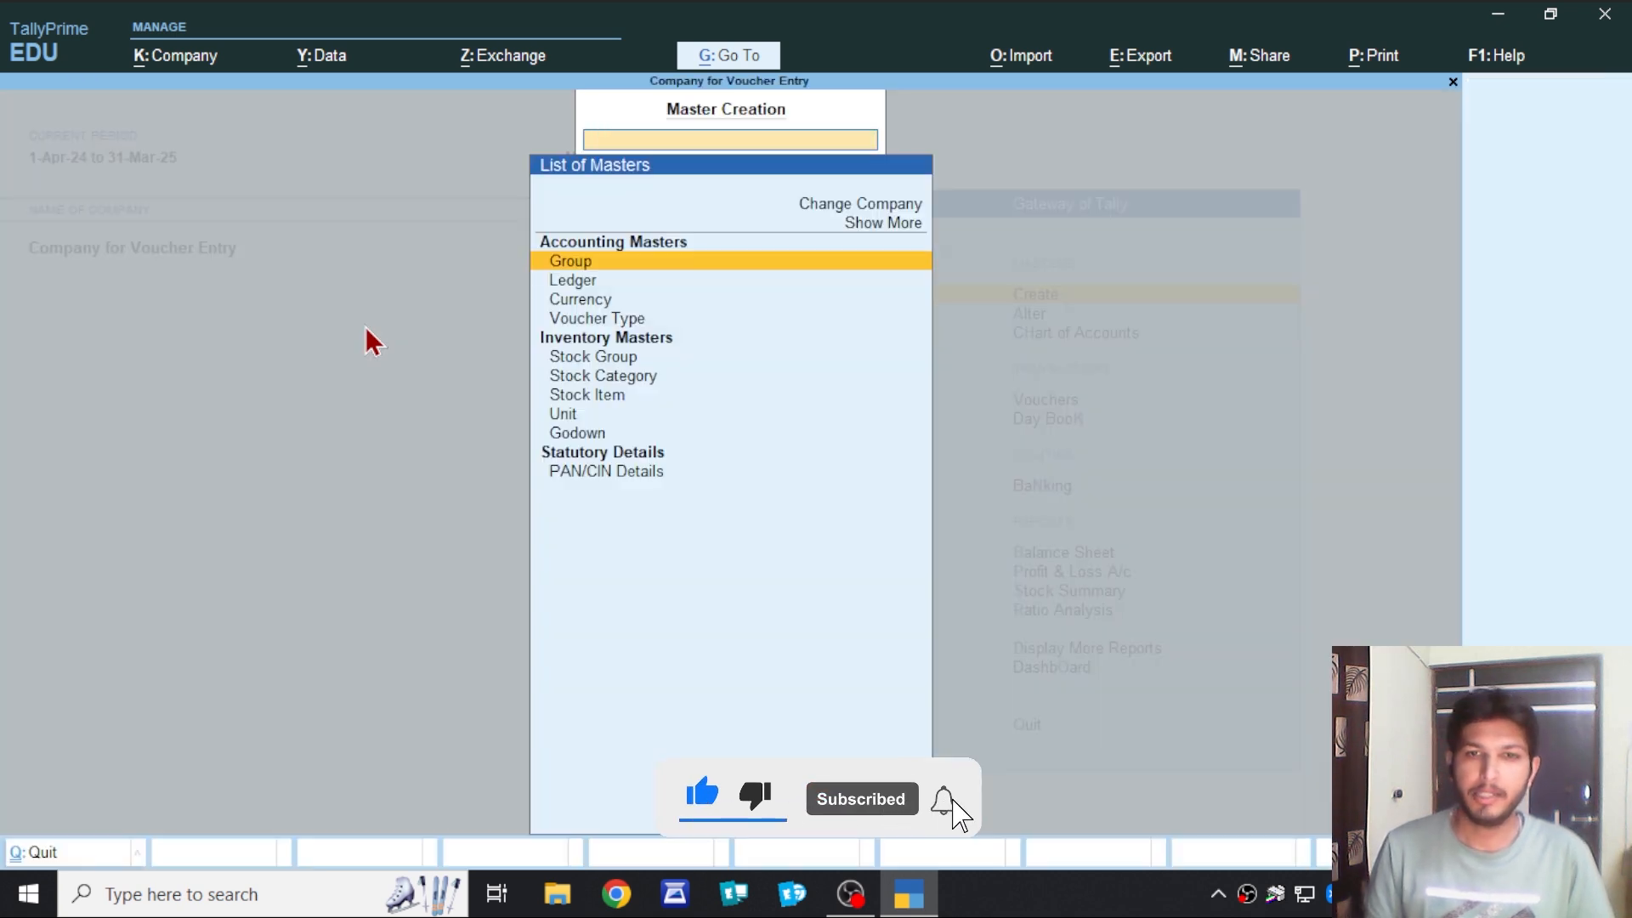
key(Escape)
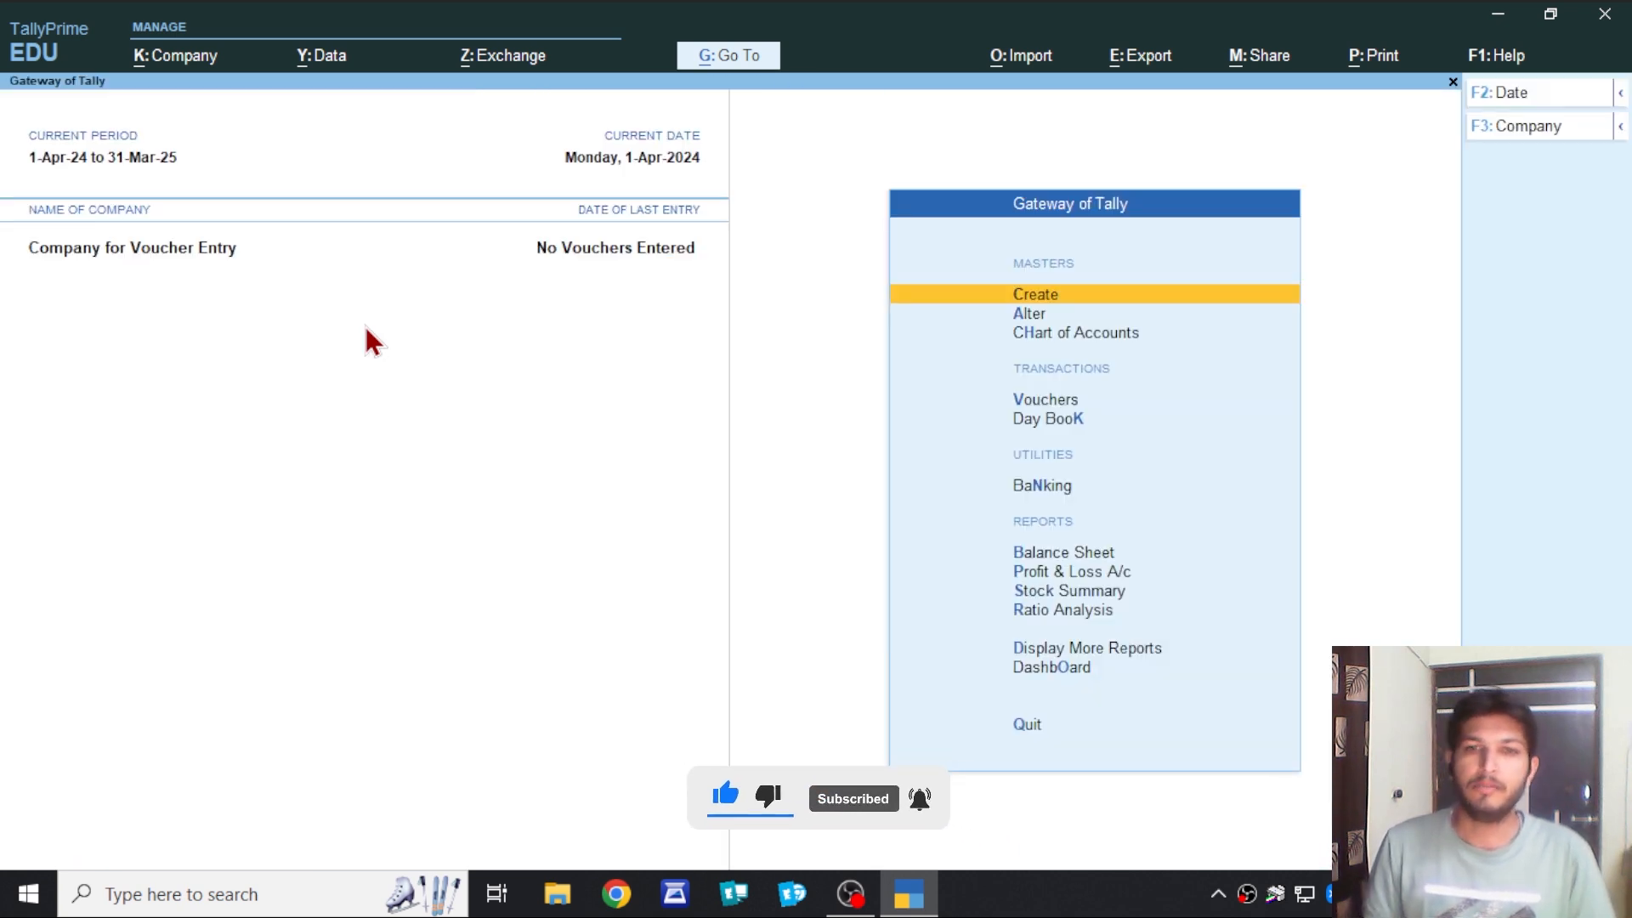
key(Return)
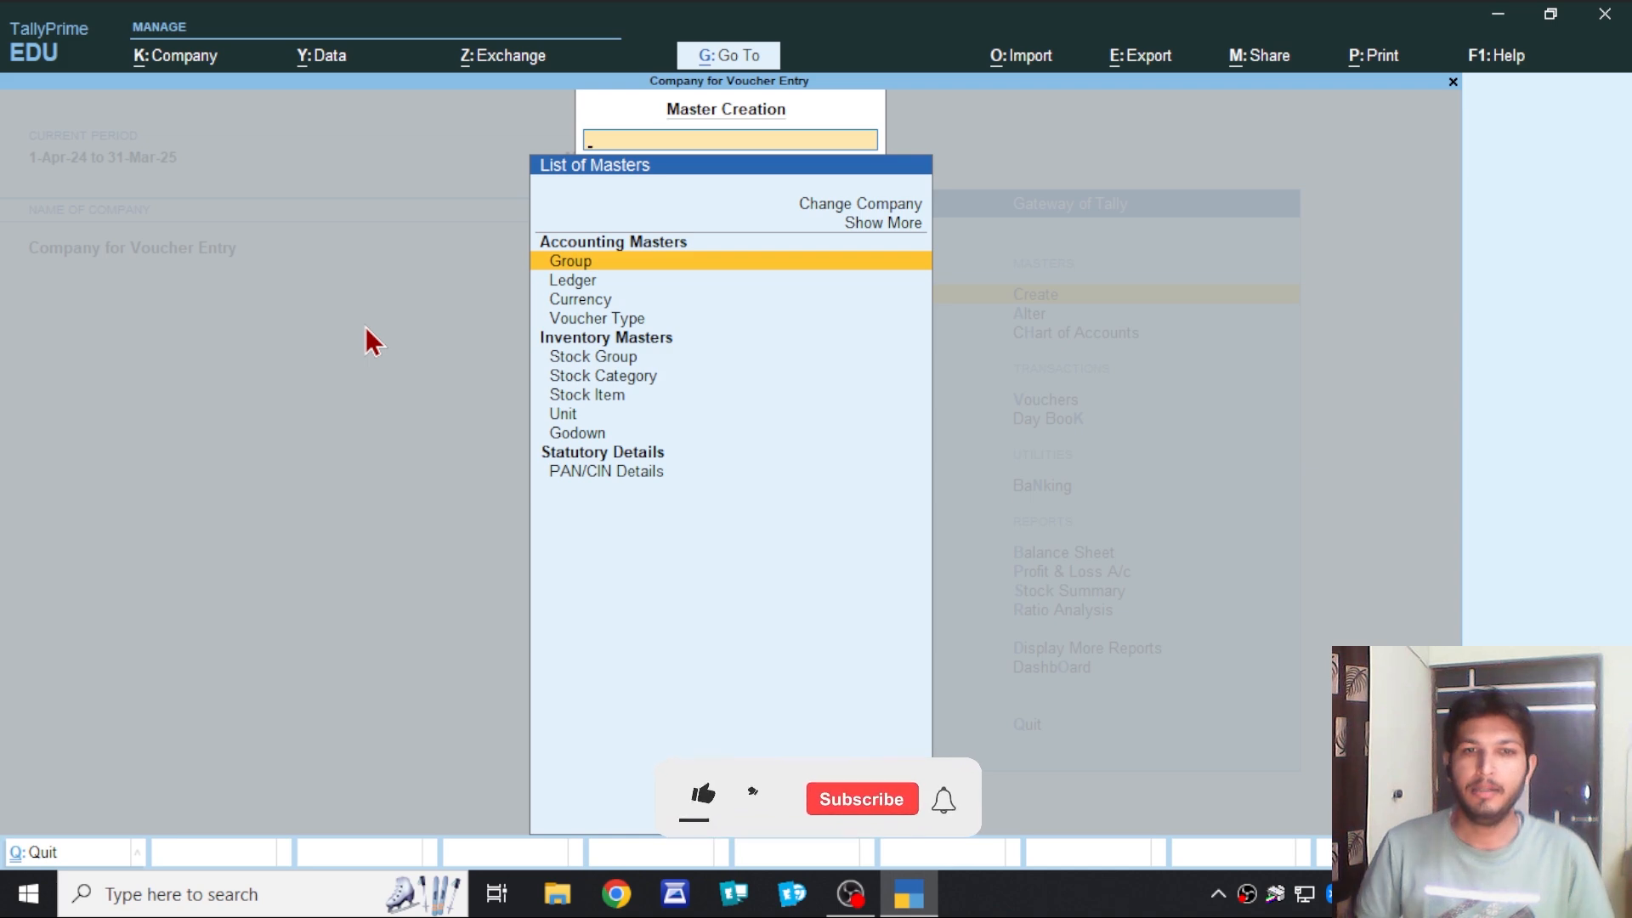
key(Down)
key(Return)
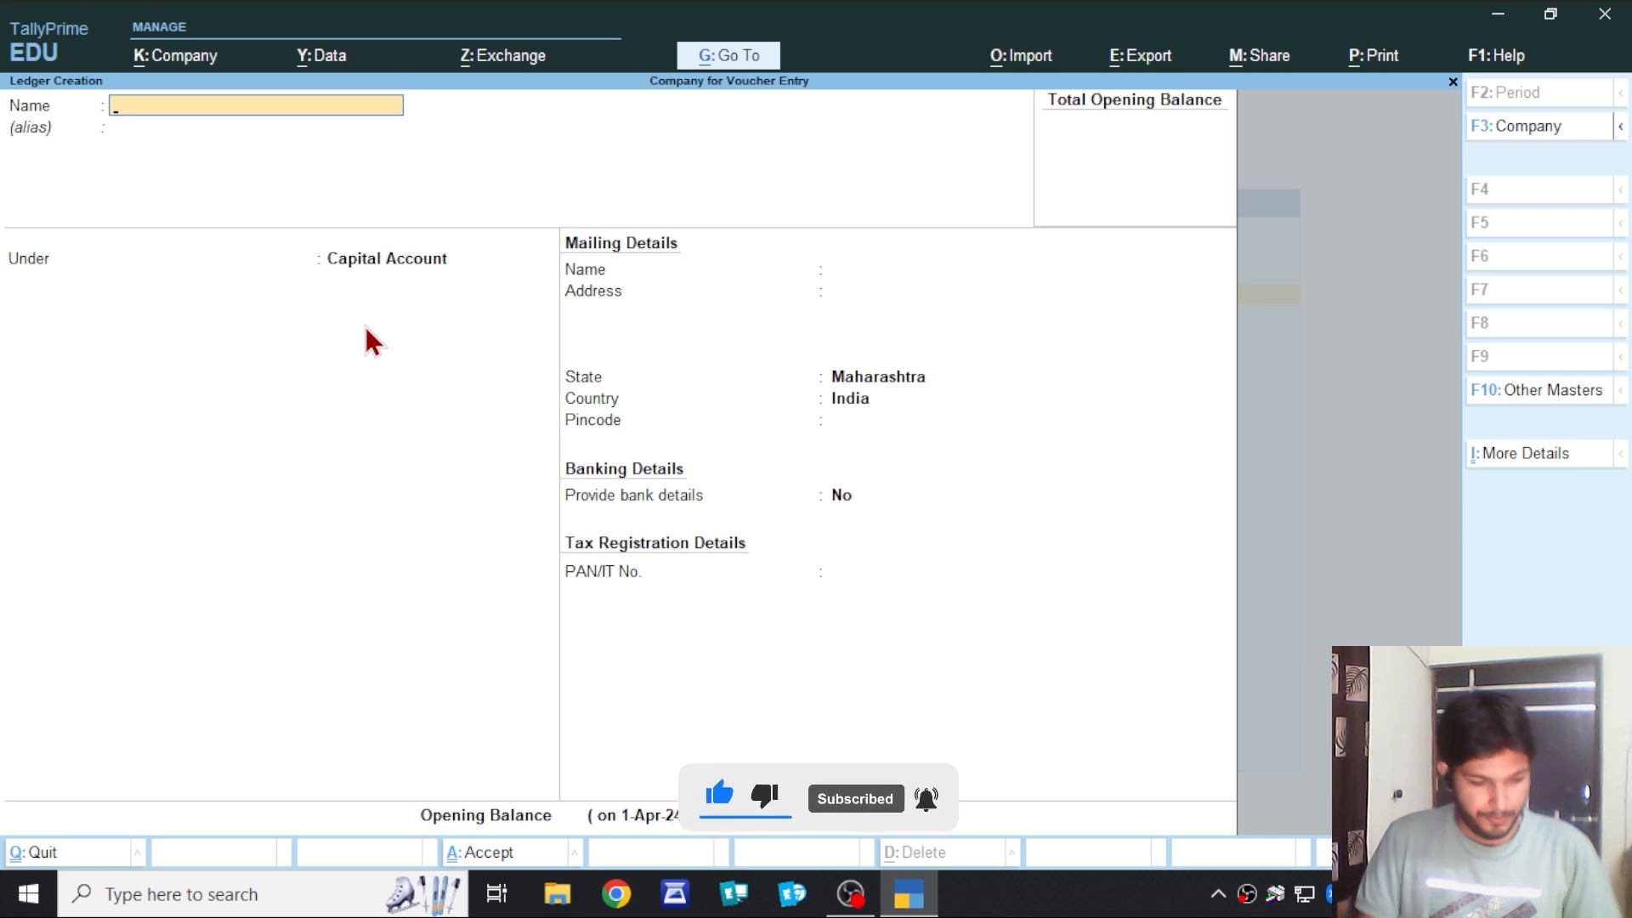
text(Capital)
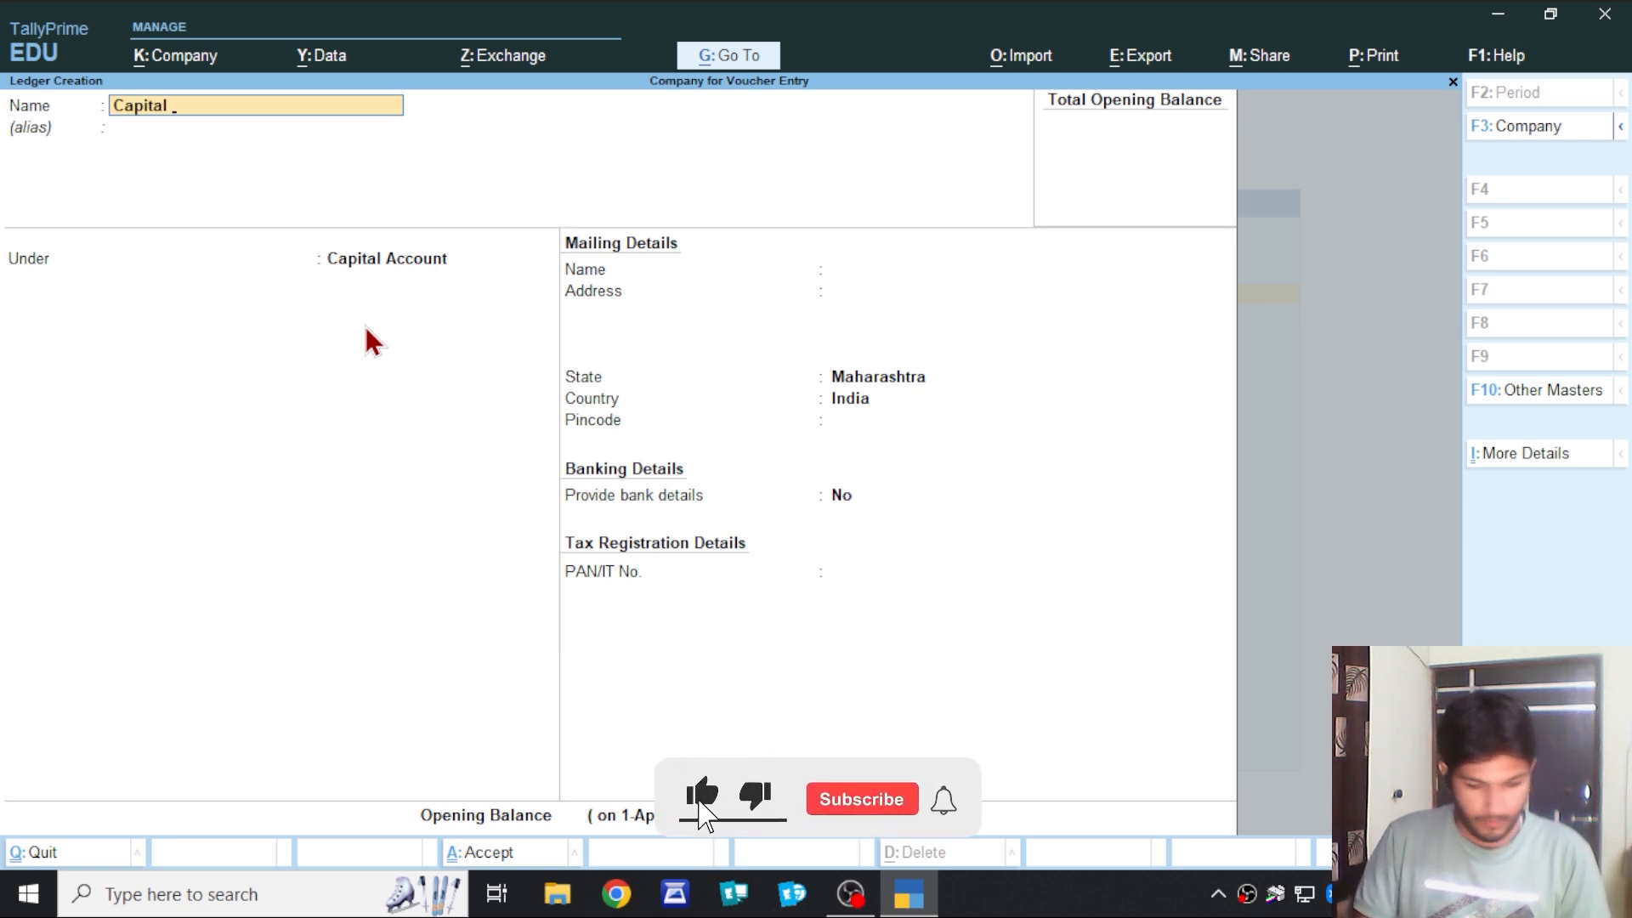
key(Return)
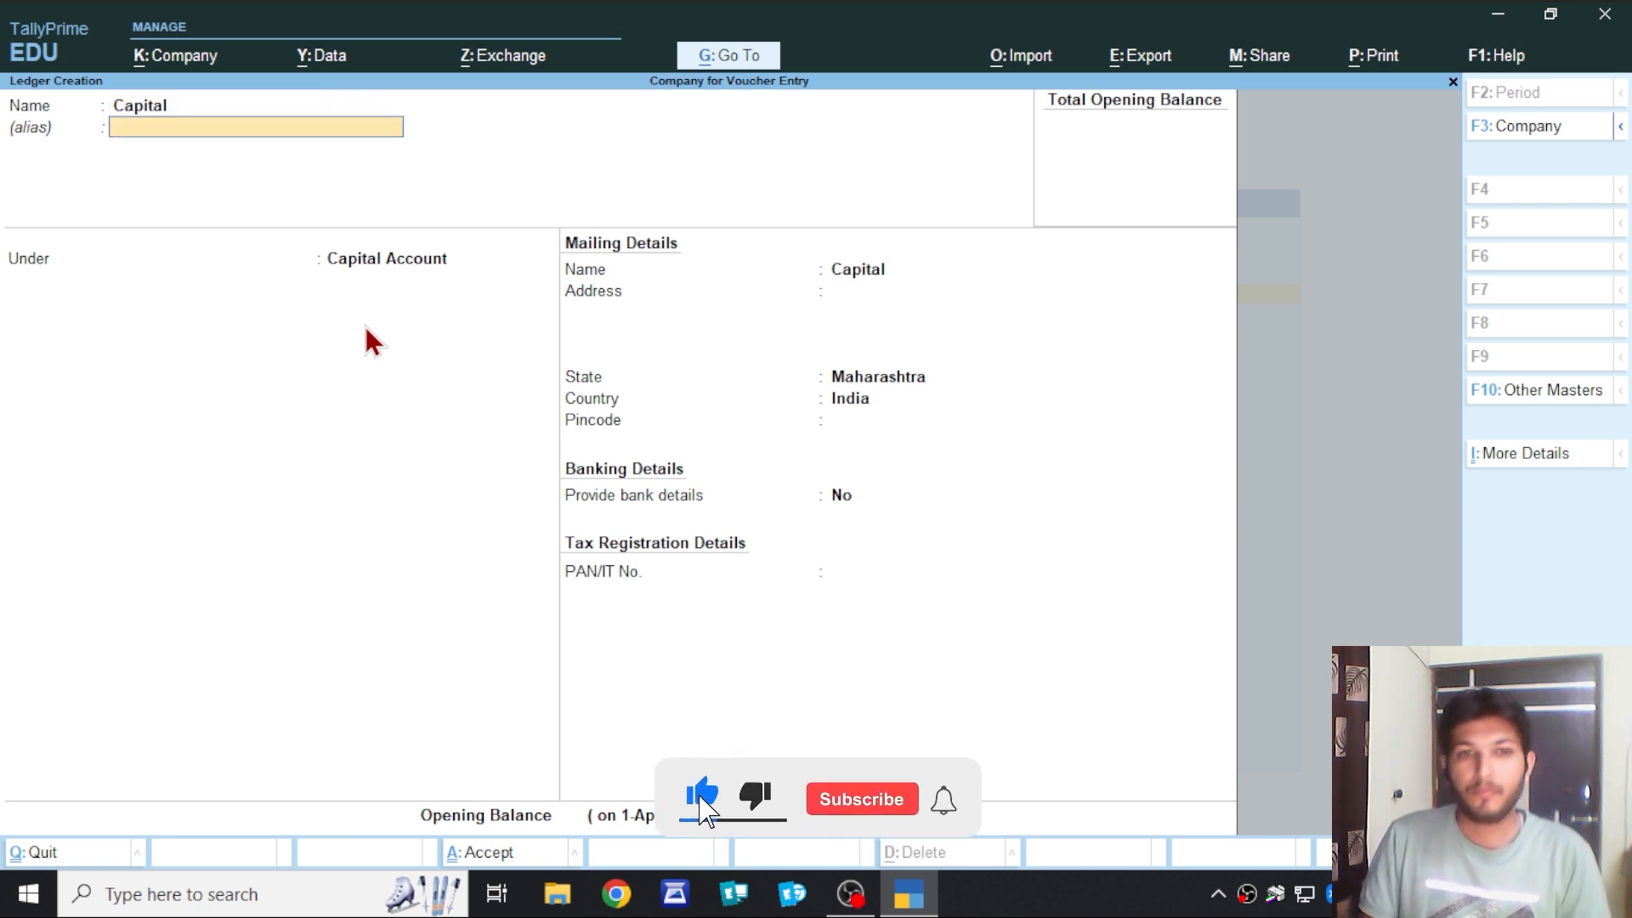
key(Return)
key(Return)
key(Return)
key(Return)
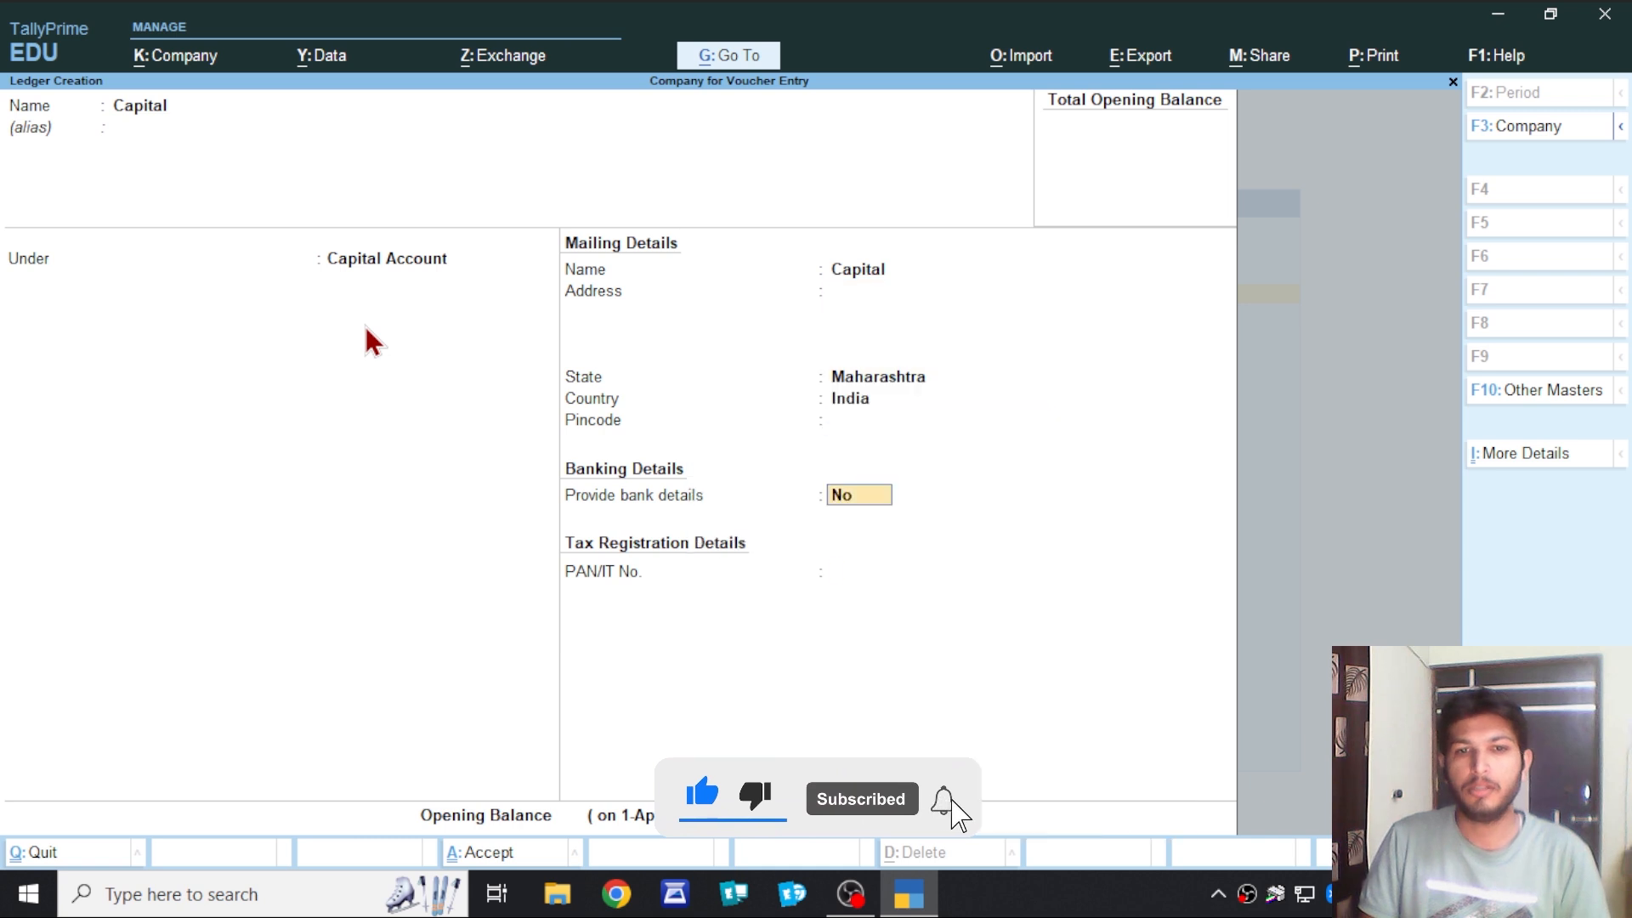
key(Return)
key(Return)
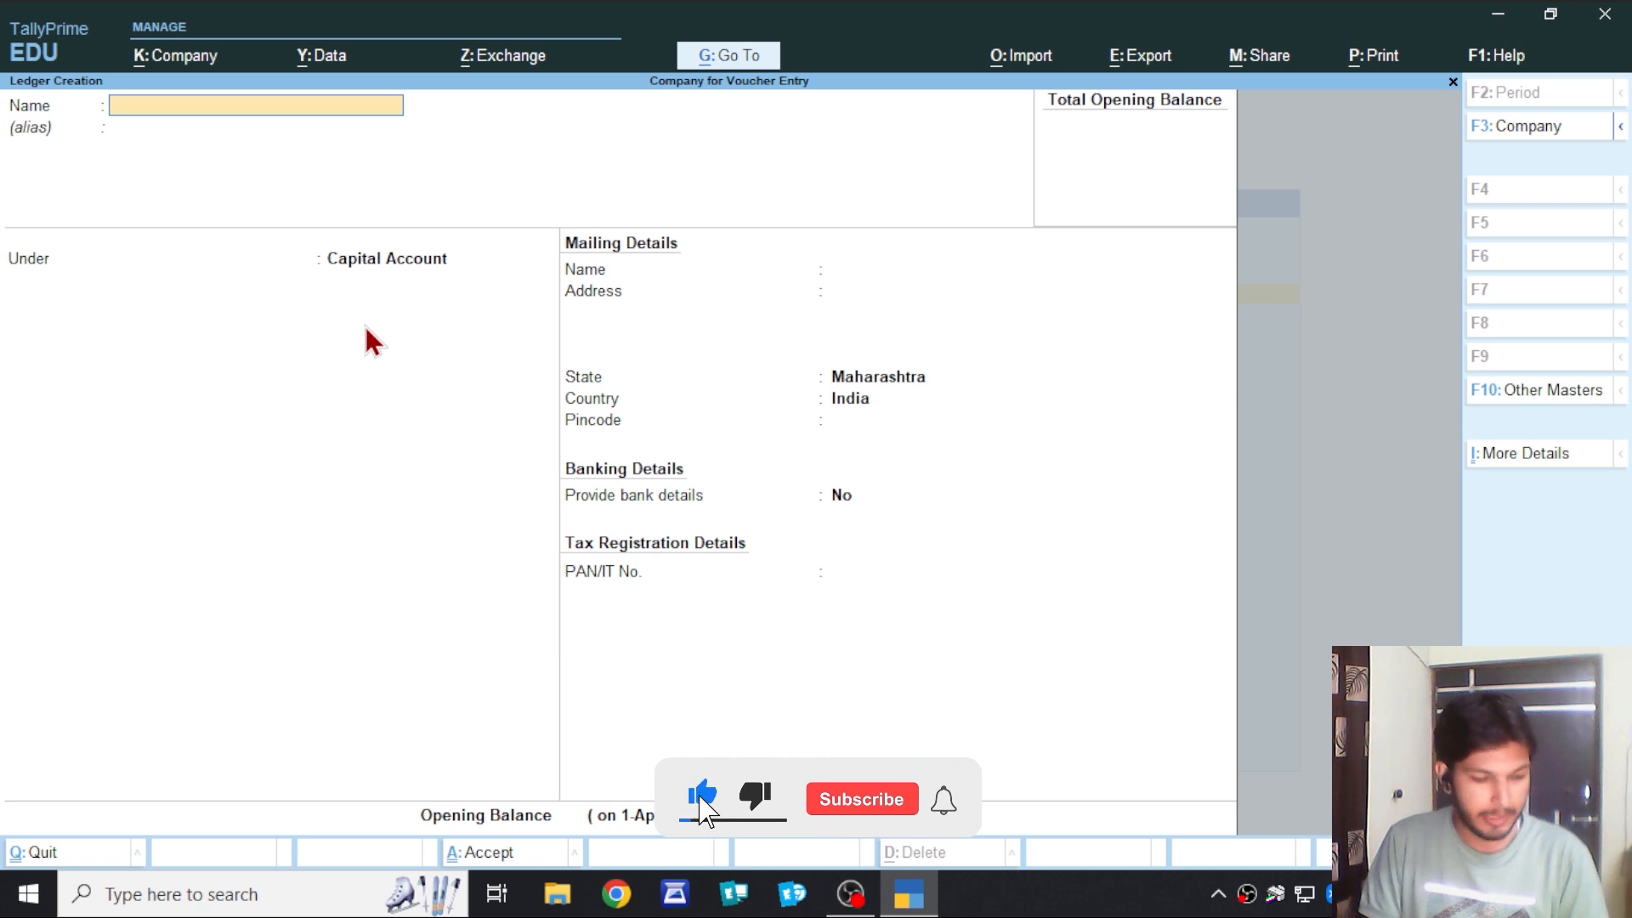
Create a ledger named "Bank of Maharashtra" under the Bank Accounts group, keeping the default bank details and configuration.
text(Bank o)
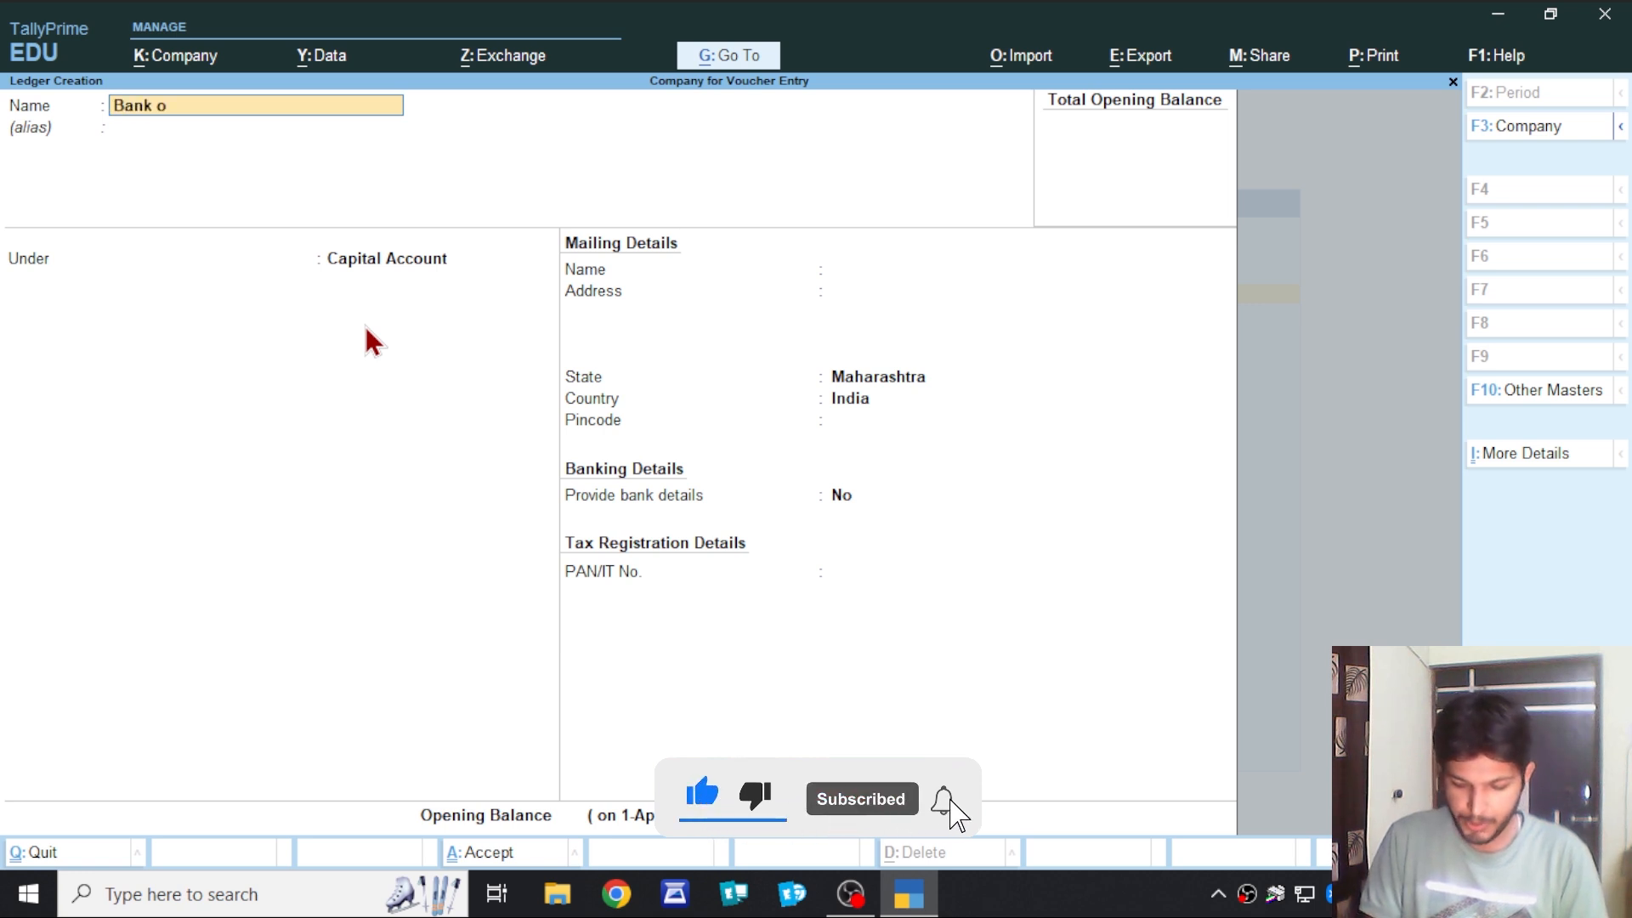
text(f Maharashtra)
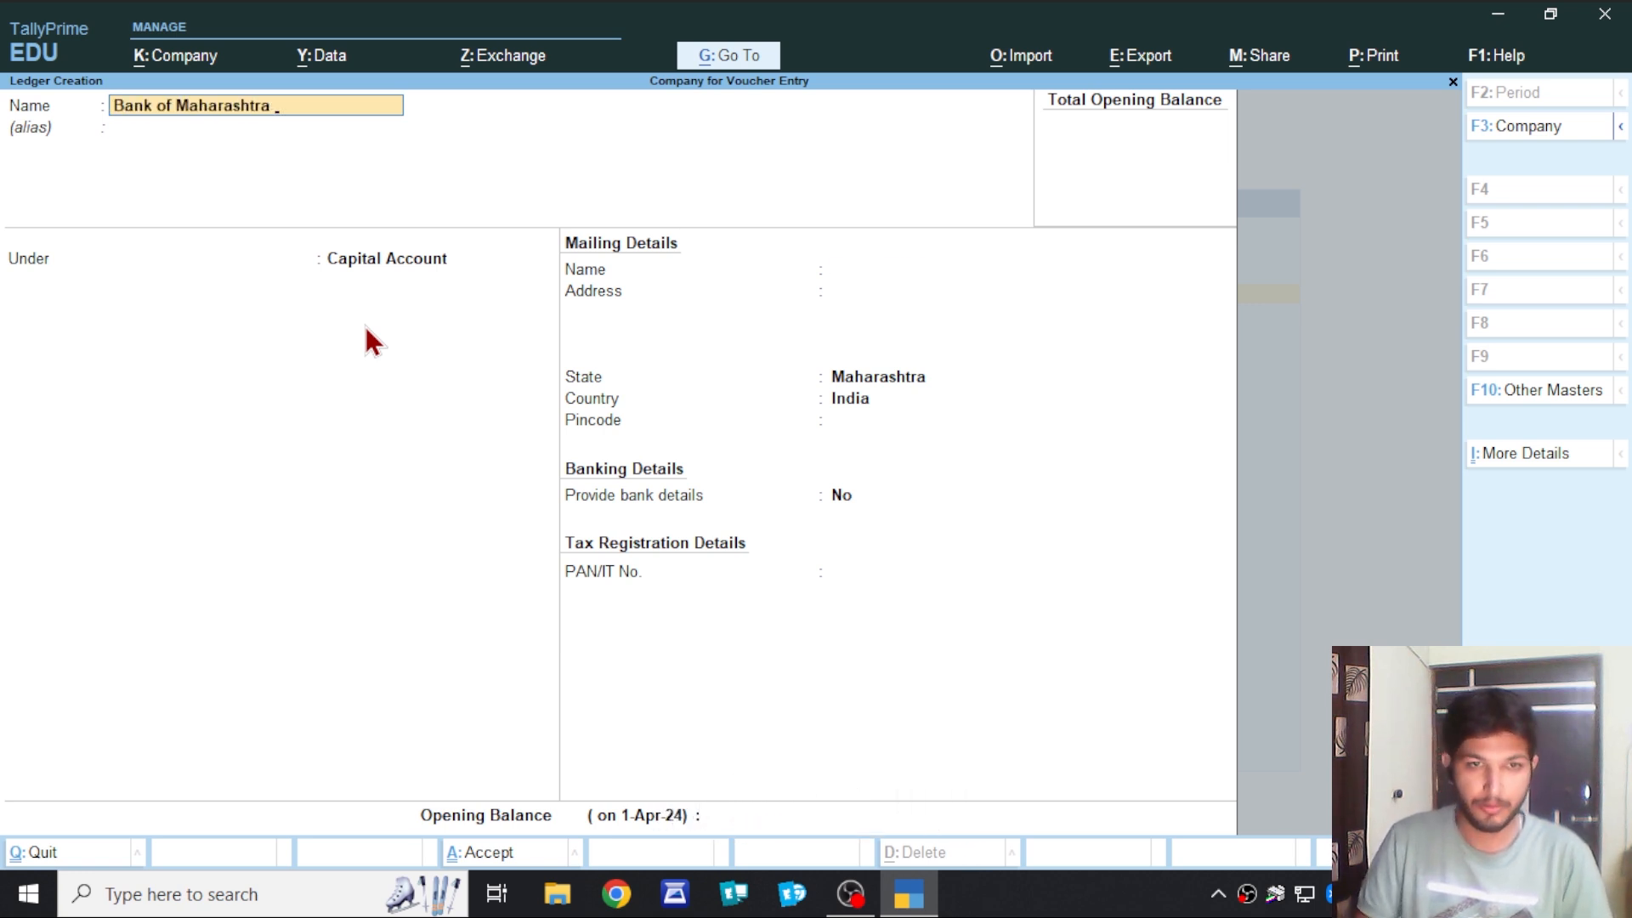
key(Return)
text(B)
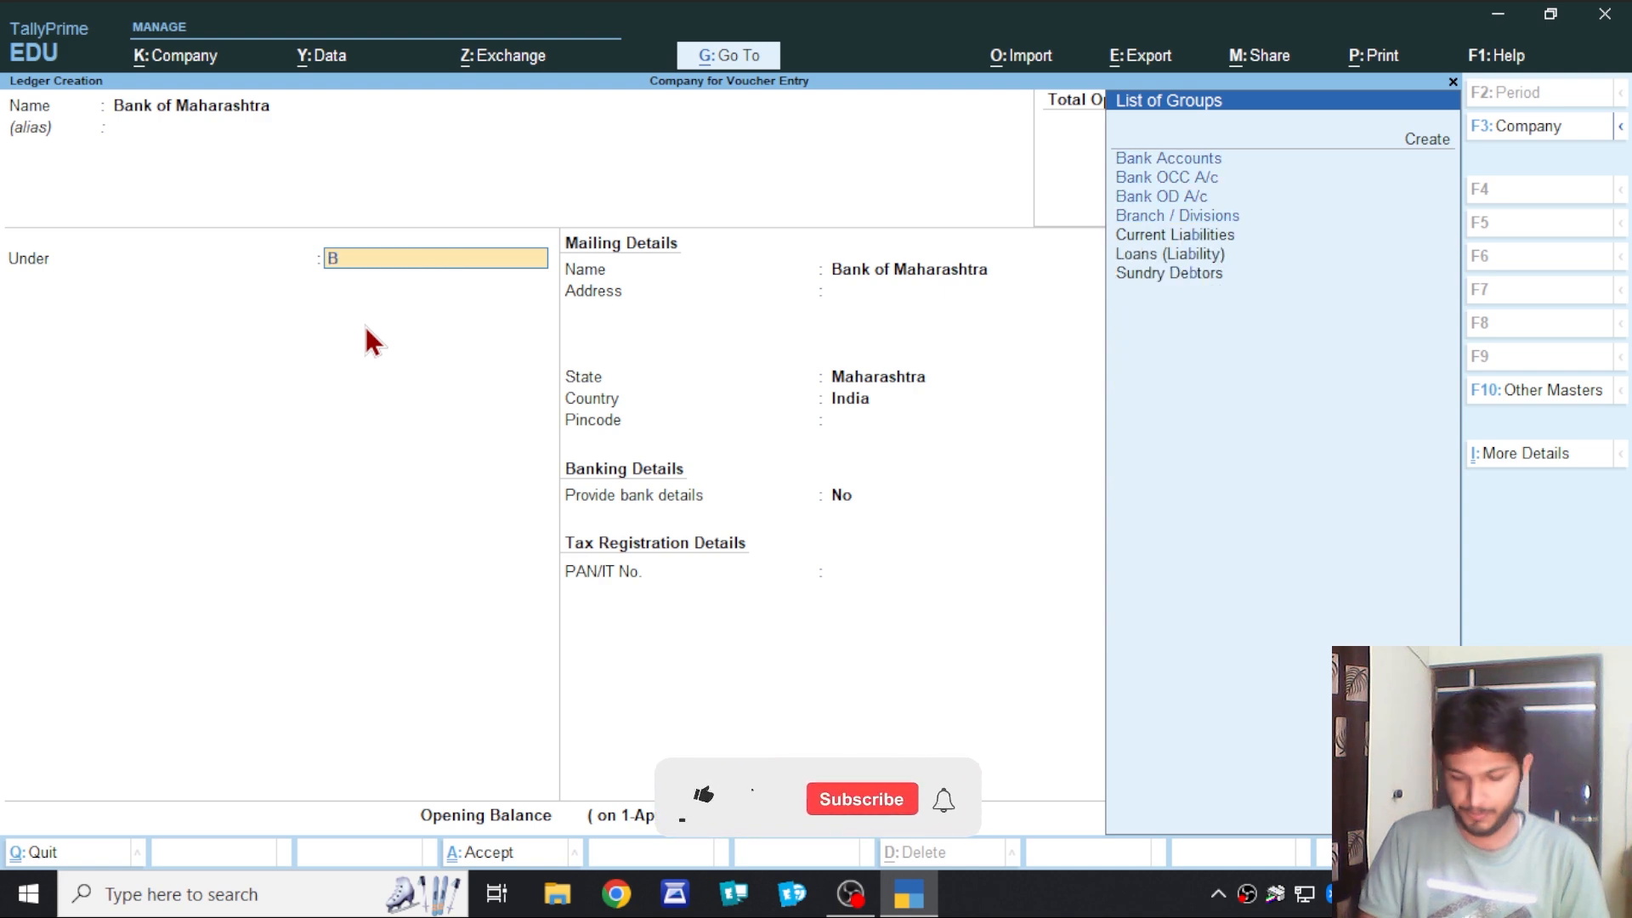
text(ank)
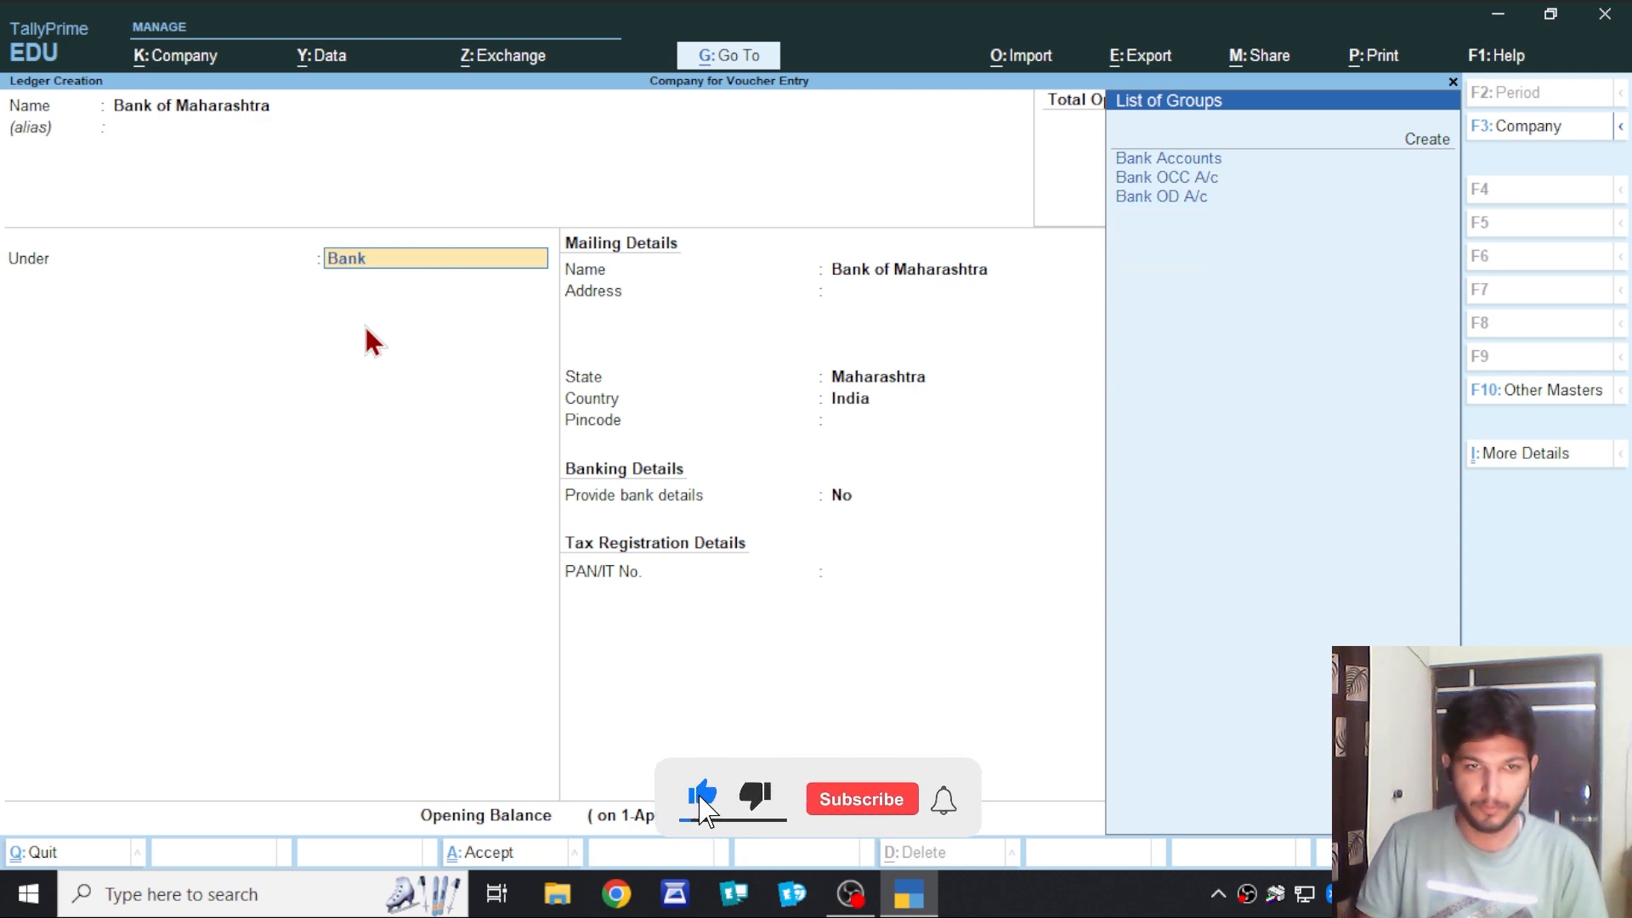
key(Return)
key(Return)
key(Return)
key(Return)
key(Return)
key(Return)
key(Return)
key(Return)
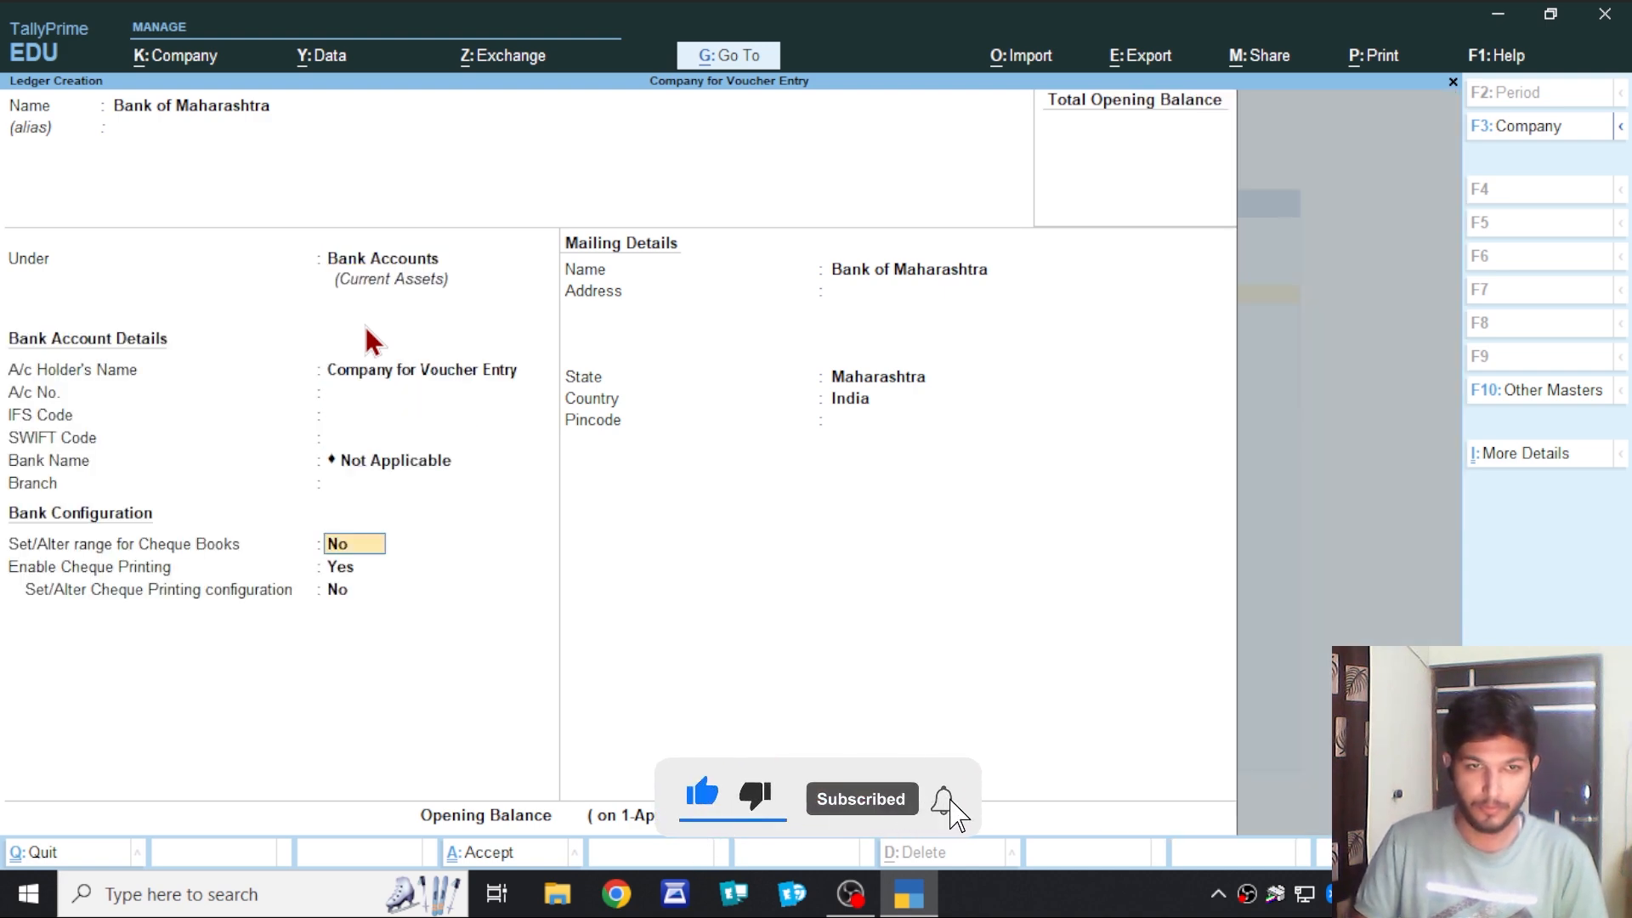
key(Return)
key(Return)
key(Return)
key(ctrl+a)
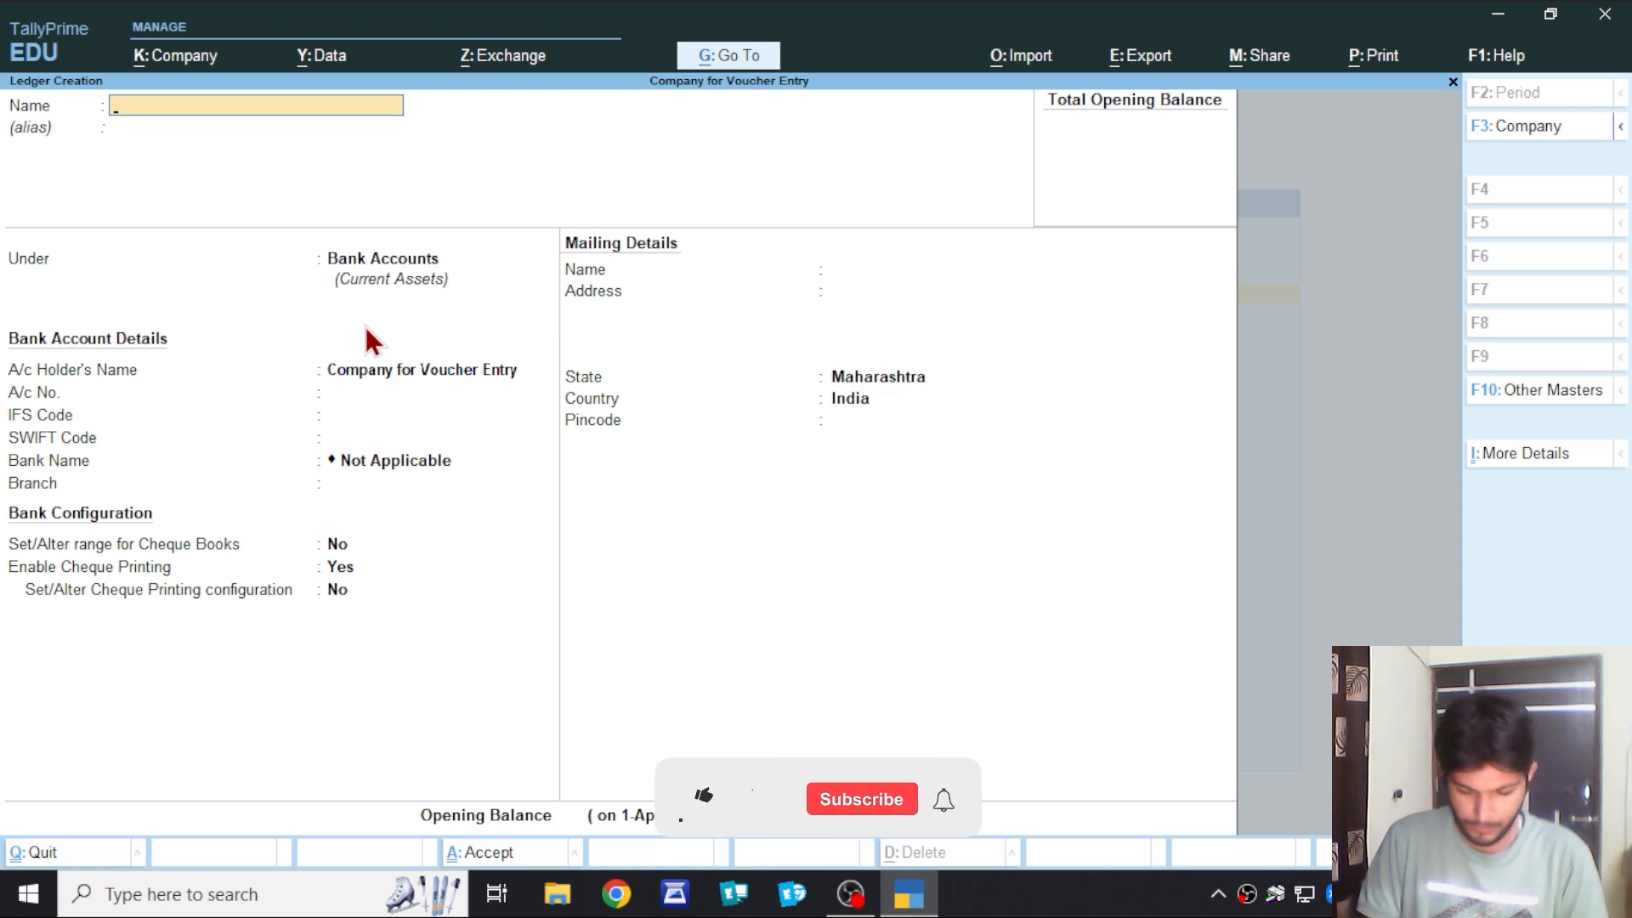
Create a ledger named "Machinary" under the Fixed Assets group, keeping its default details, and reopen ledger creation.
text(Machinar)
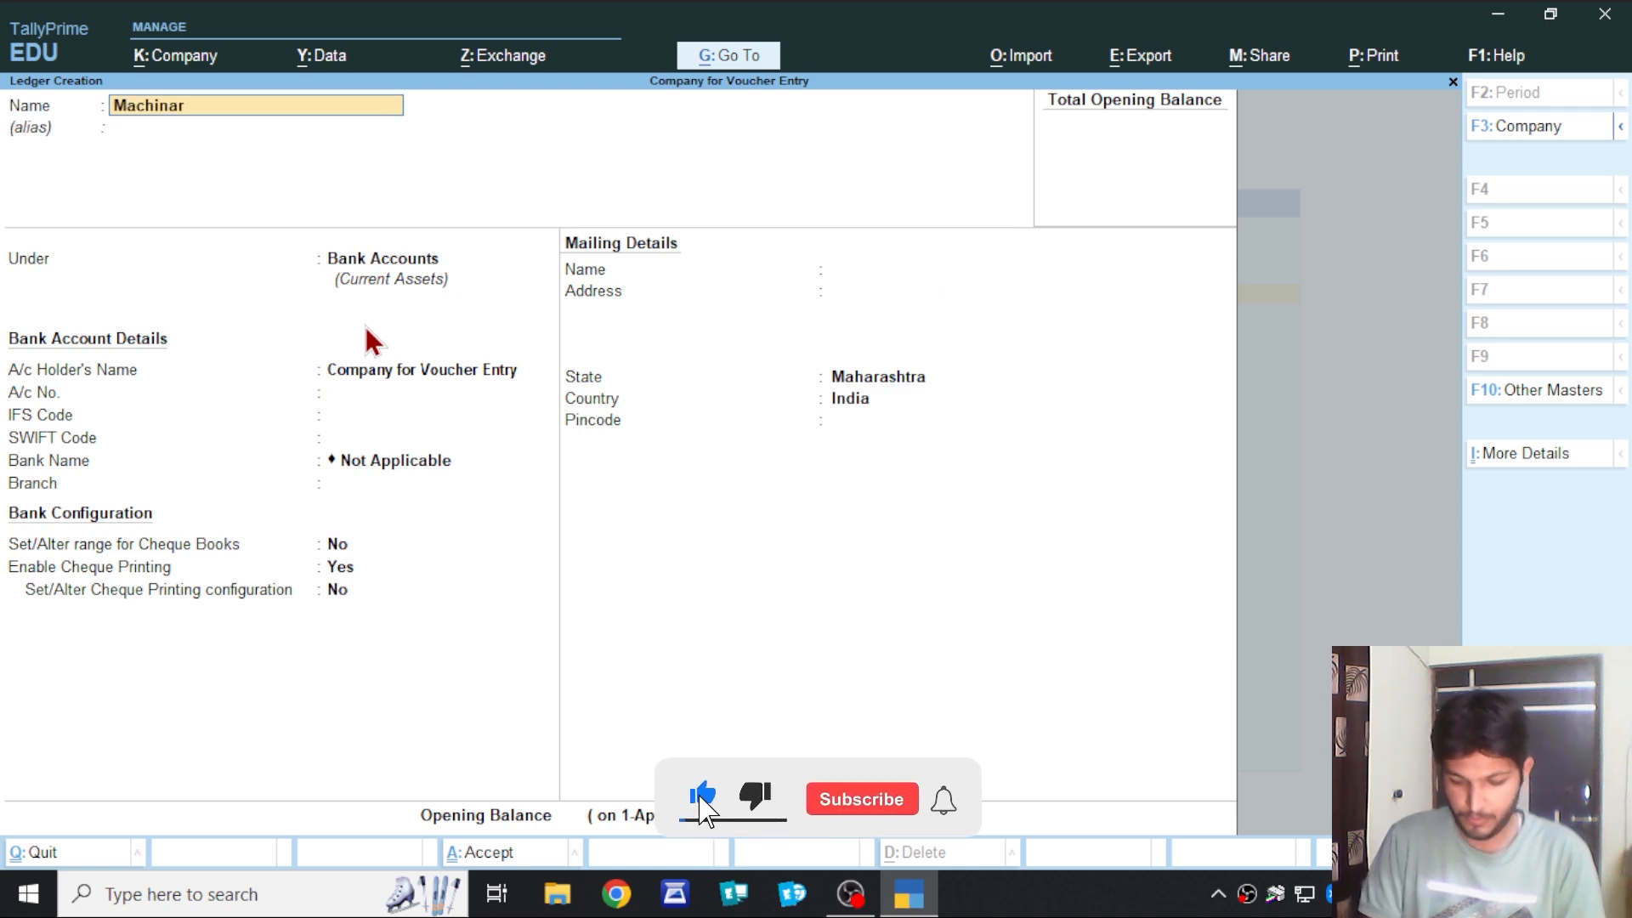
text(y)
key(Return)
key(Return)
text(M)
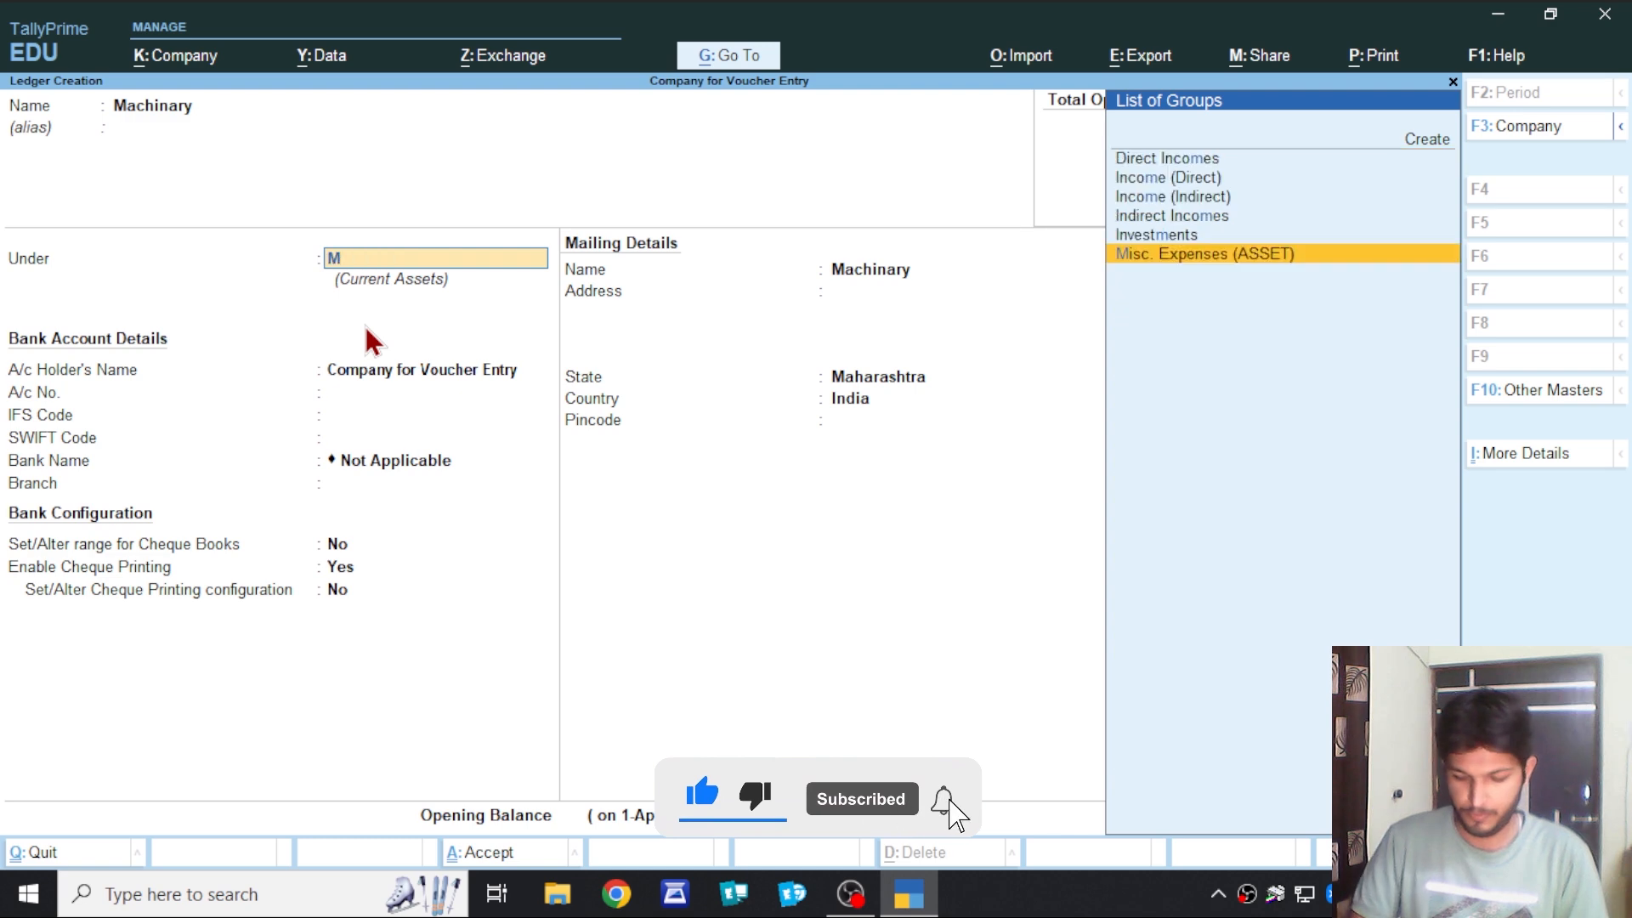
text(achin)
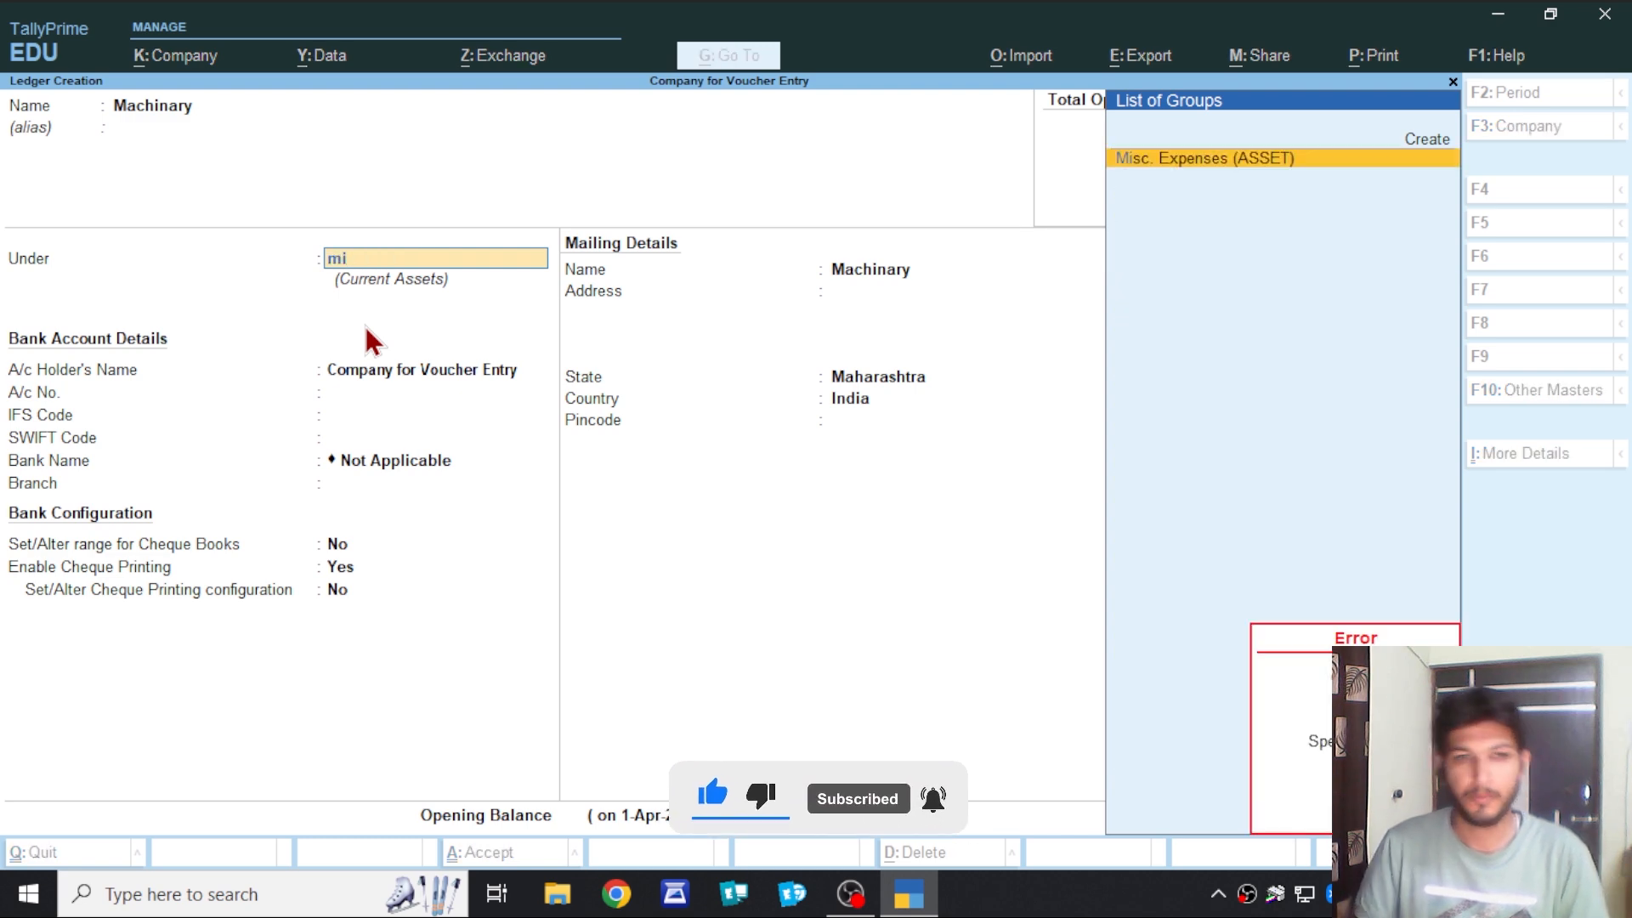
key(BackSpace)
key(BackSpace)
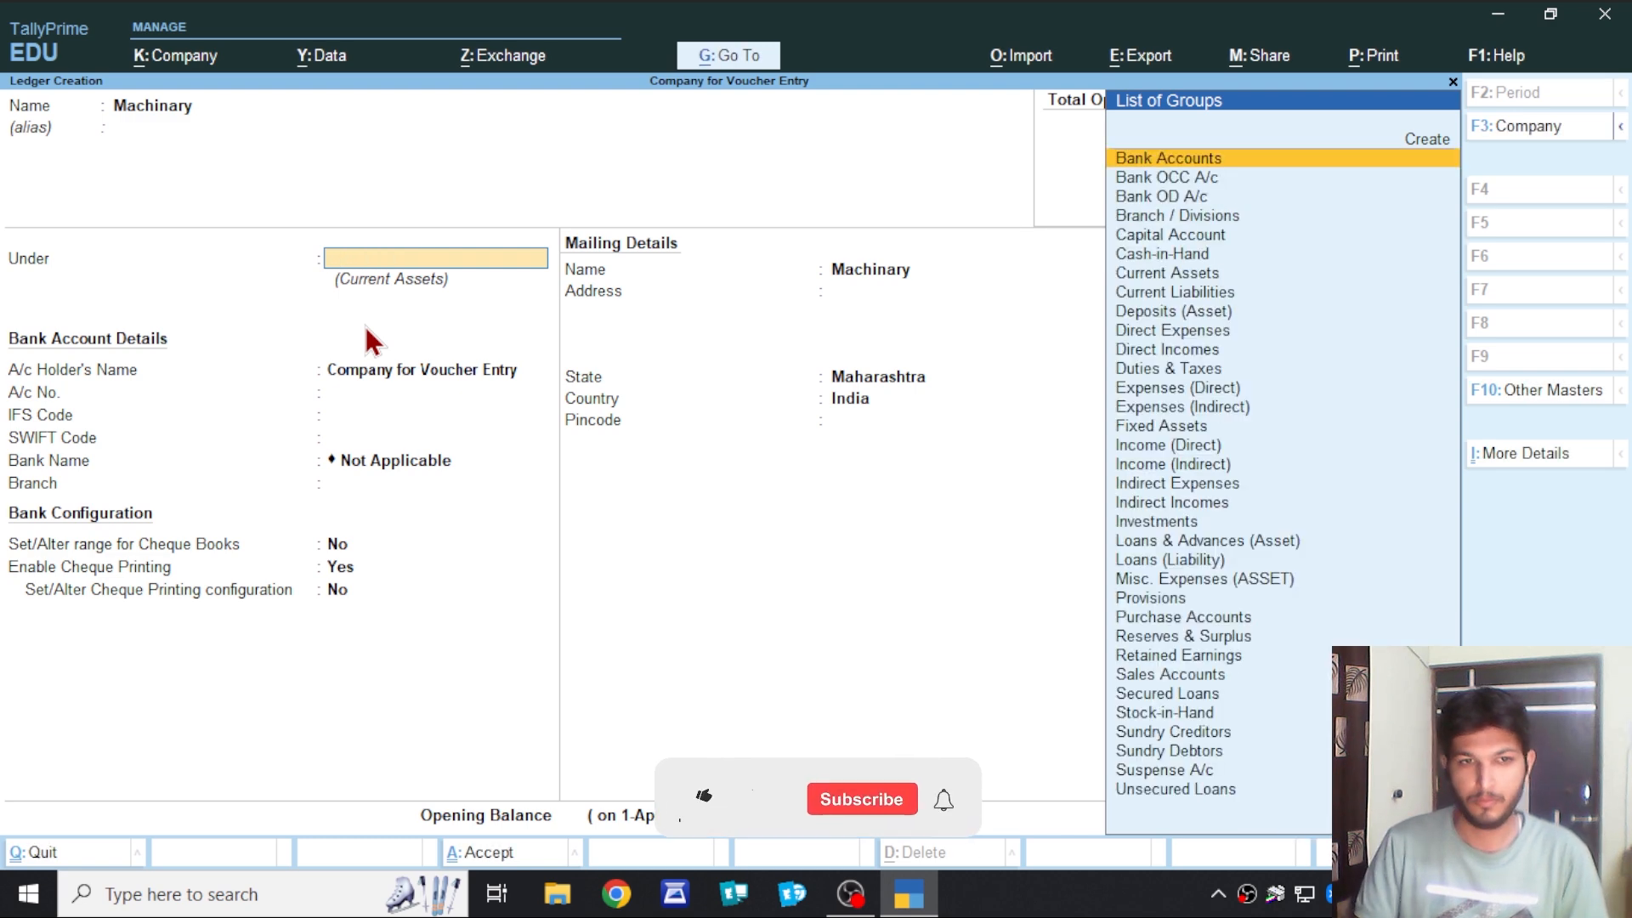
text(fi)
key(Return)
key(Return)
key(Return)
key(Return)
key(Return)
key(Return)
key(Return)
key(Return)
key(Return)
key(Return)
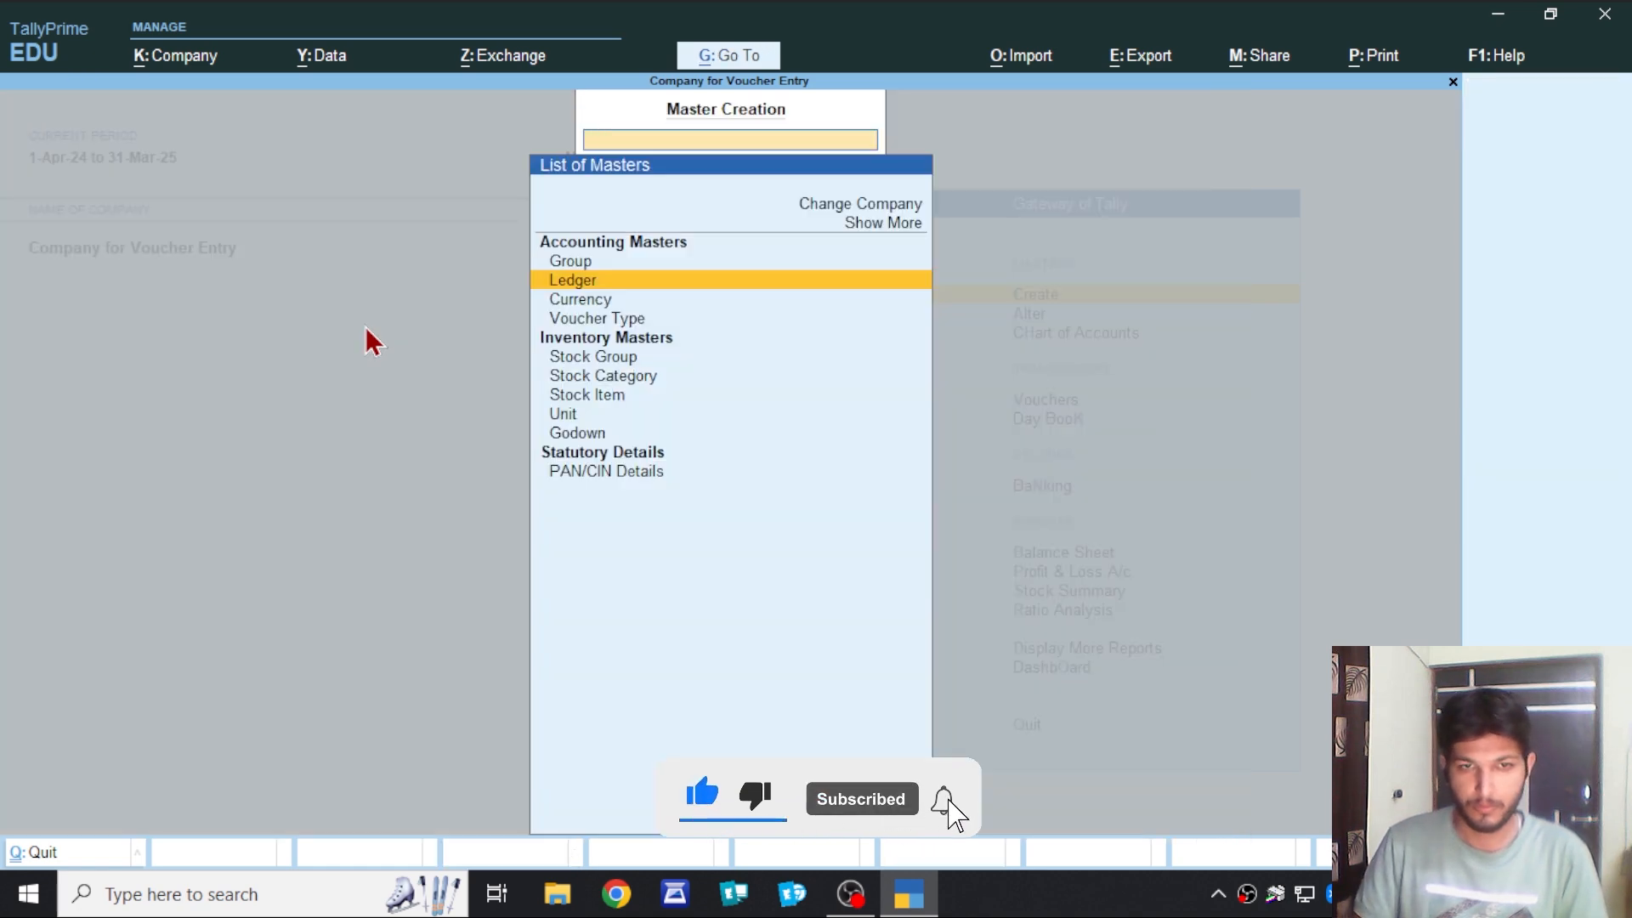
key(Return)
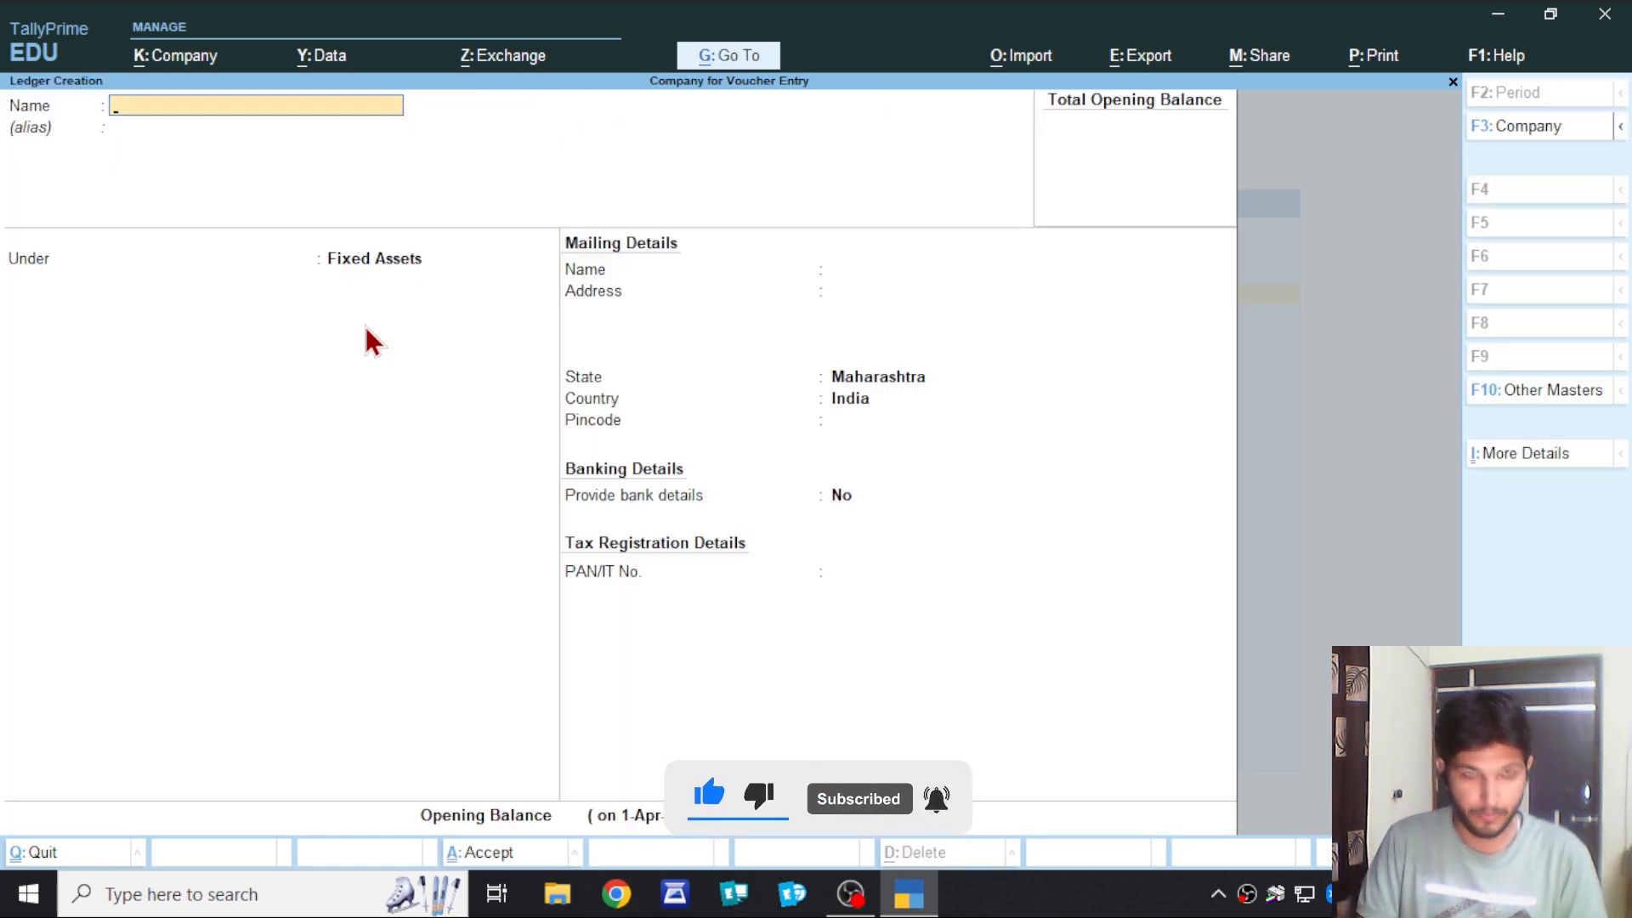
text(Machinary)
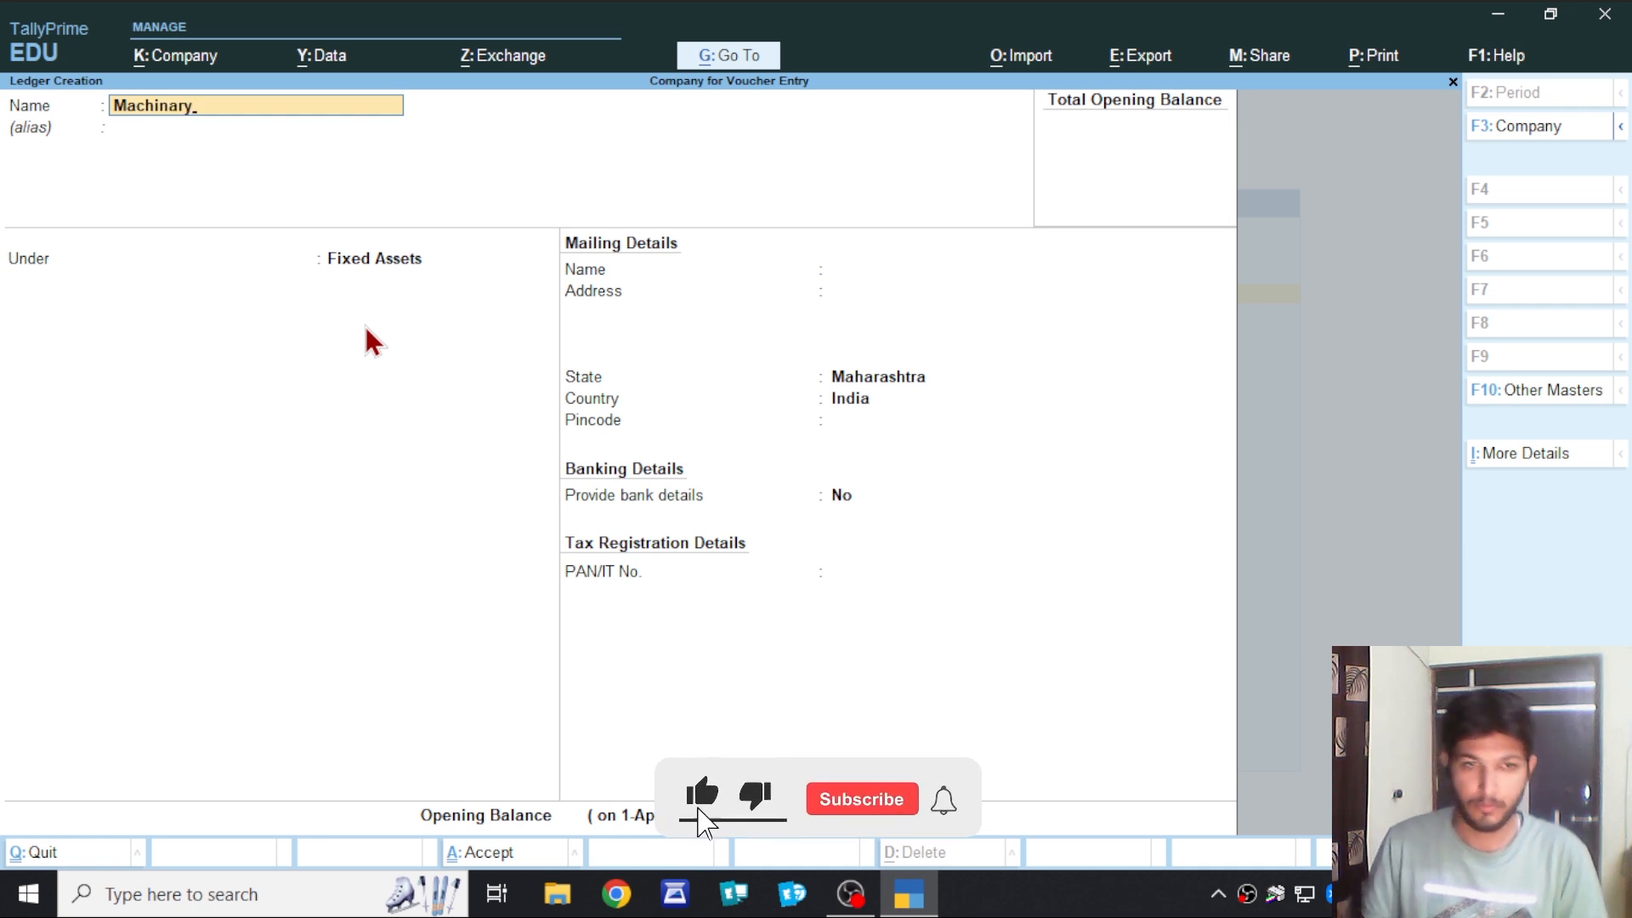
key(Return)
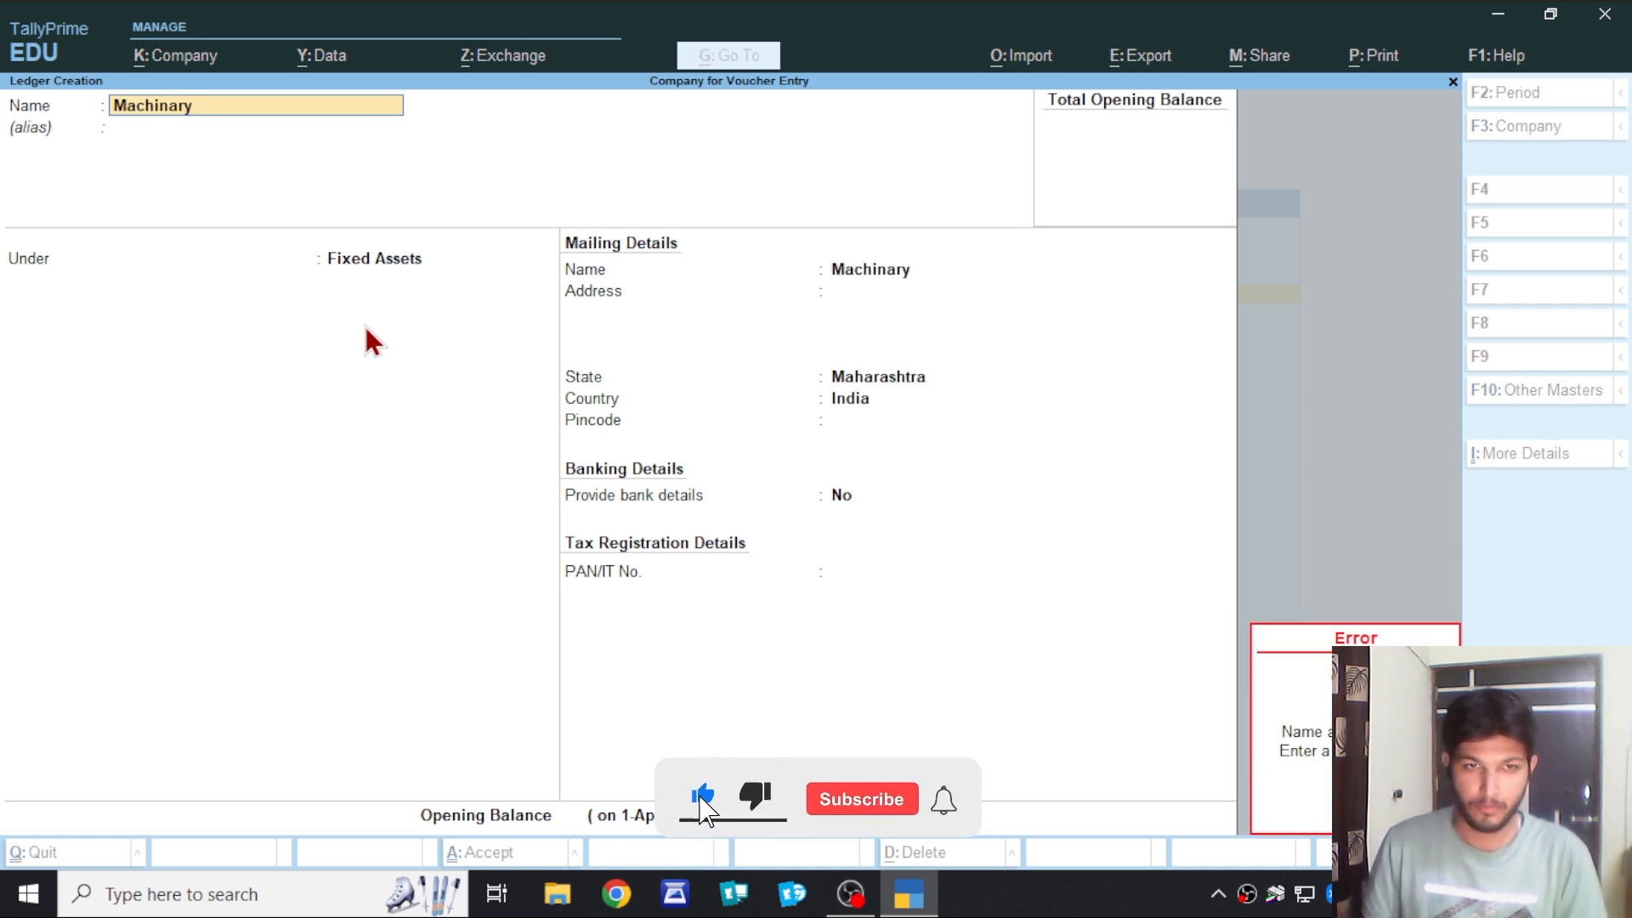
key(Escape)
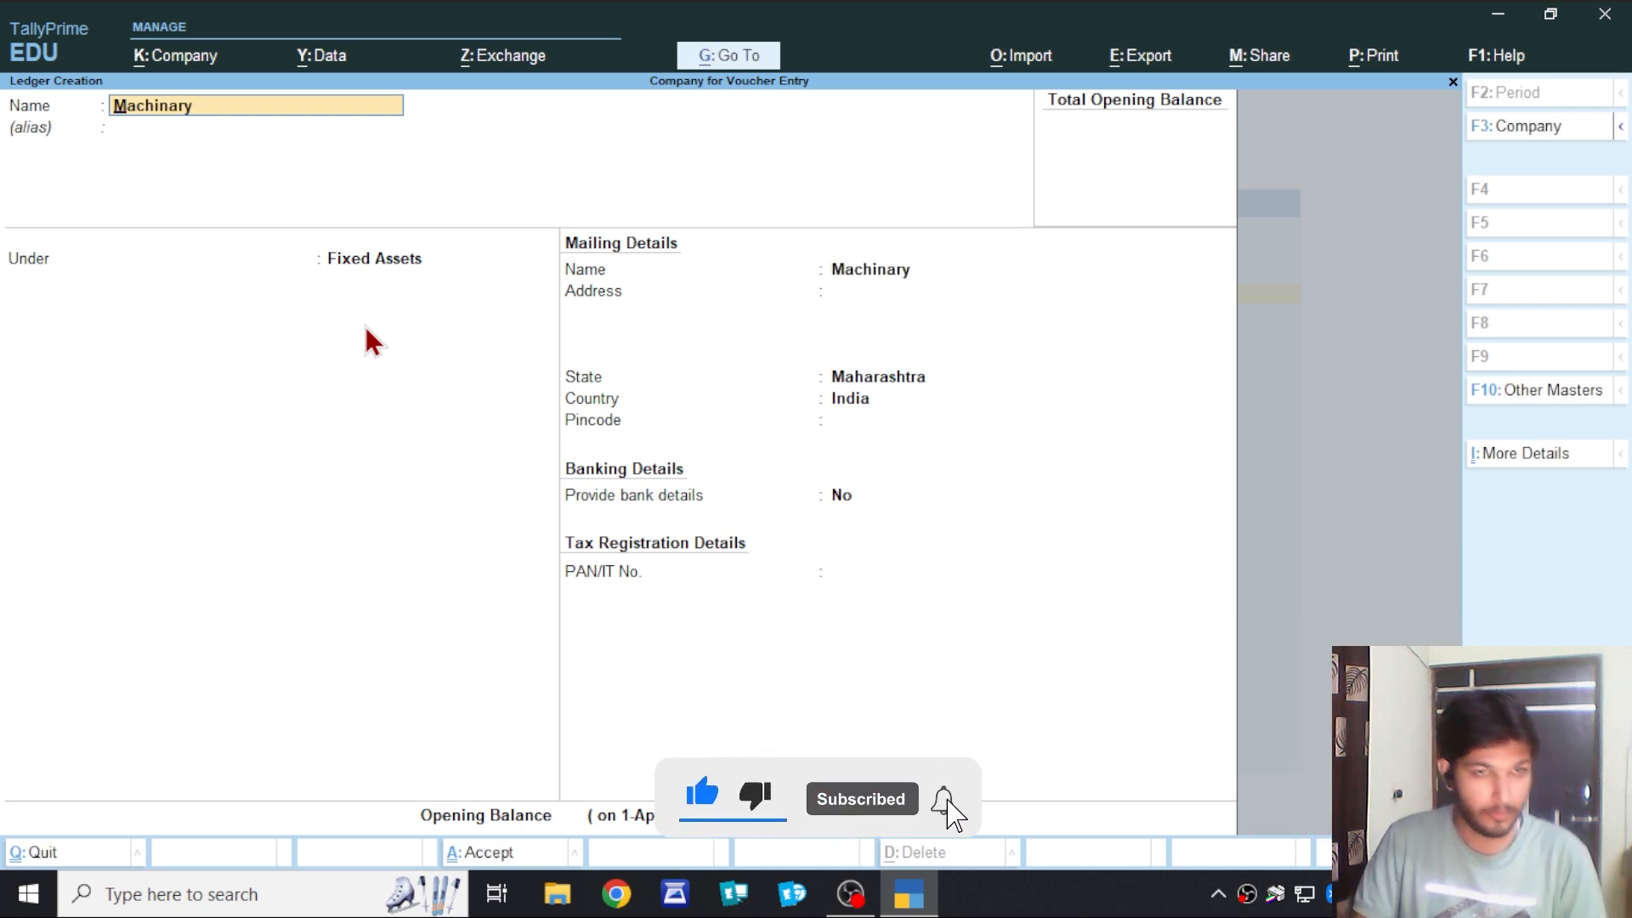
key(Escape)
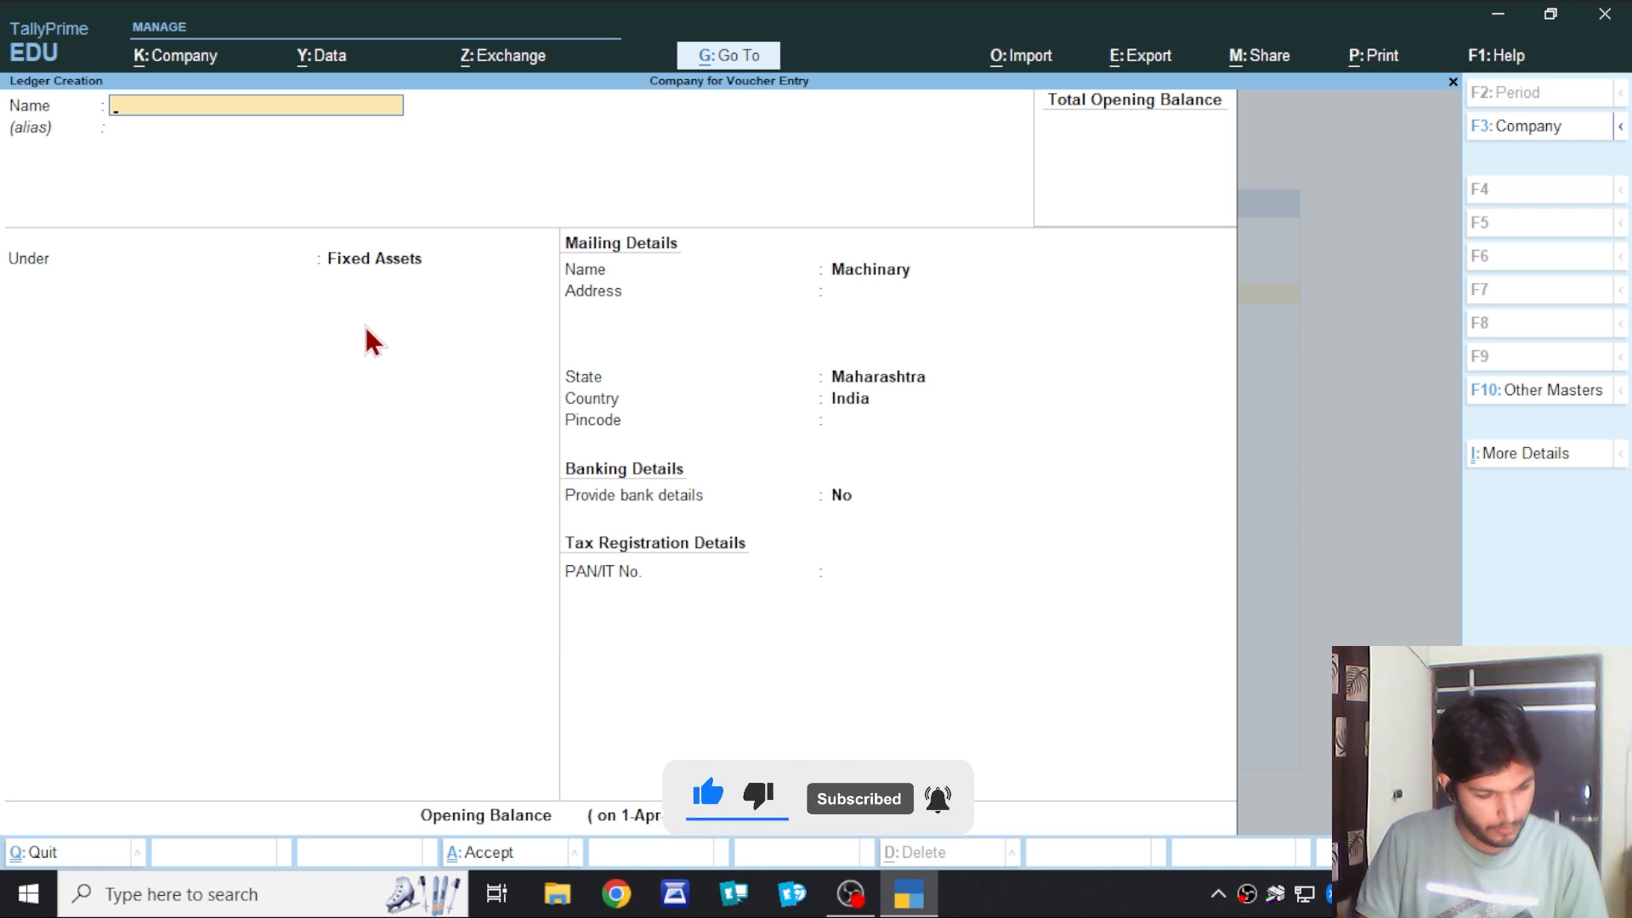
Create a ledger named "Rohan Machinary" under the Sundry Creditors group, keeping the default bill-by-bill, mailing and banking details.
text(Rohan Machinar)
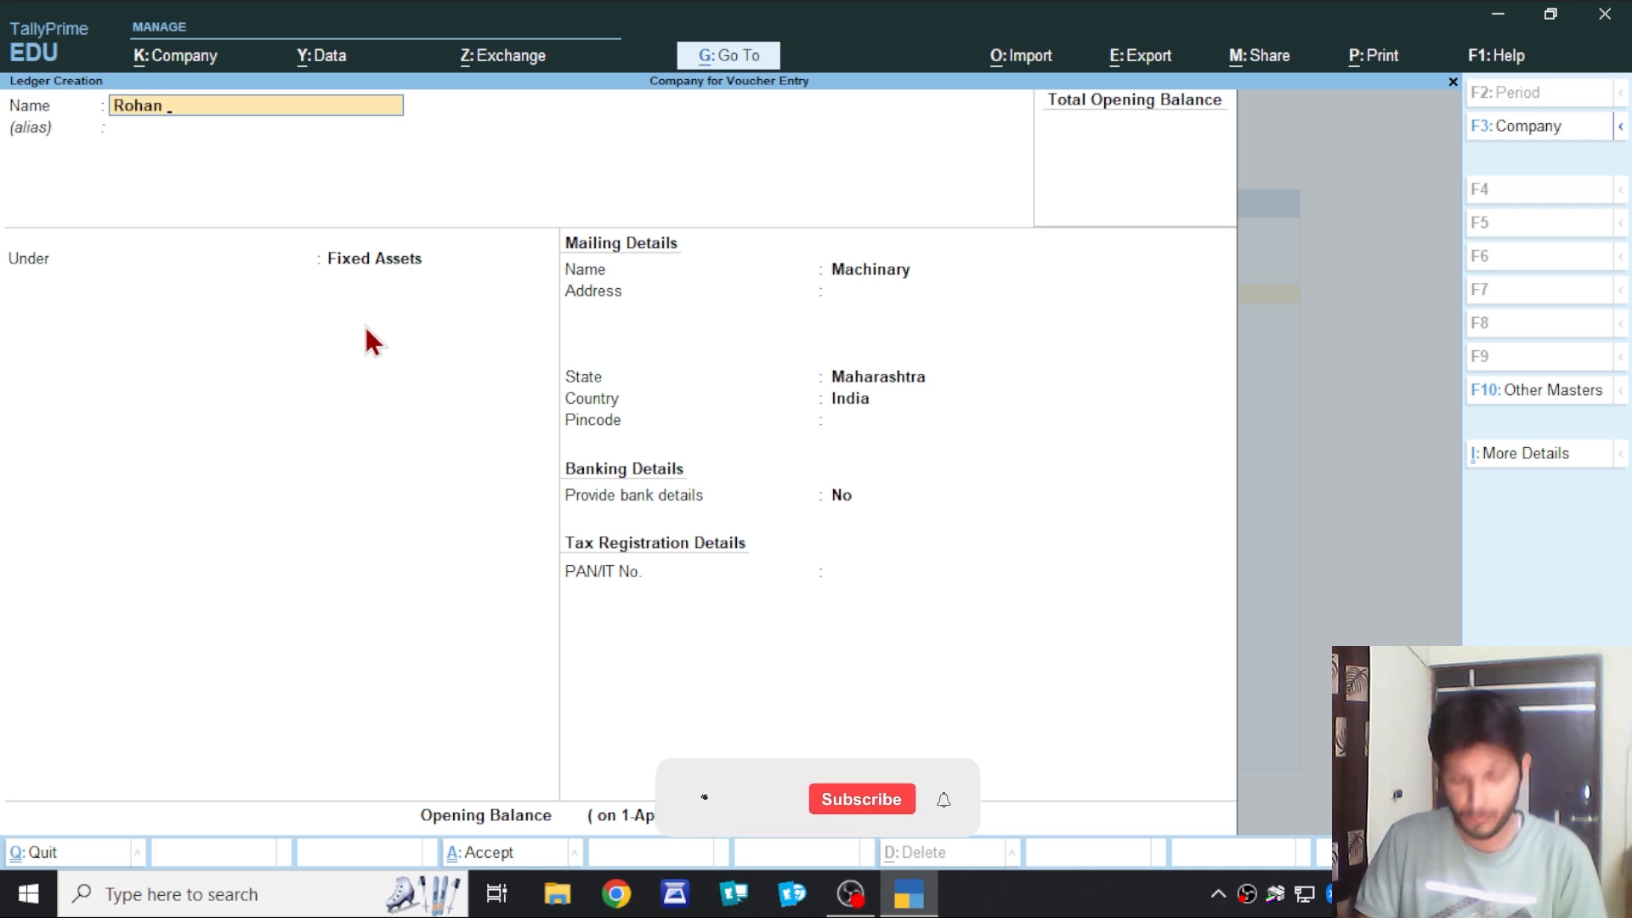
text(y)
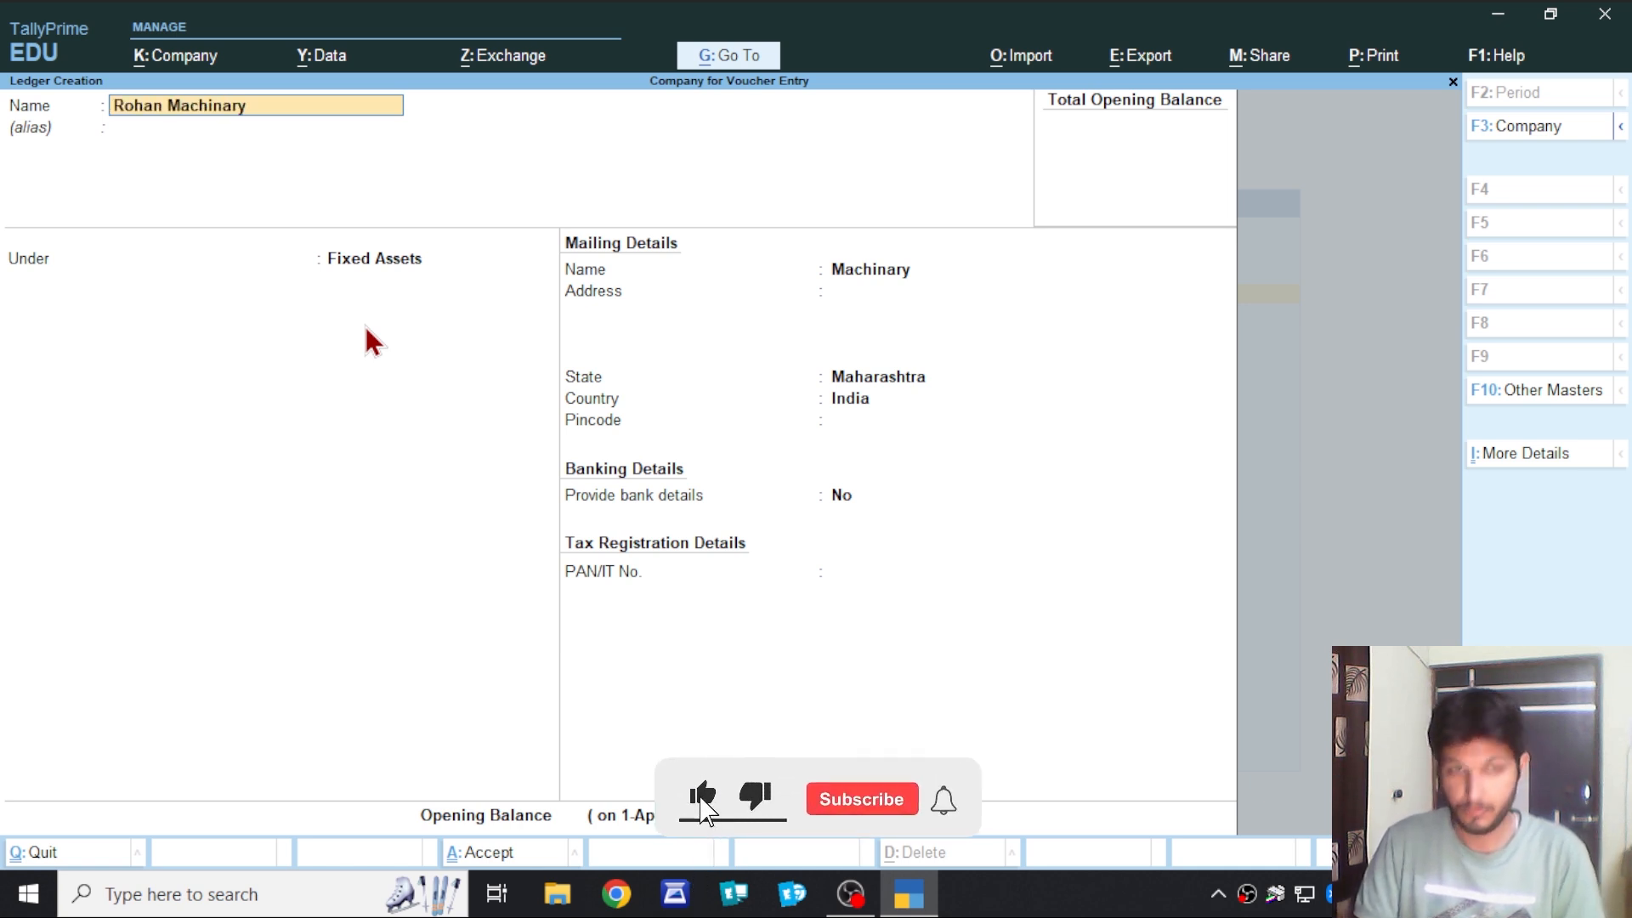
key(Return)
key(Return)
text(Cre)
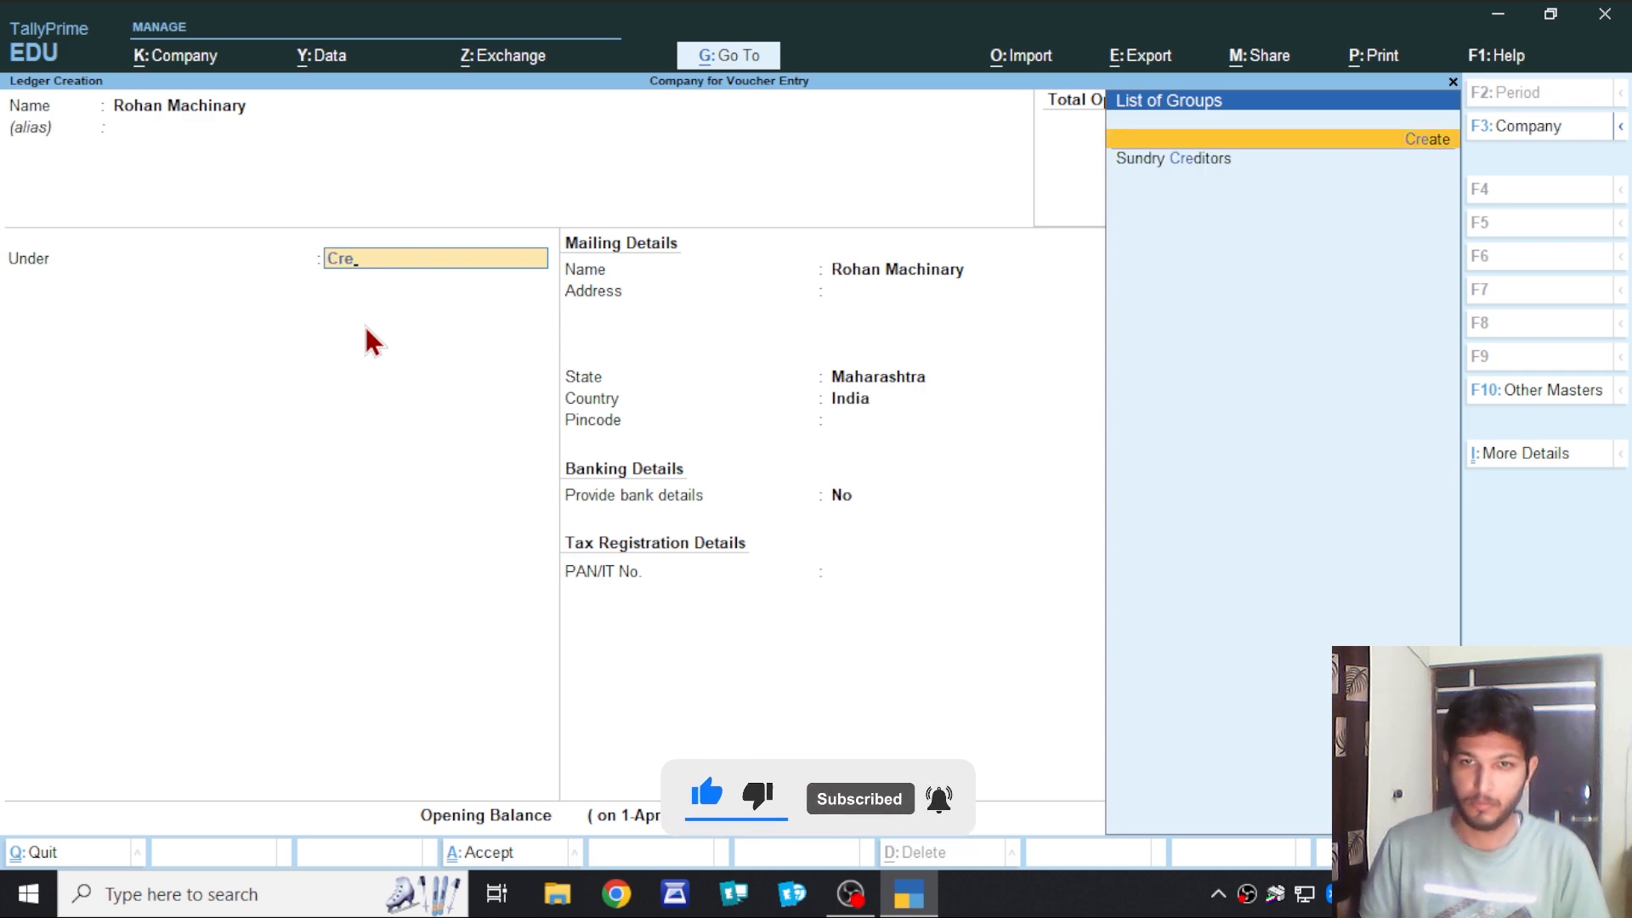
key(Down)
key(Return)
key(ctrl+a)
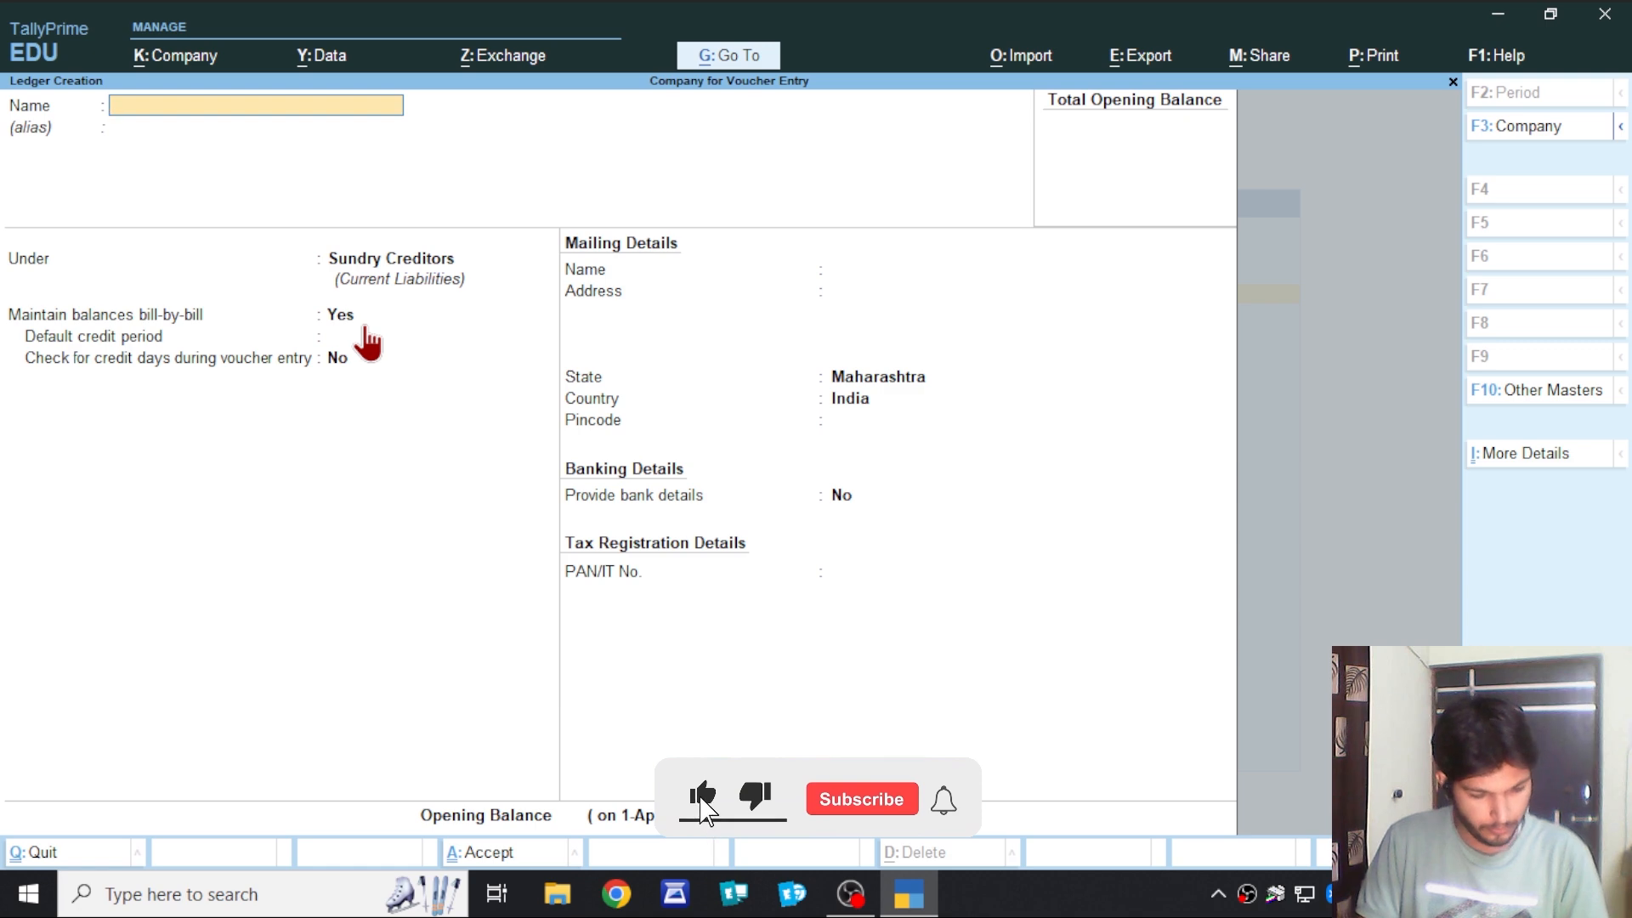
Create a ledger named "Purchase" under the Purchase Accounts group, keeping the remaining details at their defaults.
text(Purchase)
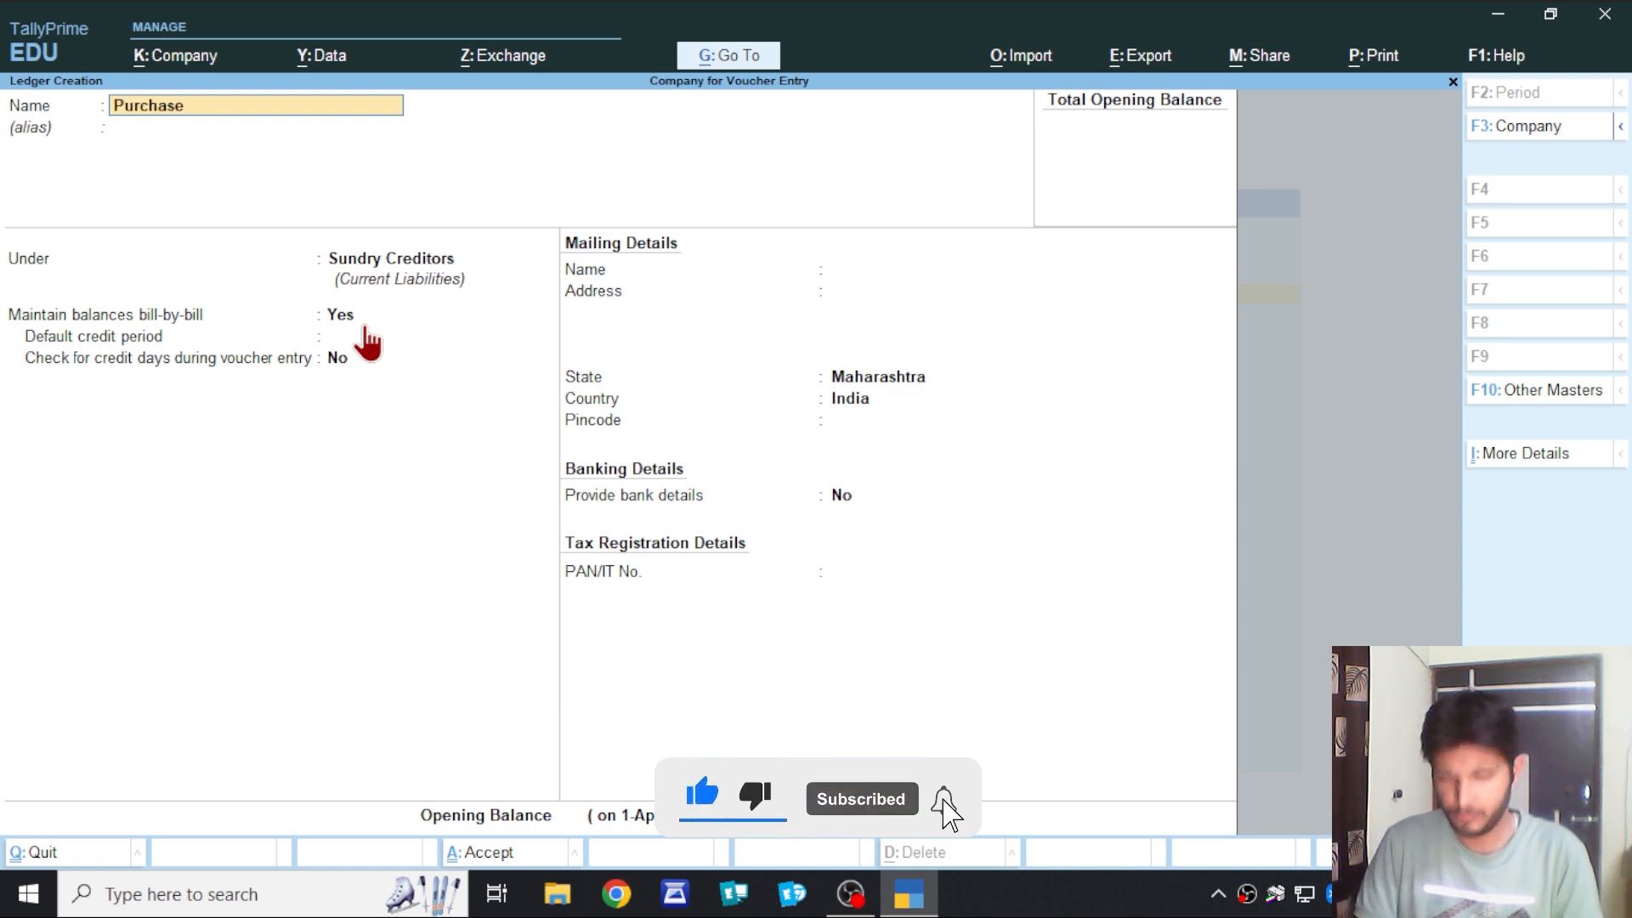
key(Return)
key(Return)
text(Pur)
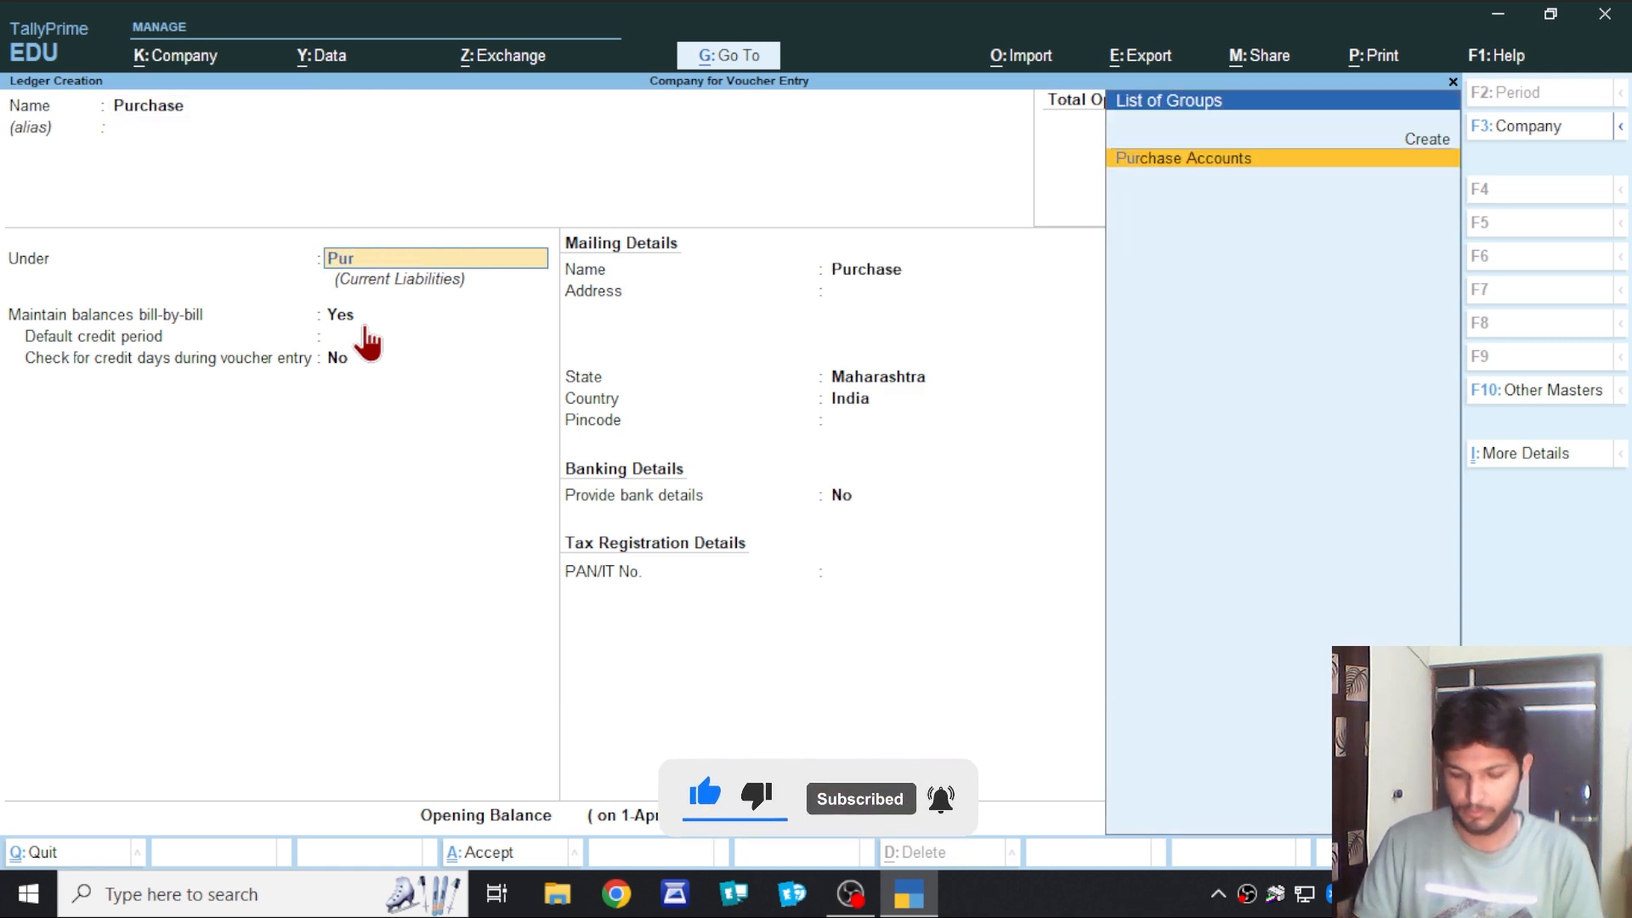
key(Return)
key(ctrl+a)
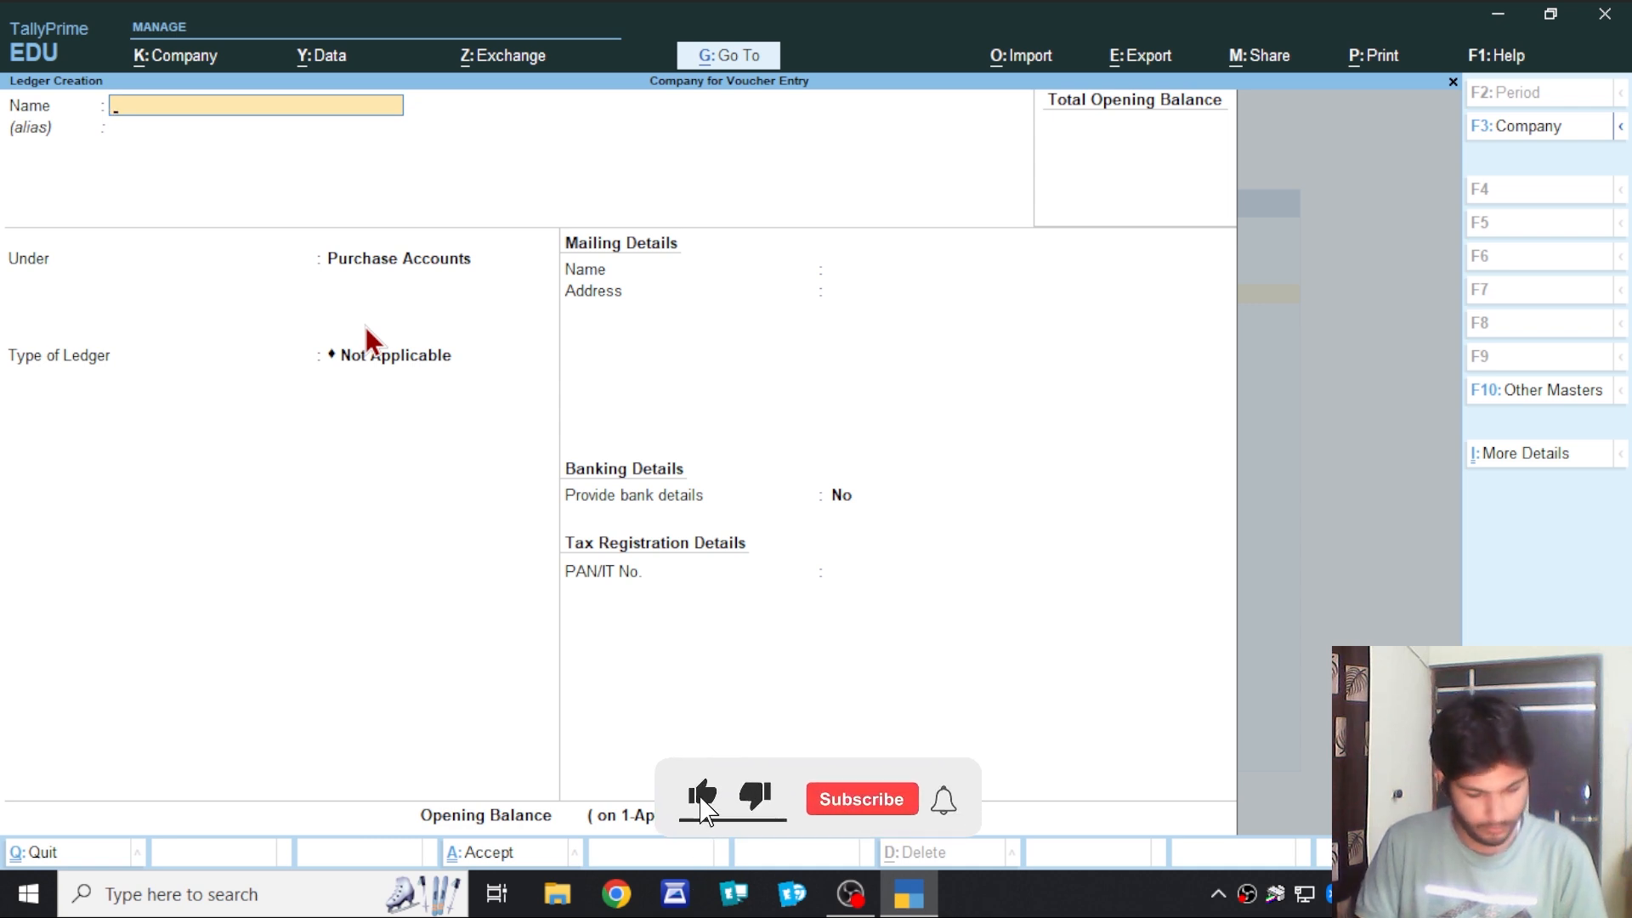
Create a ledger named "Max Communication" under the Sundry Creditors group, keeping the default bill-by-bill, mailing and banking details.
text(Max Co)
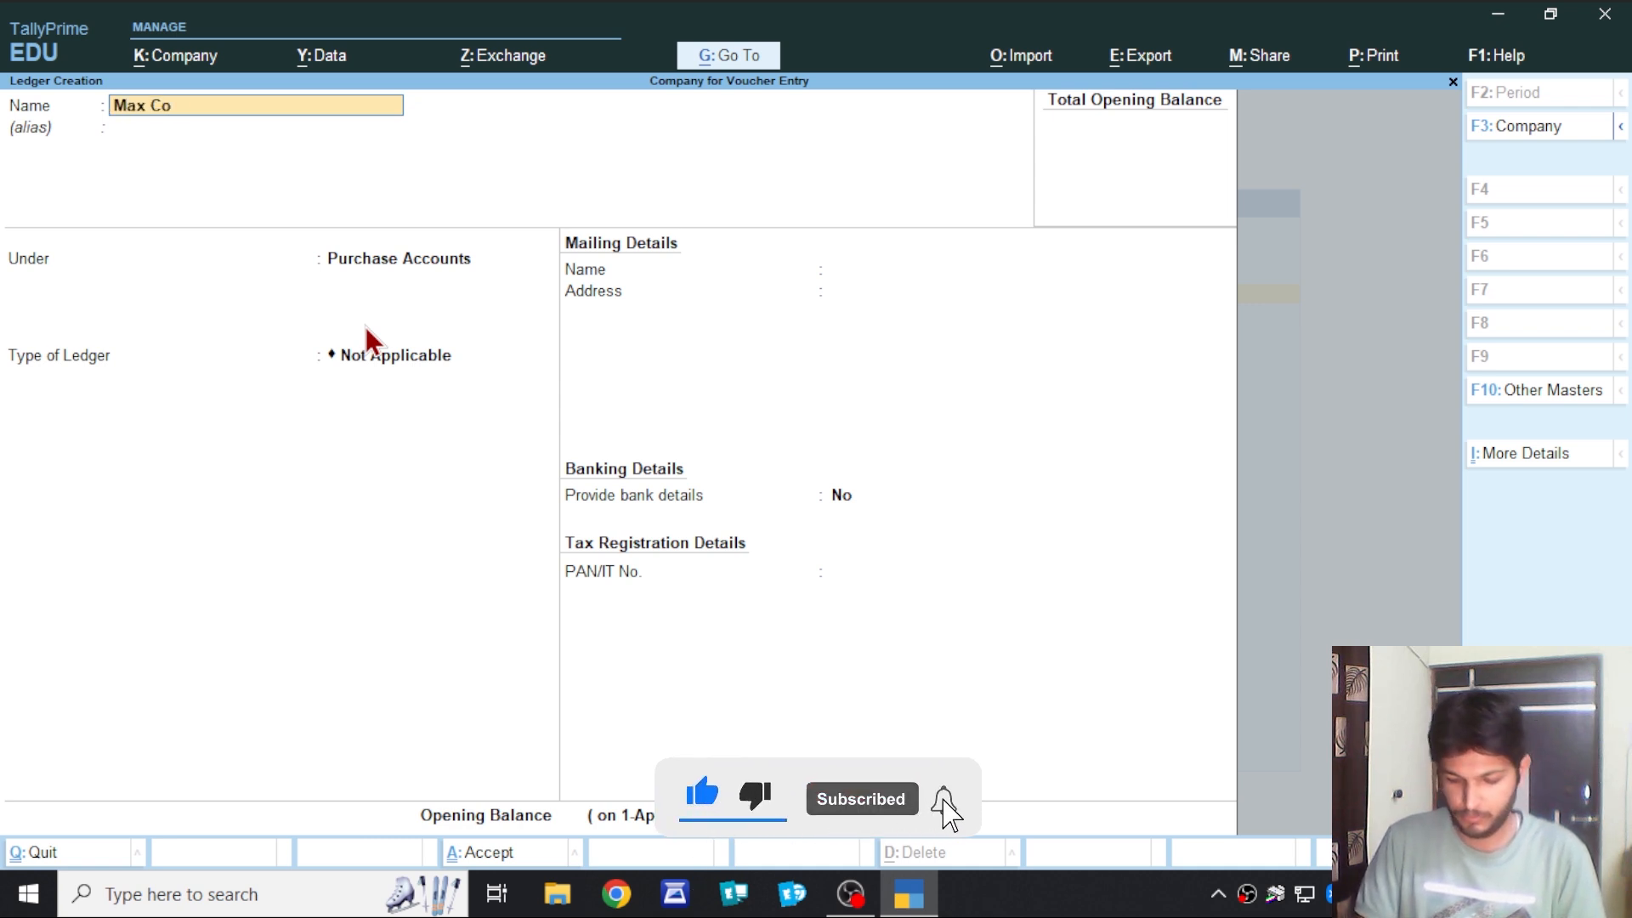
text(mmunica)
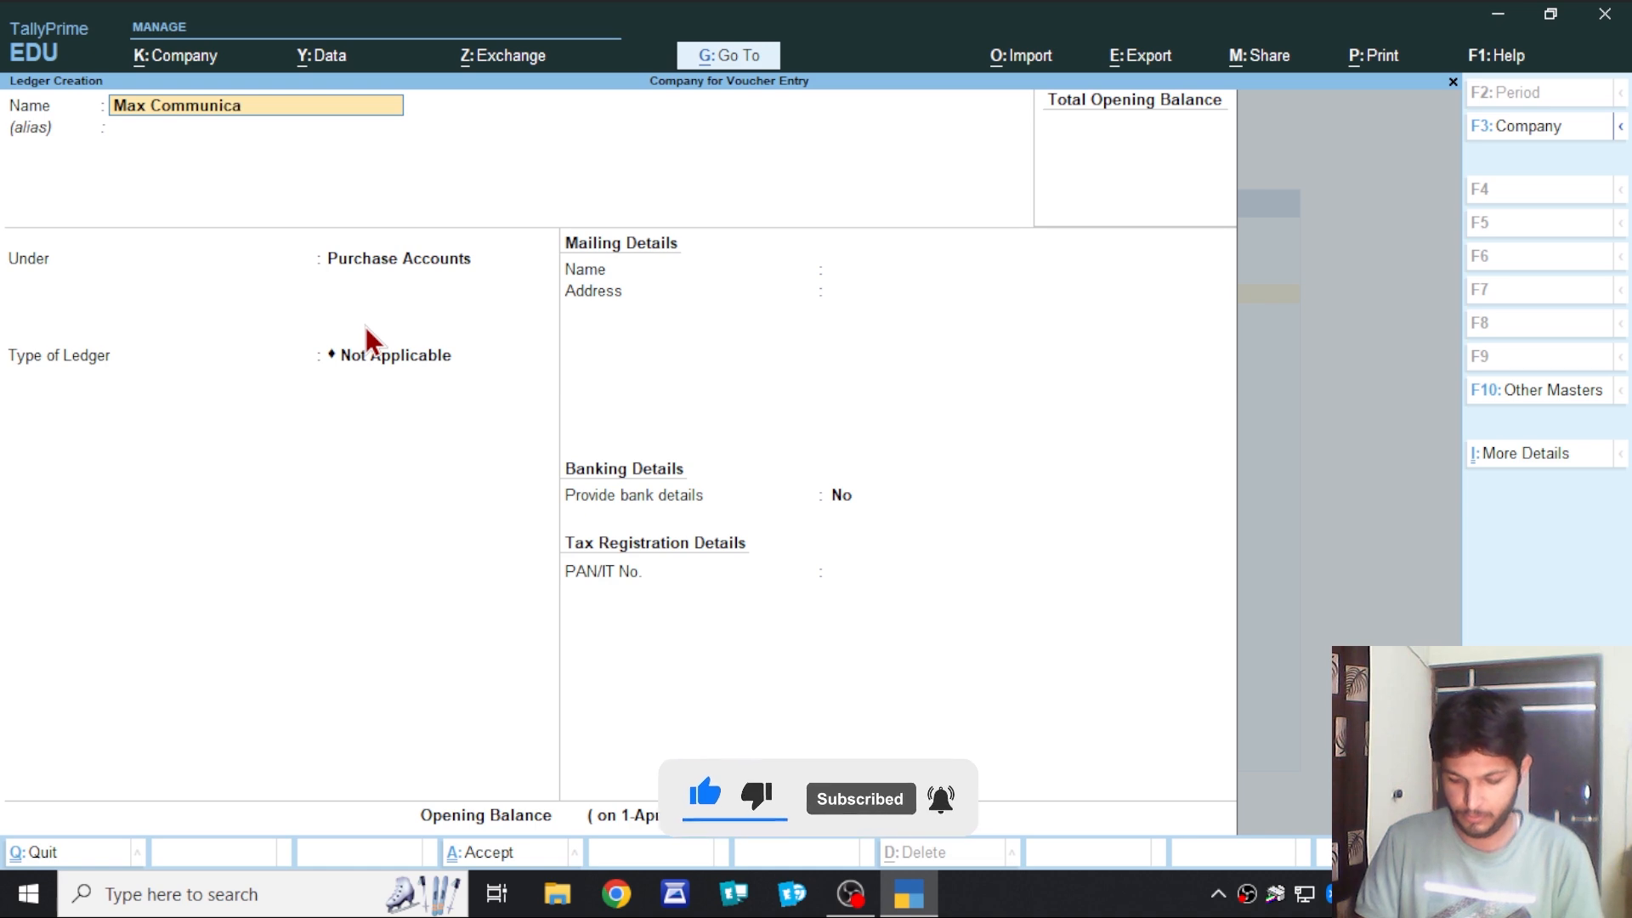
text(tion)
key(Return)
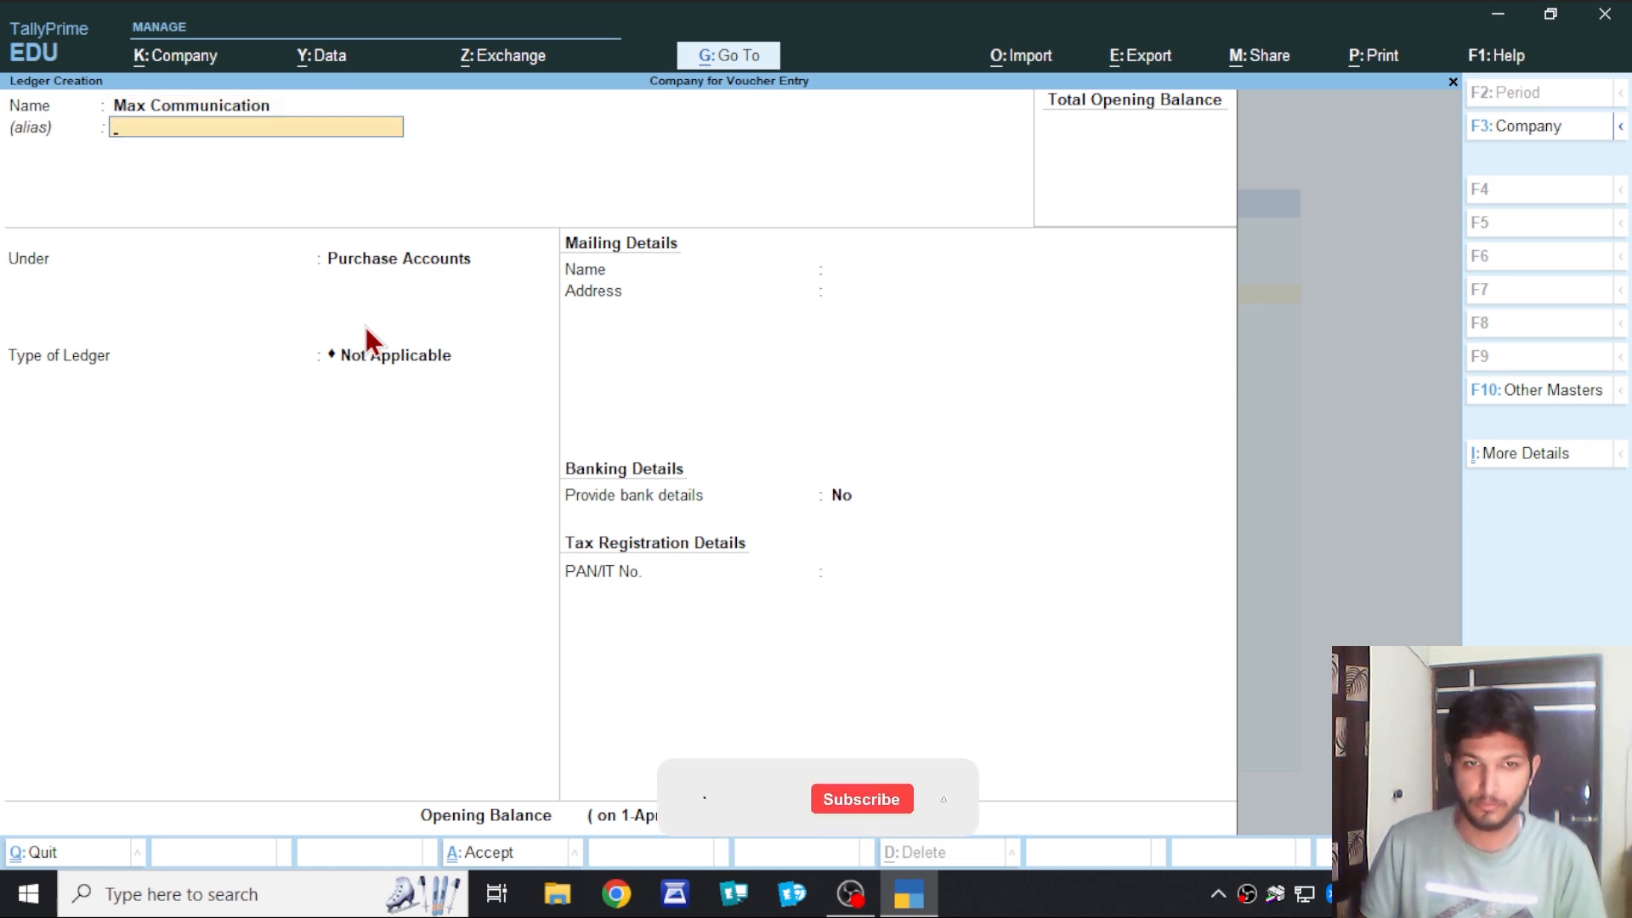
key(Return)
key(BackSpace)
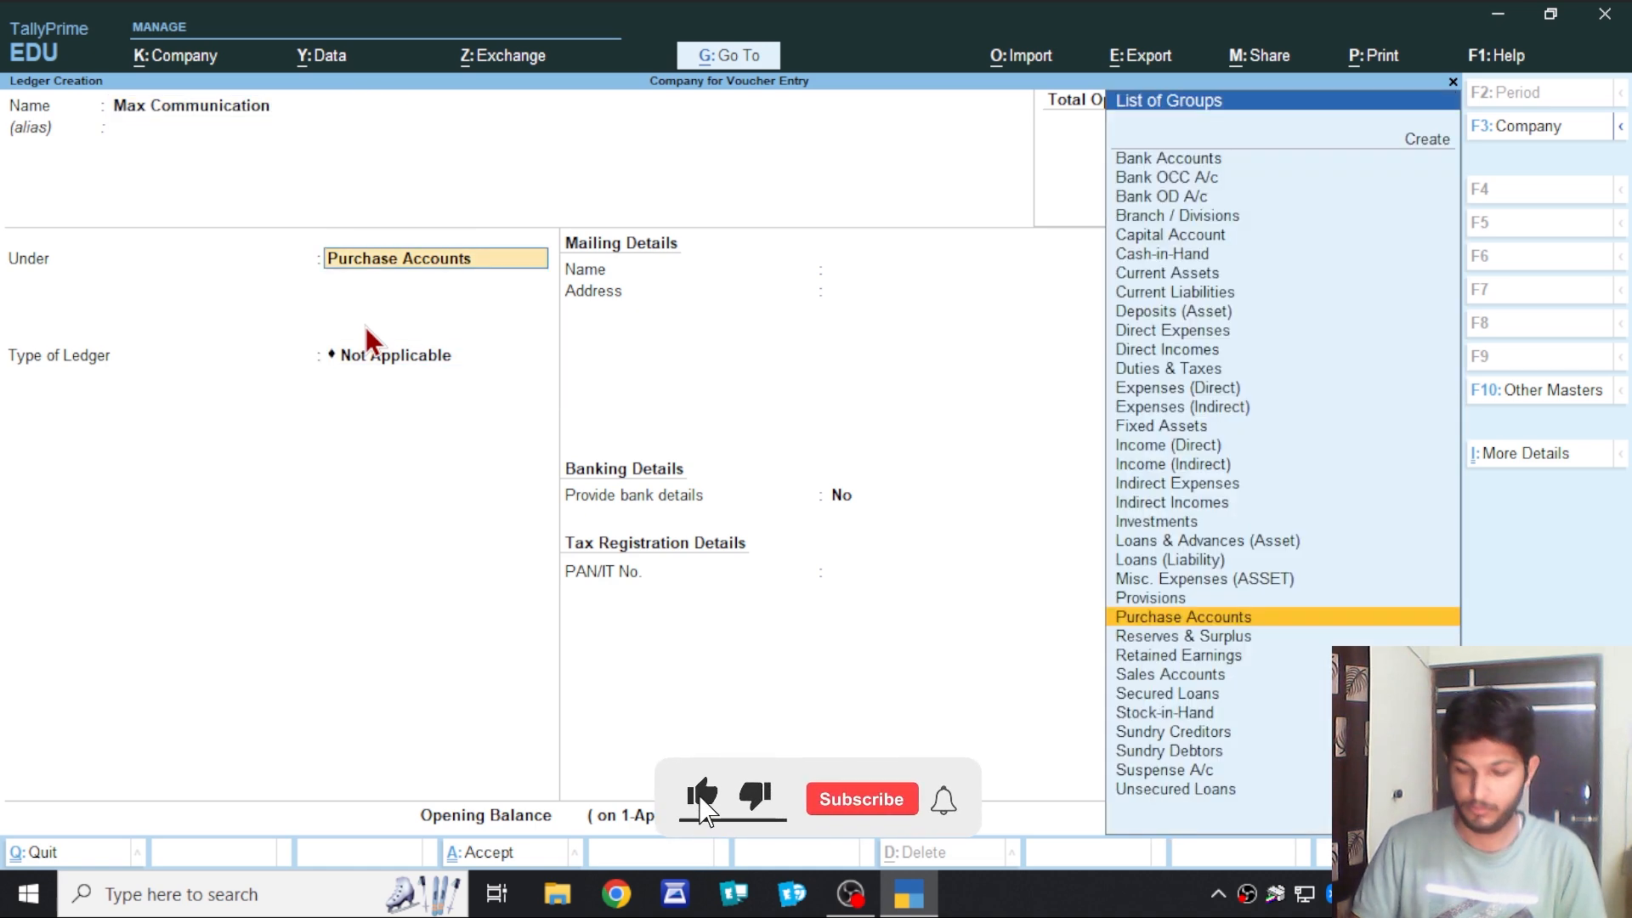
text(Cre)
key(Return)
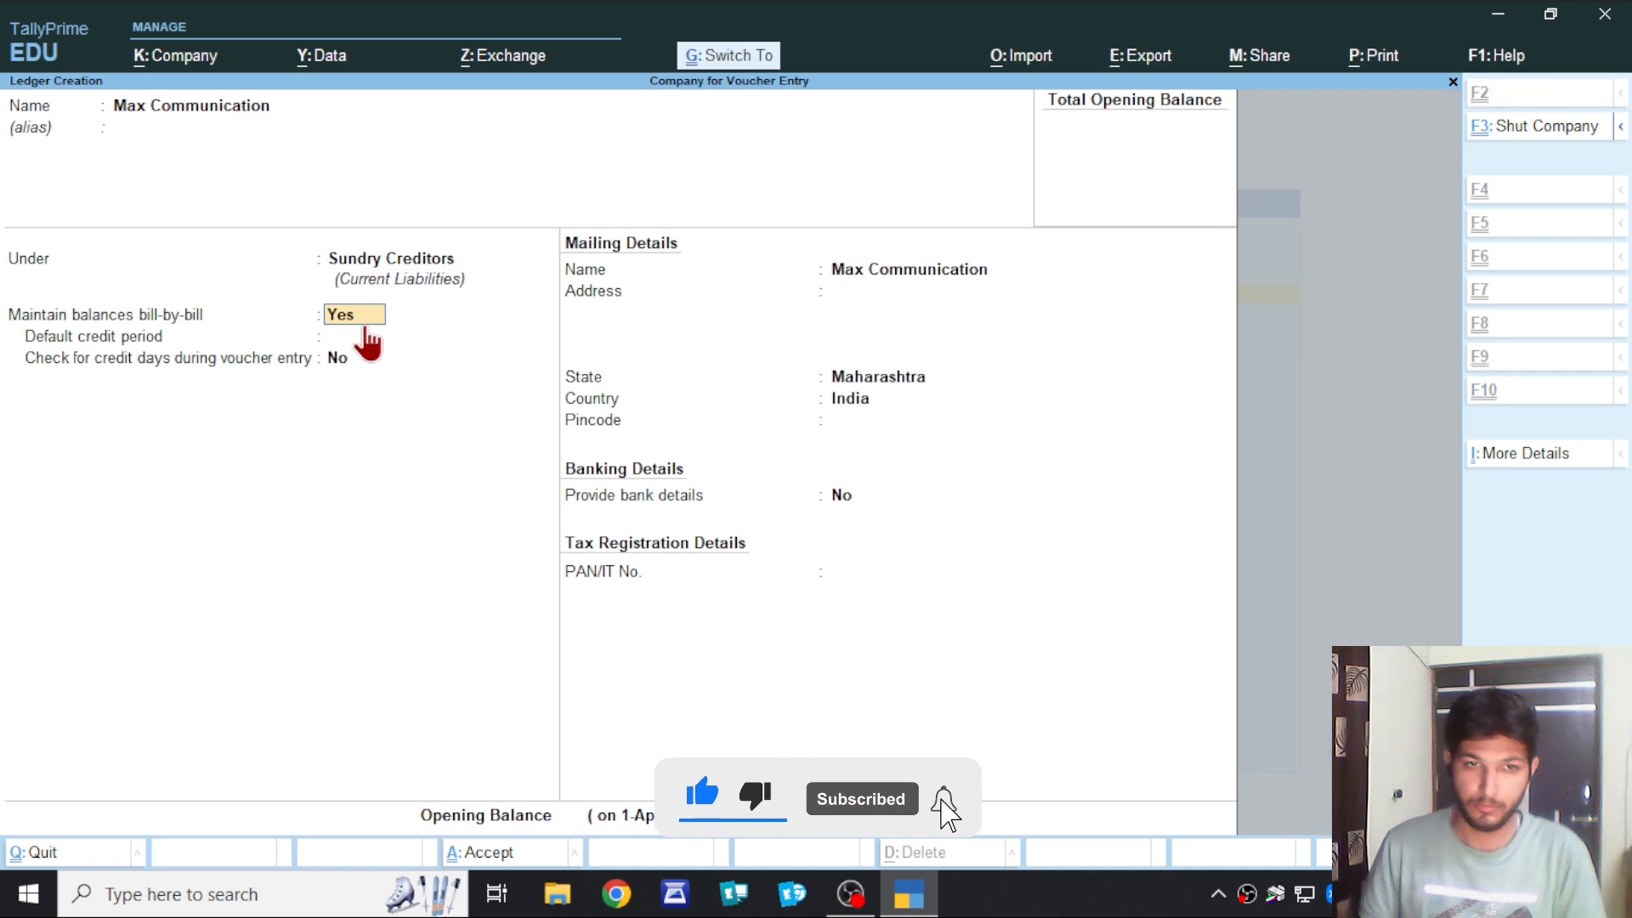
key(ctrl+a)
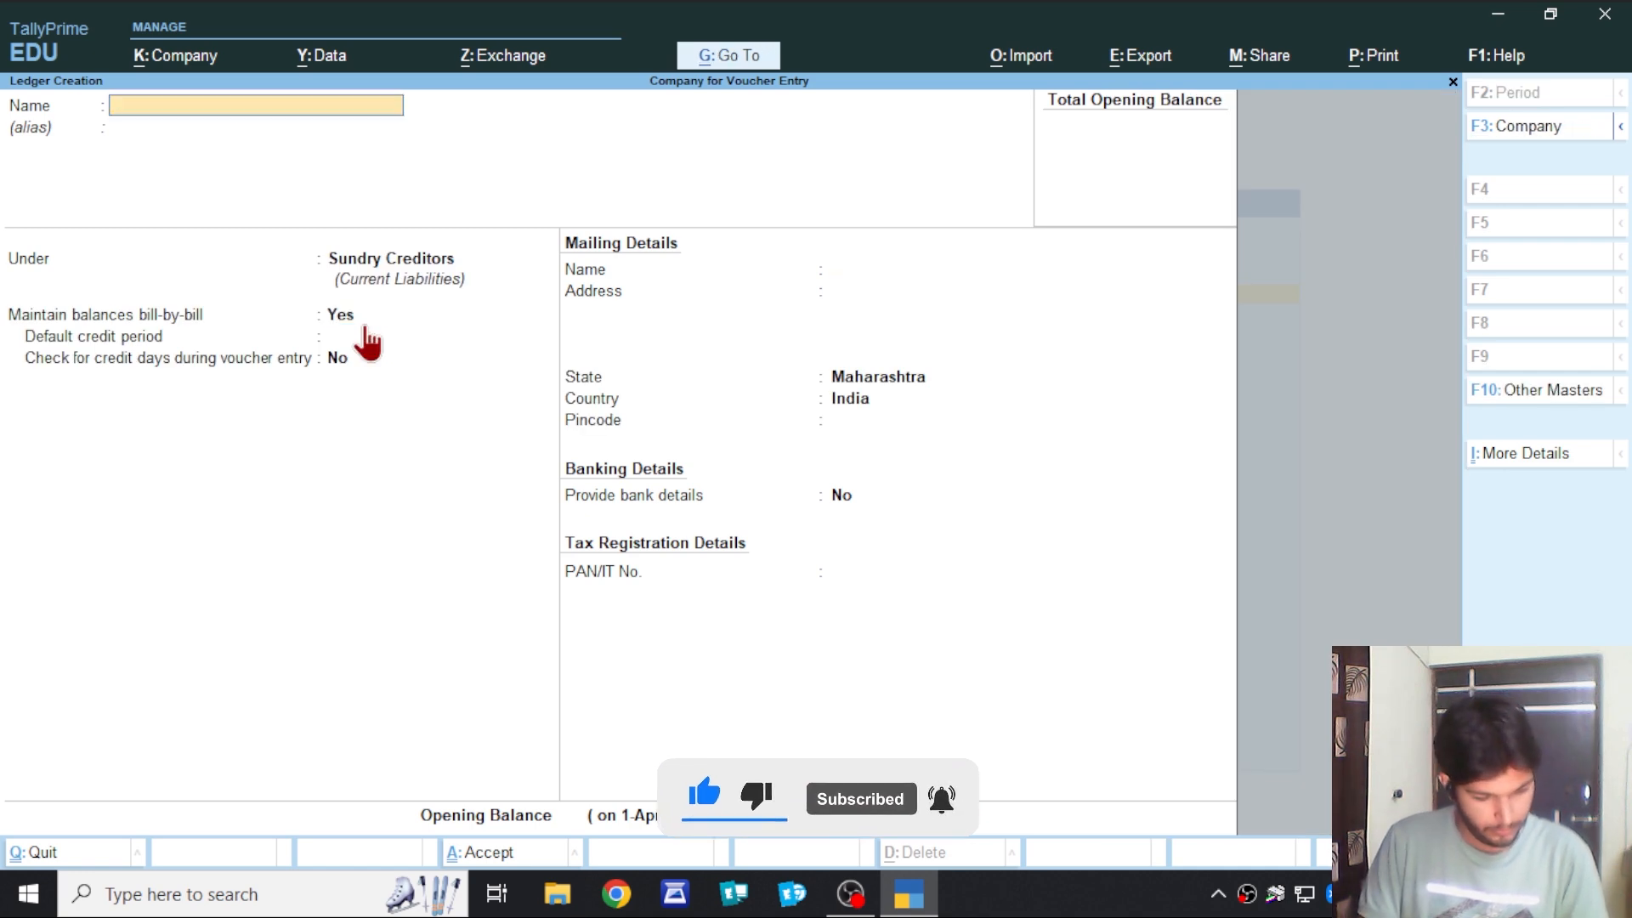
Create a ledger named "Salary" under the Indirect Expenses group, keeping the remaining details at their defaults.
text(Salary)
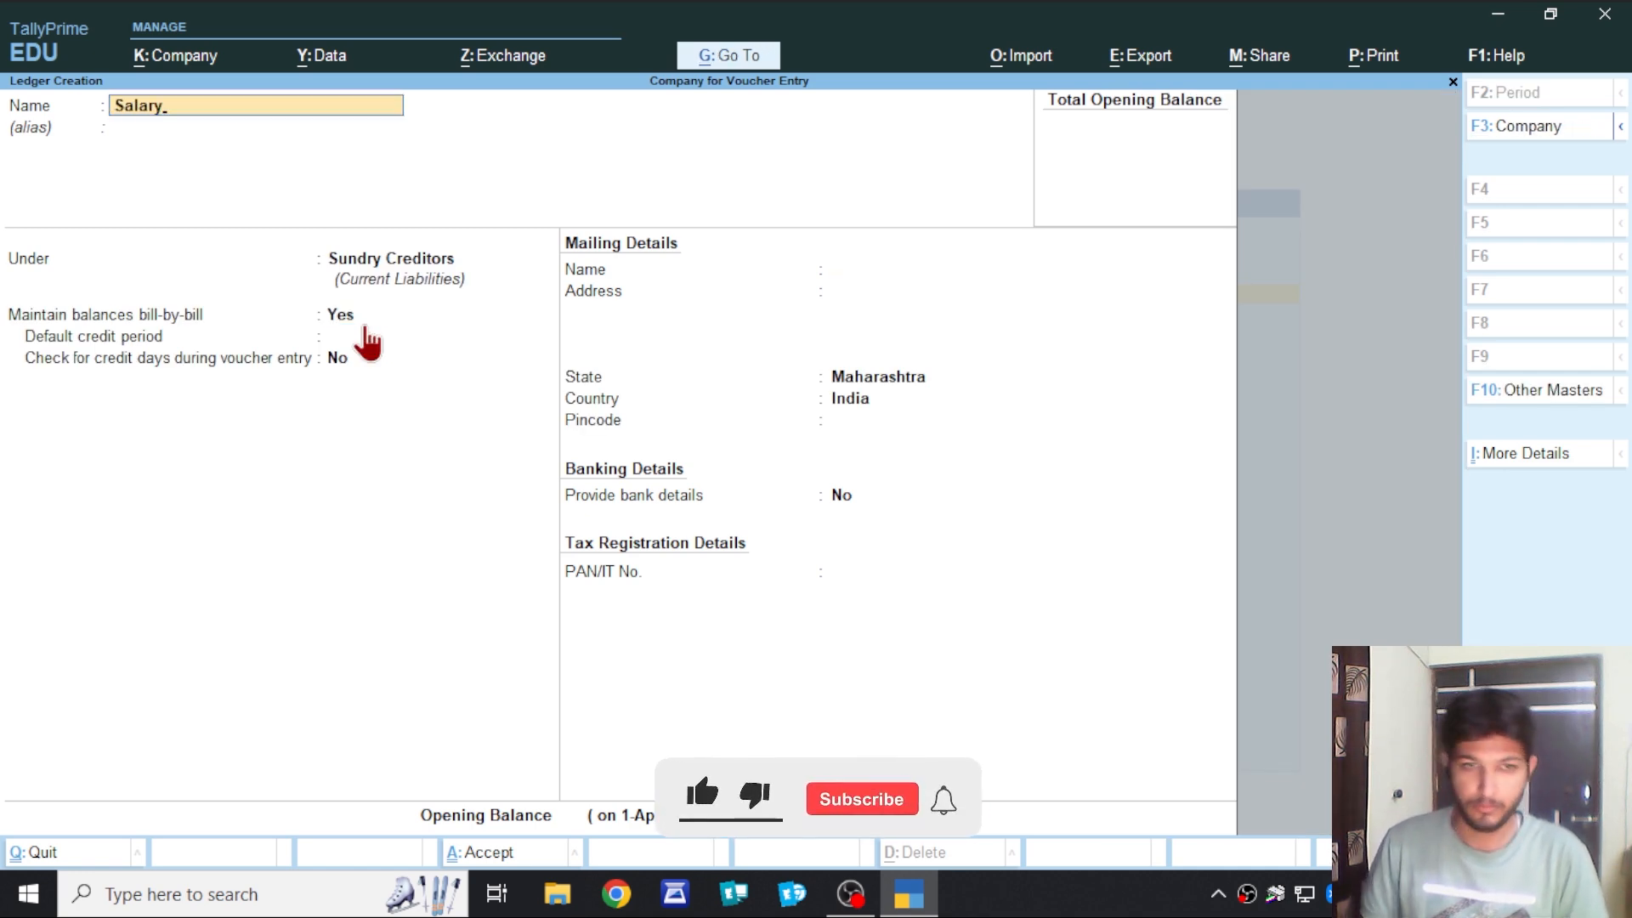
key(Return)
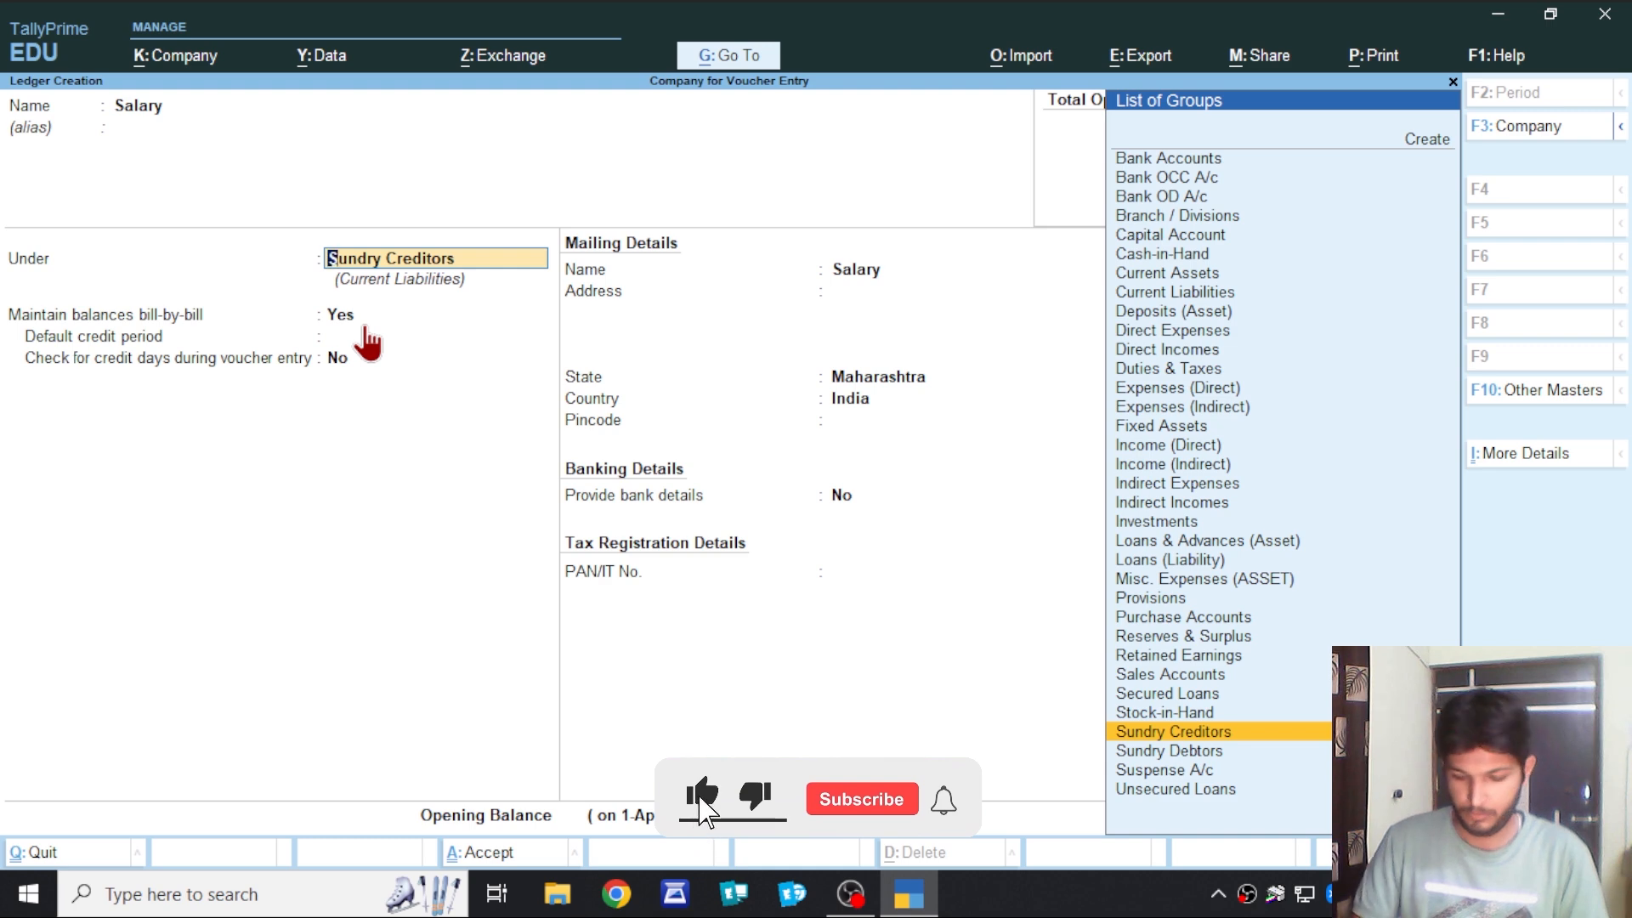
text(Ind)
key(Down)
key(Down)
key(Down)
key(Up)
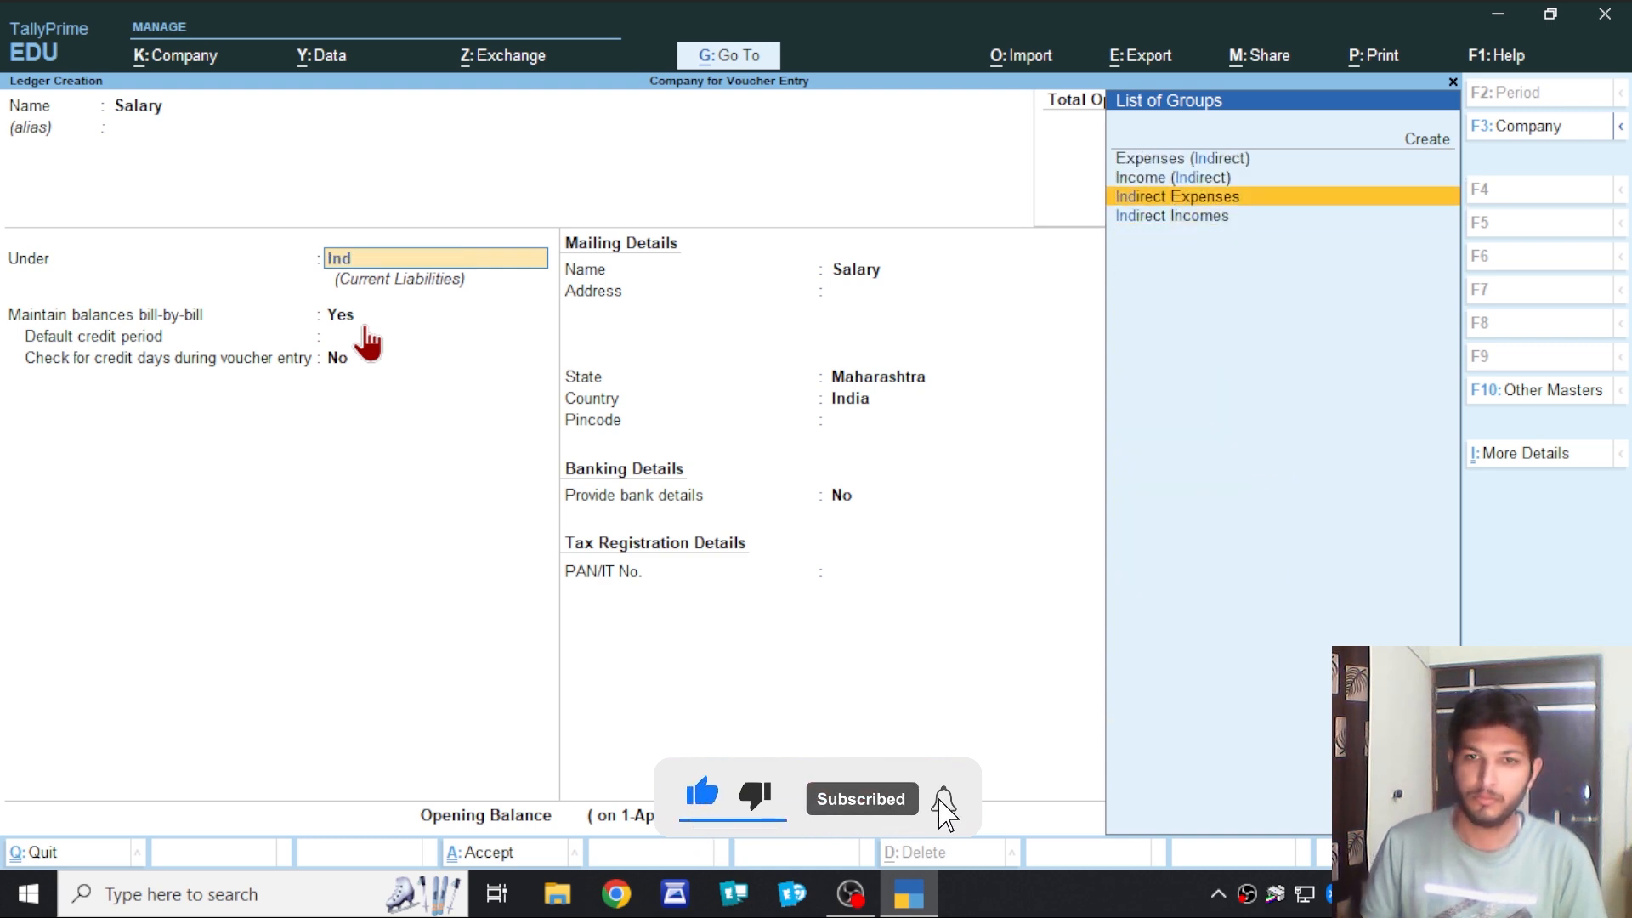
key(Return)
key(ctrl+a)
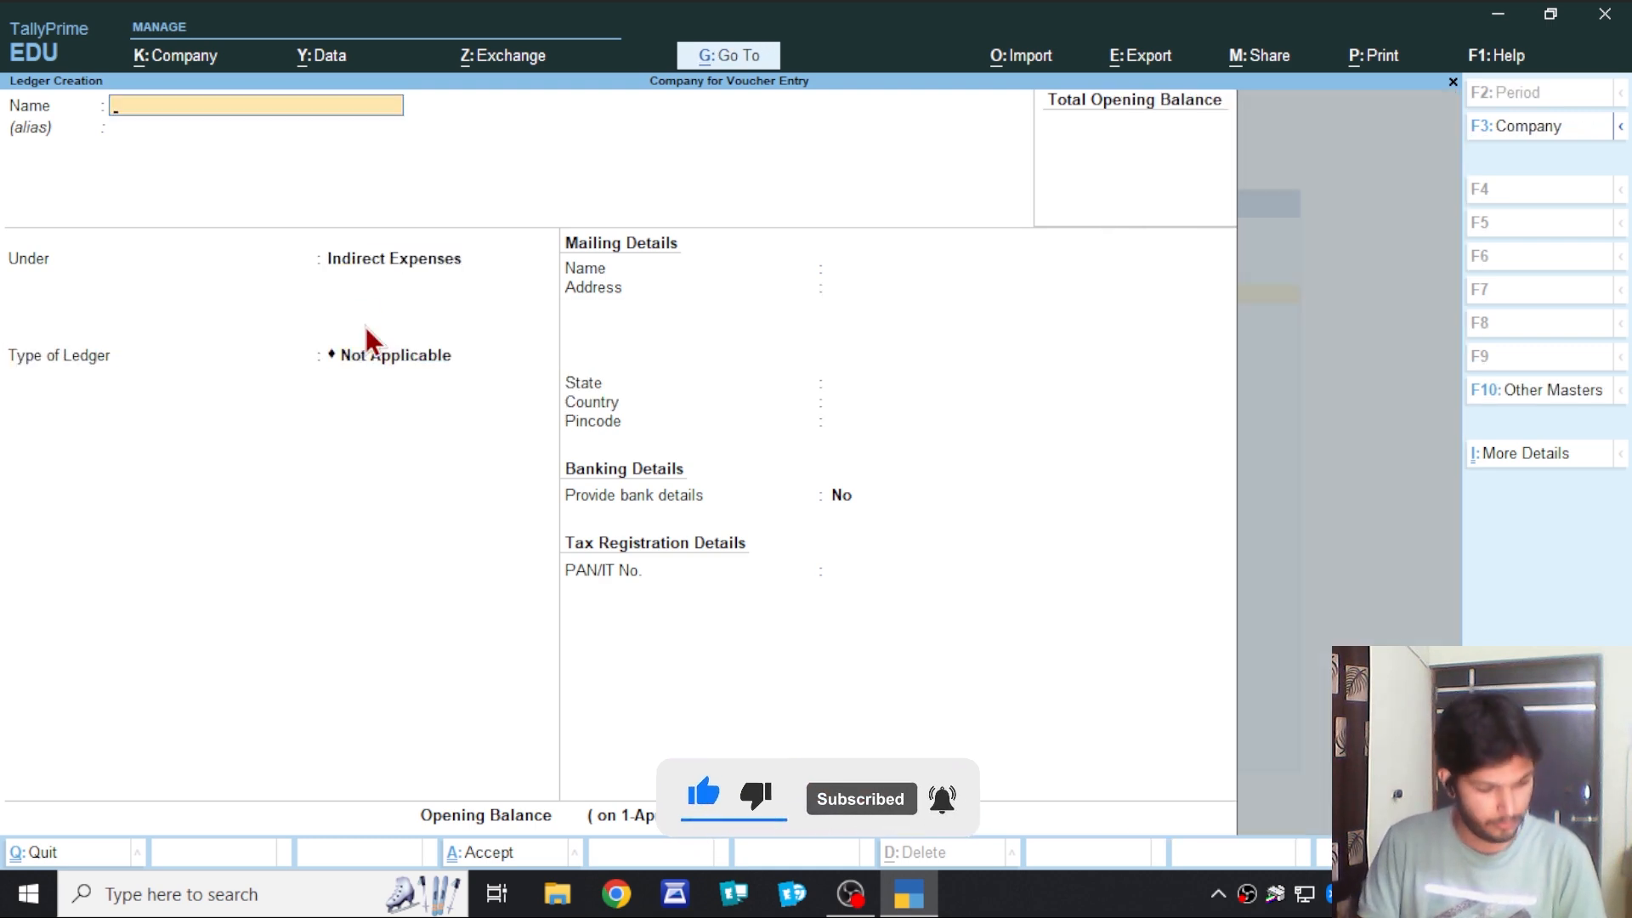
Create a ledger named "Raunak Enterprises" under the Sundry Debtors group, keeping the default bill-by-bill, mailing and banking details.
text(R)
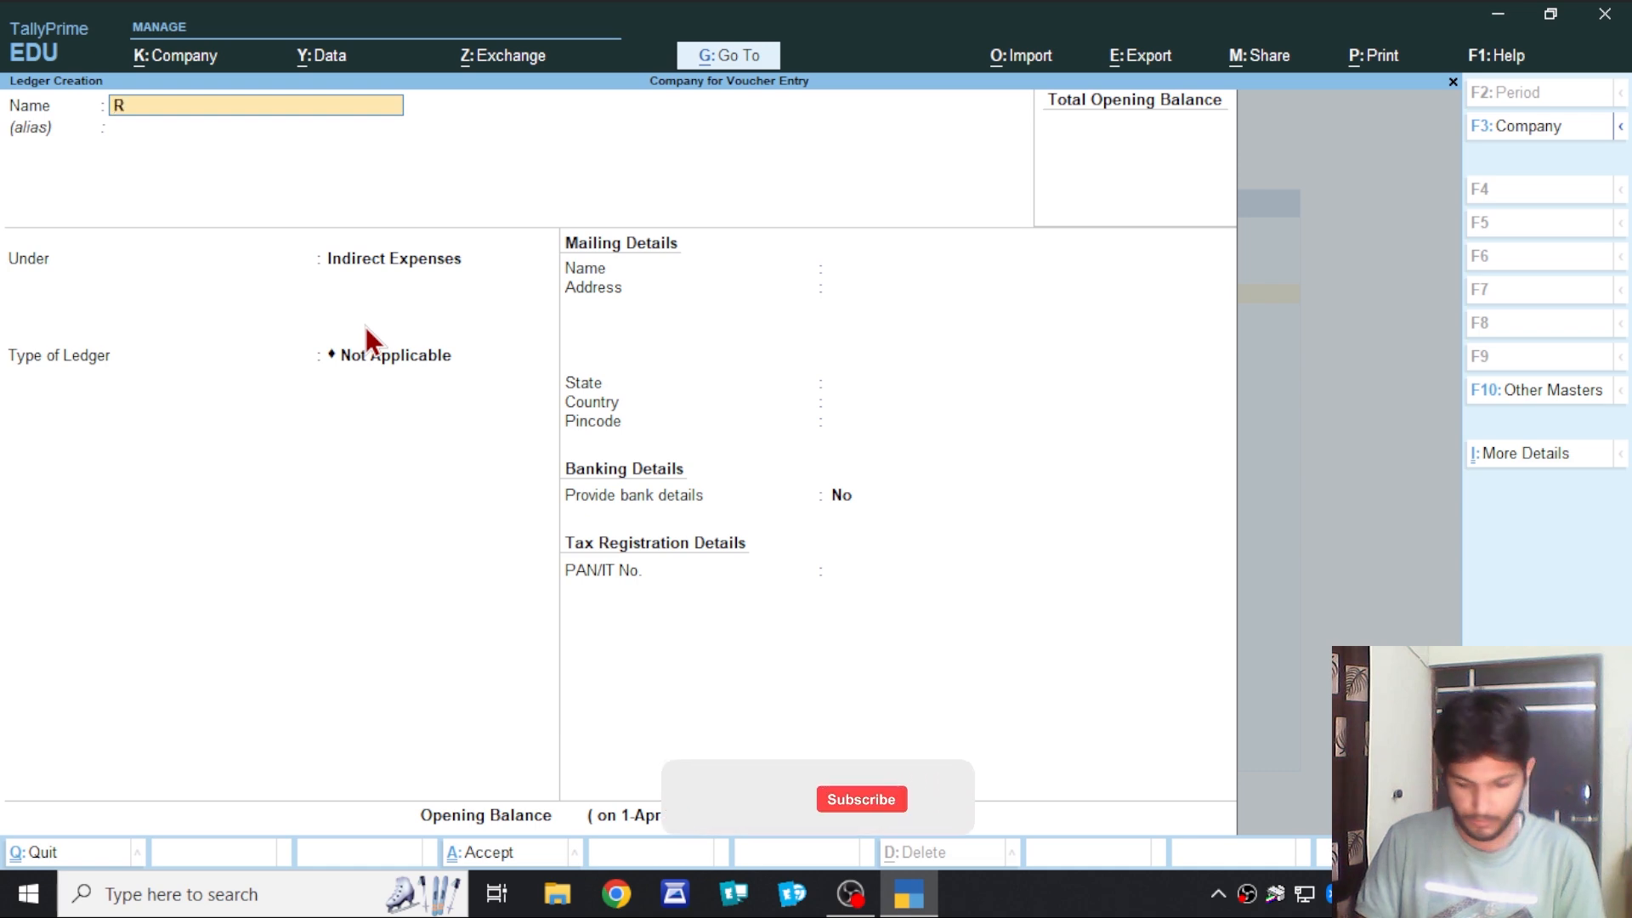
text(aunak Ente)
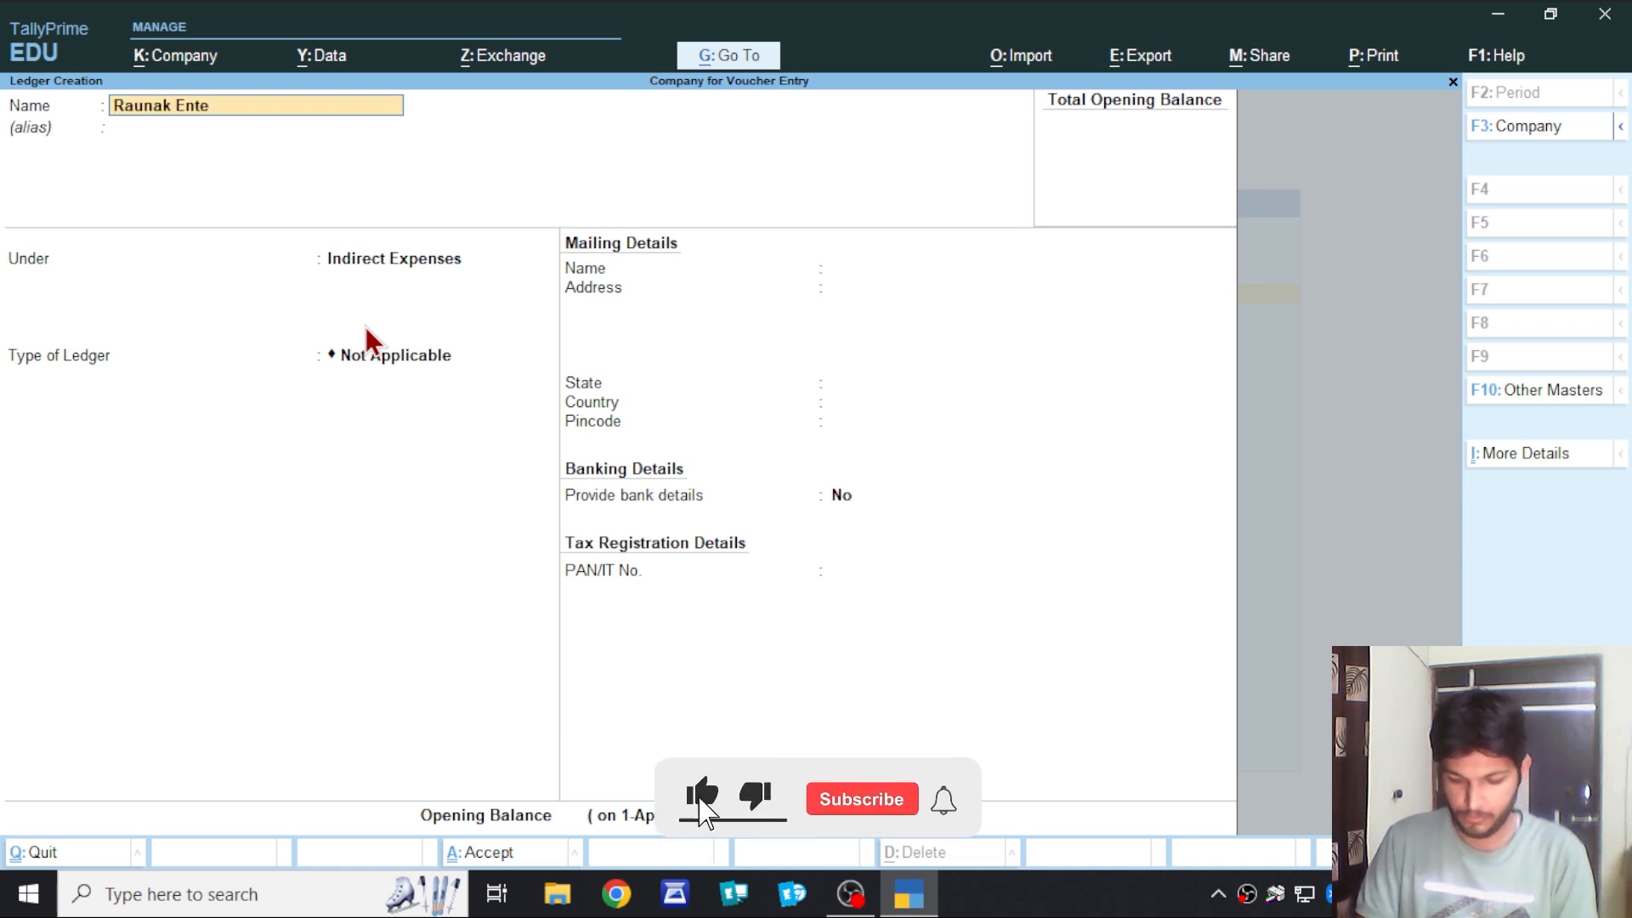
text(rprises)
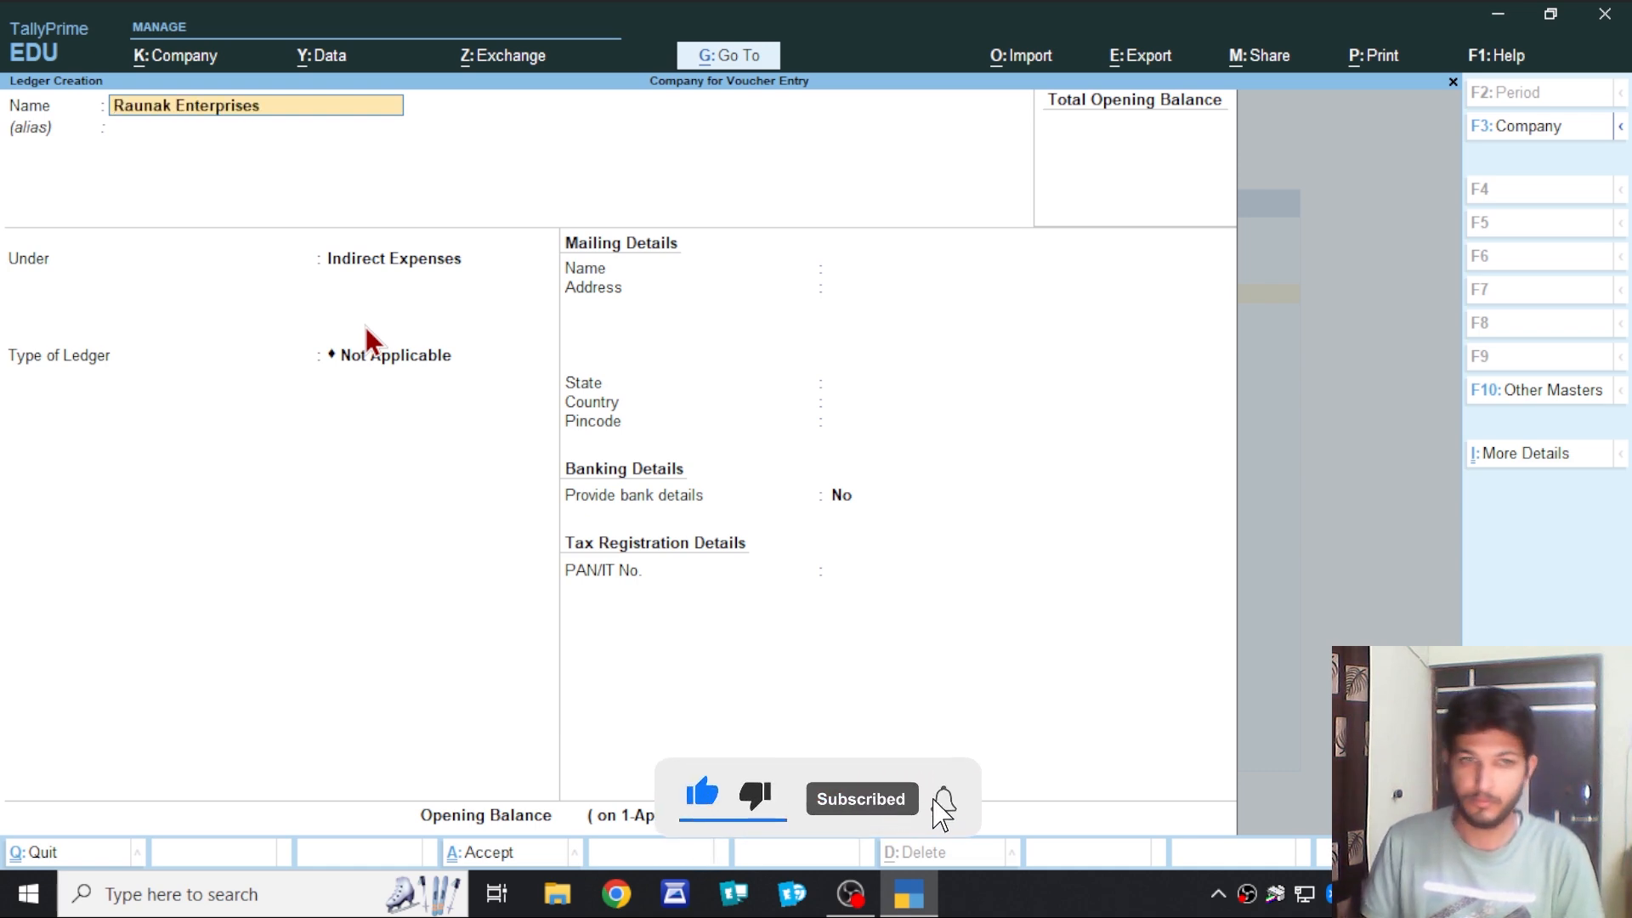
key(Return)
text(Deb)
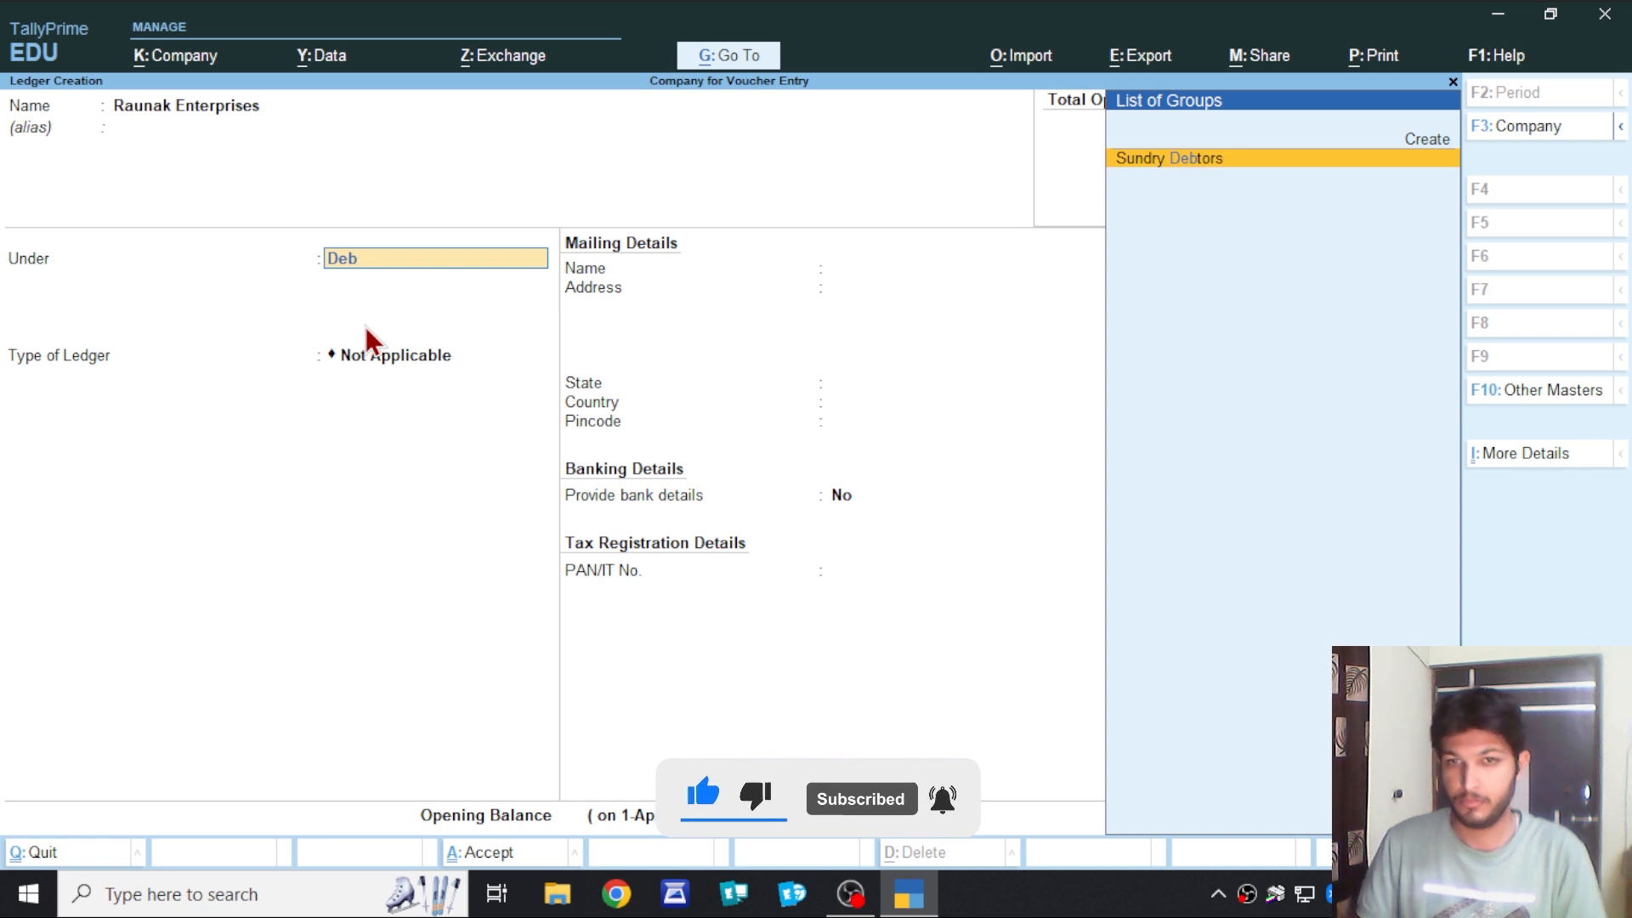
key(Return)
key(ctrl+a)
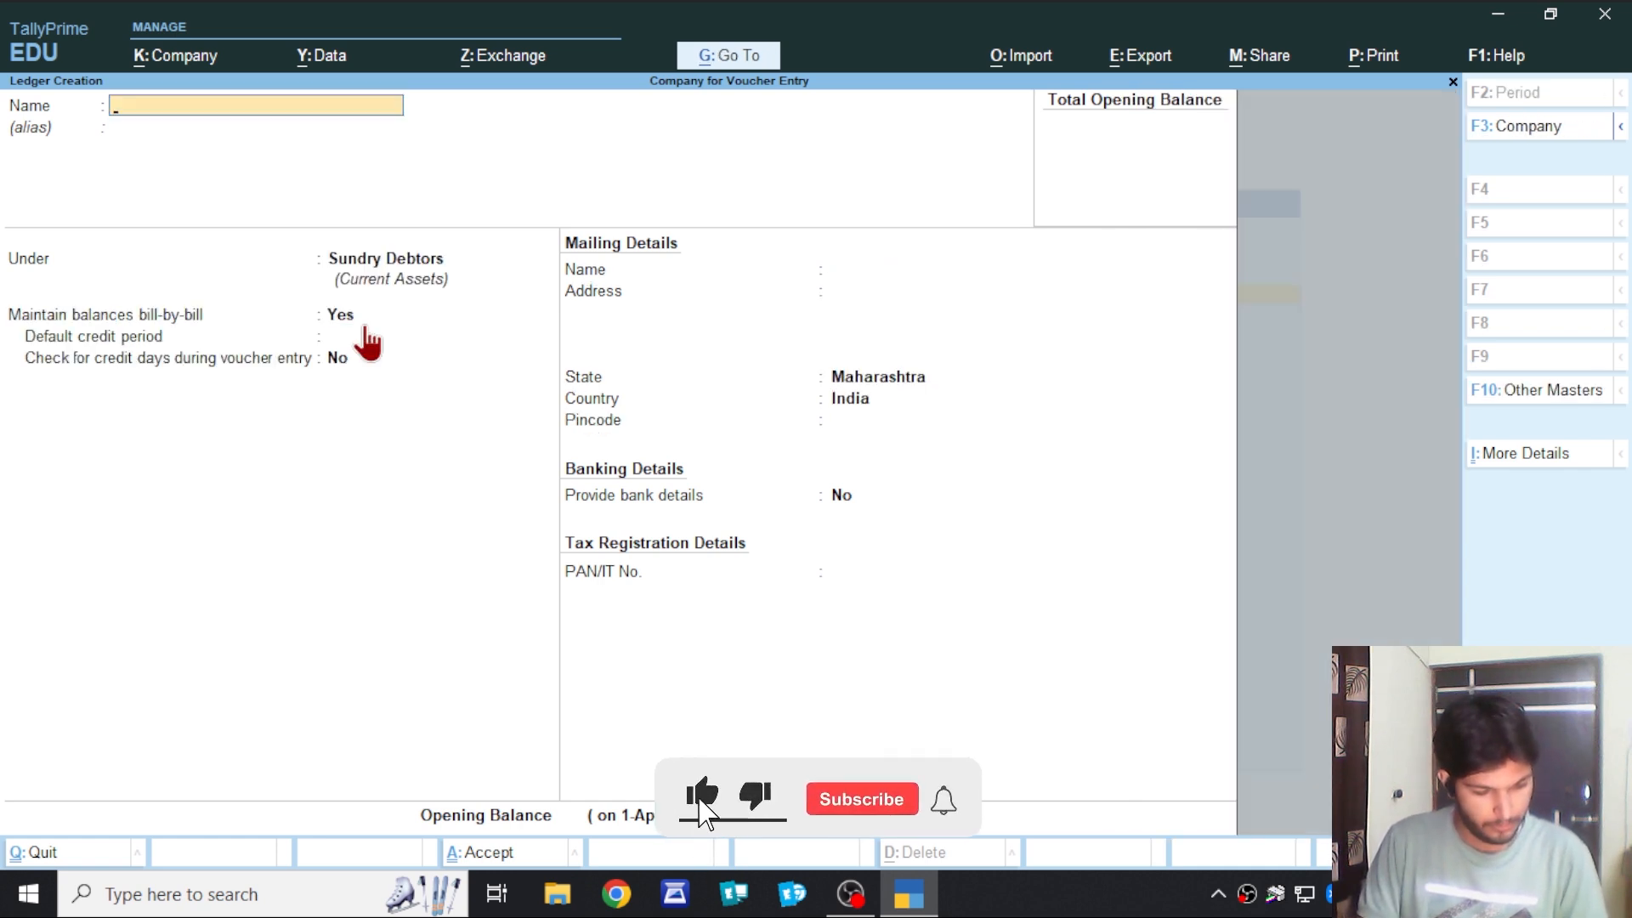
Create a ledger named "Sales" under the Sales Accounts group, keeping the remaining details at their defaults.
text(Sales)
key(Return)
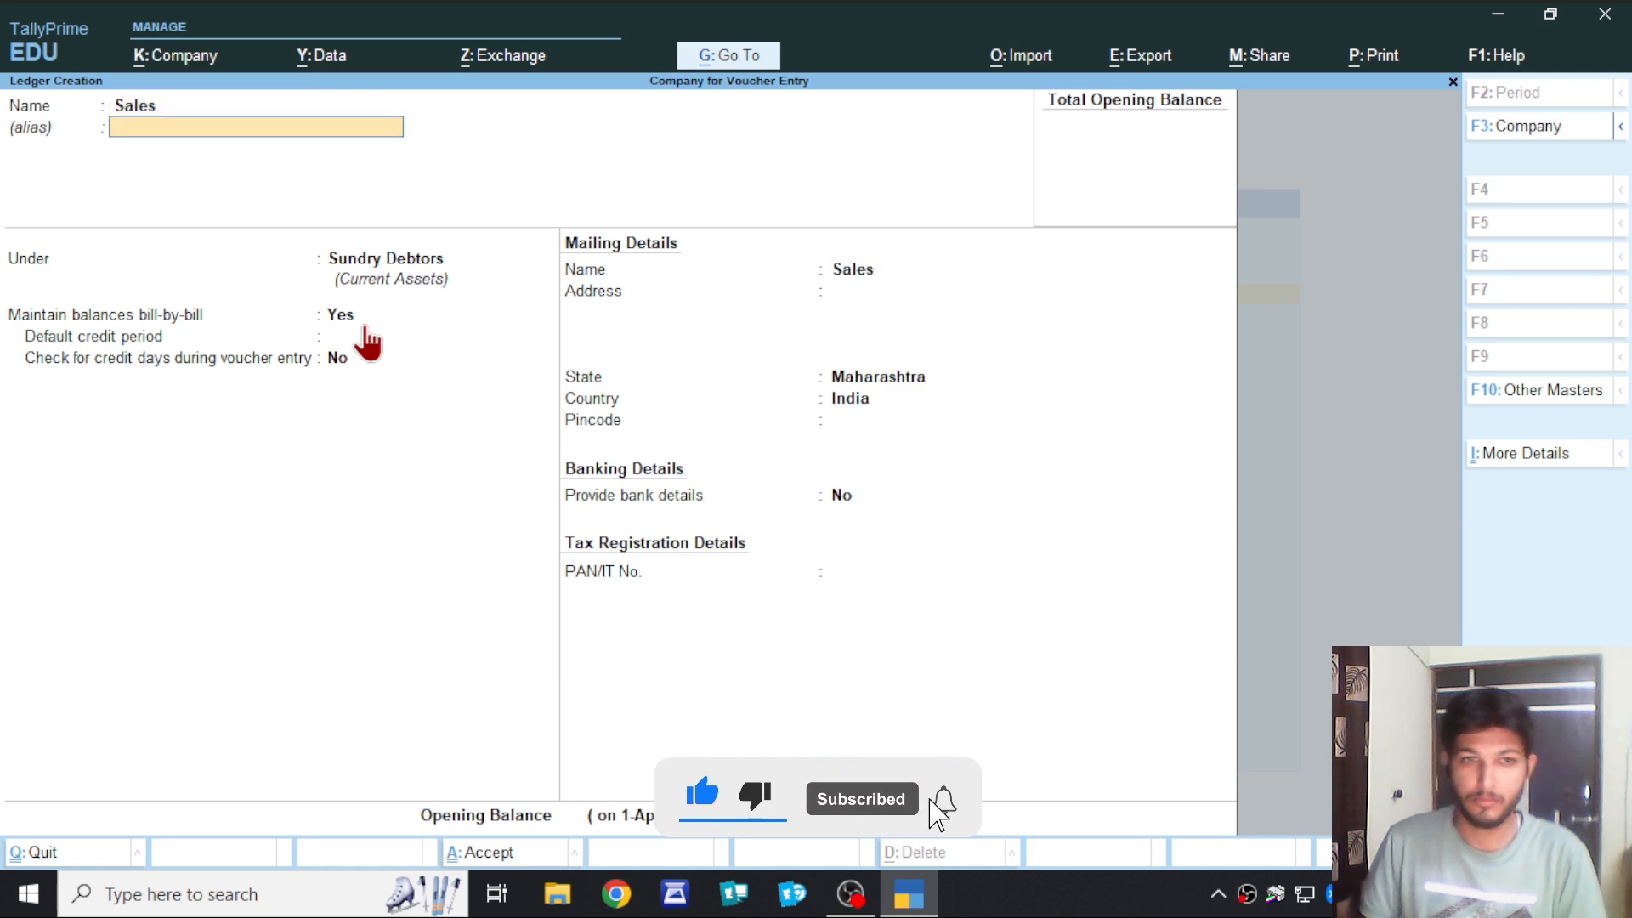
key(Return)
text(sa)
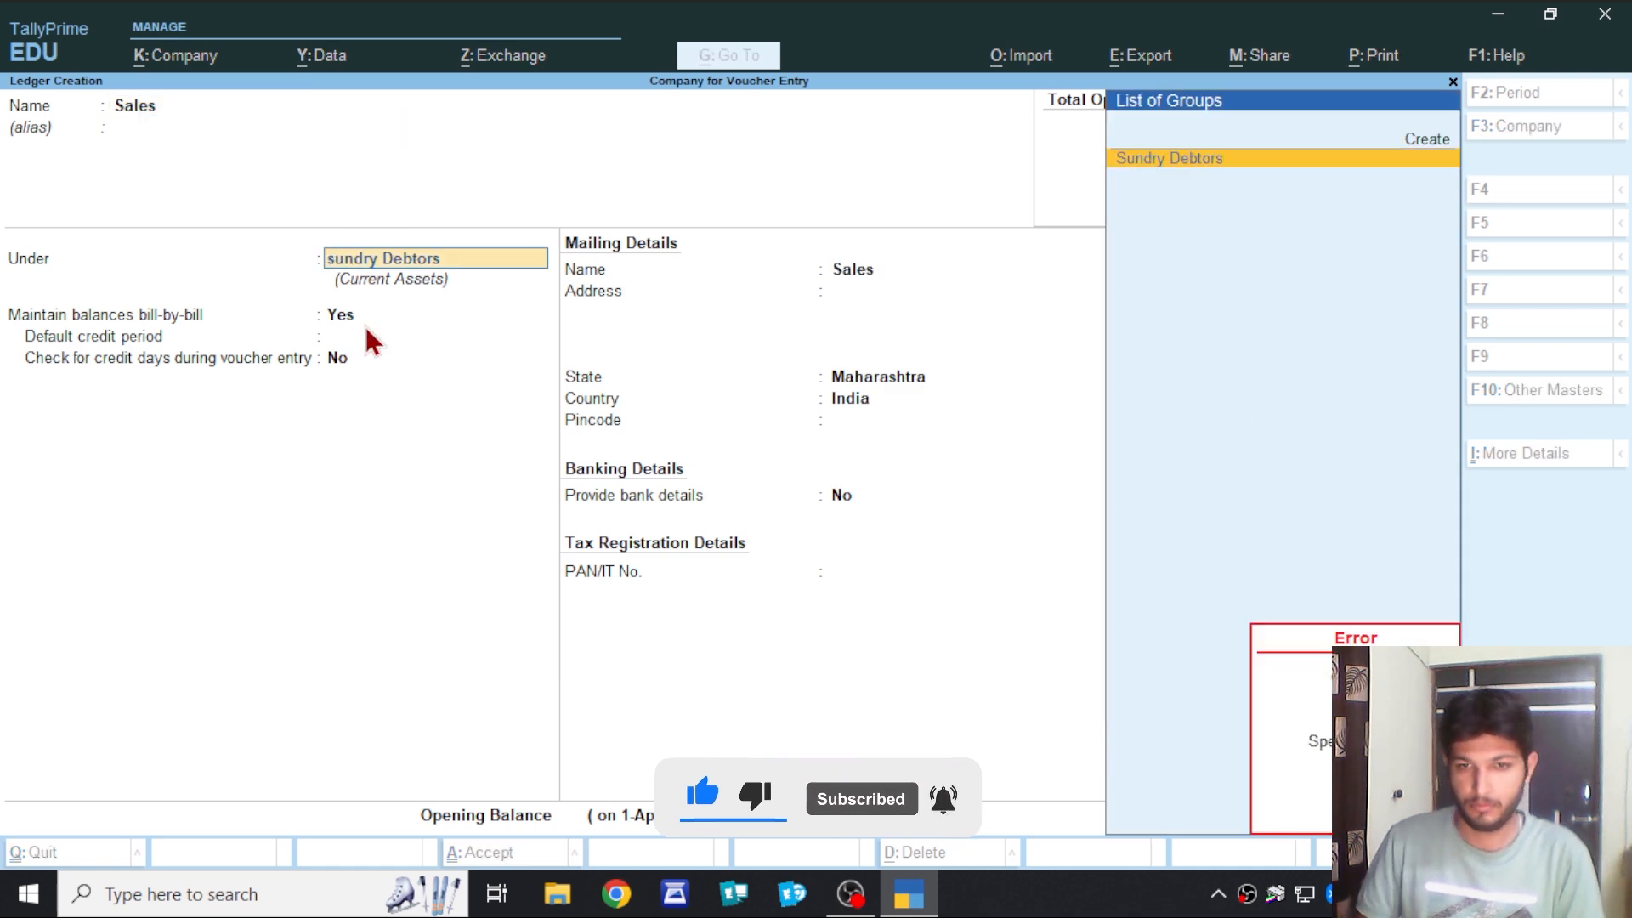
key(Escape)
key(Escape)
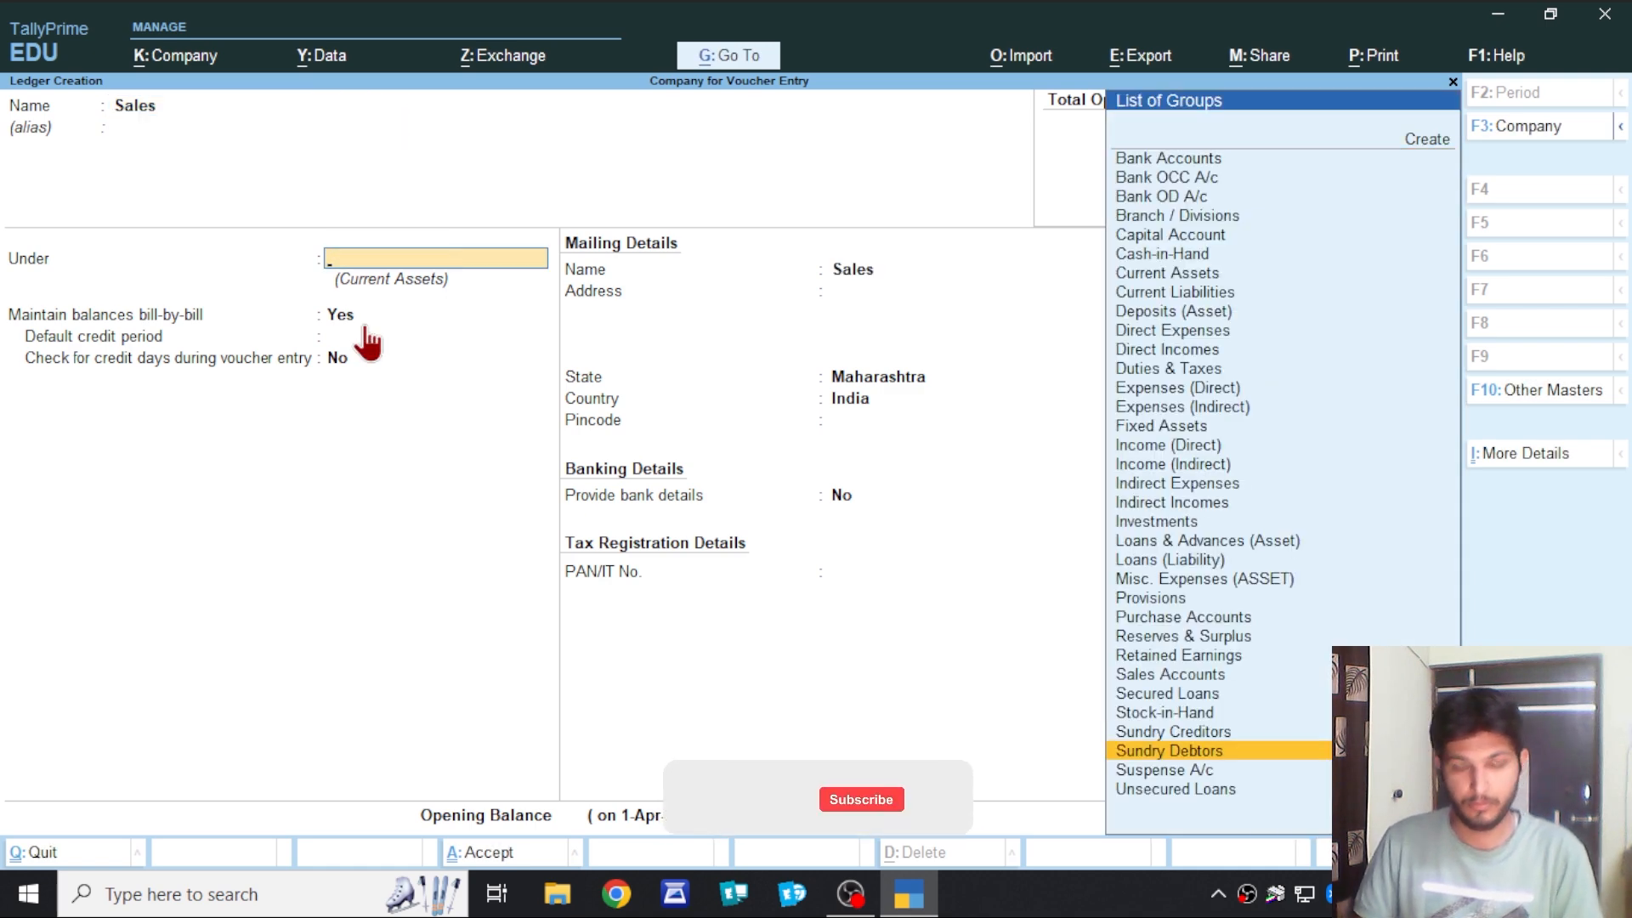
text(sa)
key(Return)
key(Return)
key(Return)
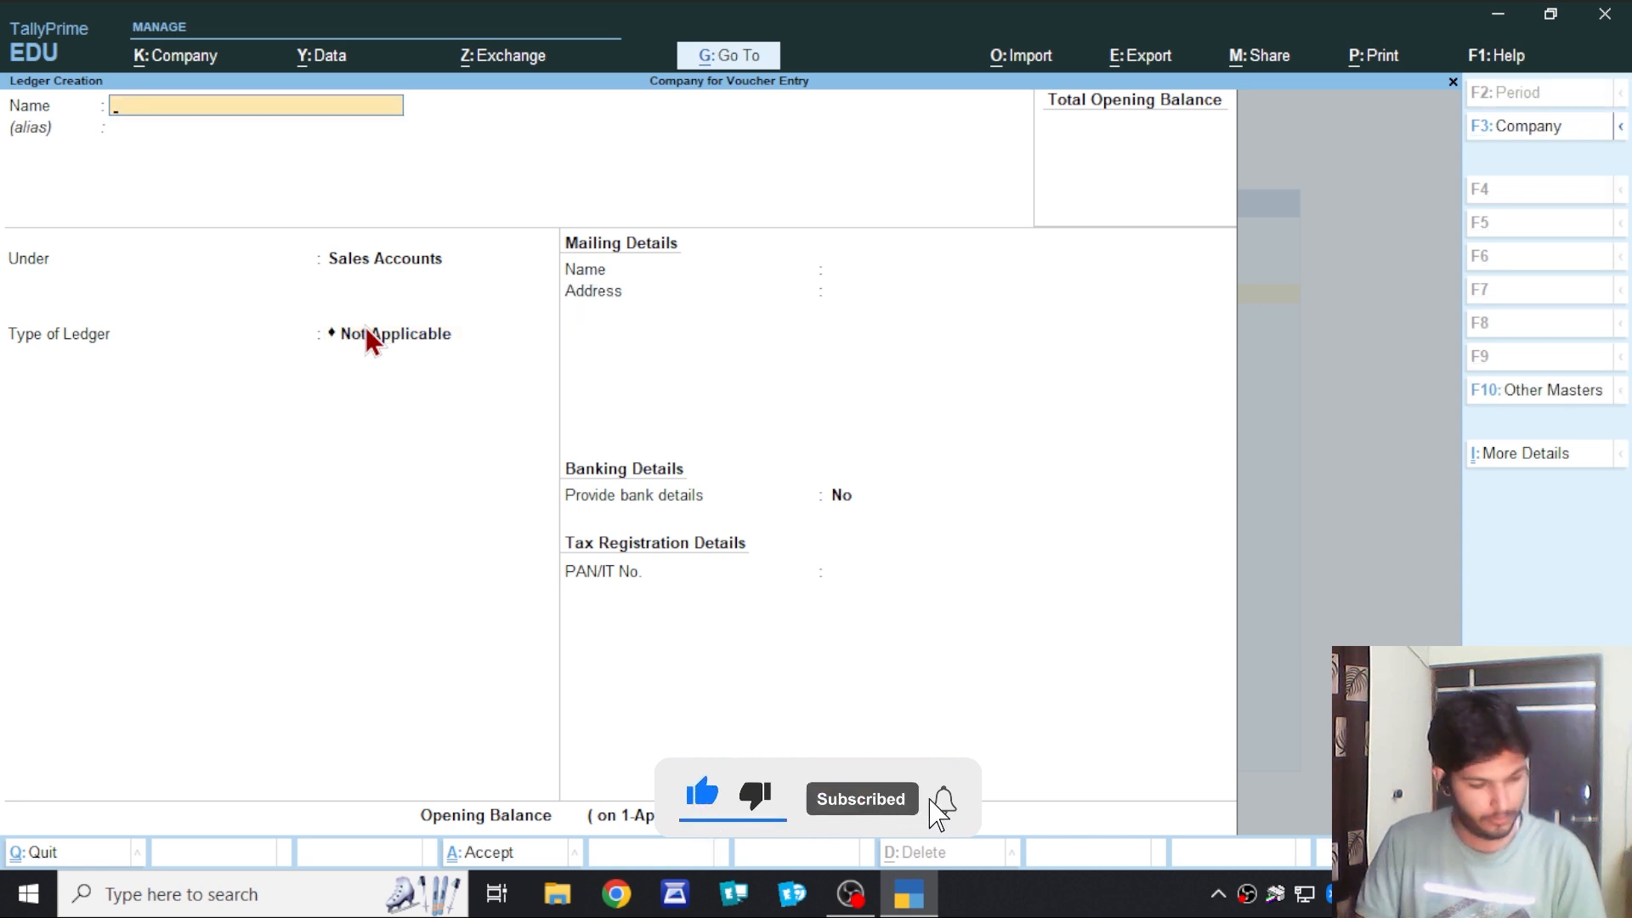
Create a ledger named "Advertisement" under the Indirect Expenses group, keeping the remaining details at their defaults.
text(Adve)
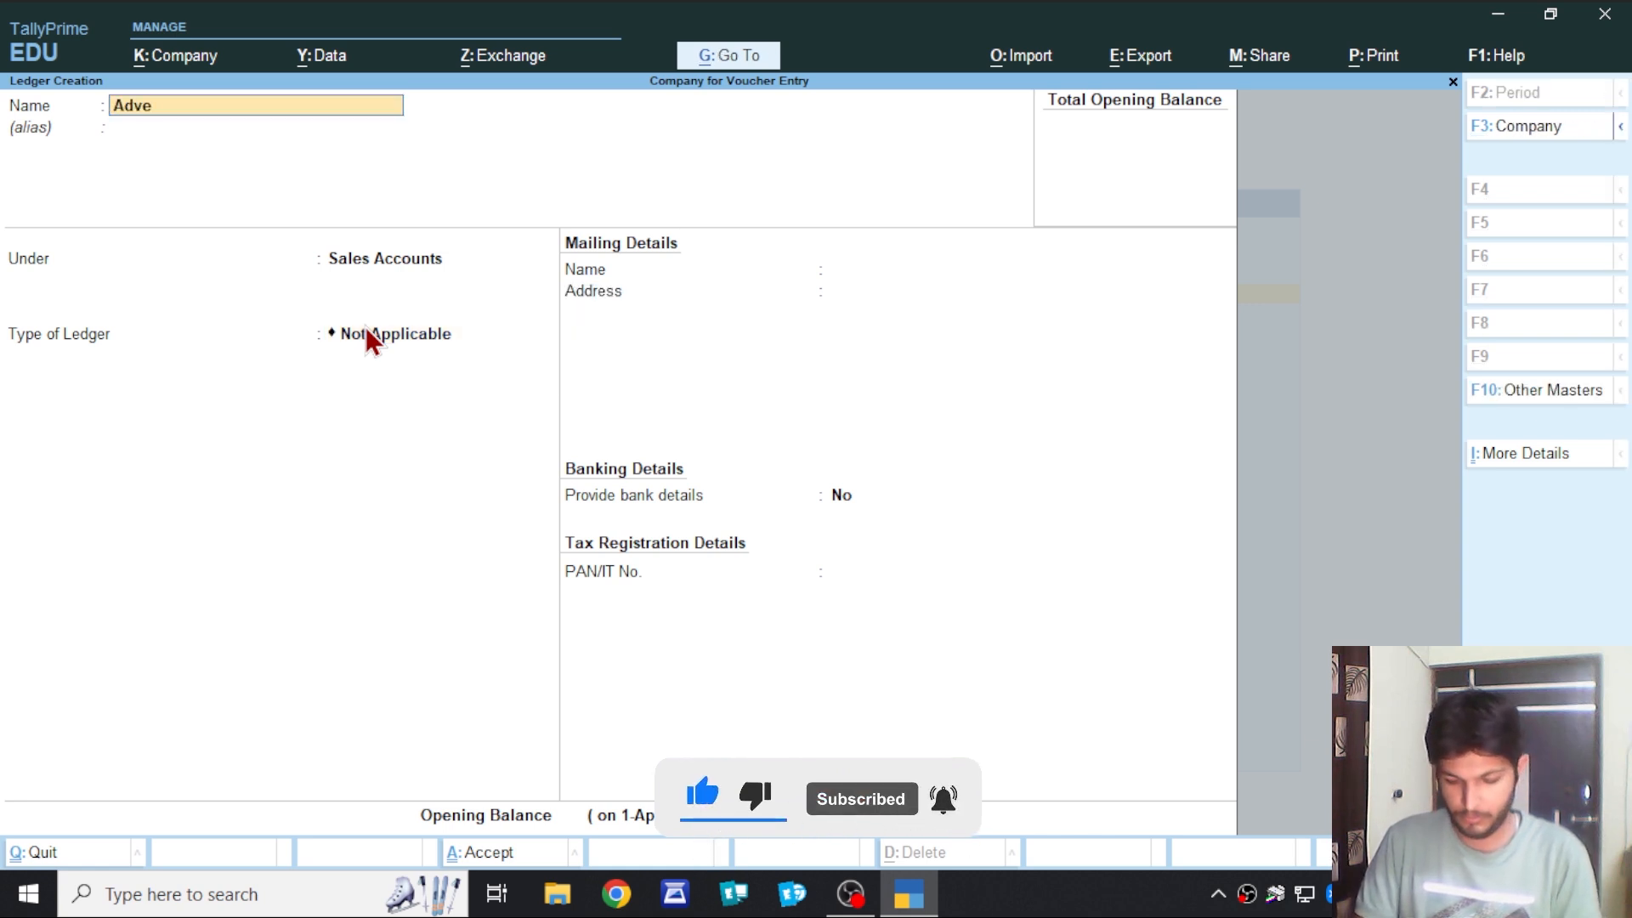
text(rtisement)
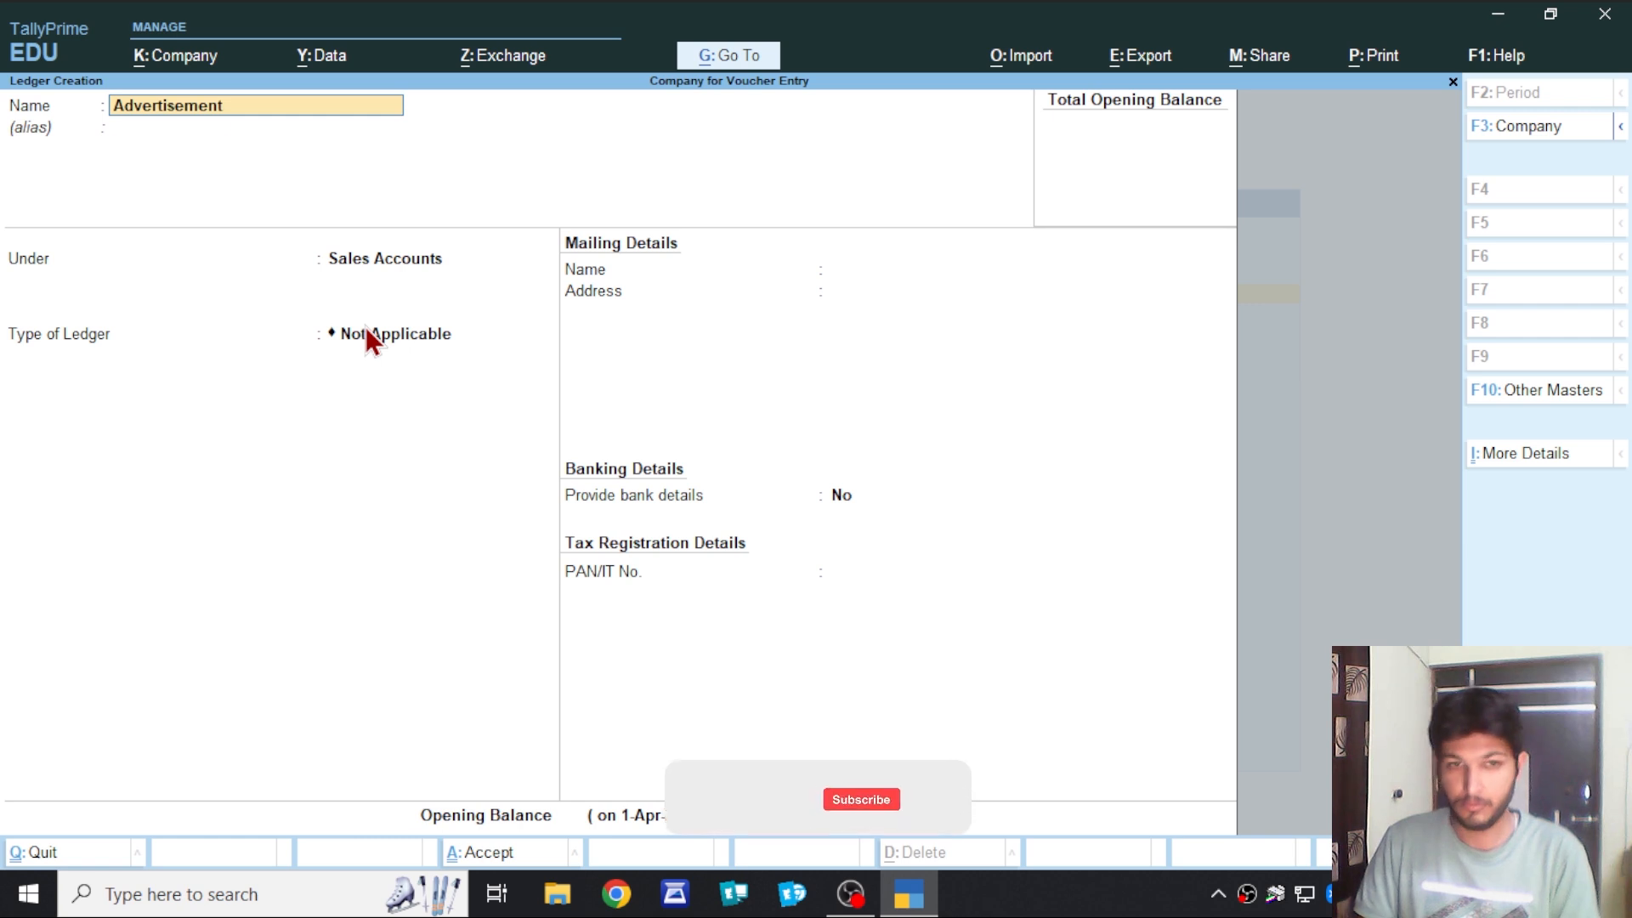
key(Return)
text(Ind)
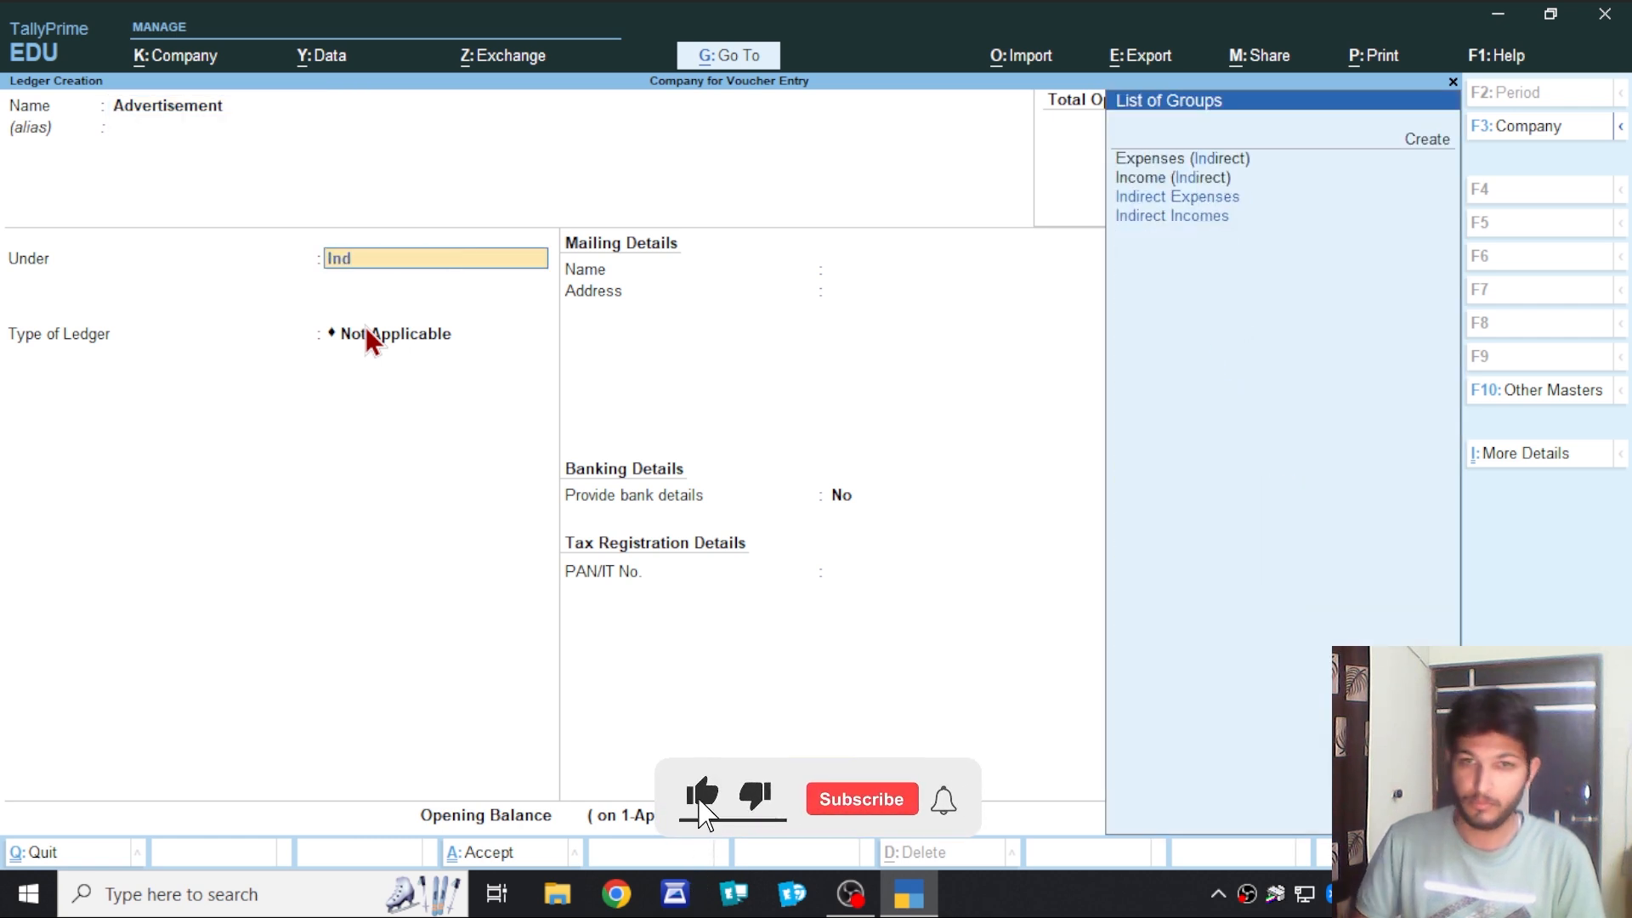
key(Return)
key(ctrl+a)
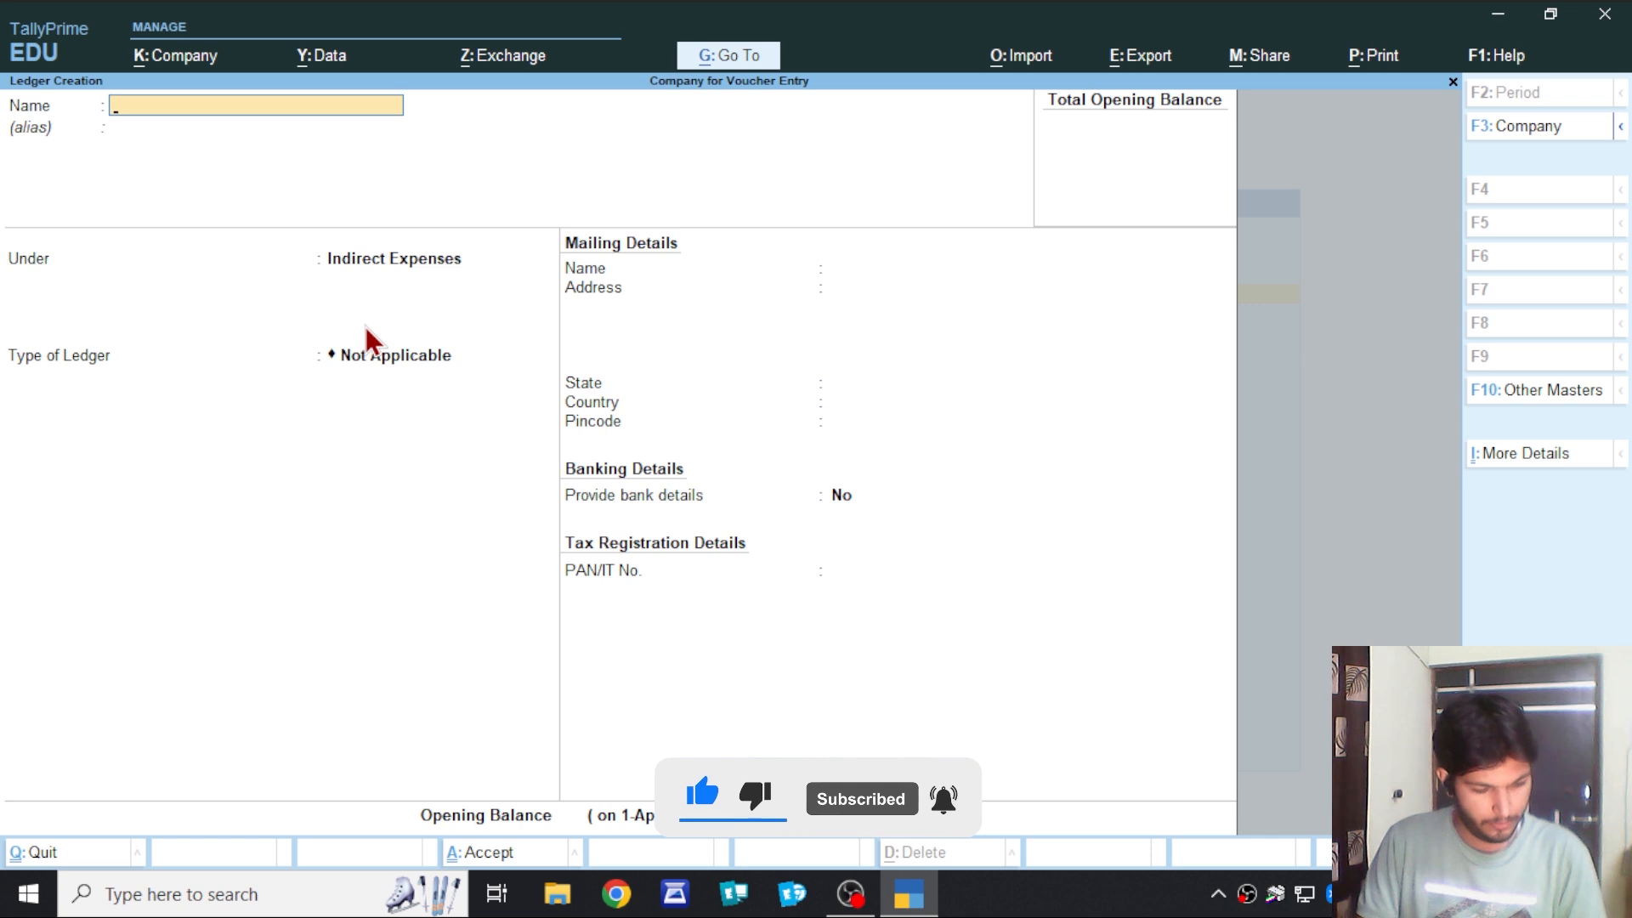
Create a ledger named "Stationary" under the Indirect Expenses group, keeping the remaining details at their defaults.
text(Stationary)
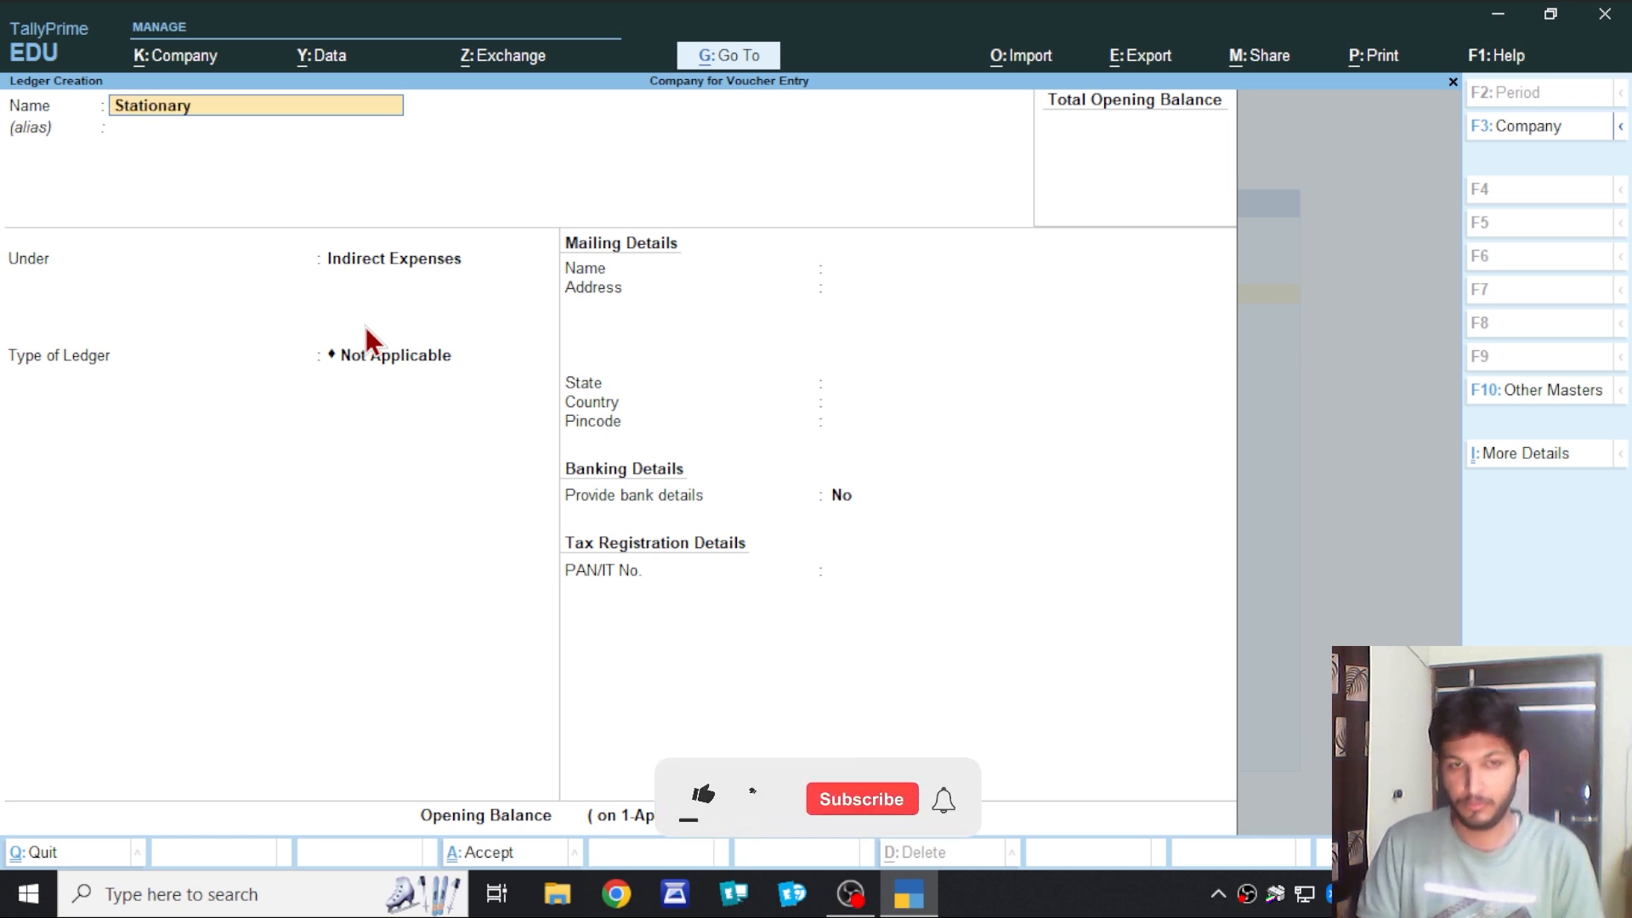
key(Return)
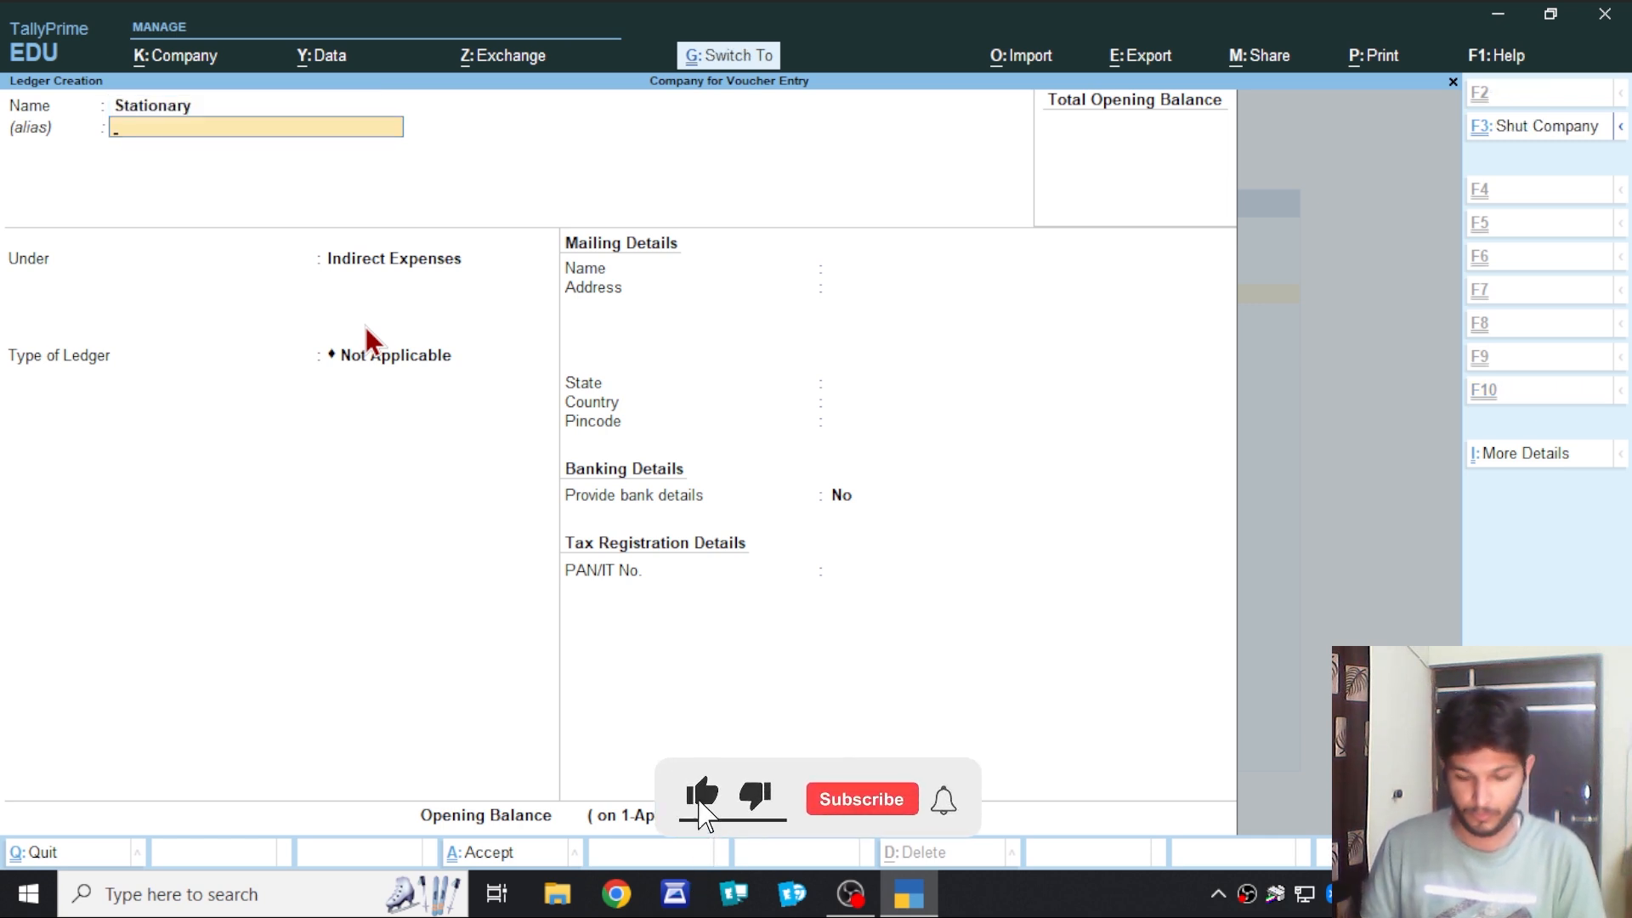
key(ctrl+a)
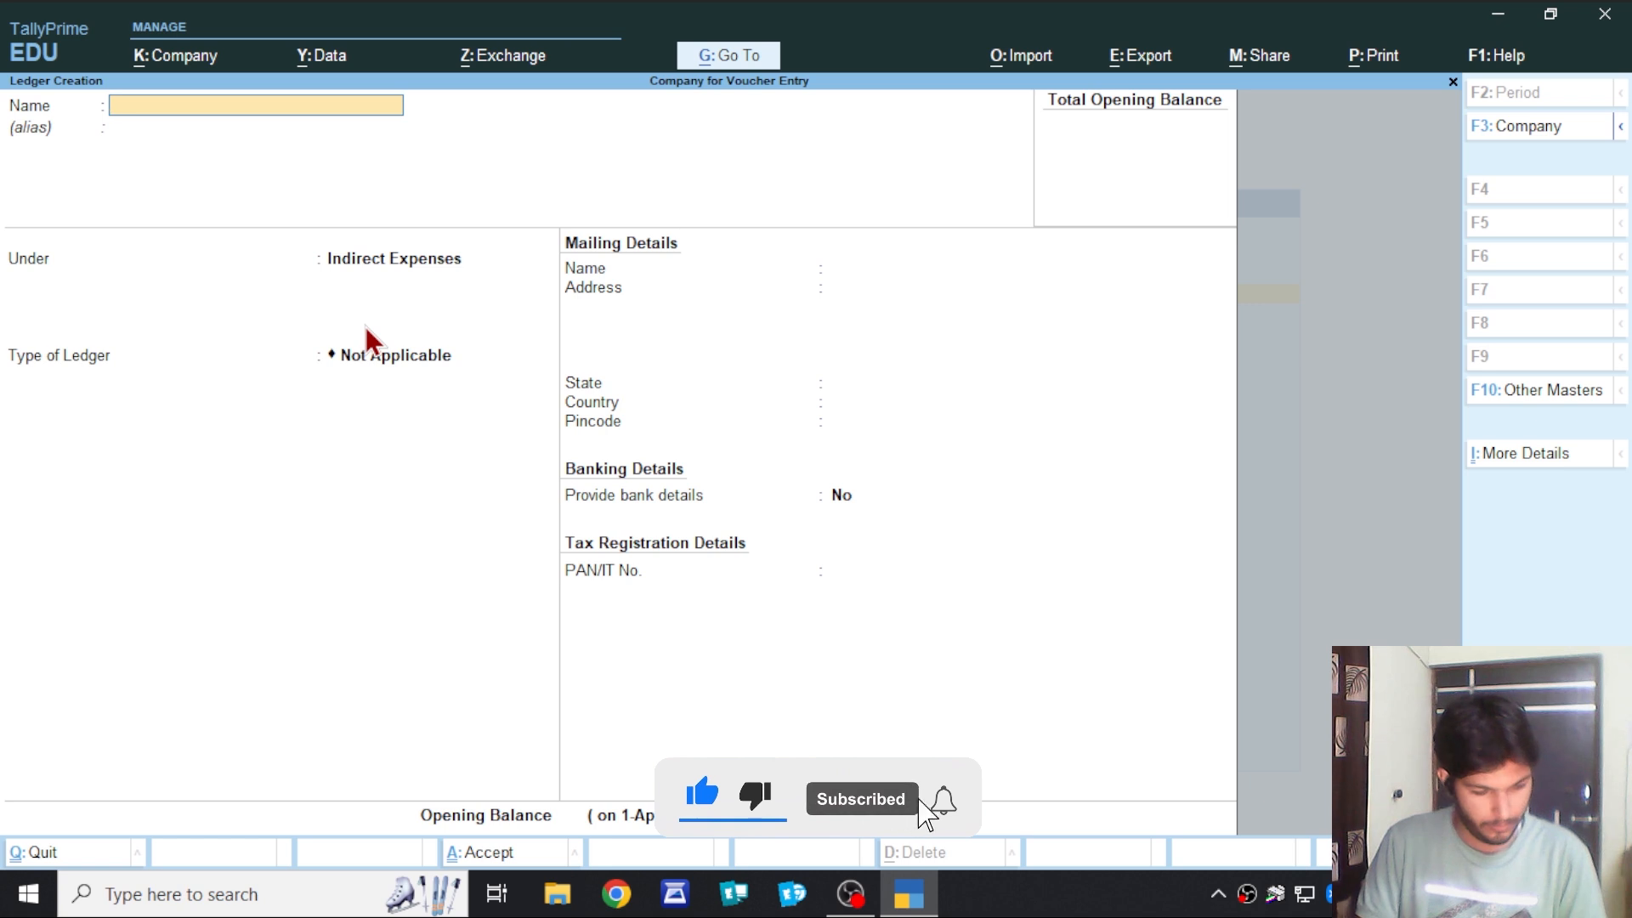
Create a ledger named "Interest Paid" under the Indirect Expenses group, keeping the remaining details at their defaults.
text(Interest)
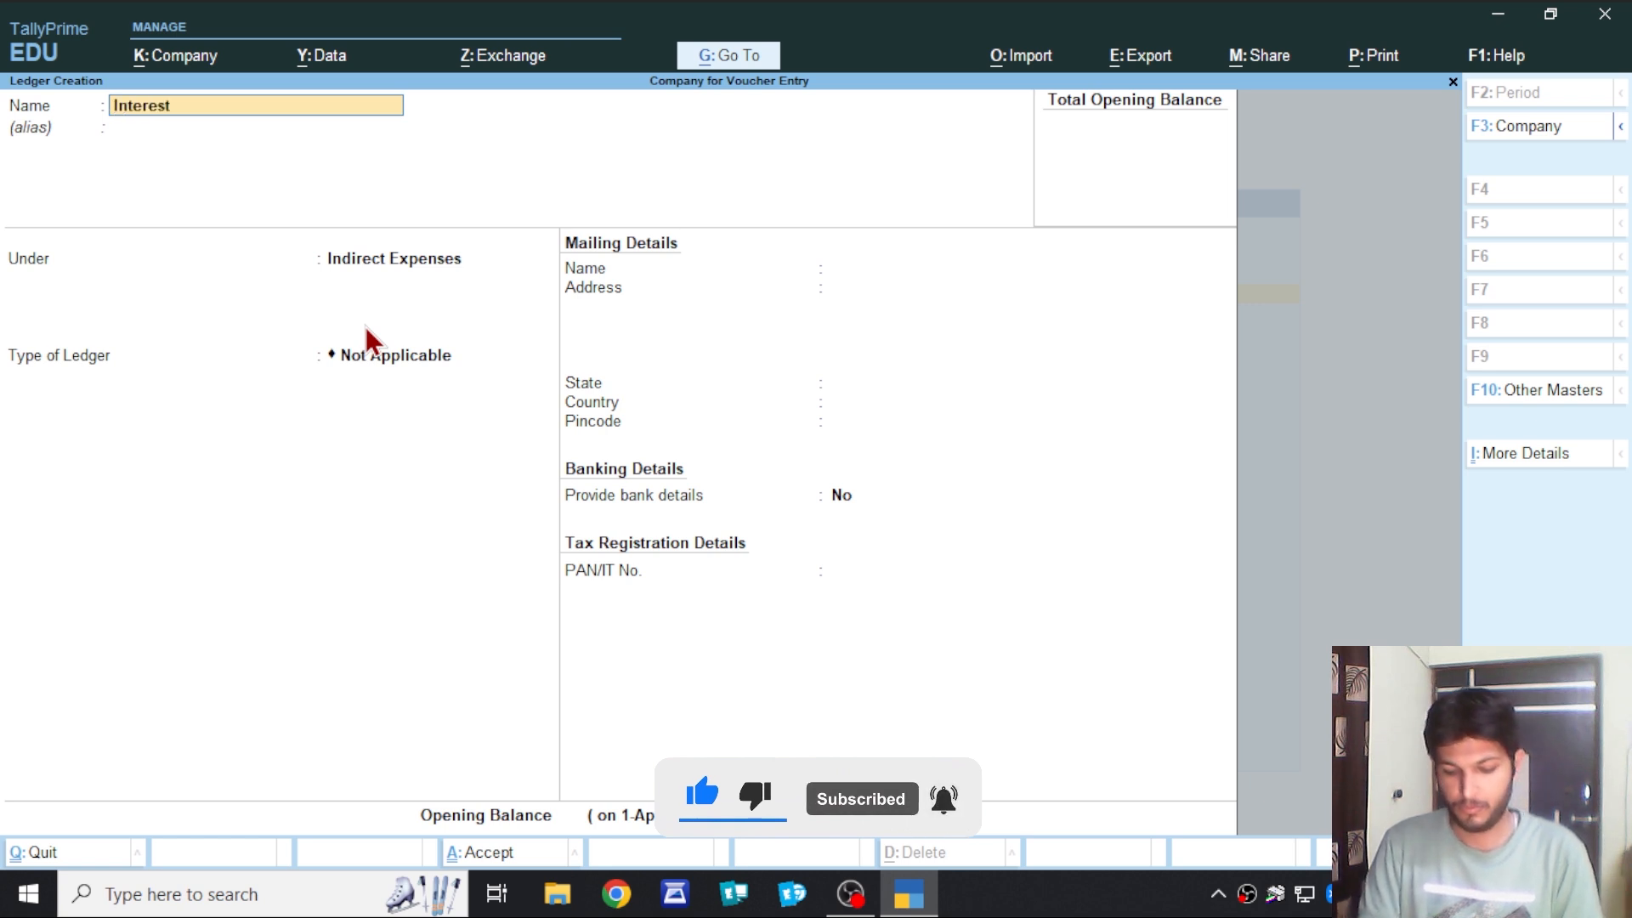
text( Paid)
key(Return)
key(Return)
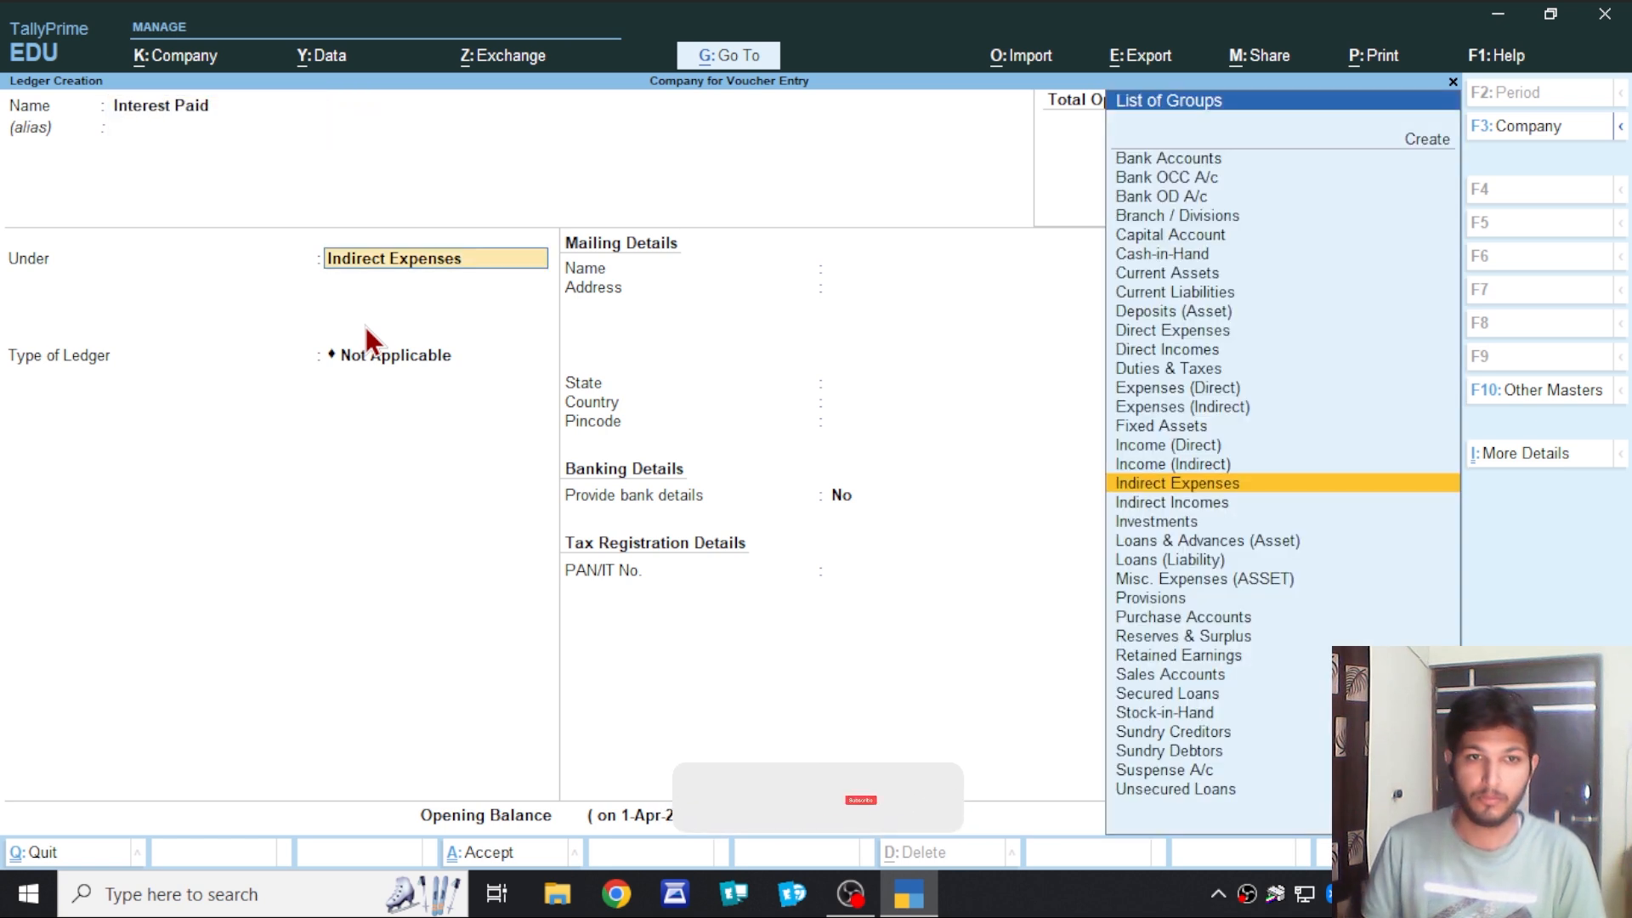
key(ctrl+a)
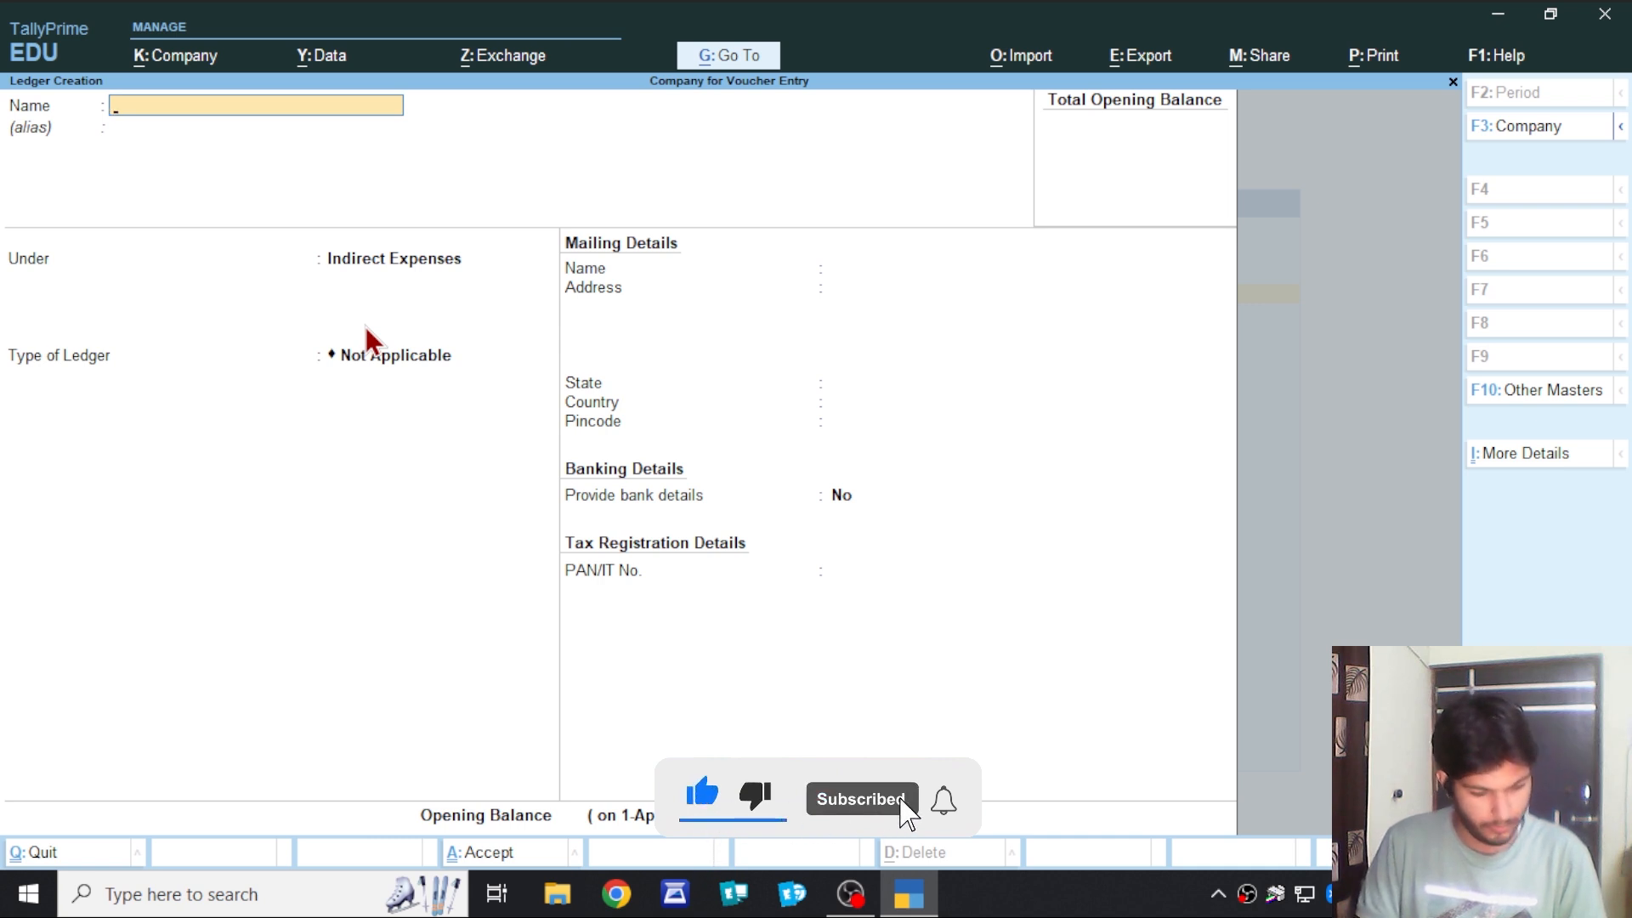
Create a ledger named "Purchase Return" under the Purchase Accounts group, keeping the remaining details at their defaults.
text(Purchase)
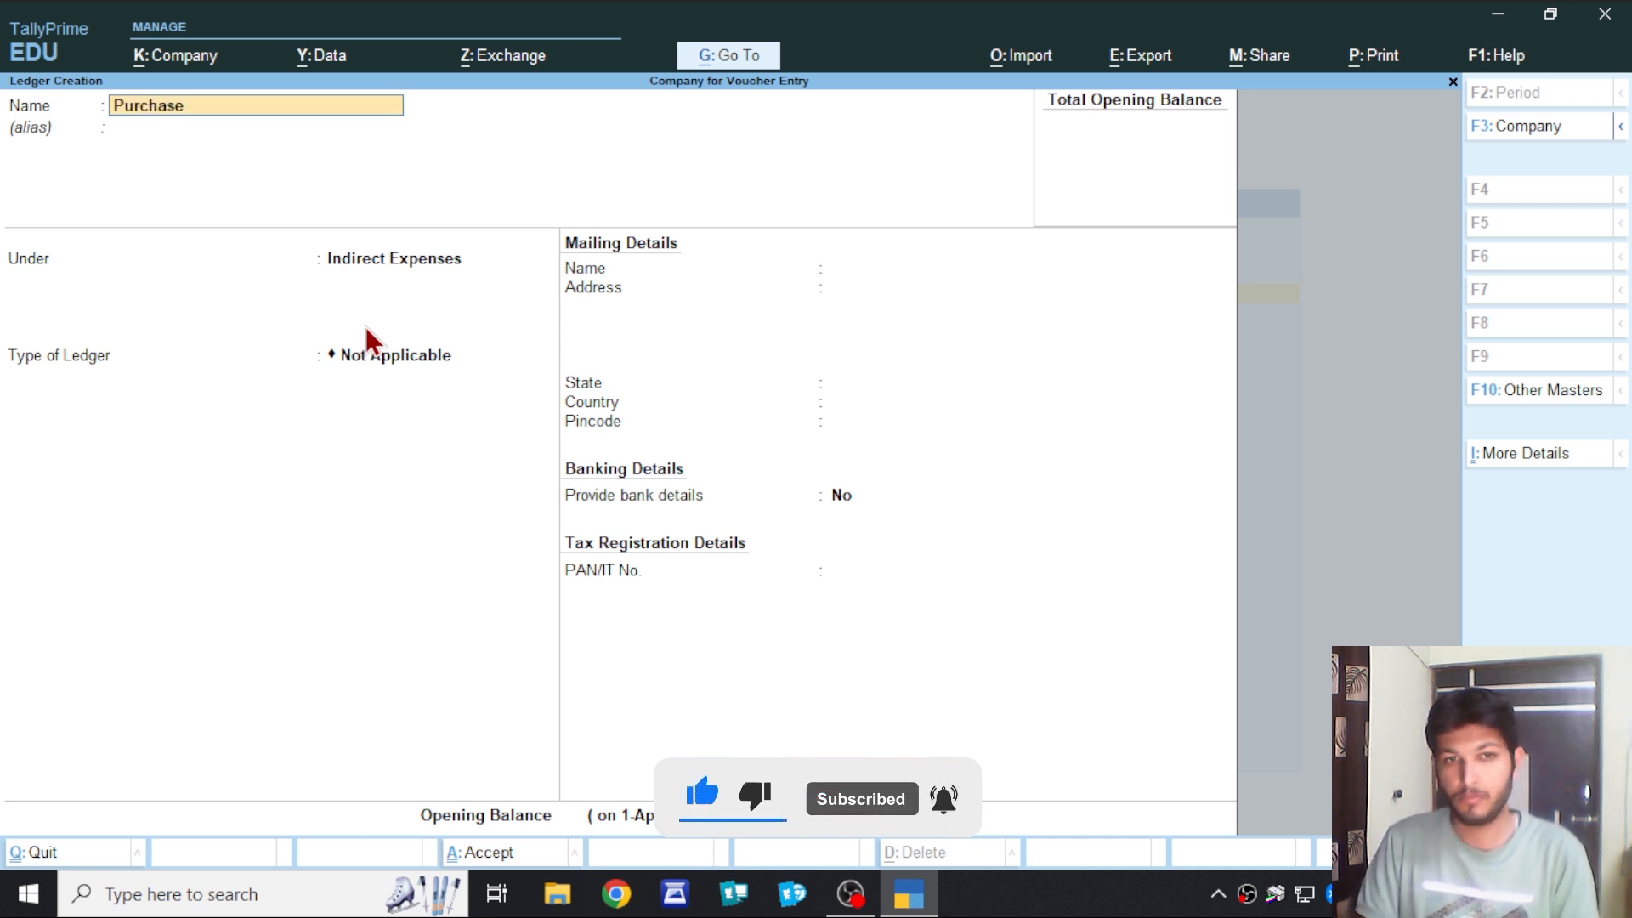
text( Return)
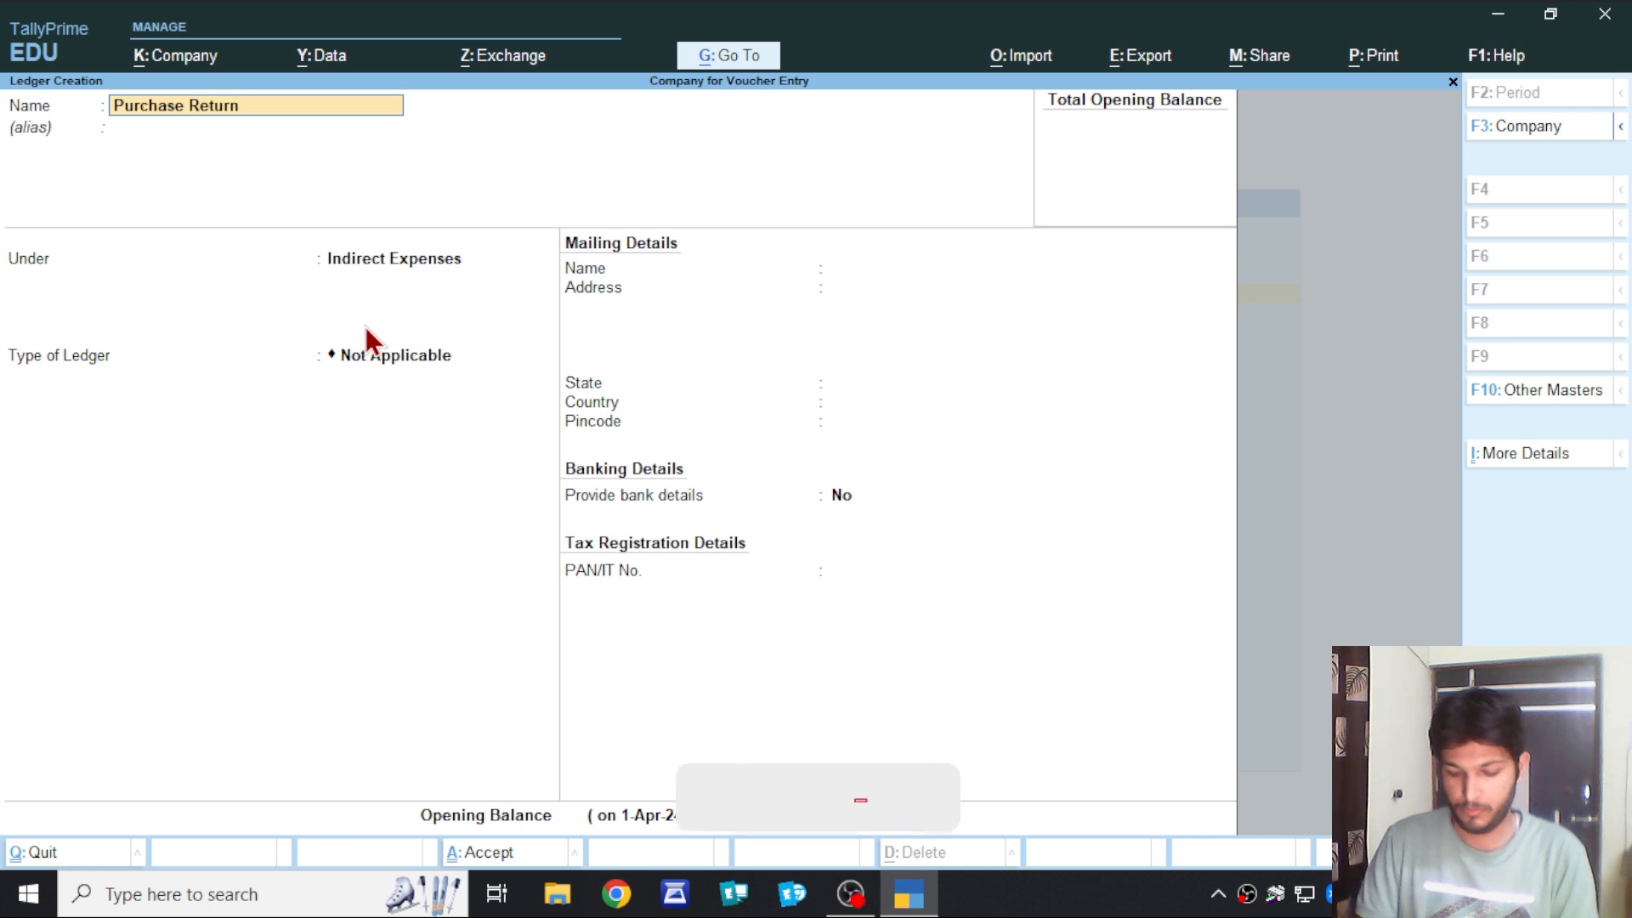
key(Return)
key(Return)
text(Pur)
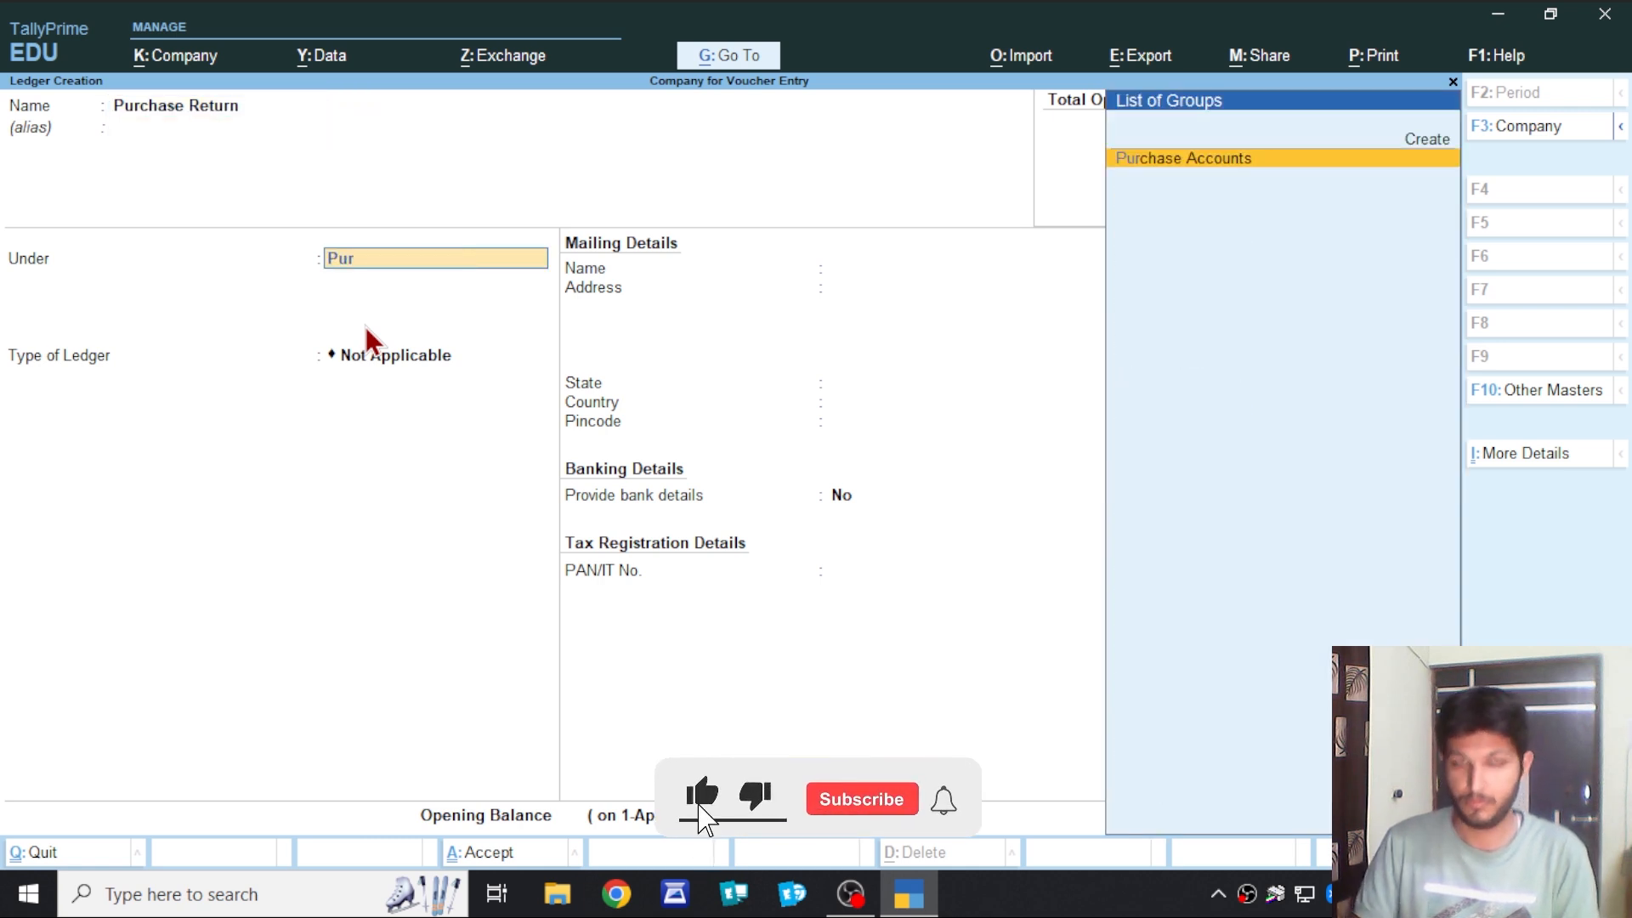
key(Return)
key(ctrl+a)
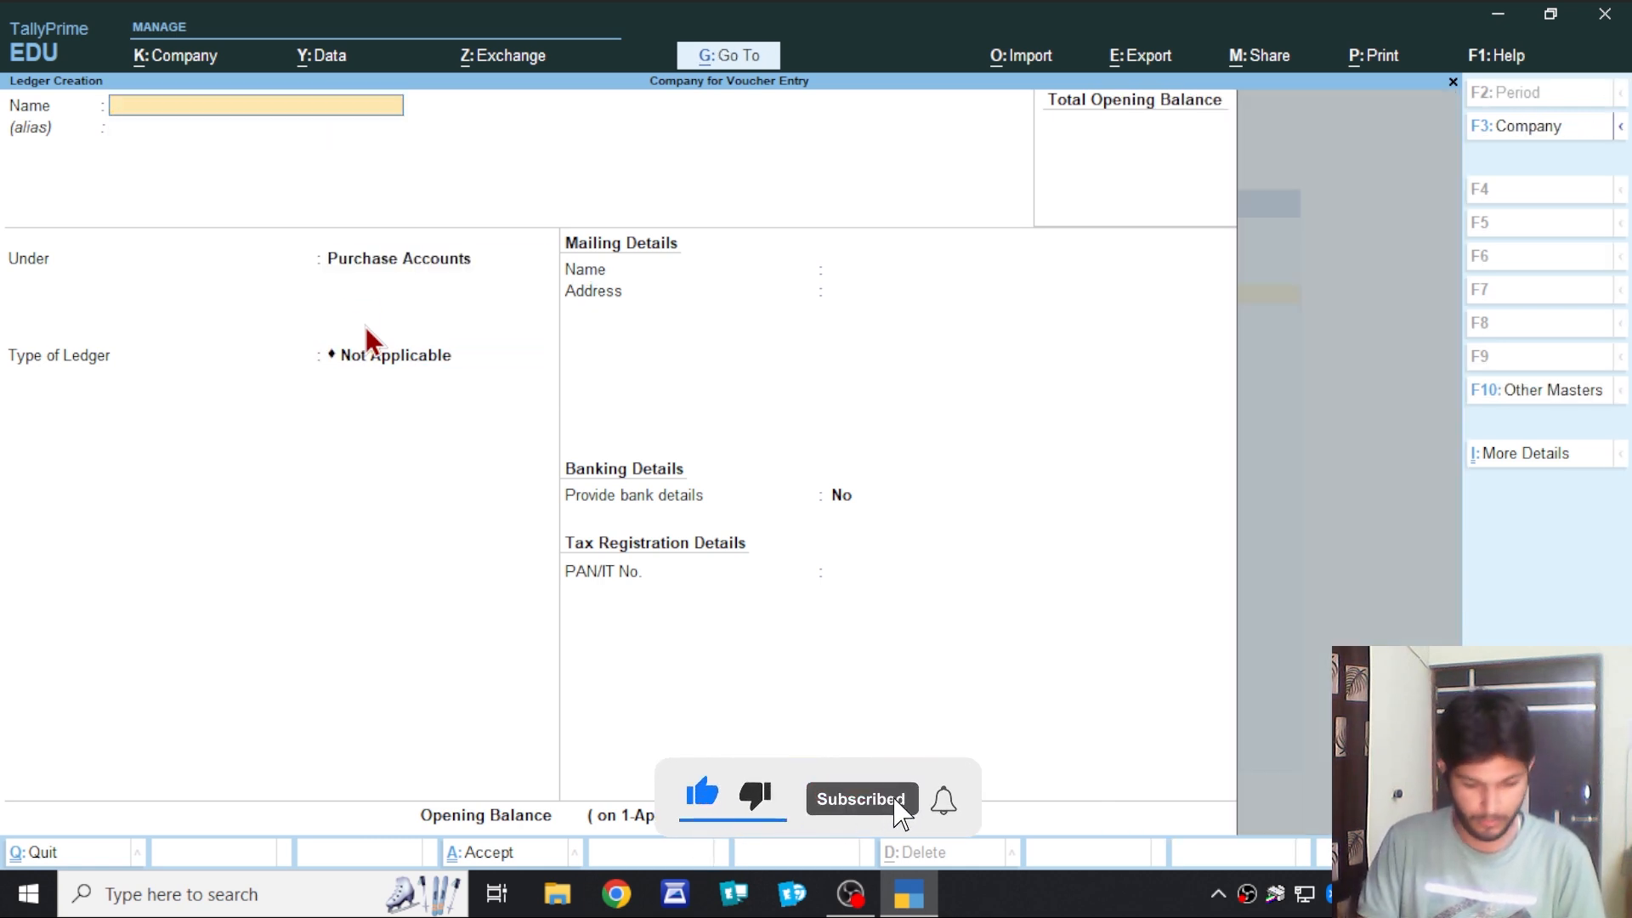
Create a ledger named "Sale Return" under the Sales Accounts group, keeping the remaining details at their defaults.
text(Sale Retur)
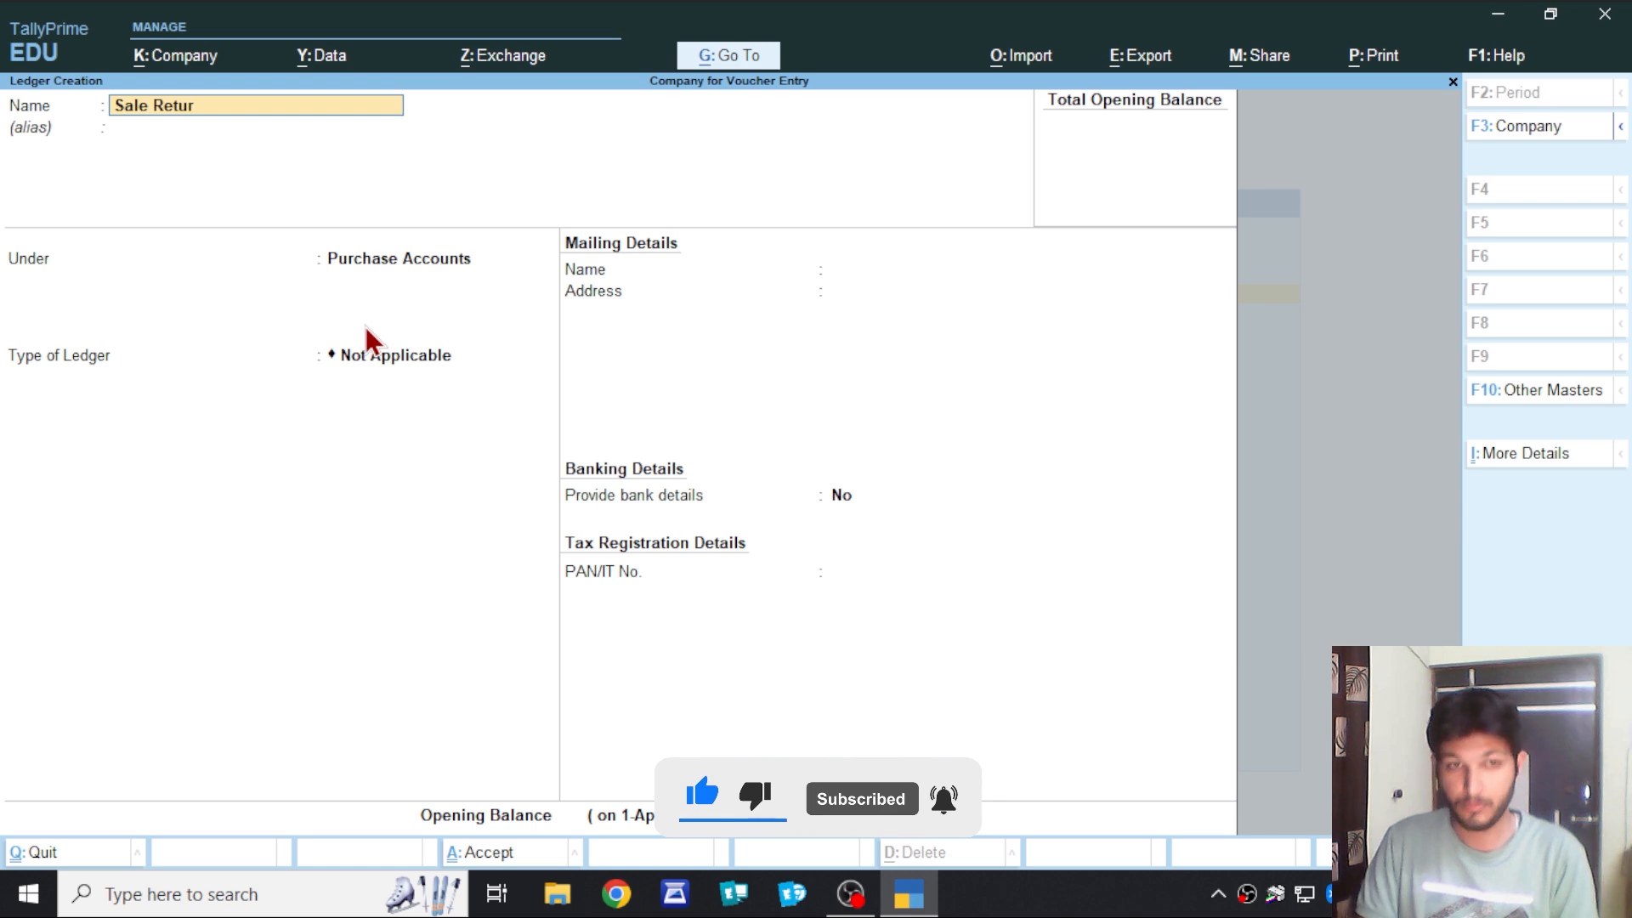
text(n)
key(Return)
key(Return)
text(S)
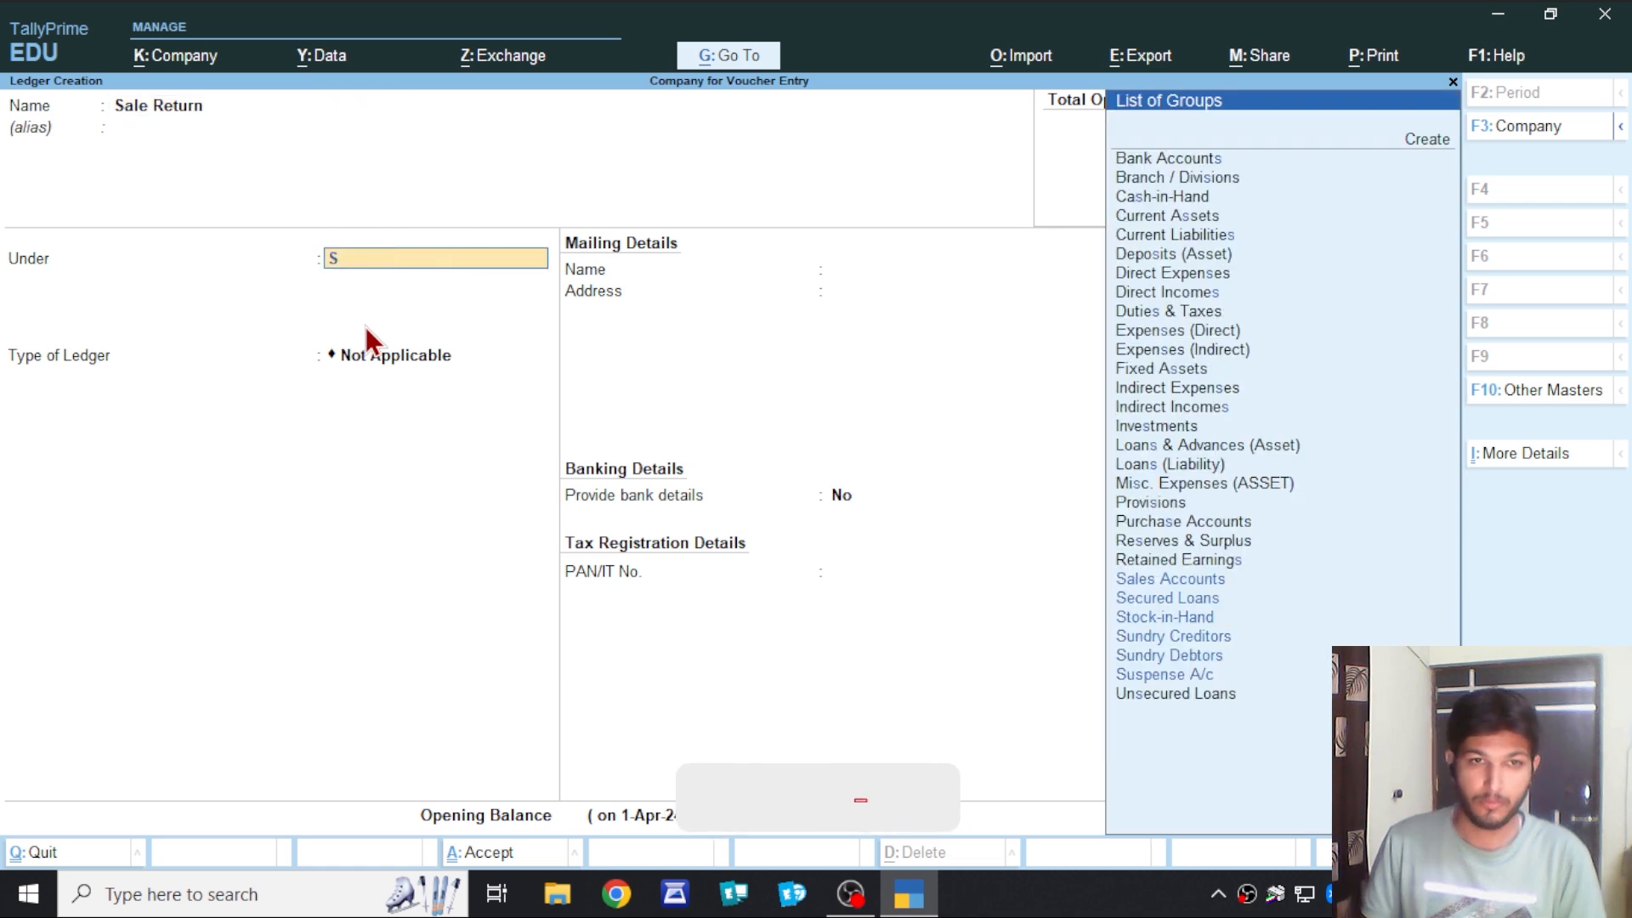
text(a)
key(Return)
key(ctrl+a)
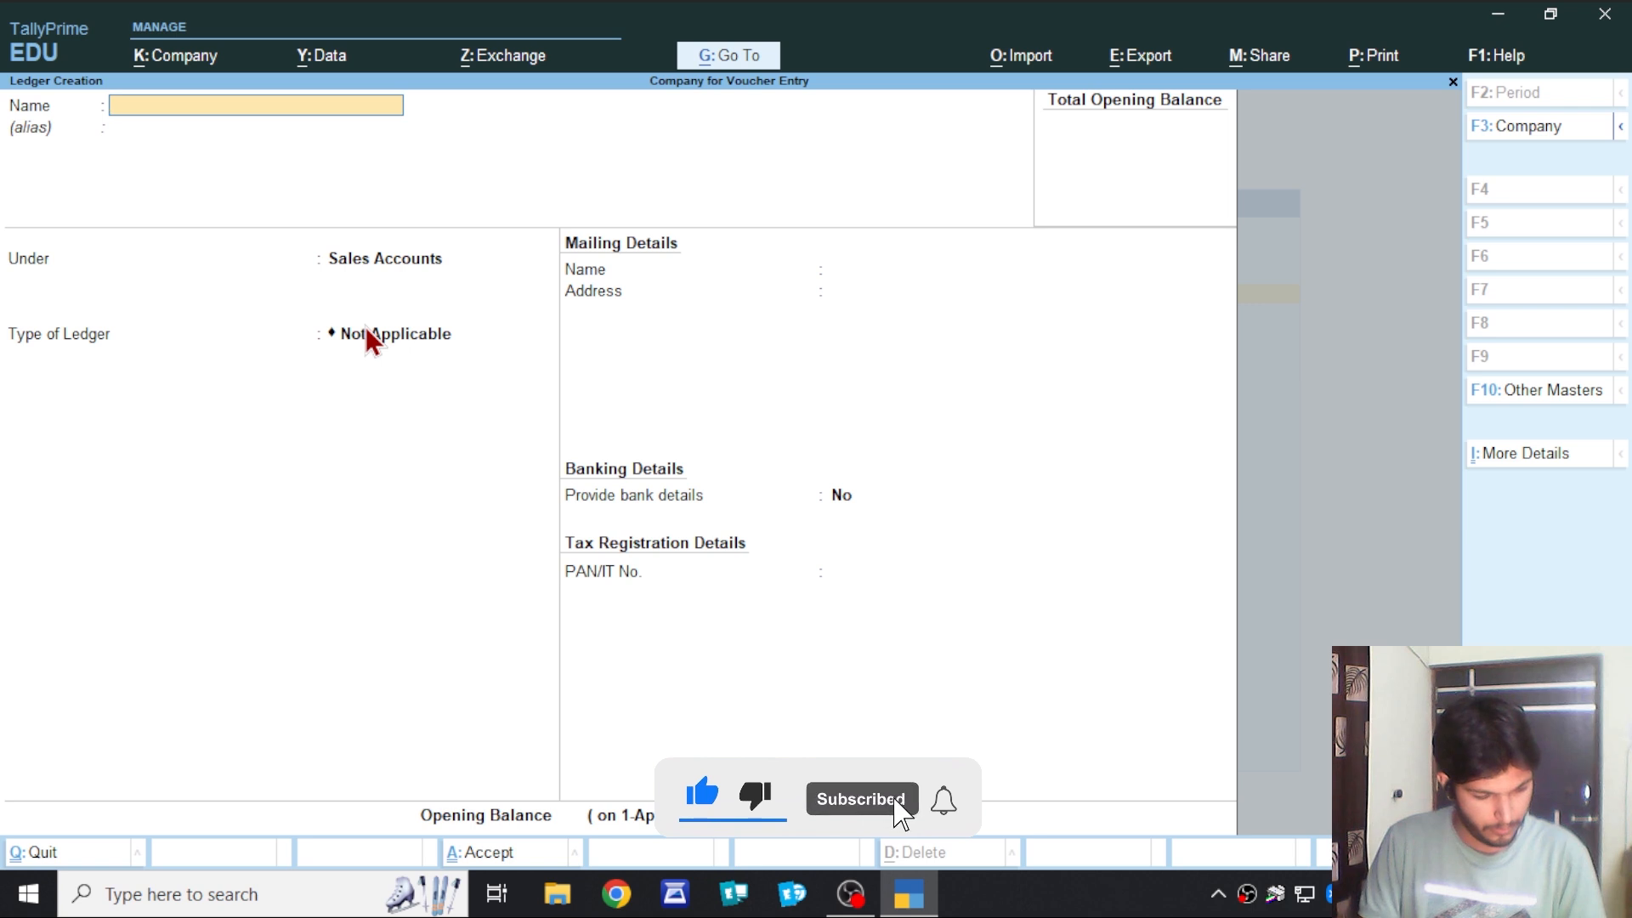
Create a ledger named "HDFC Bank" under the Loans (Liability) group, keeping the default mailing and banking details.
text(H)
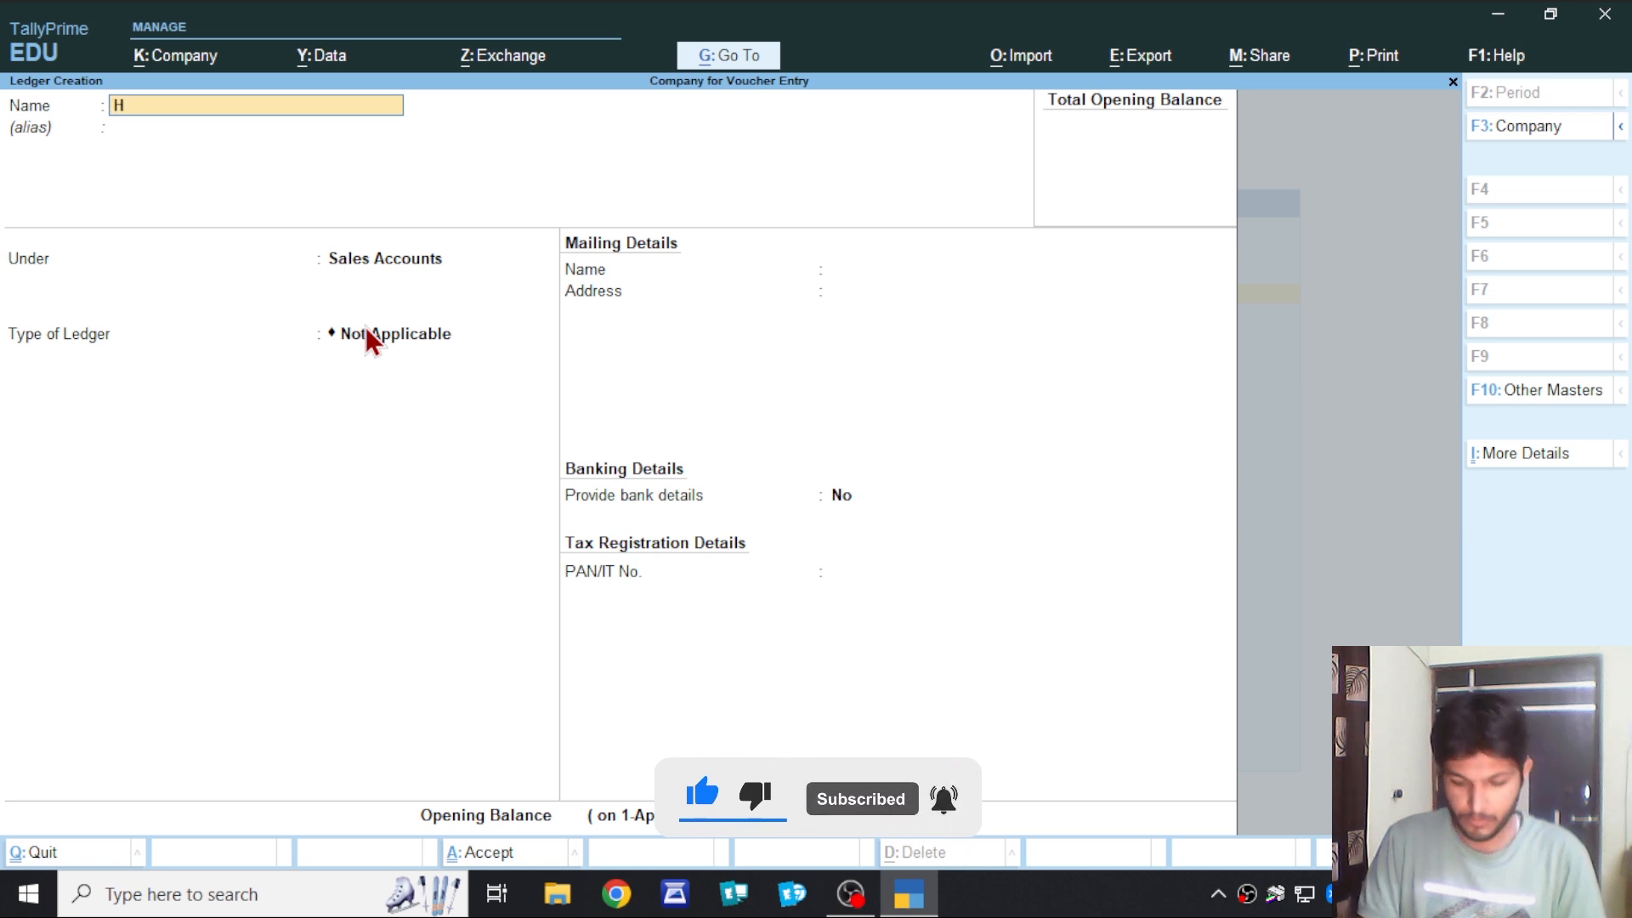
text(DFC B)
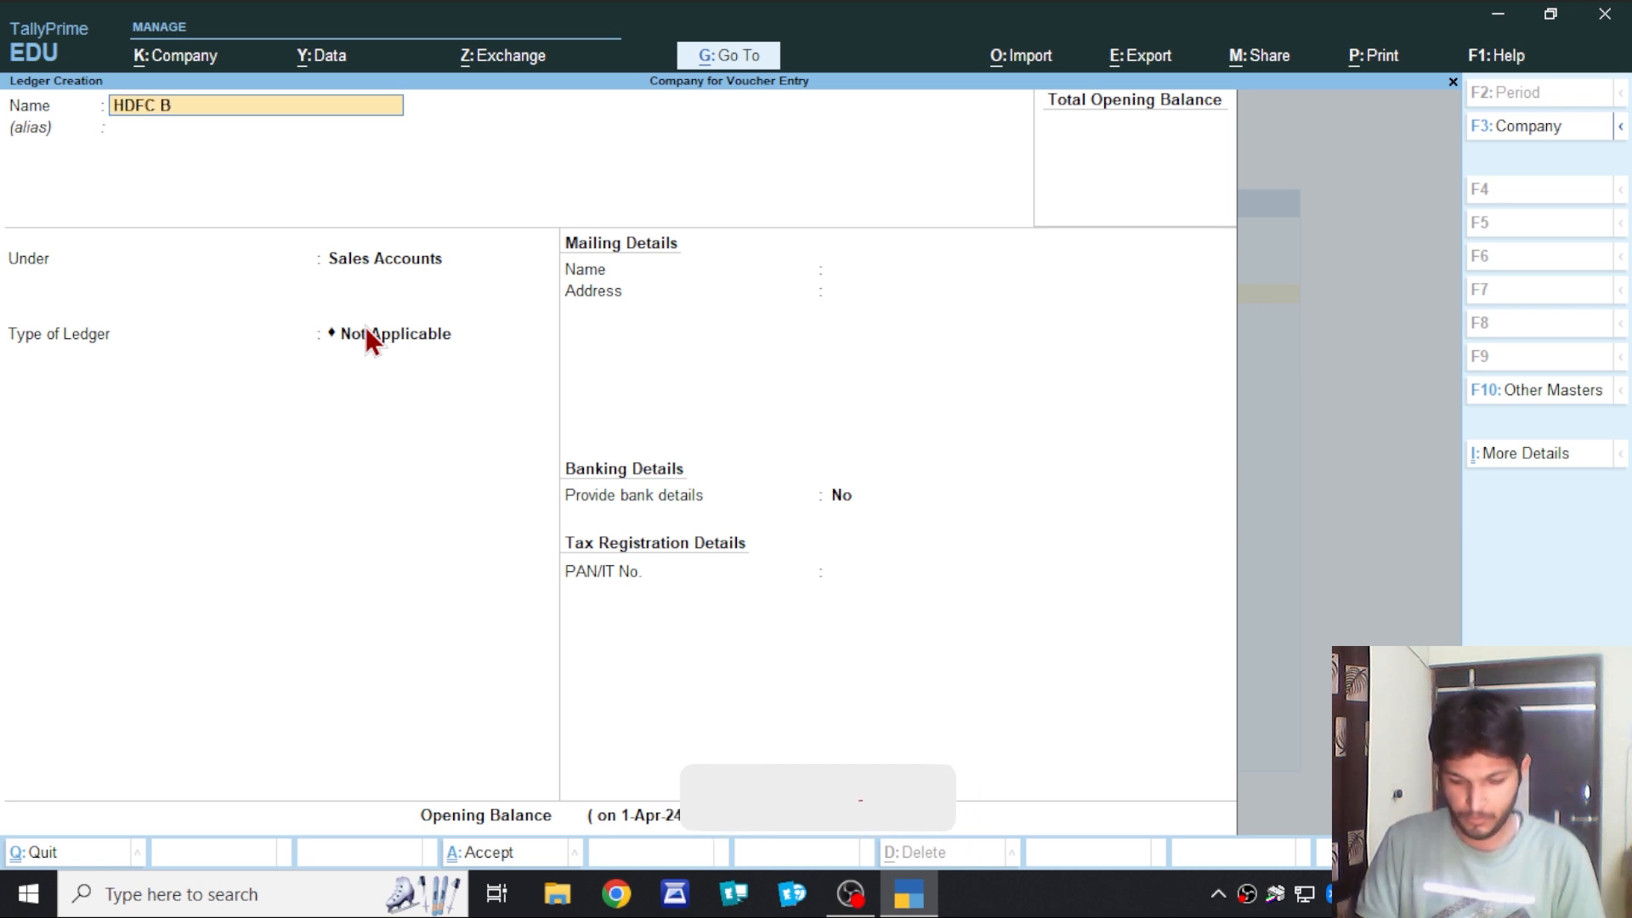
text(ank)
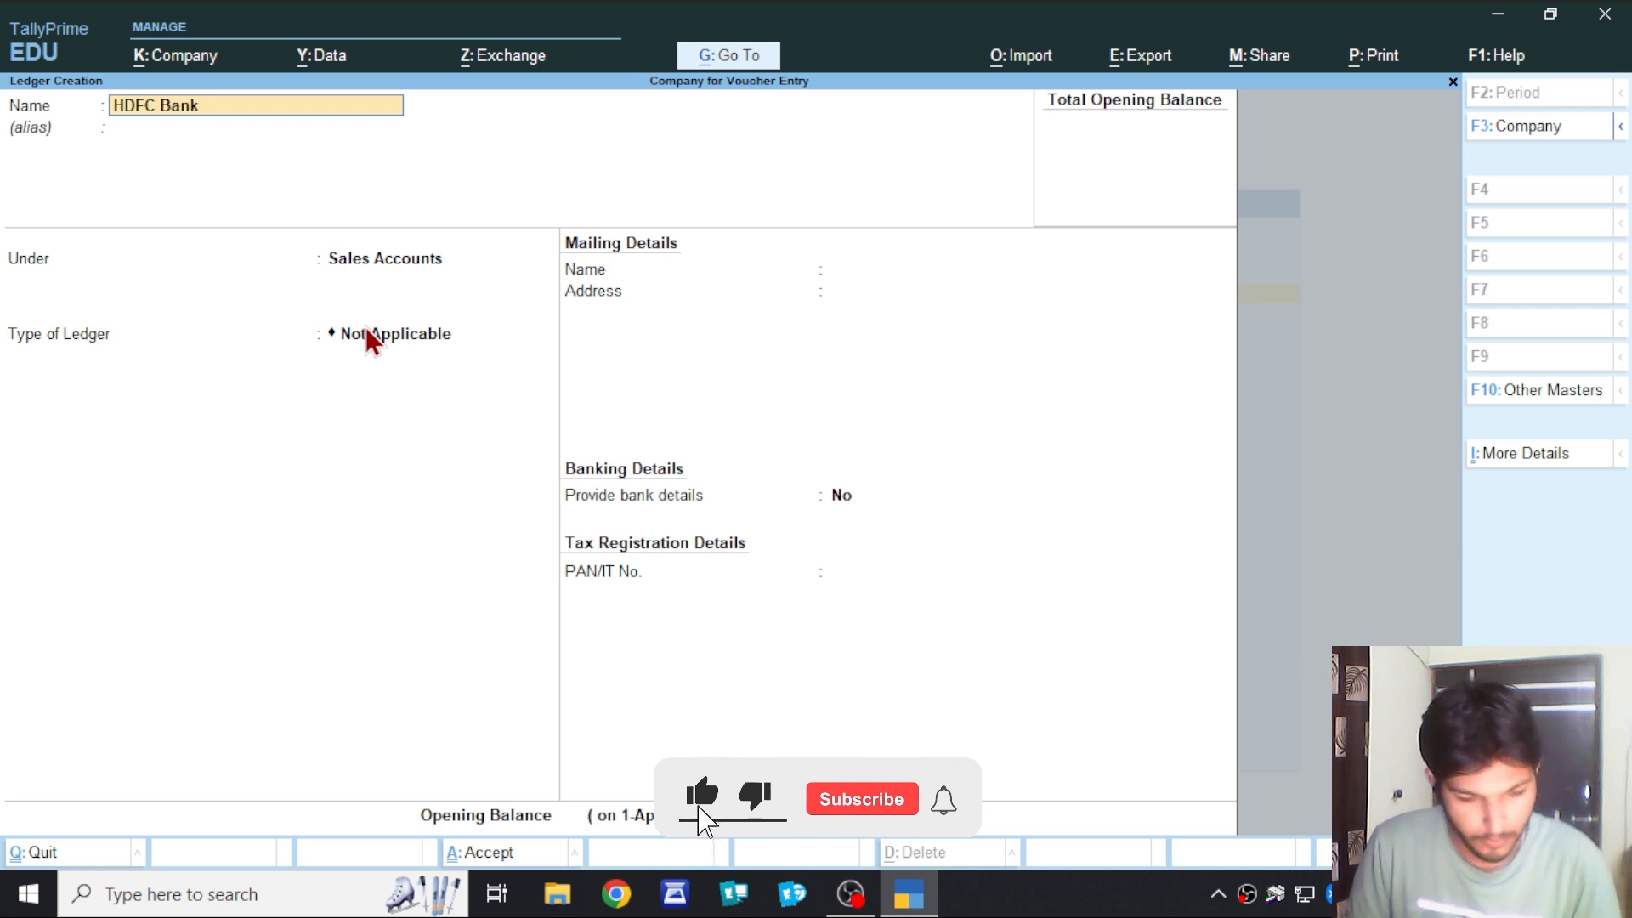
key(Return)
key(Return)
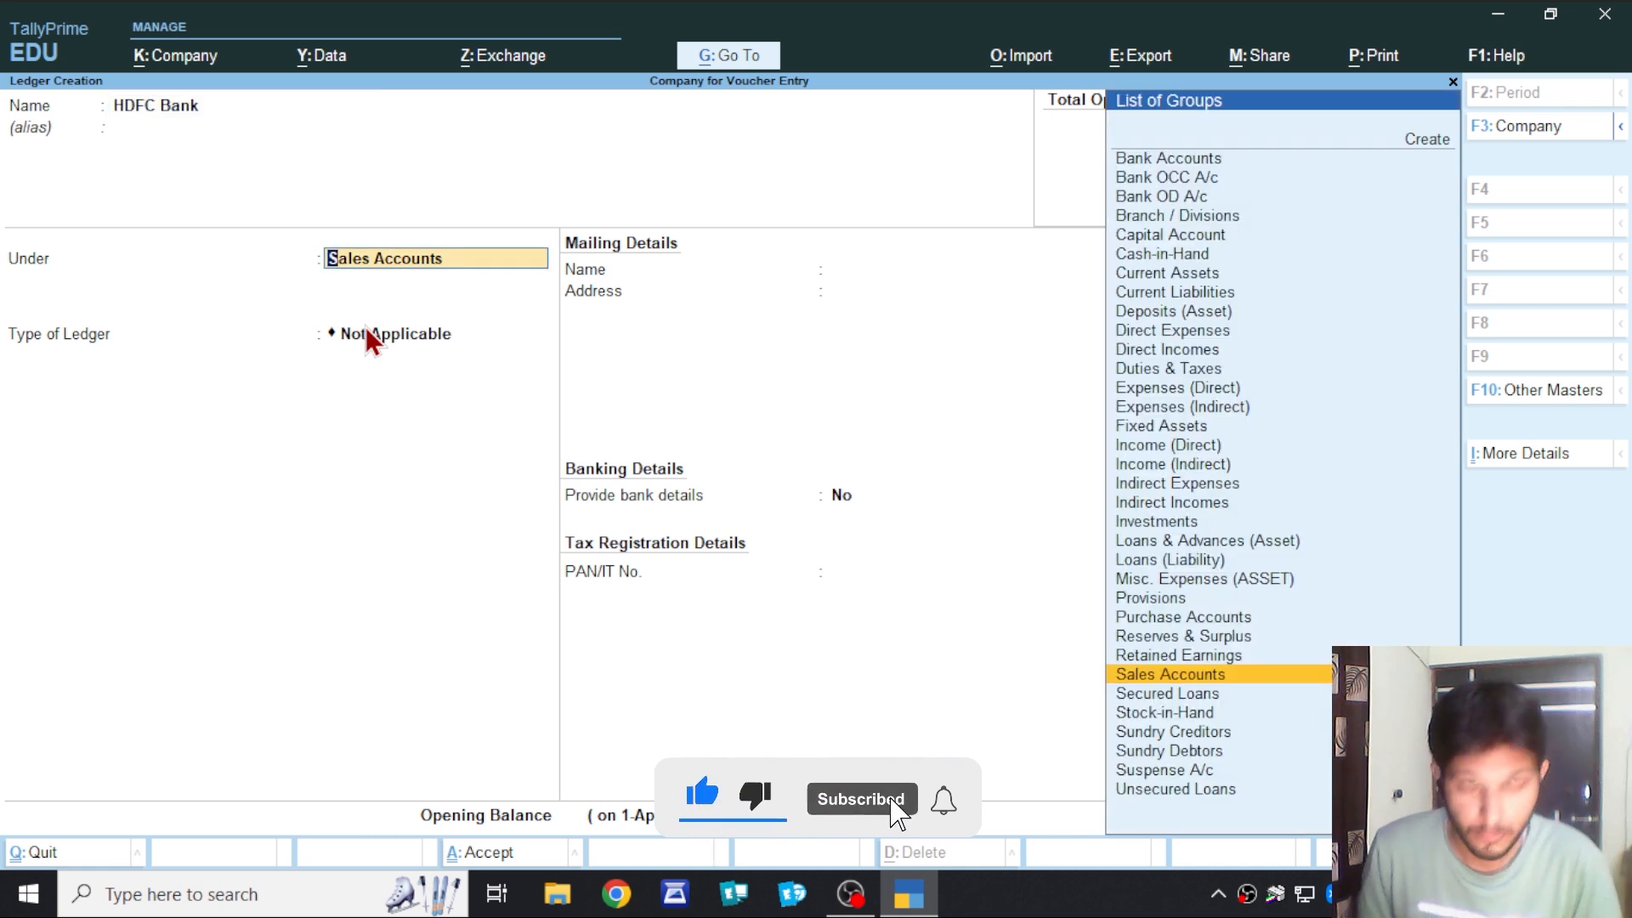
text(Lo)
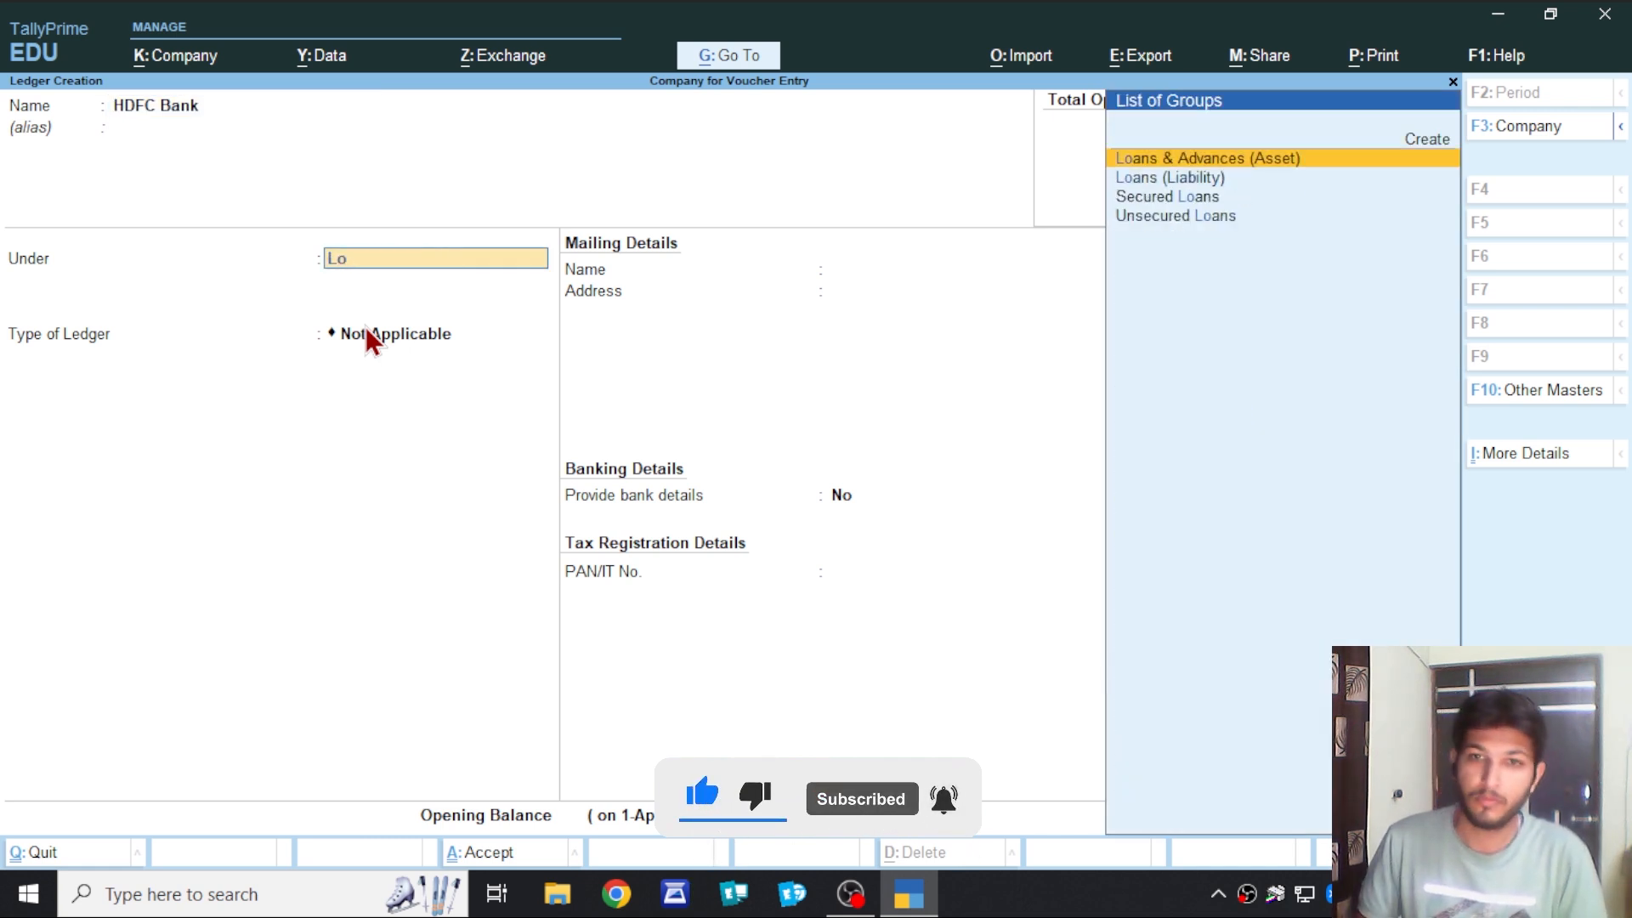
key(Down)
key(Return)
key(ctrl+a)
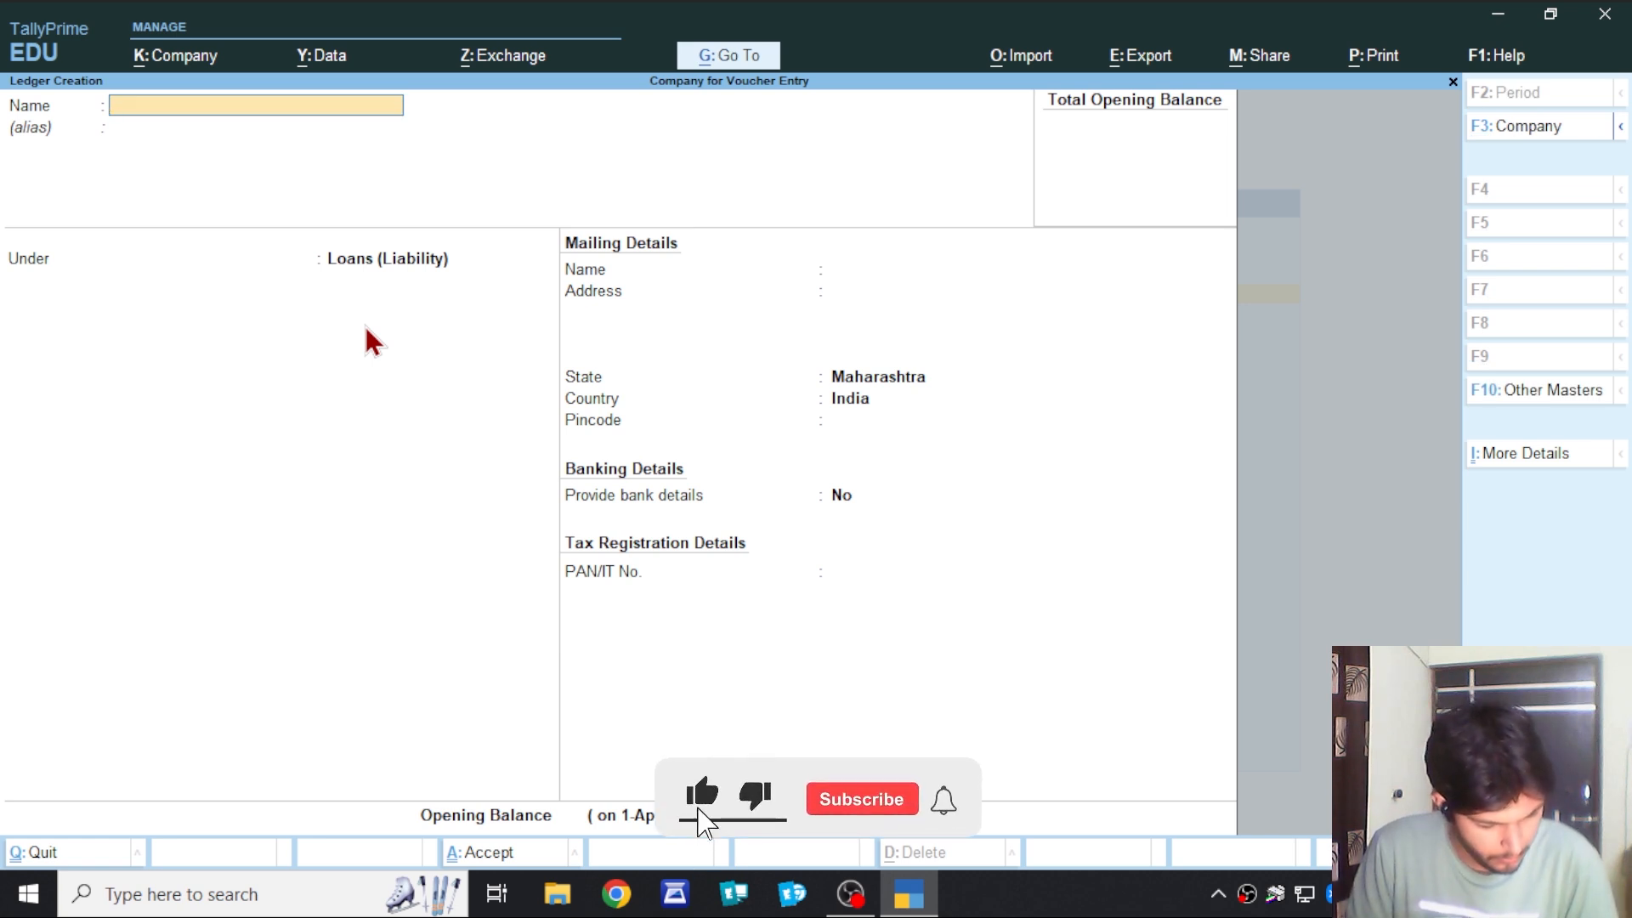
Create a ledger named "Drawing" under the Capital Account group, keeping the default mailing and banking details.
text(S)
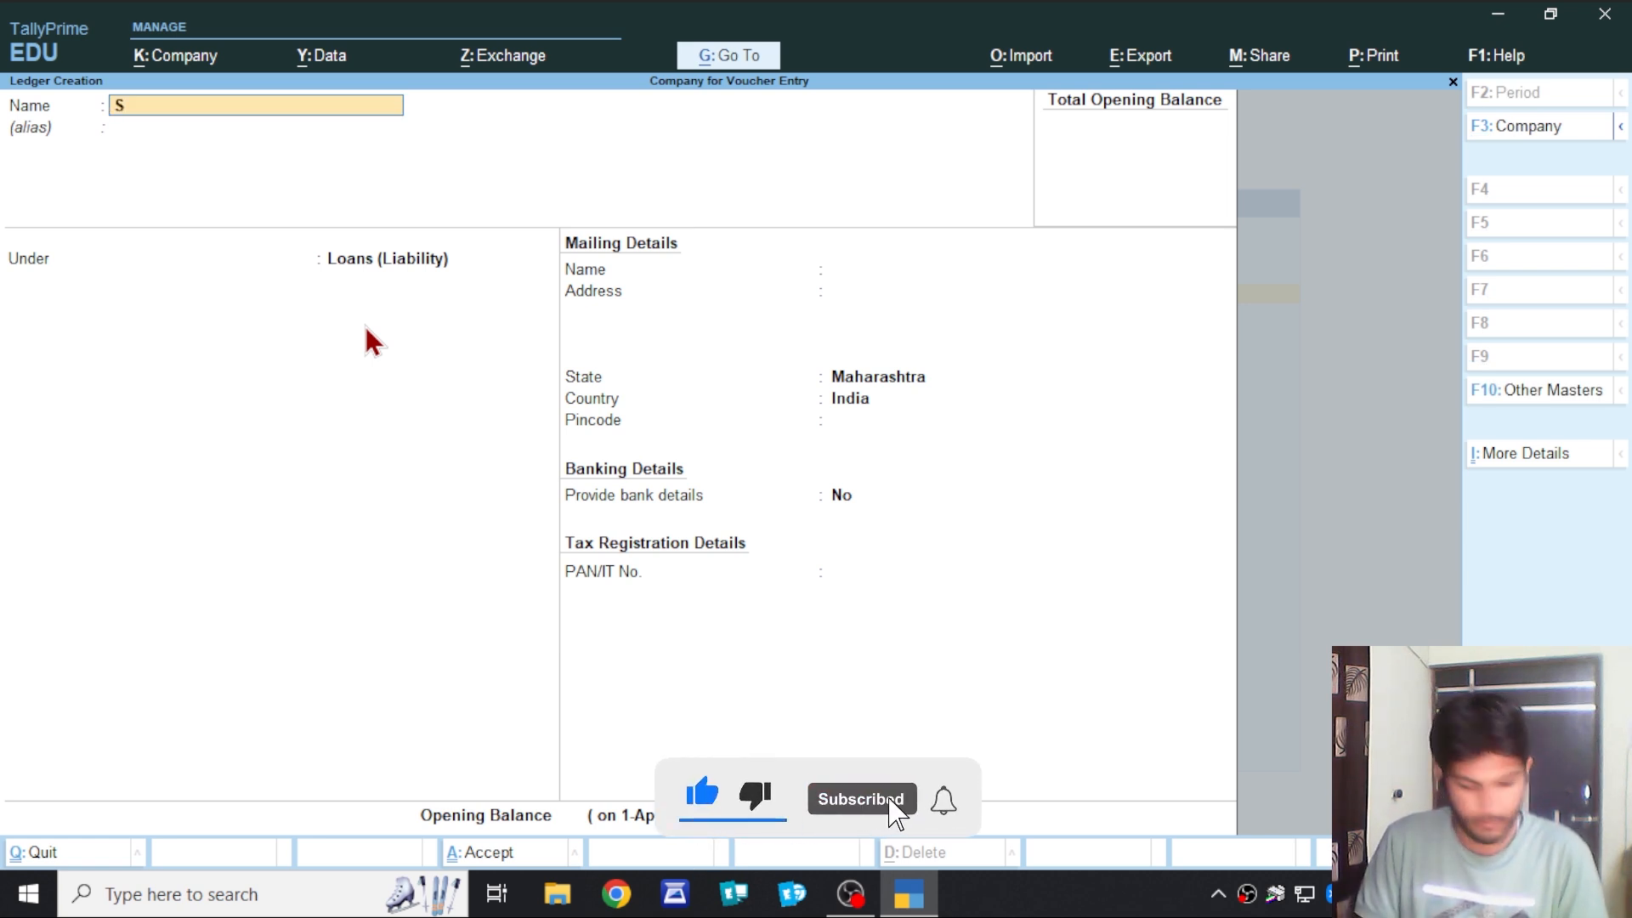
text(raw)
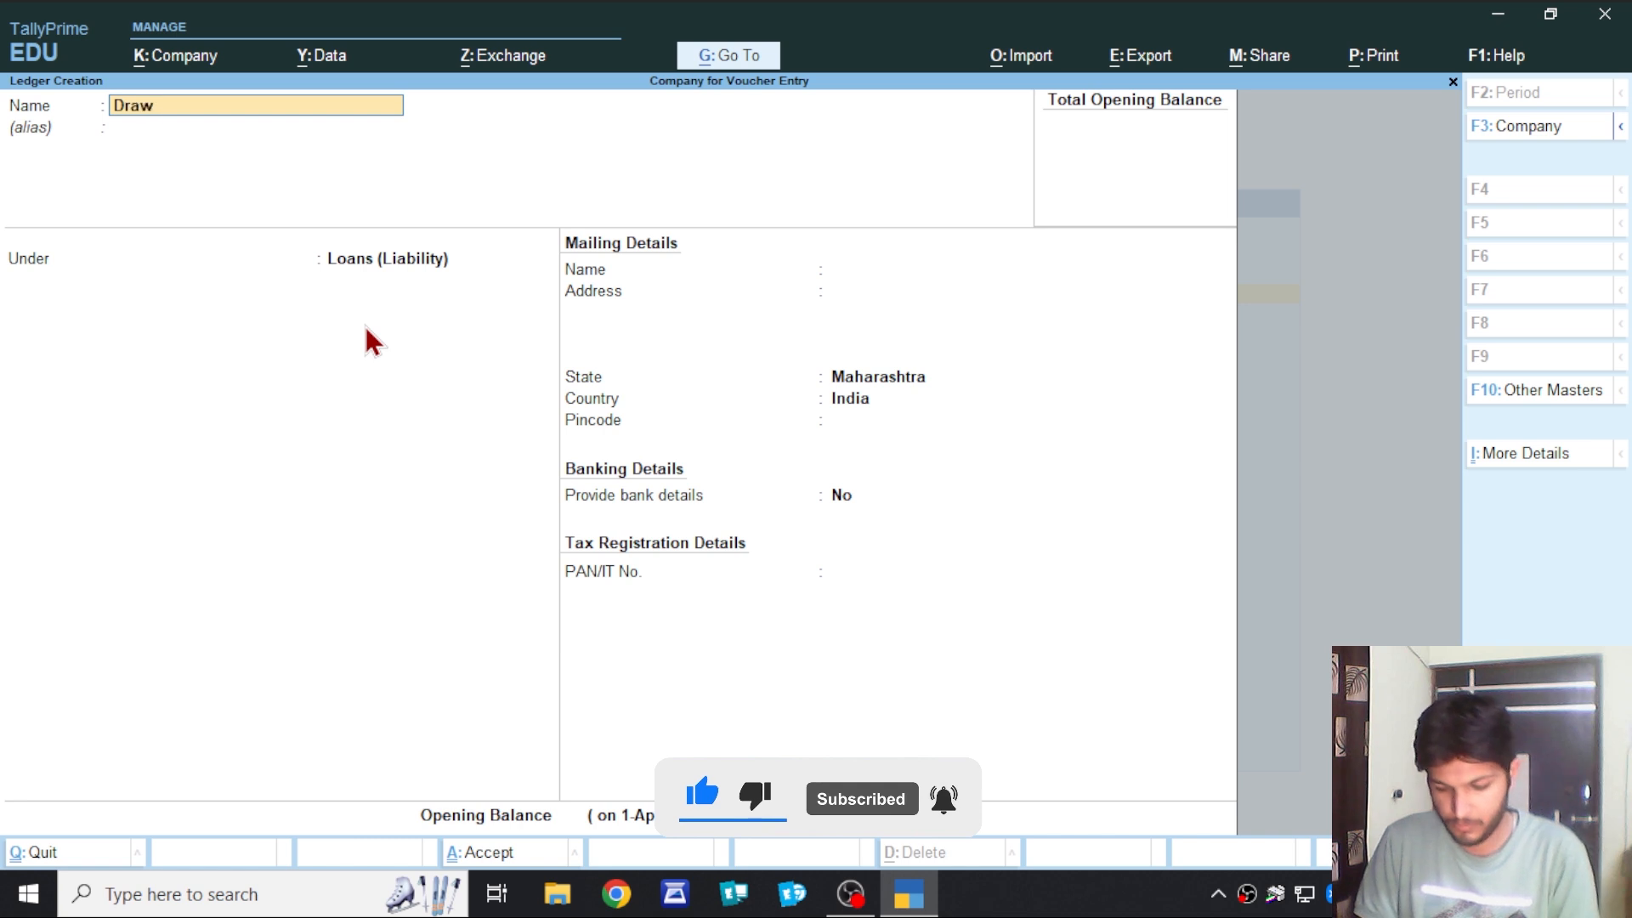
text(ing)
key(Return)
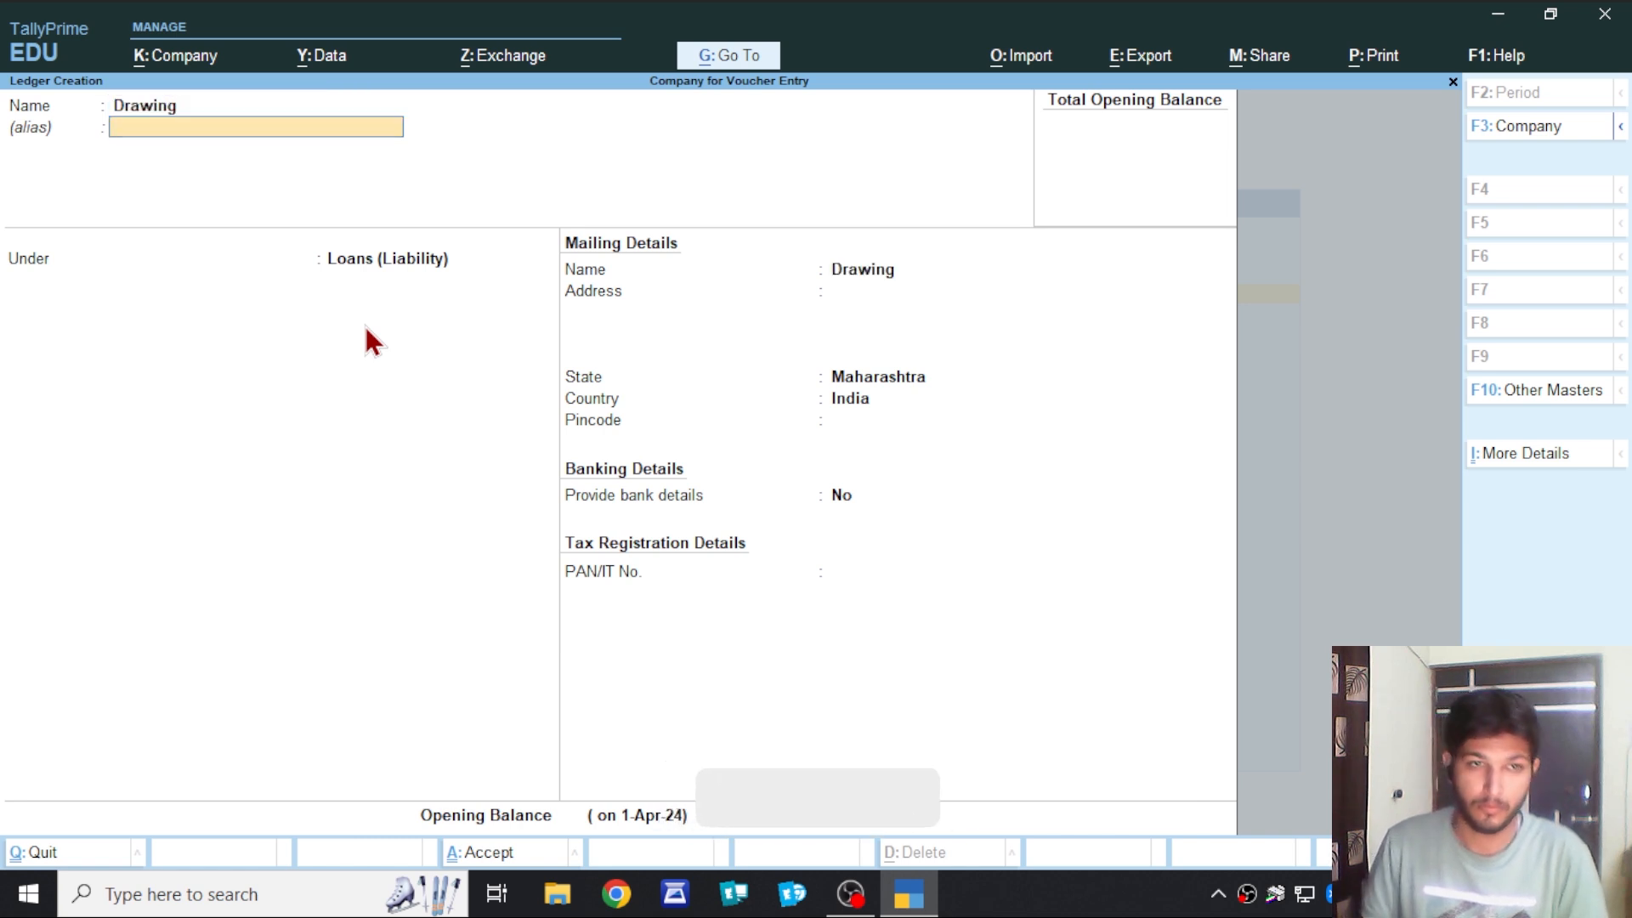
key(Return)
text(Cap)
key(Return)
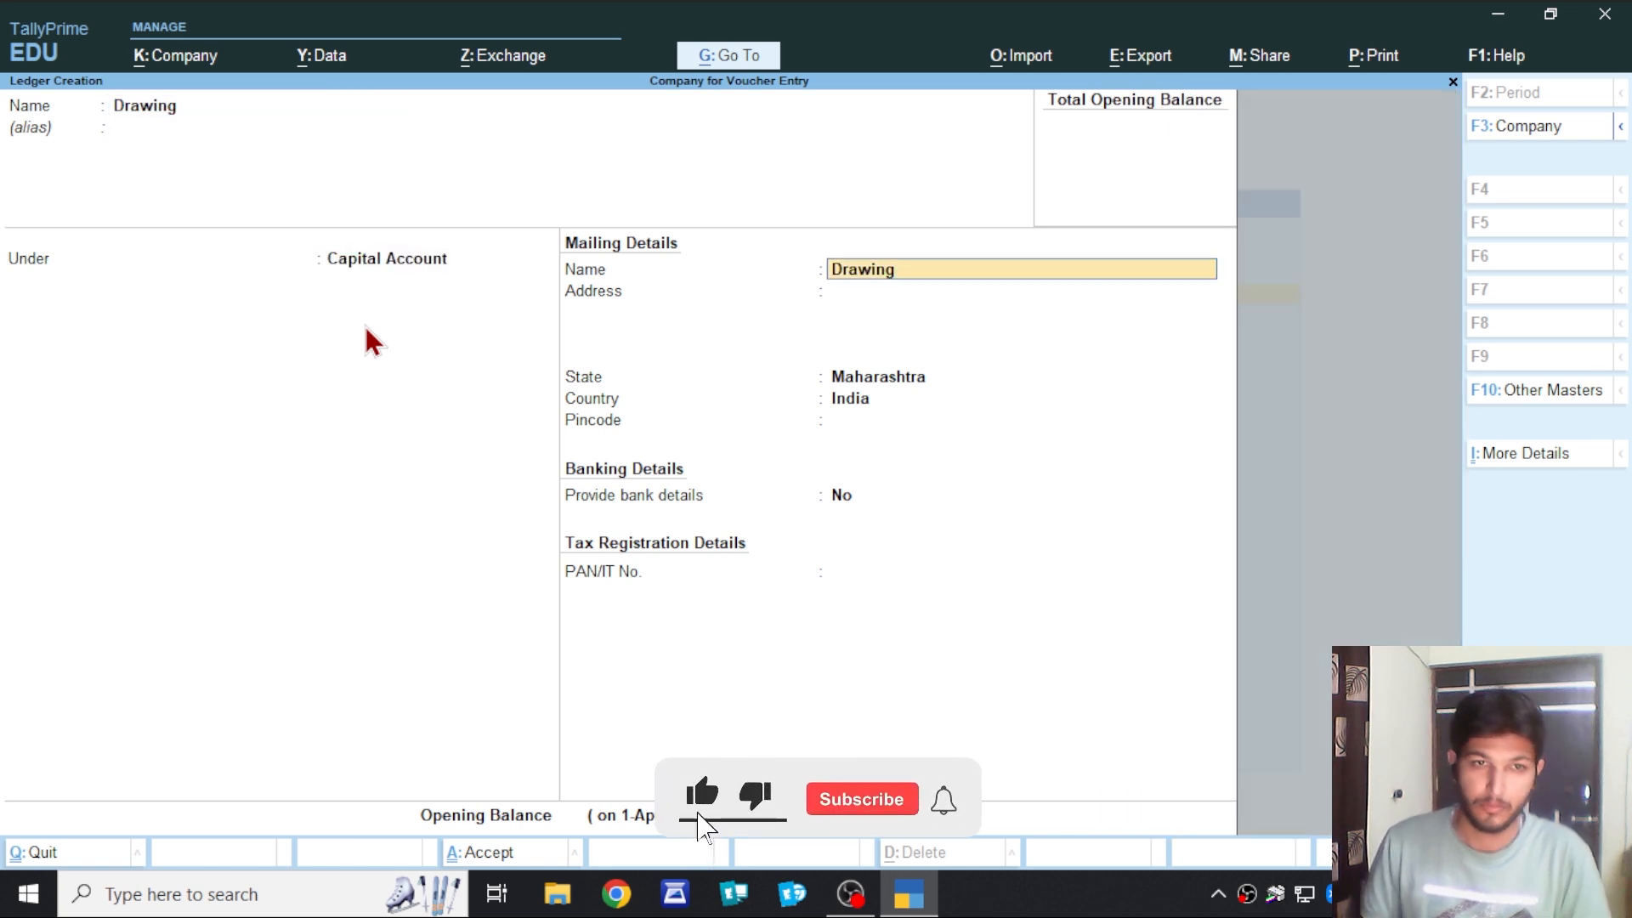
key(ctrl+a)
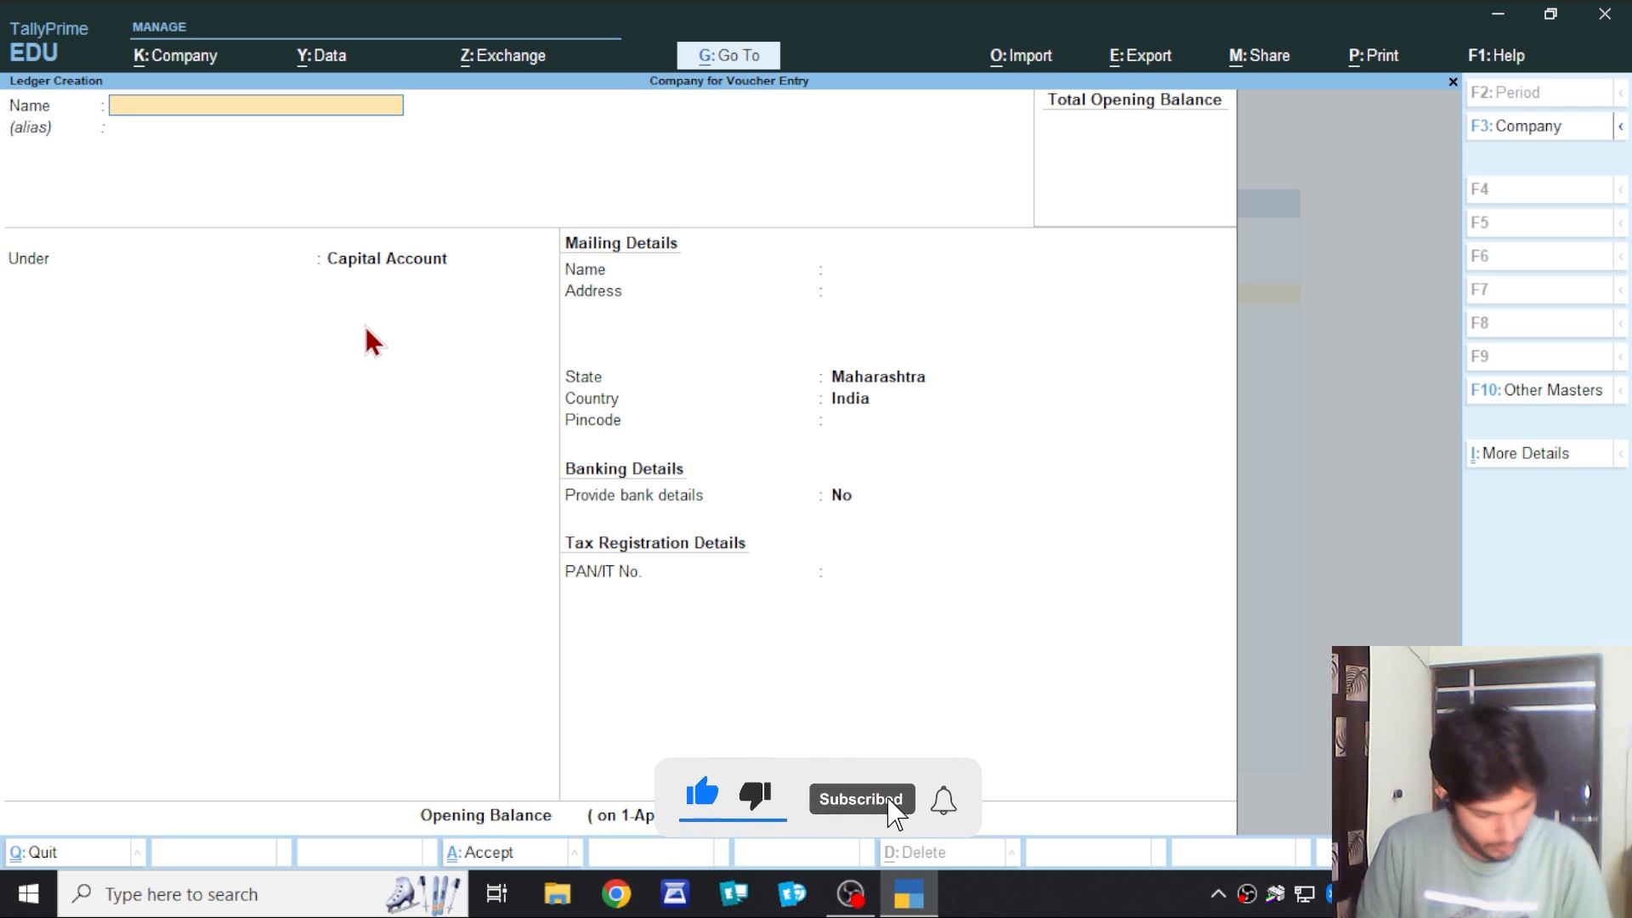
Create a ledger named "Amit Enterprises" under the Sundry Debtors group, keeping the remaining details at their defaults.
text(Amit Ente)
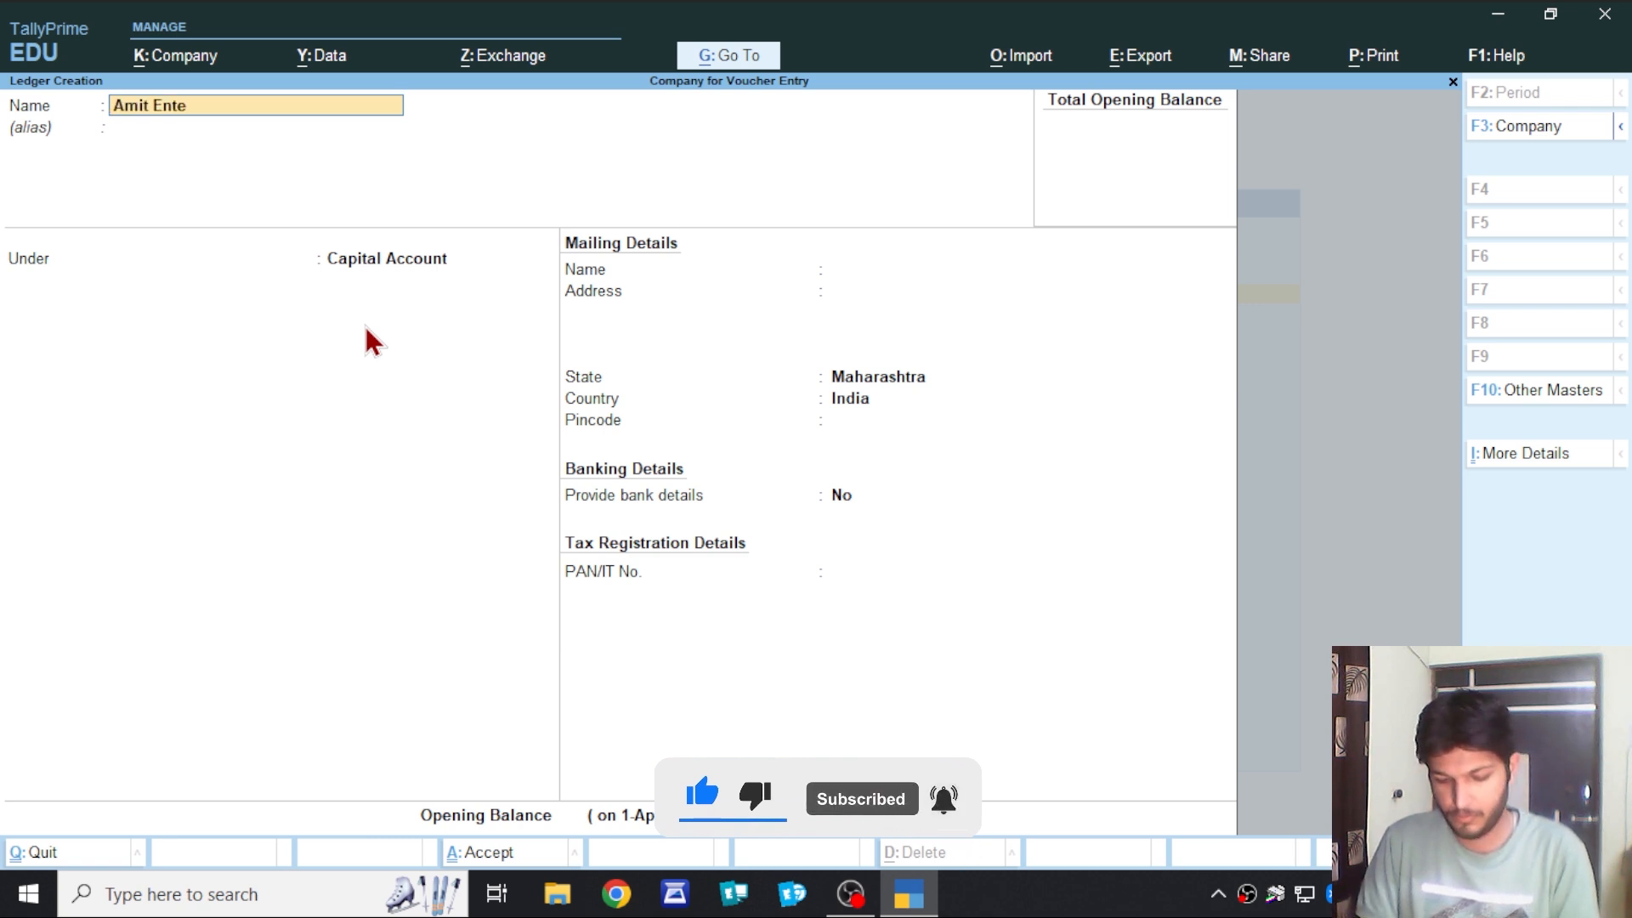
text(rprises)
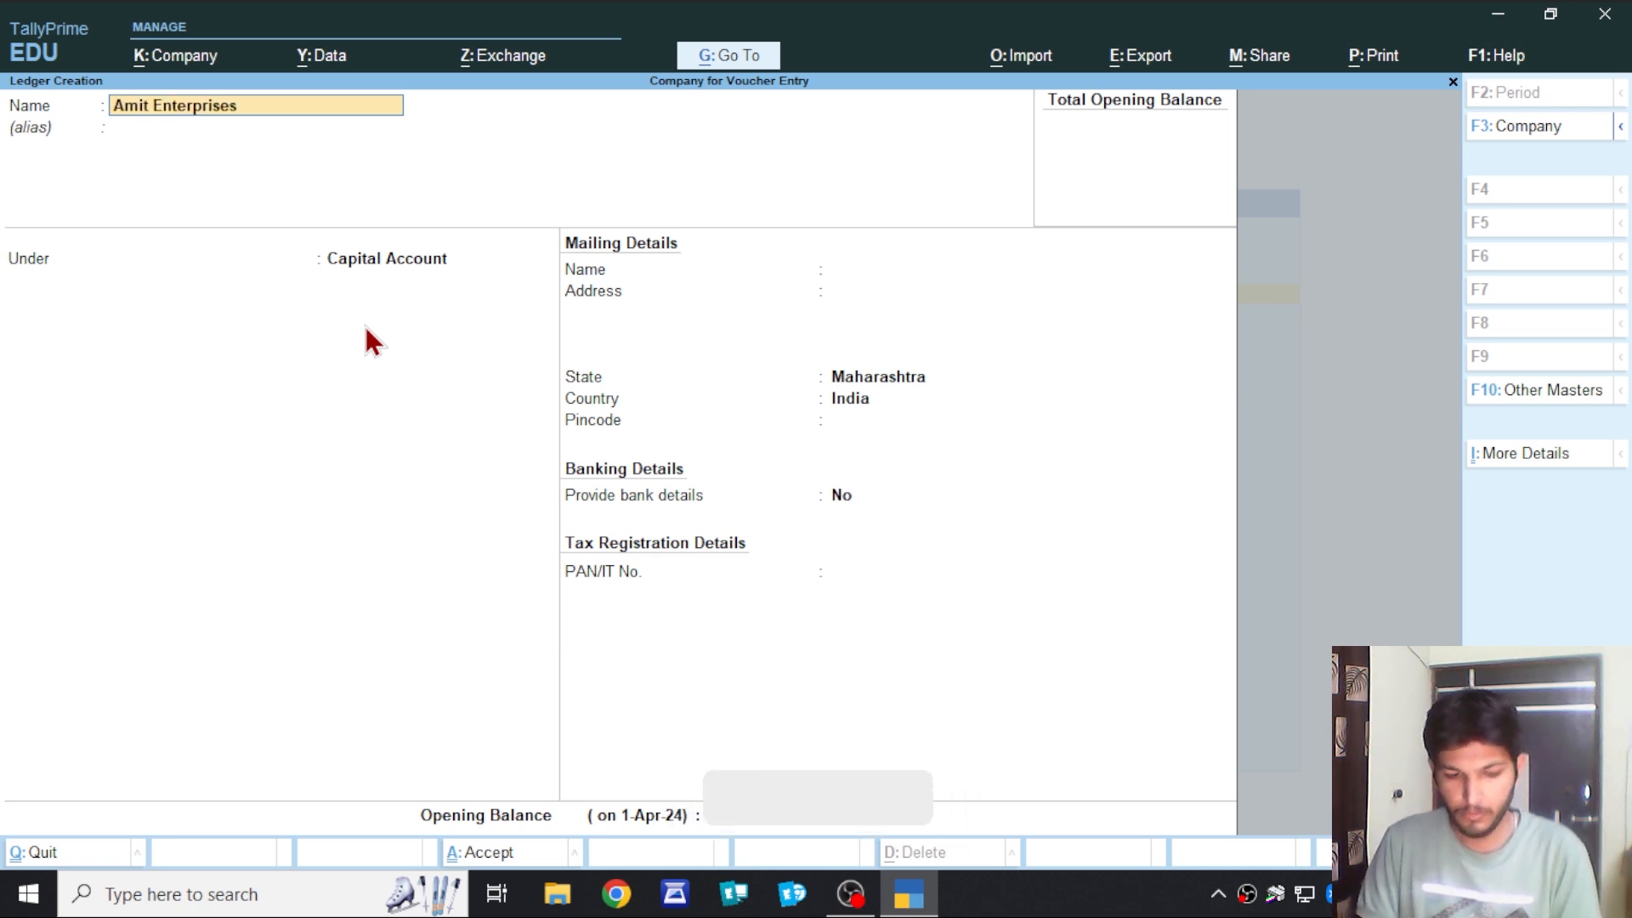
key(Return)
key(Return)
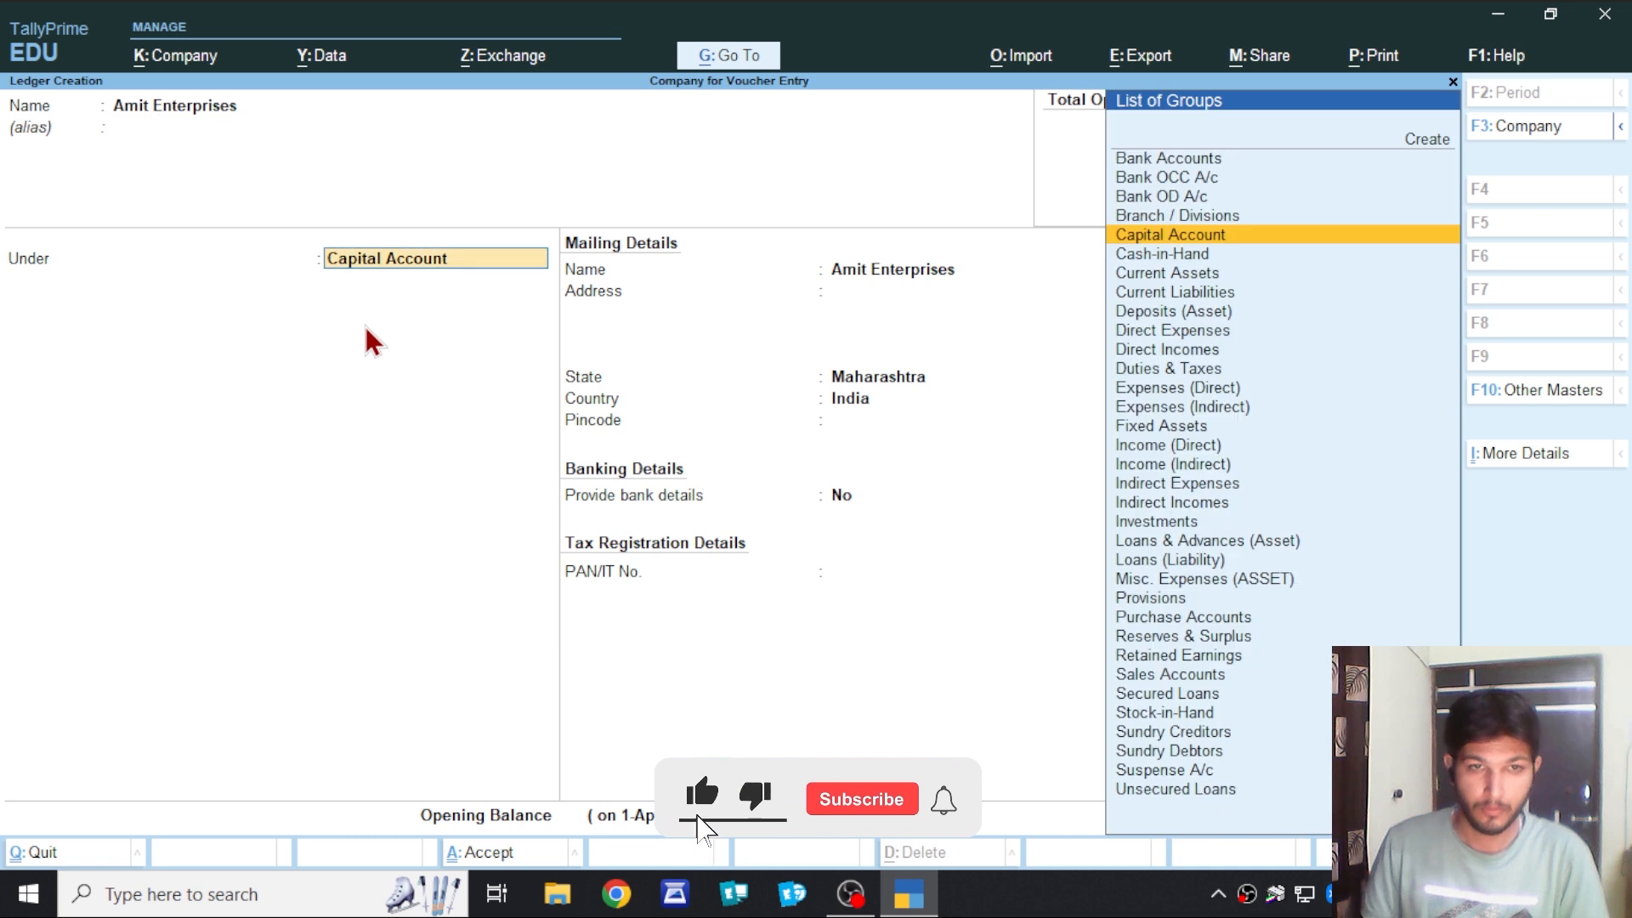
text(Deb)
key(Return)
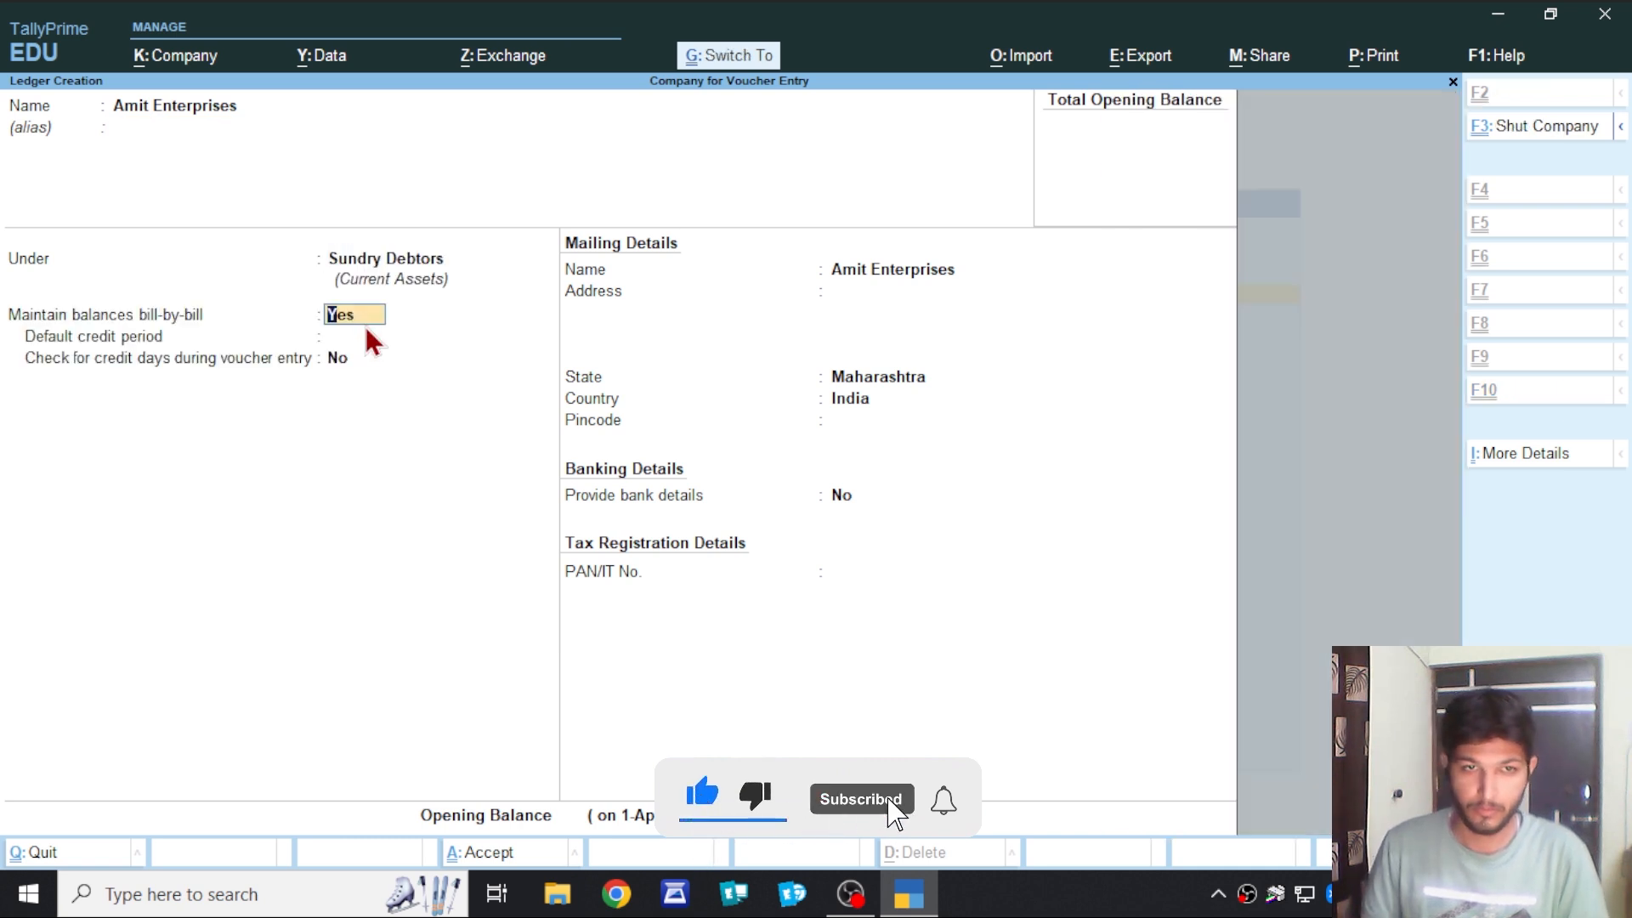
key(ctrl+a)
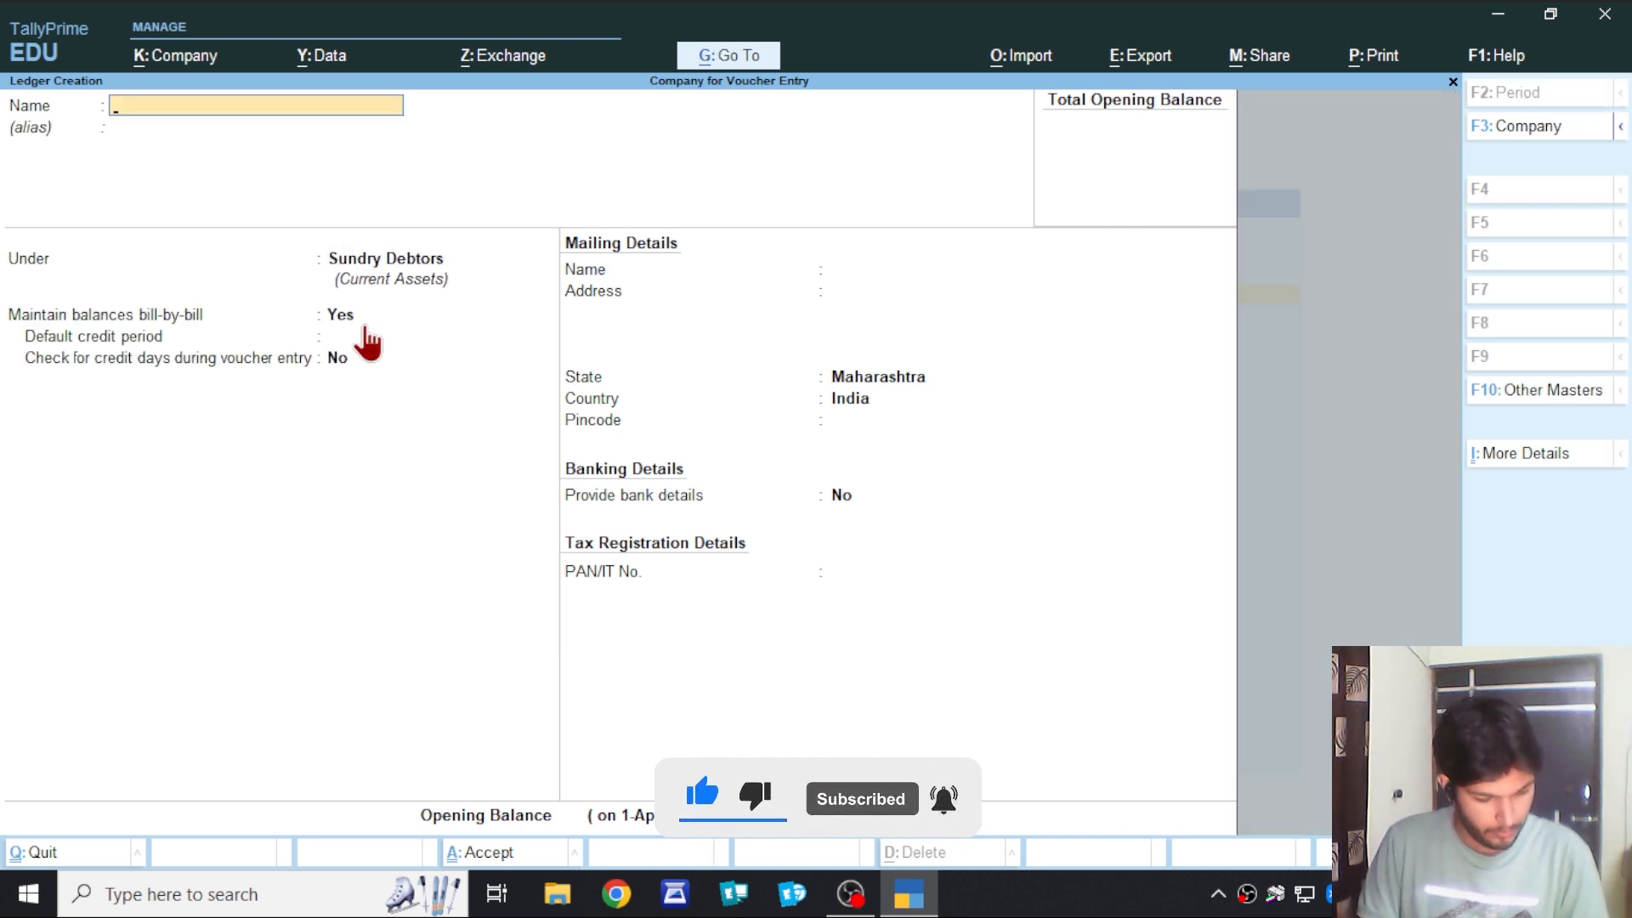
Create a ledger named "Depreciation" under the Indirect Expenses group, keeping the remaining details at their defaults.
text(Deprec)
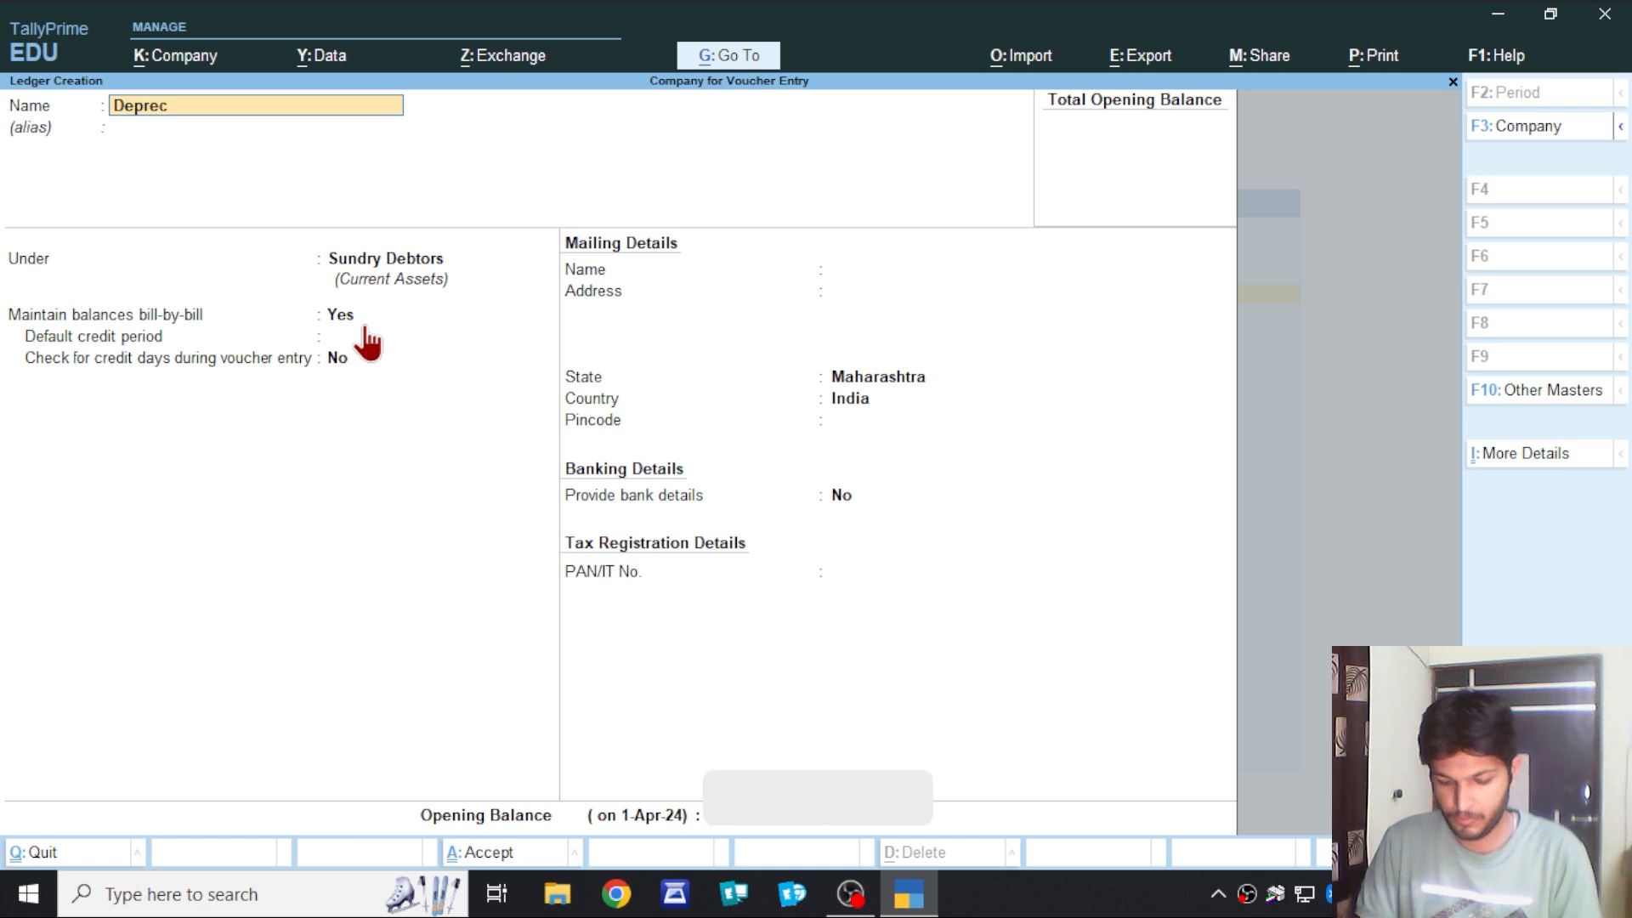
text(iatioo)
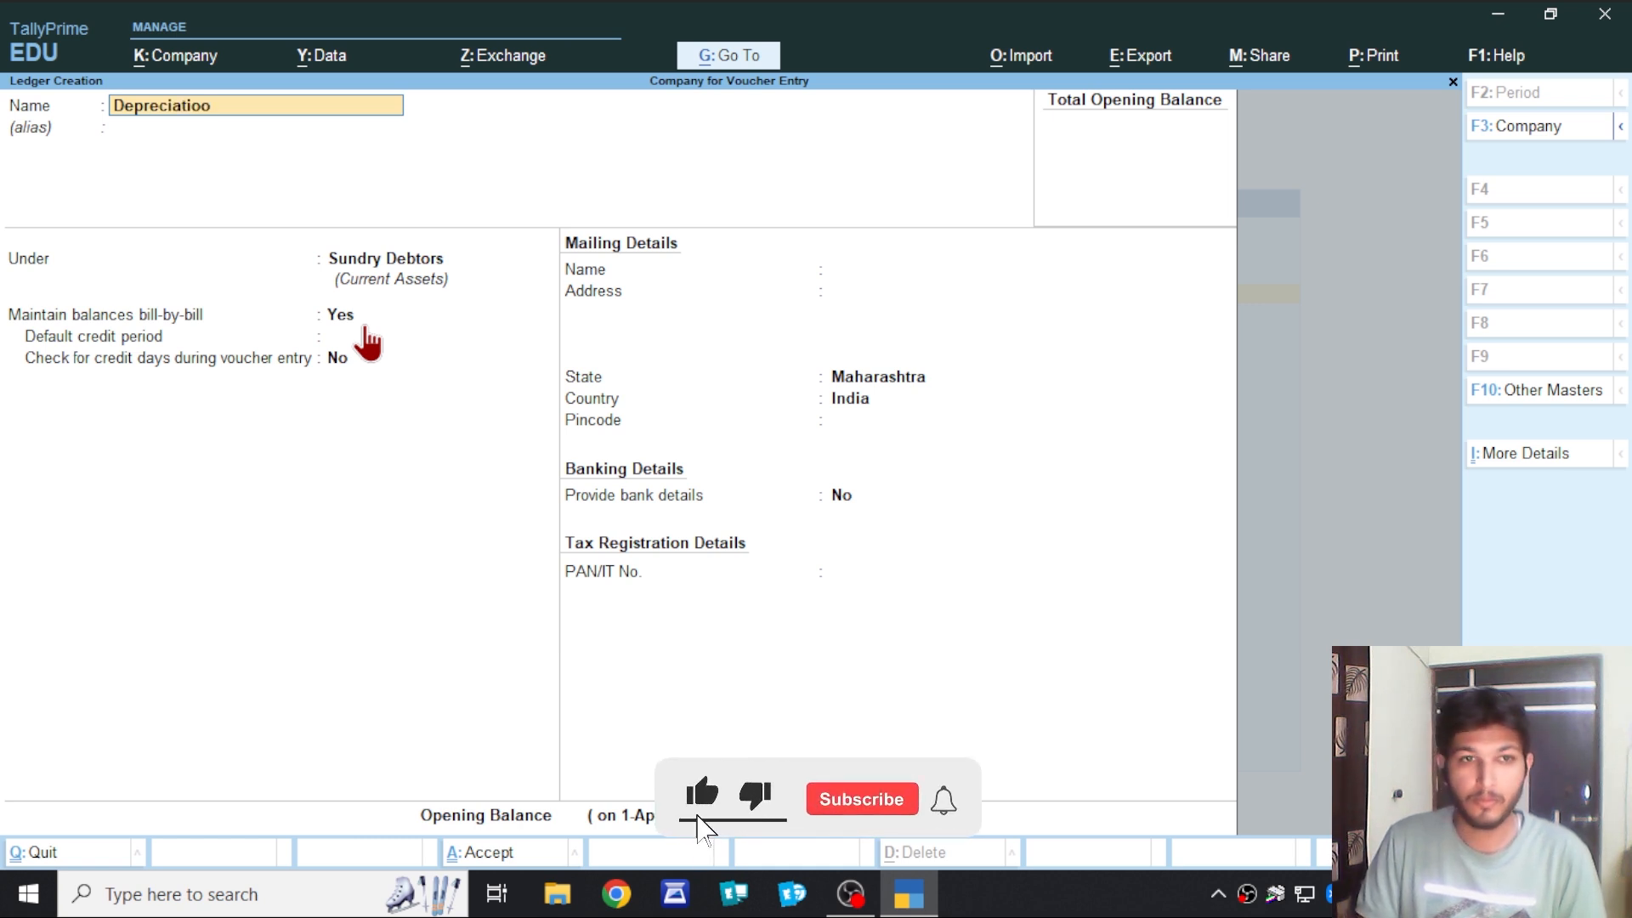
text(n)
key(Return)
key(Return)
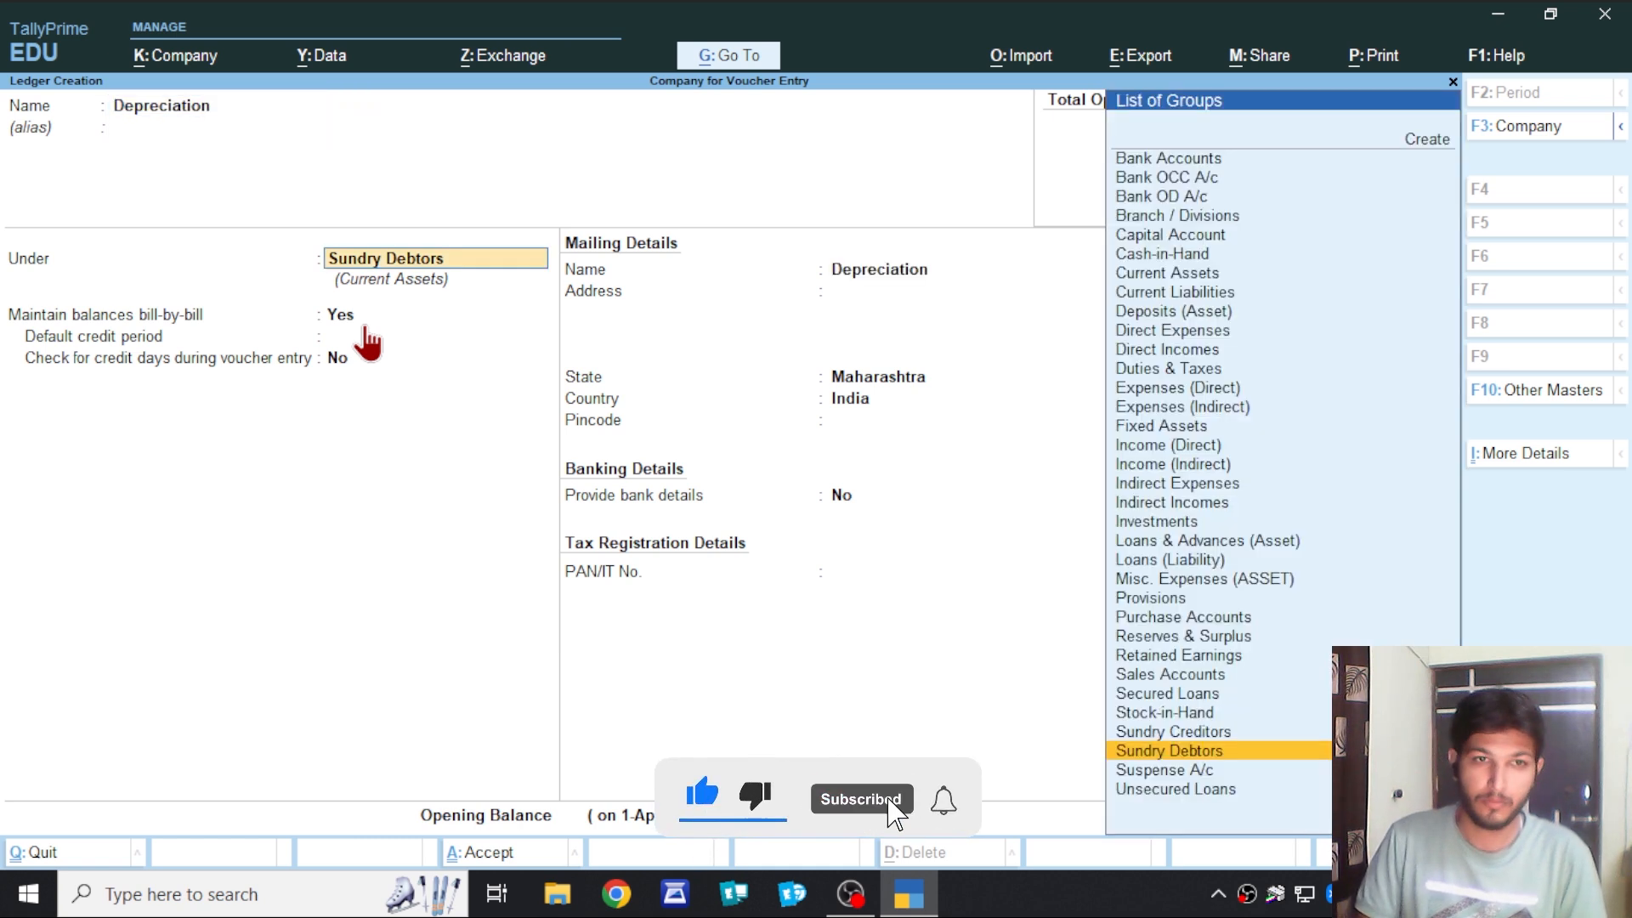
text(Ind)
key(Down)
key(Down)
key(Down)
key(Up)
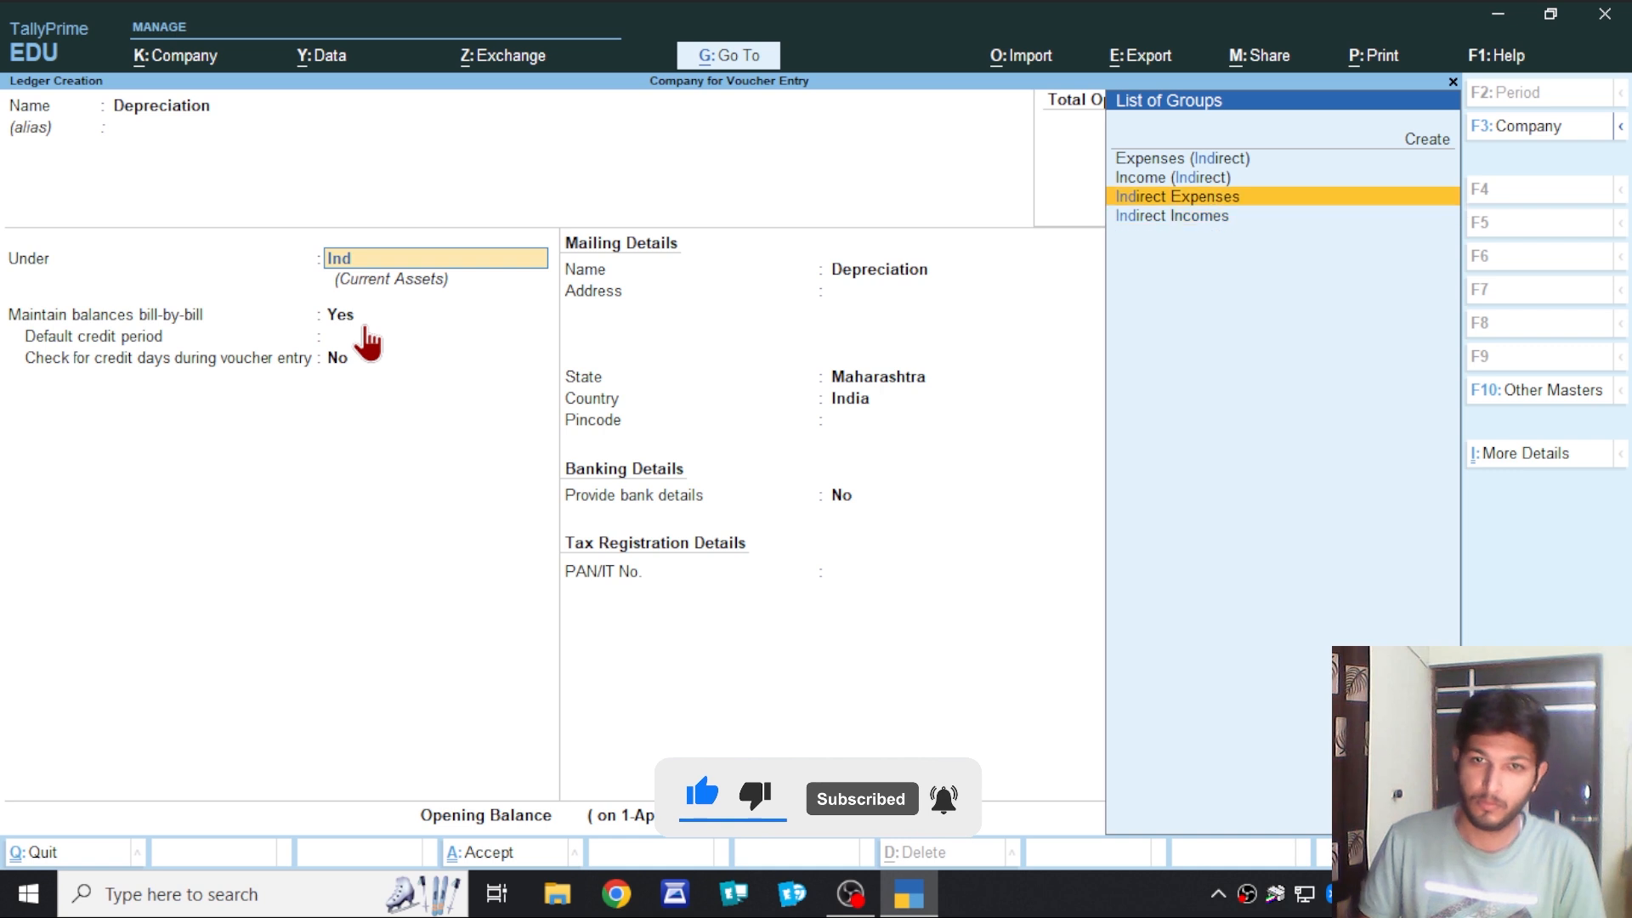
key(Return)
key(ctrl+a)
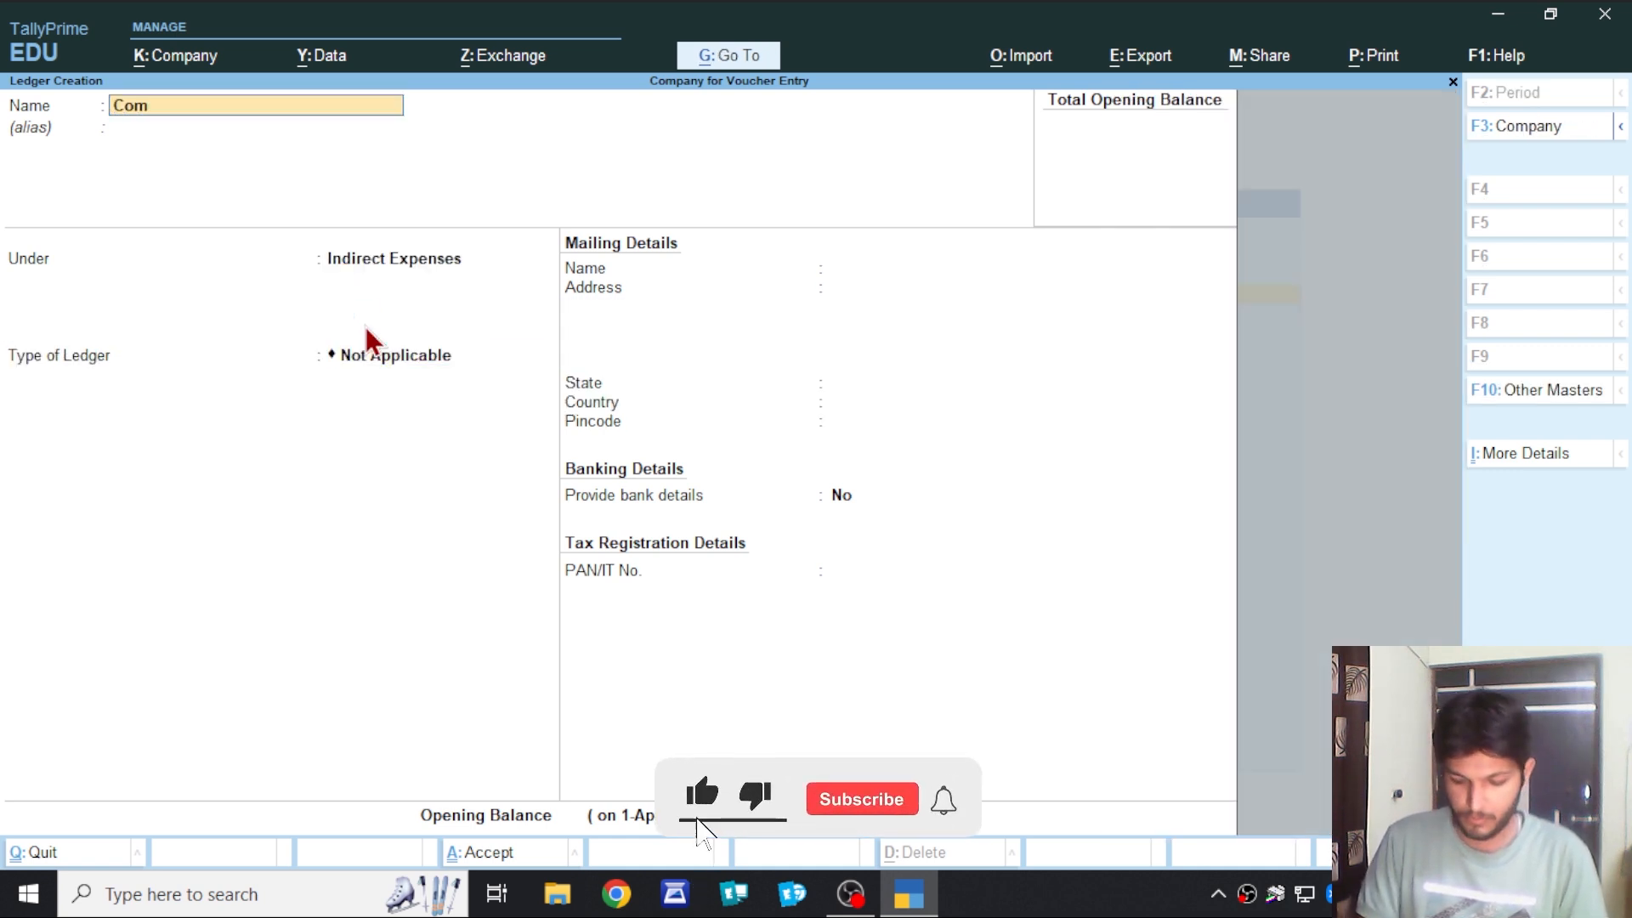
Create a ledger named "Commission Received" under the Indirect Incomes group, keeping the ledger type as Not Applicable.
text(Commissionb)
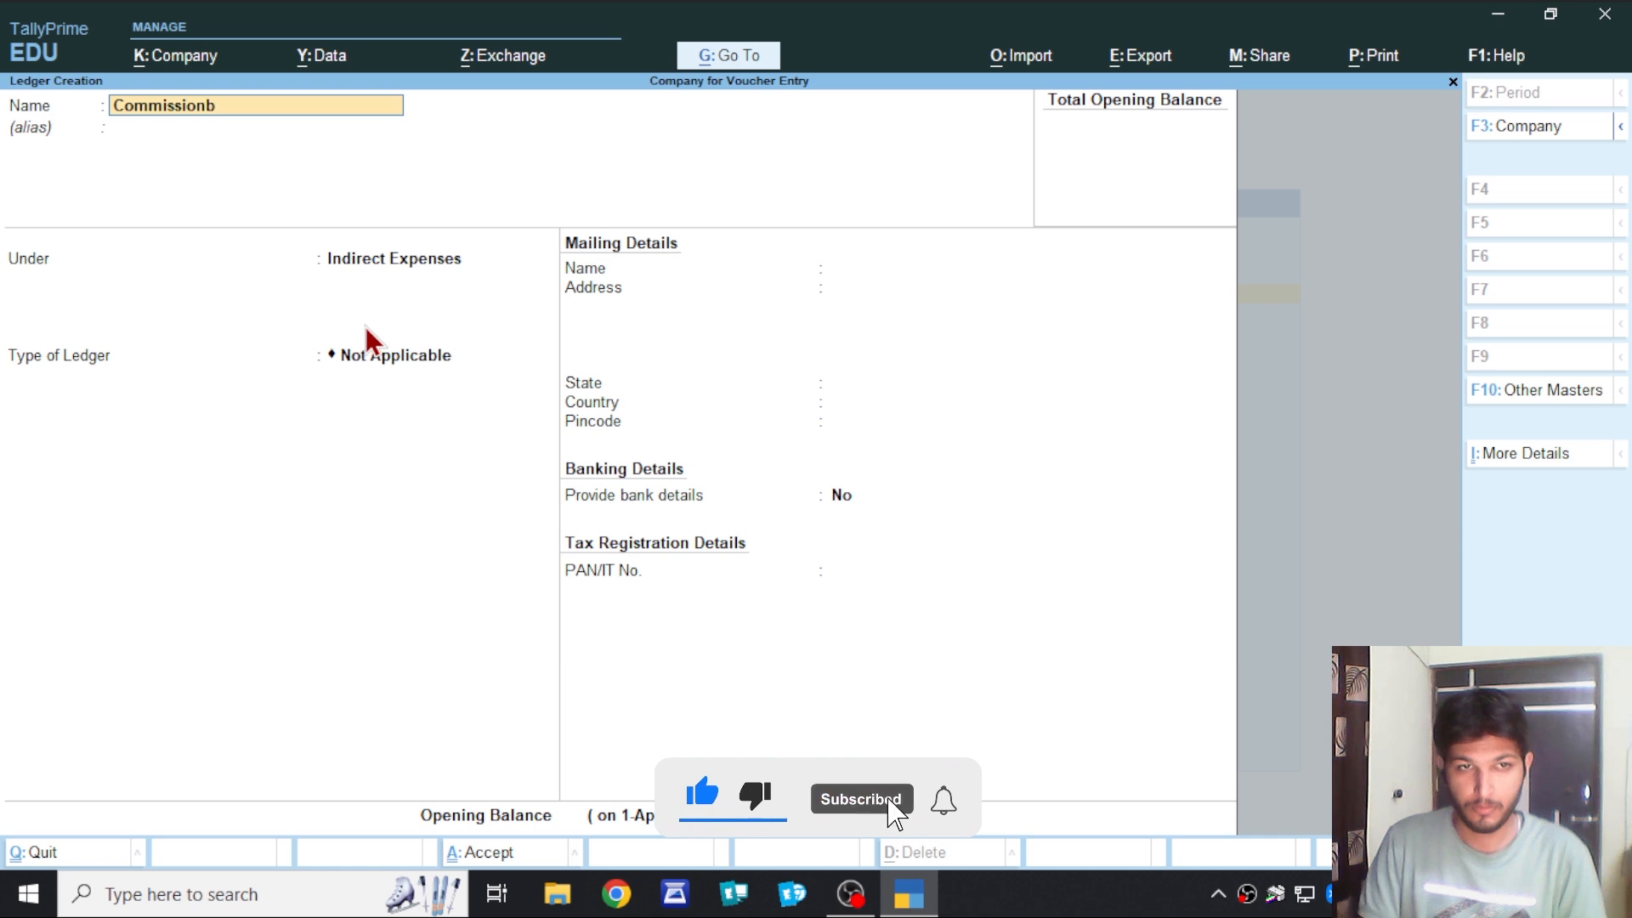
text( Recd)
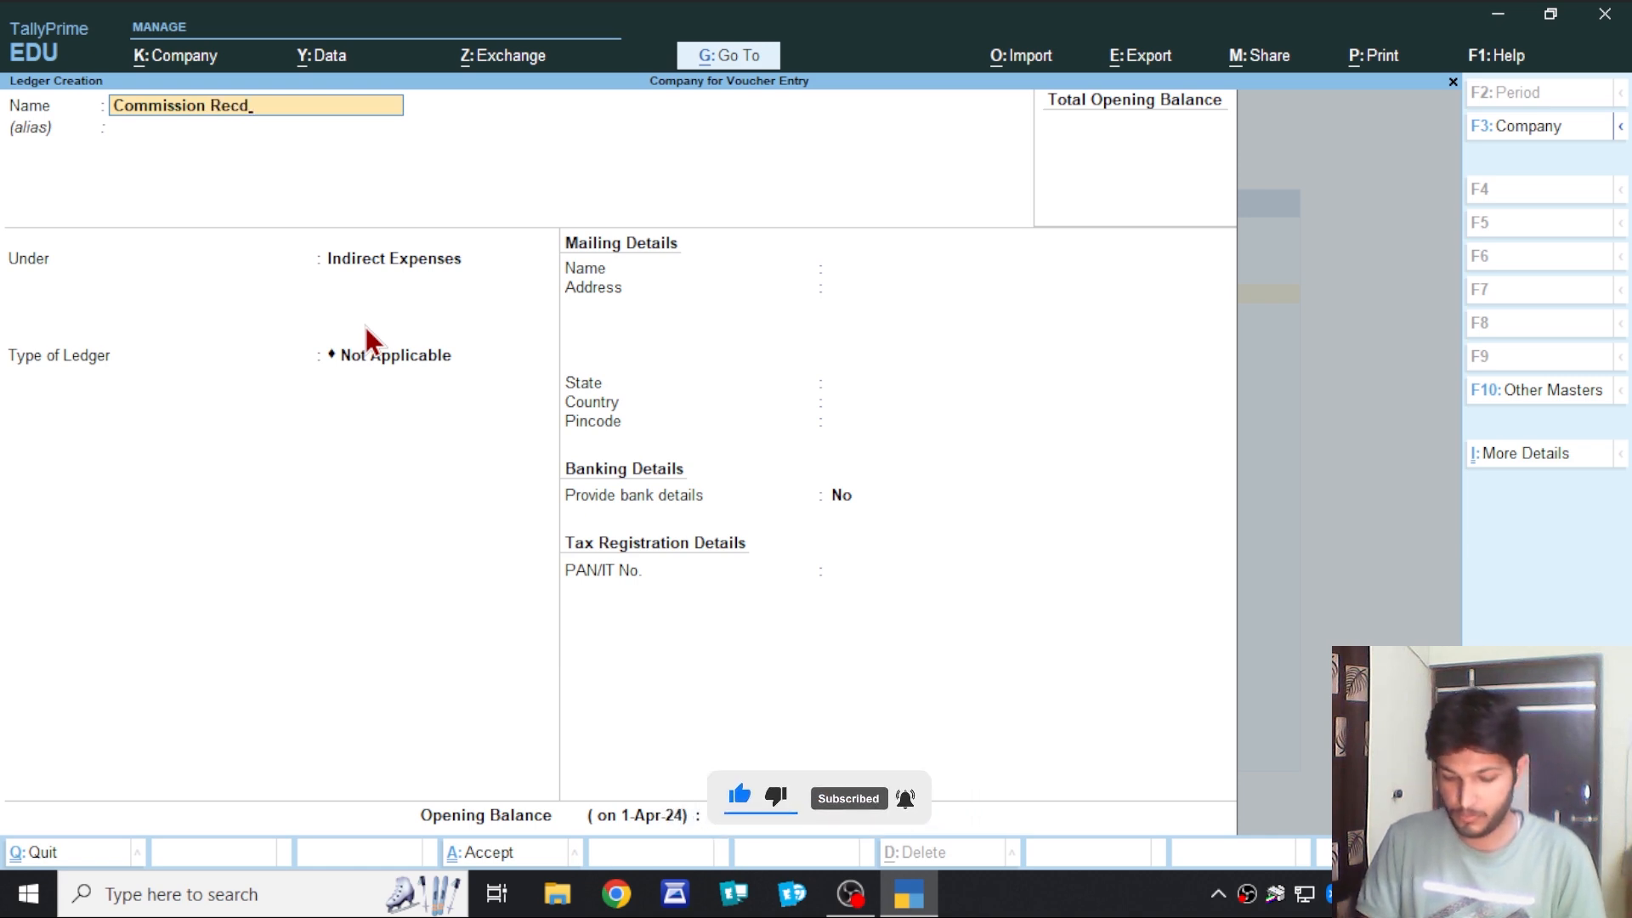
key(BackSpace)
text(eived)
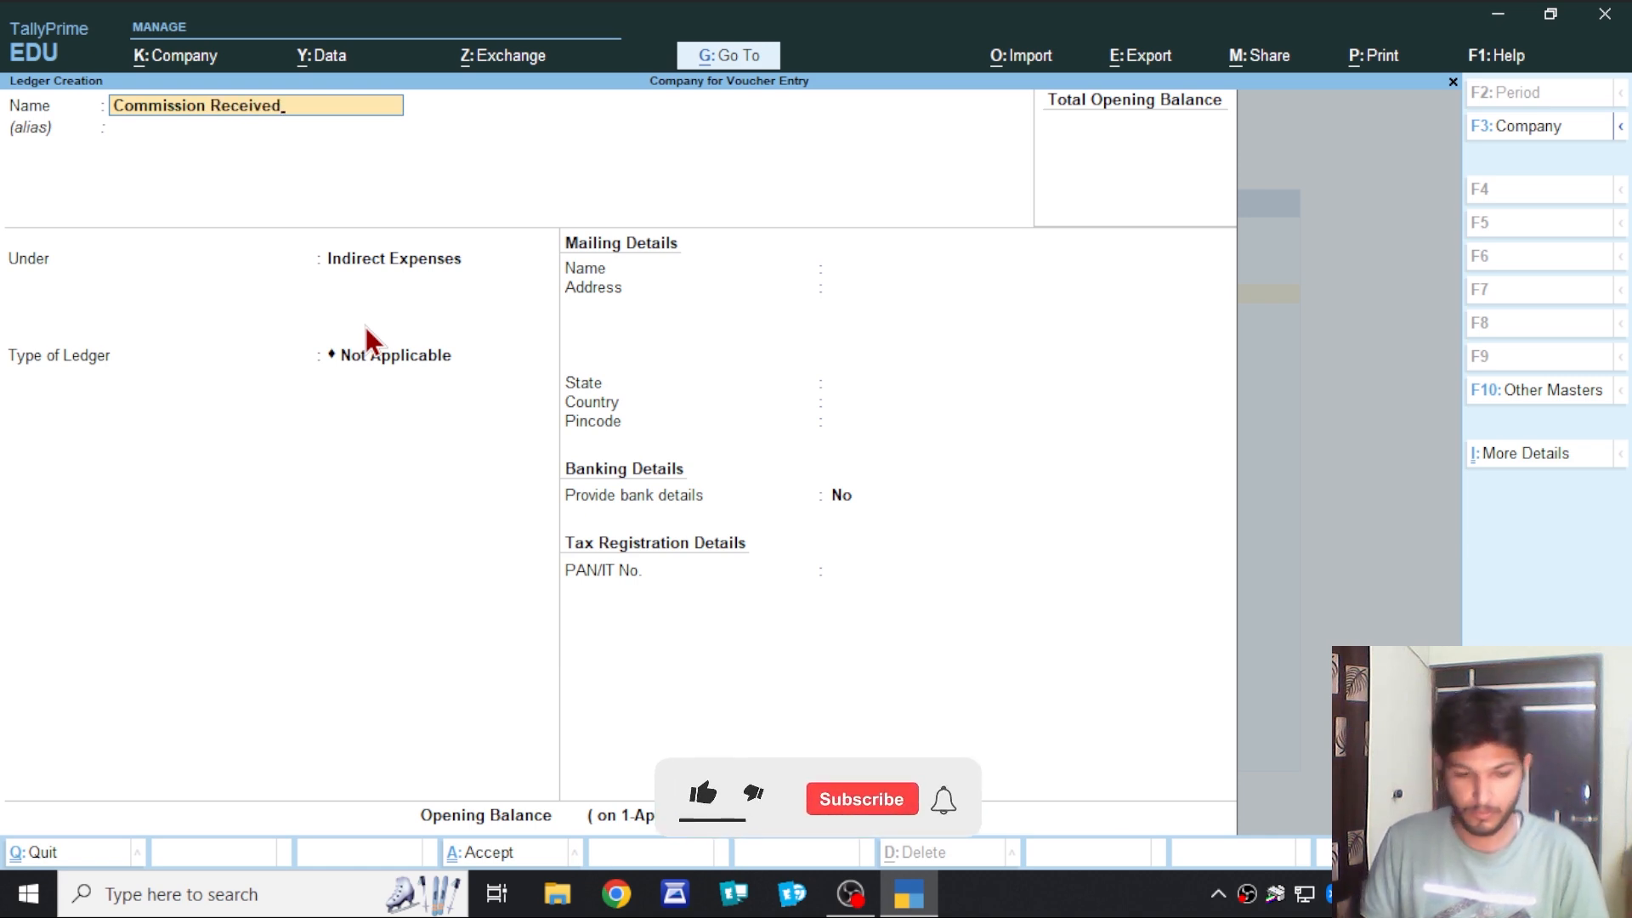
key(Return)
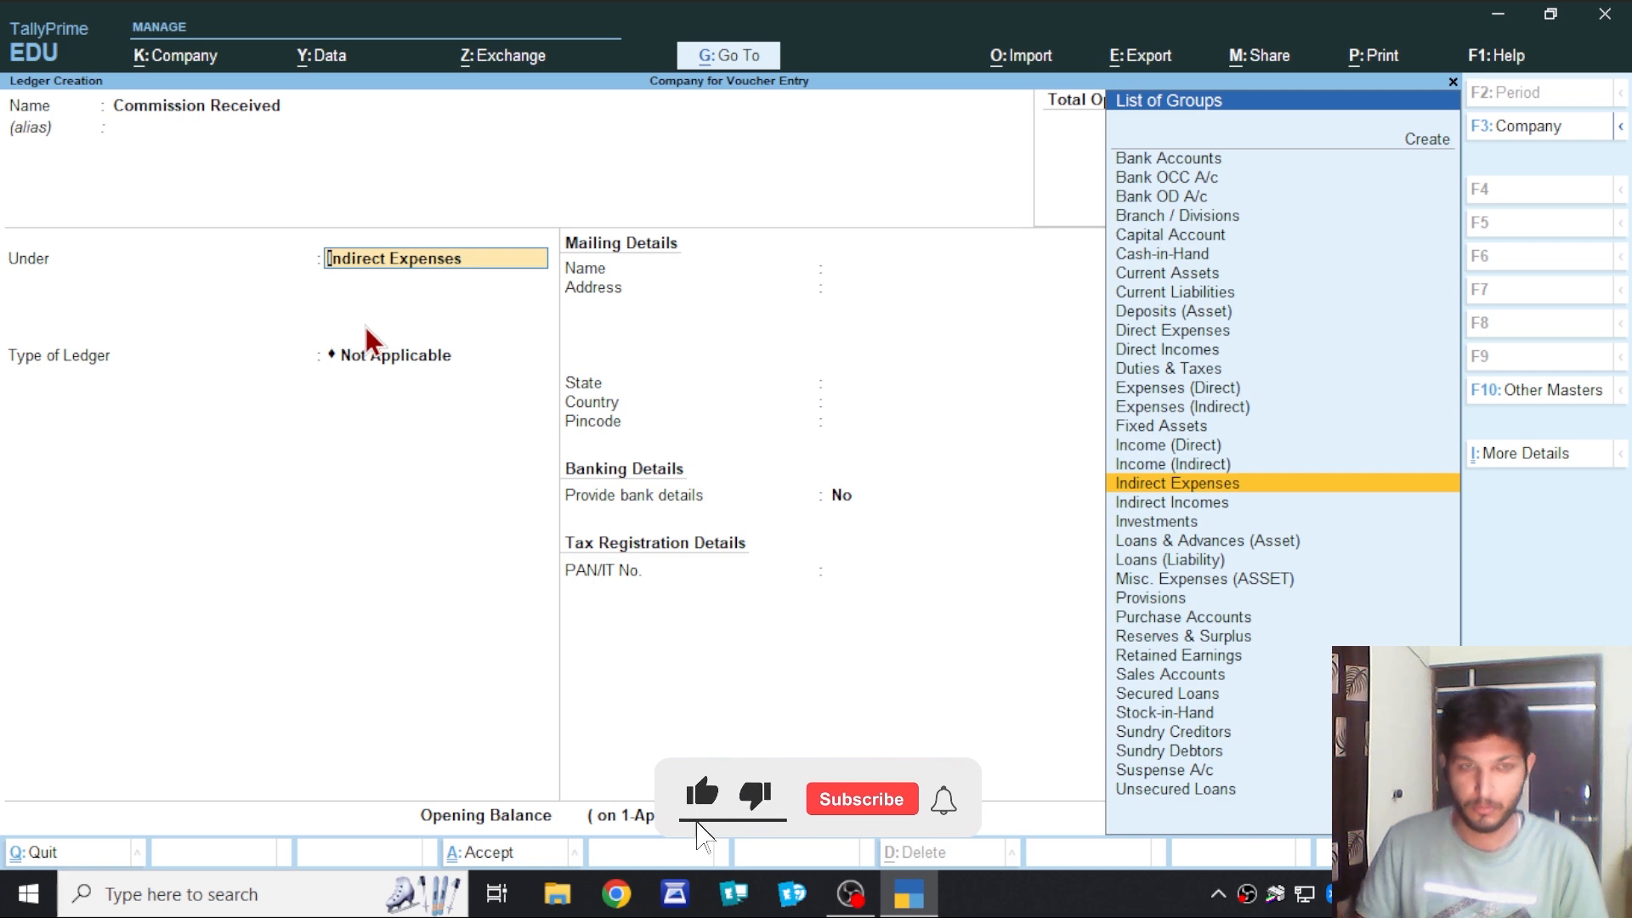
text(In)
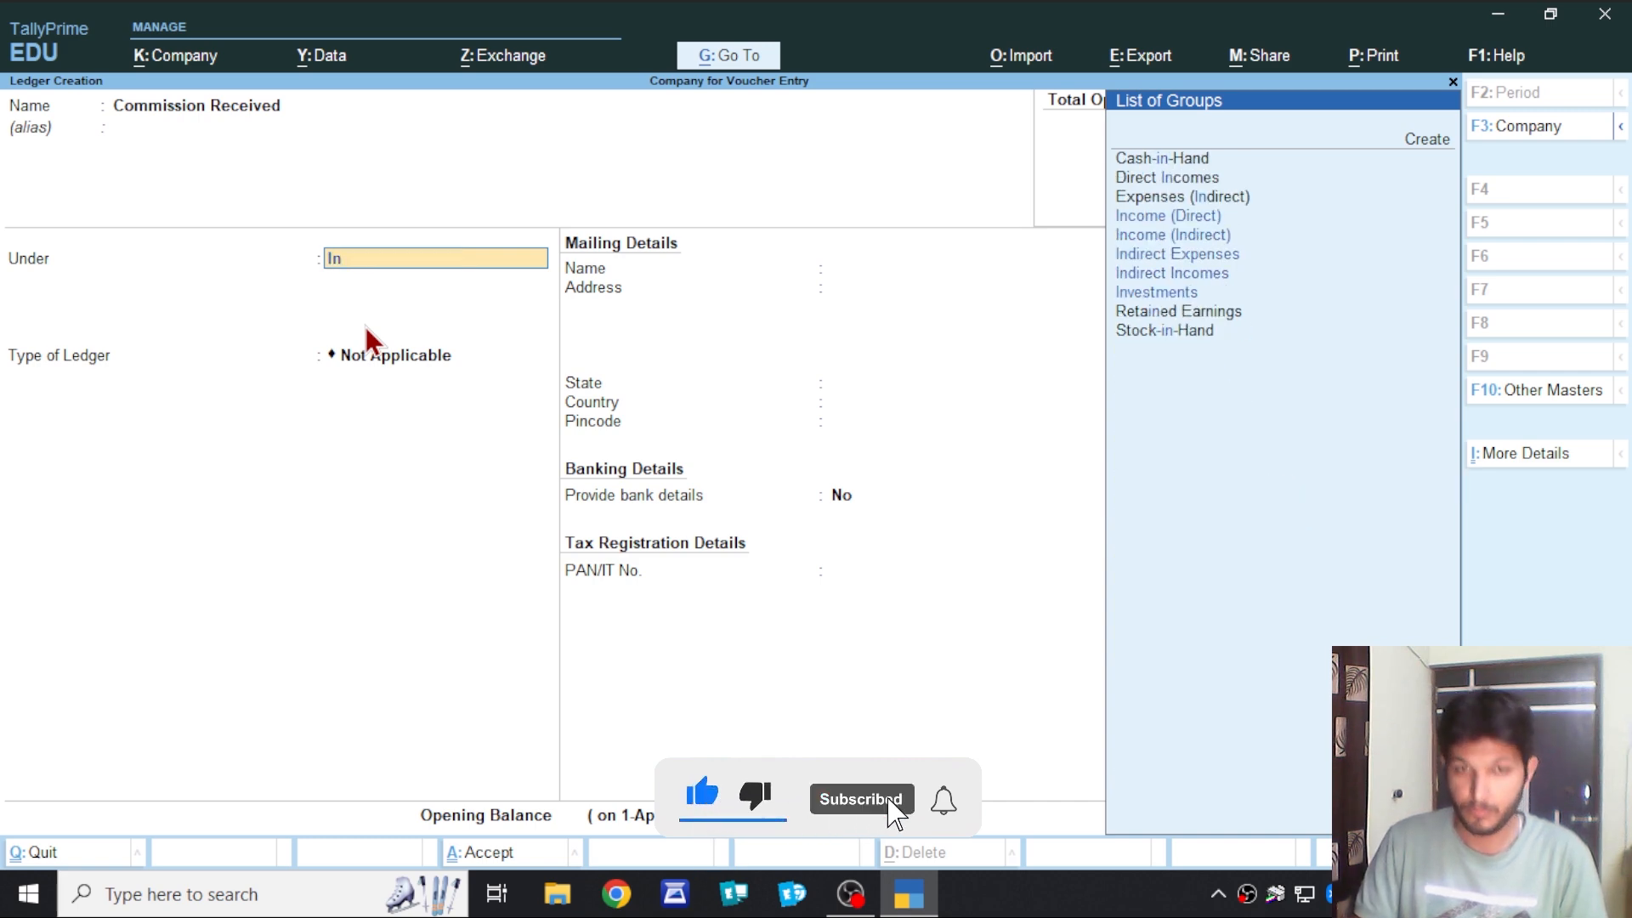
key(Return)
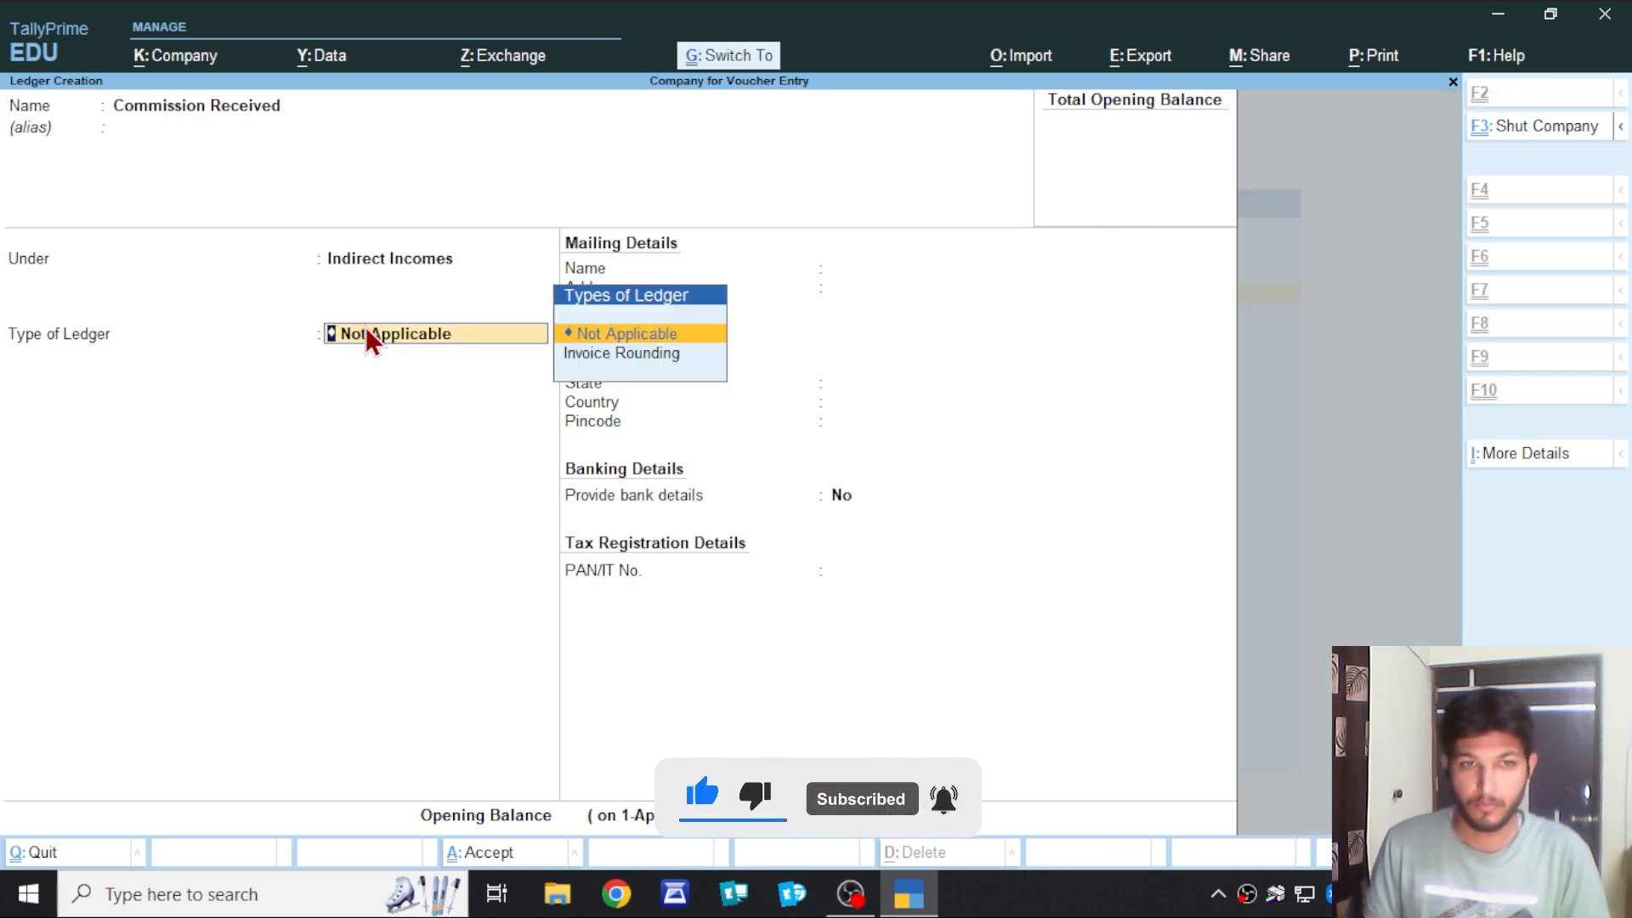
key(ctrl+a)
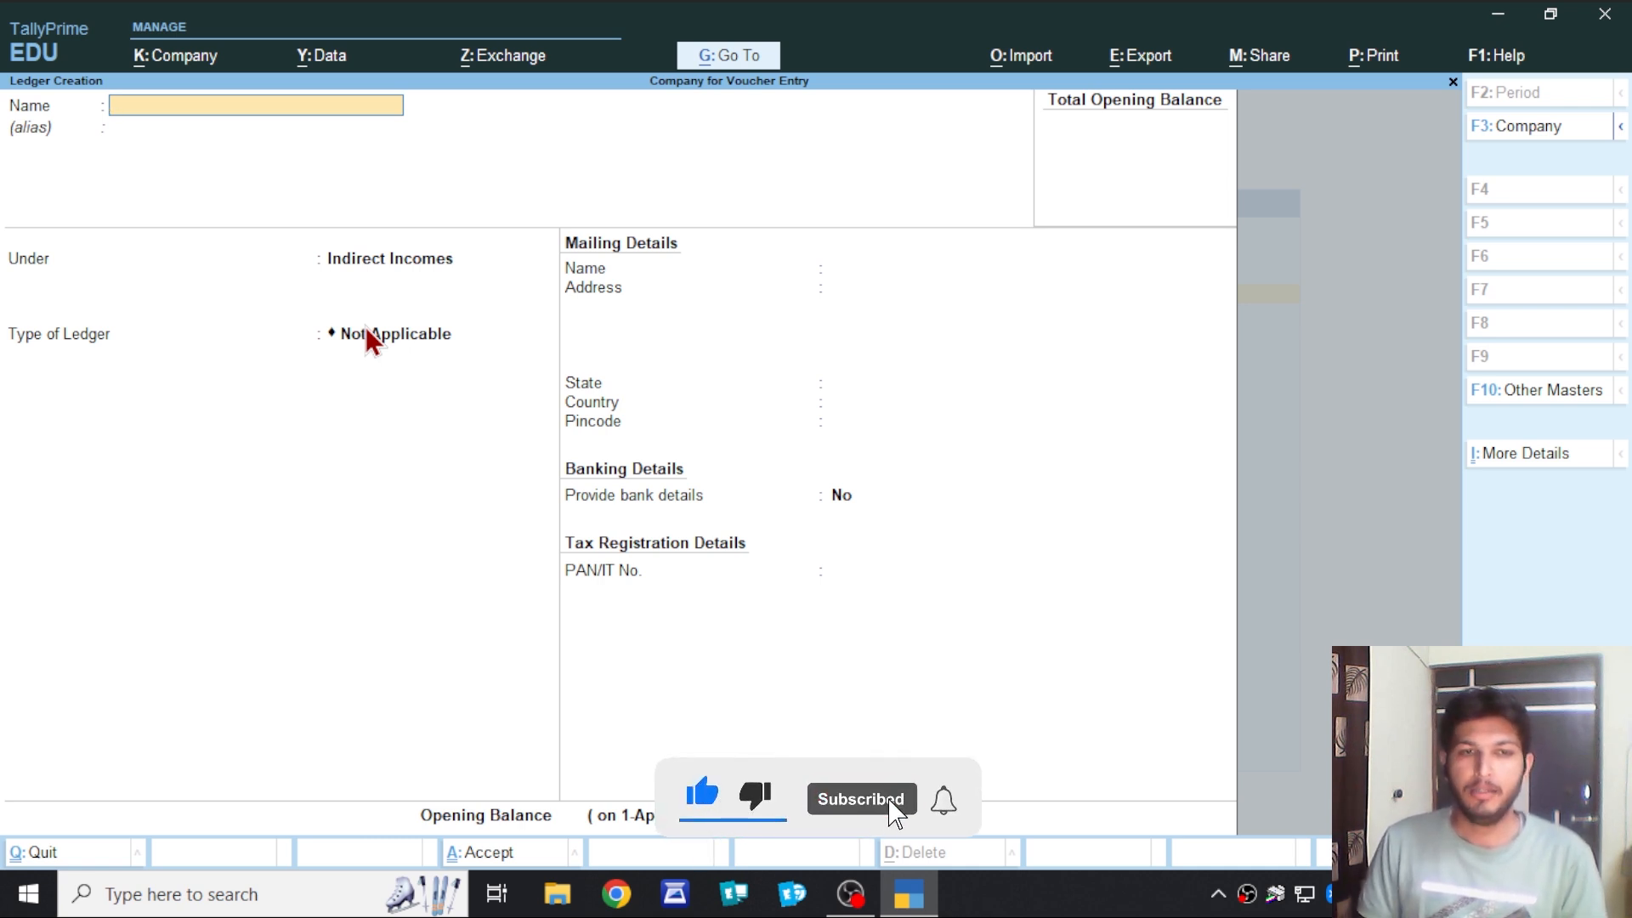
Leave ledger creation and open voucher entry, checking the available voucher types and keeping Payment.
key(Escape)
key(Return)
key(Escape)
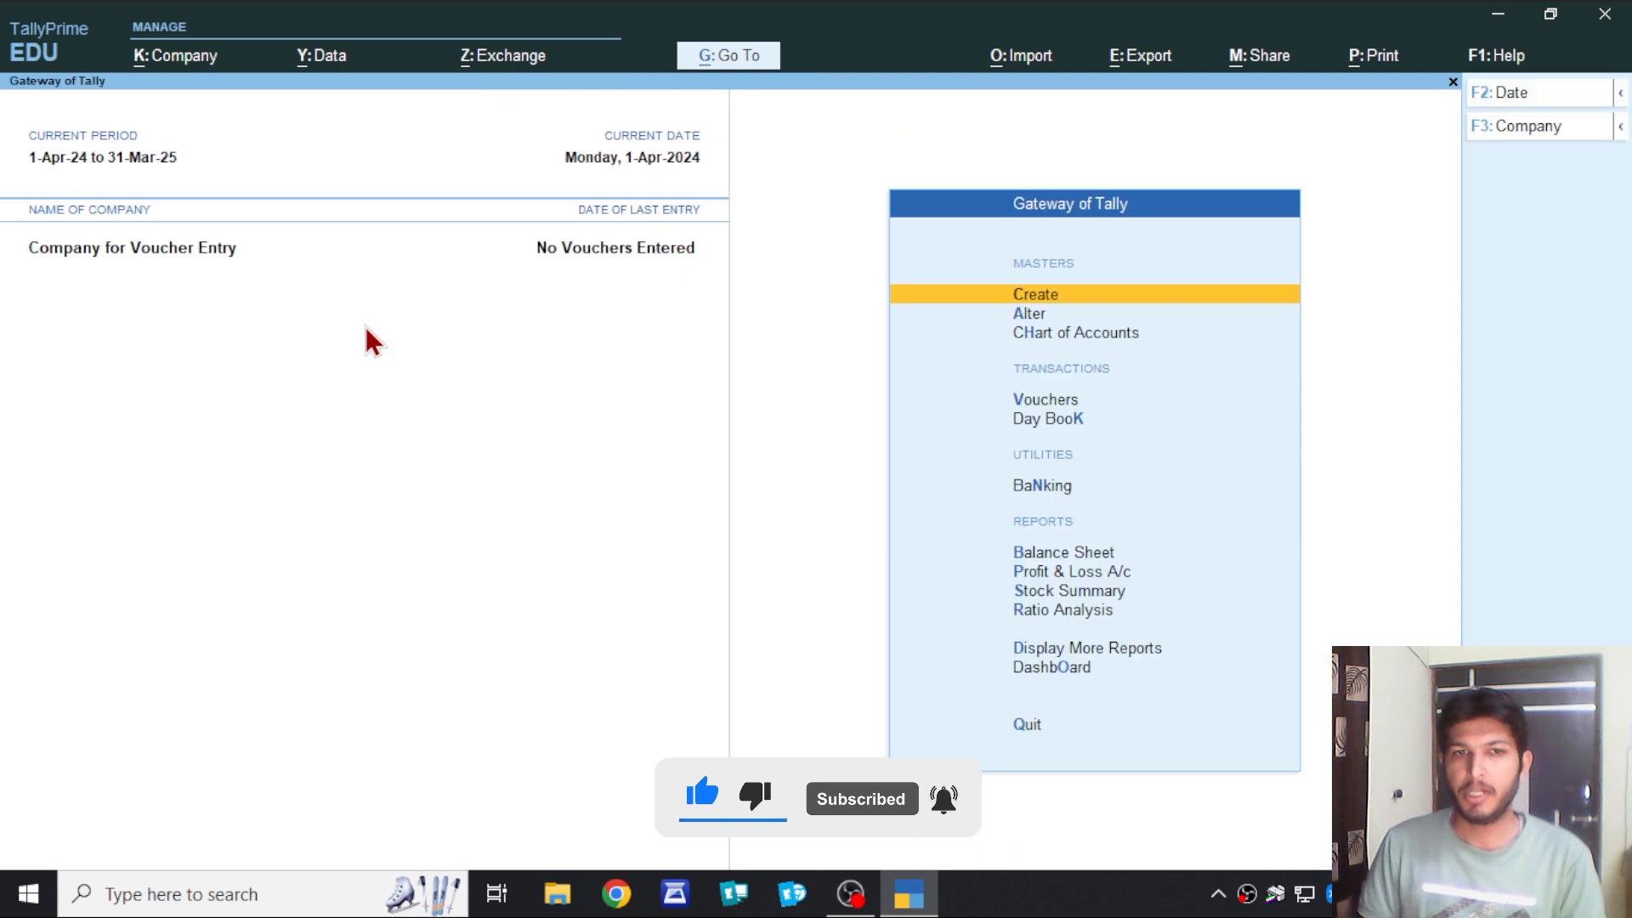
key(Down)
key(Down)
key(Down)
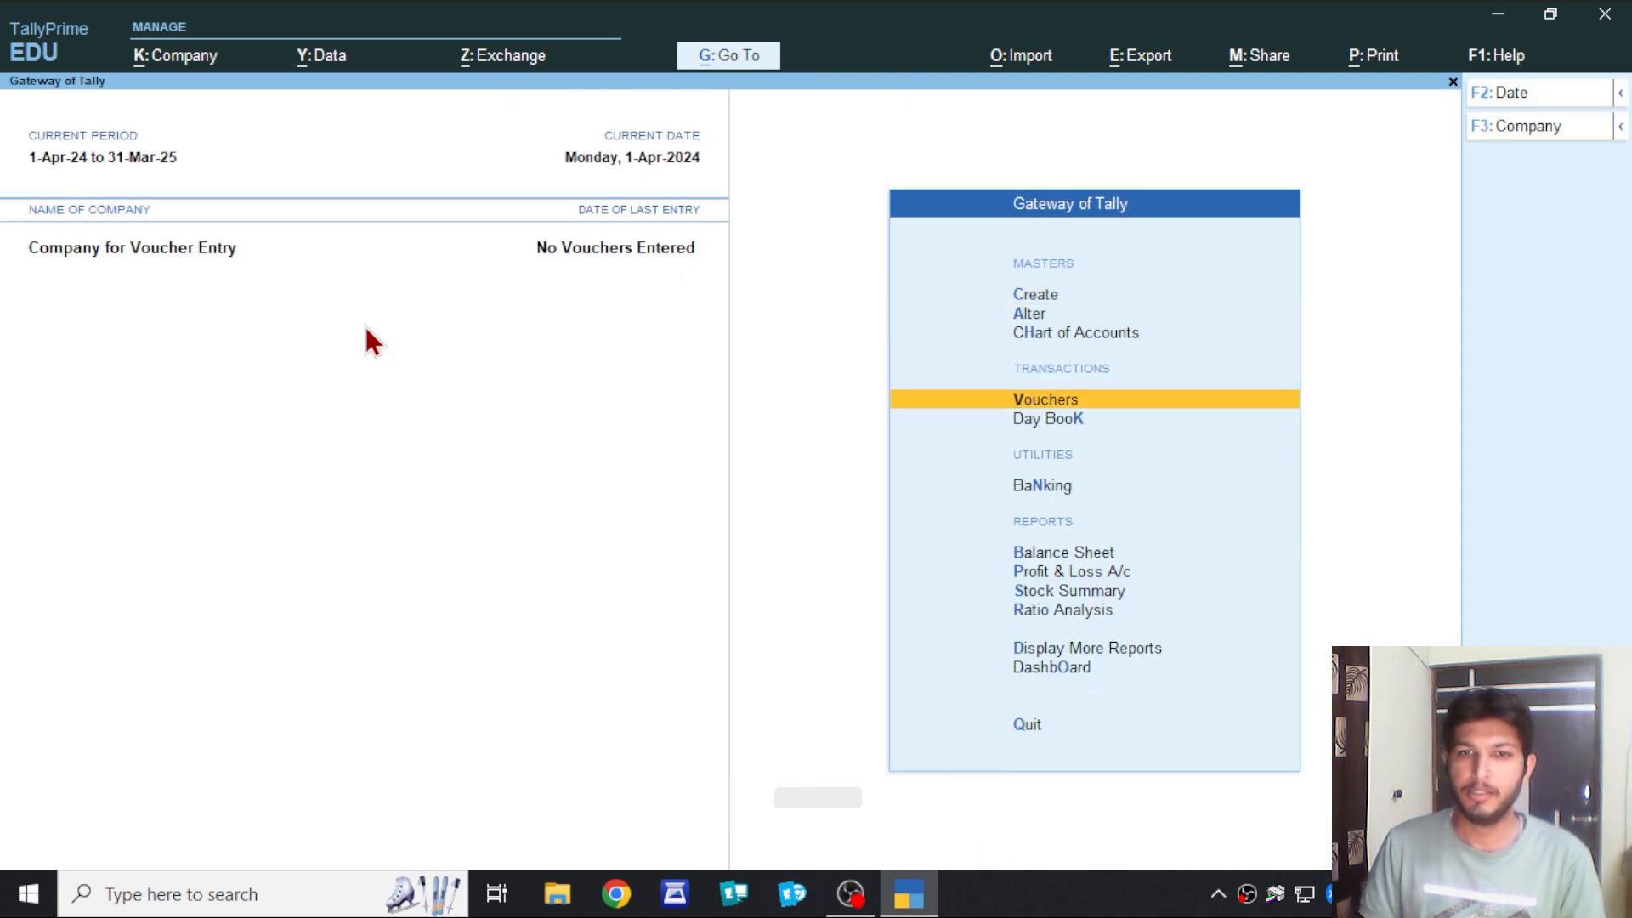
key(Return)
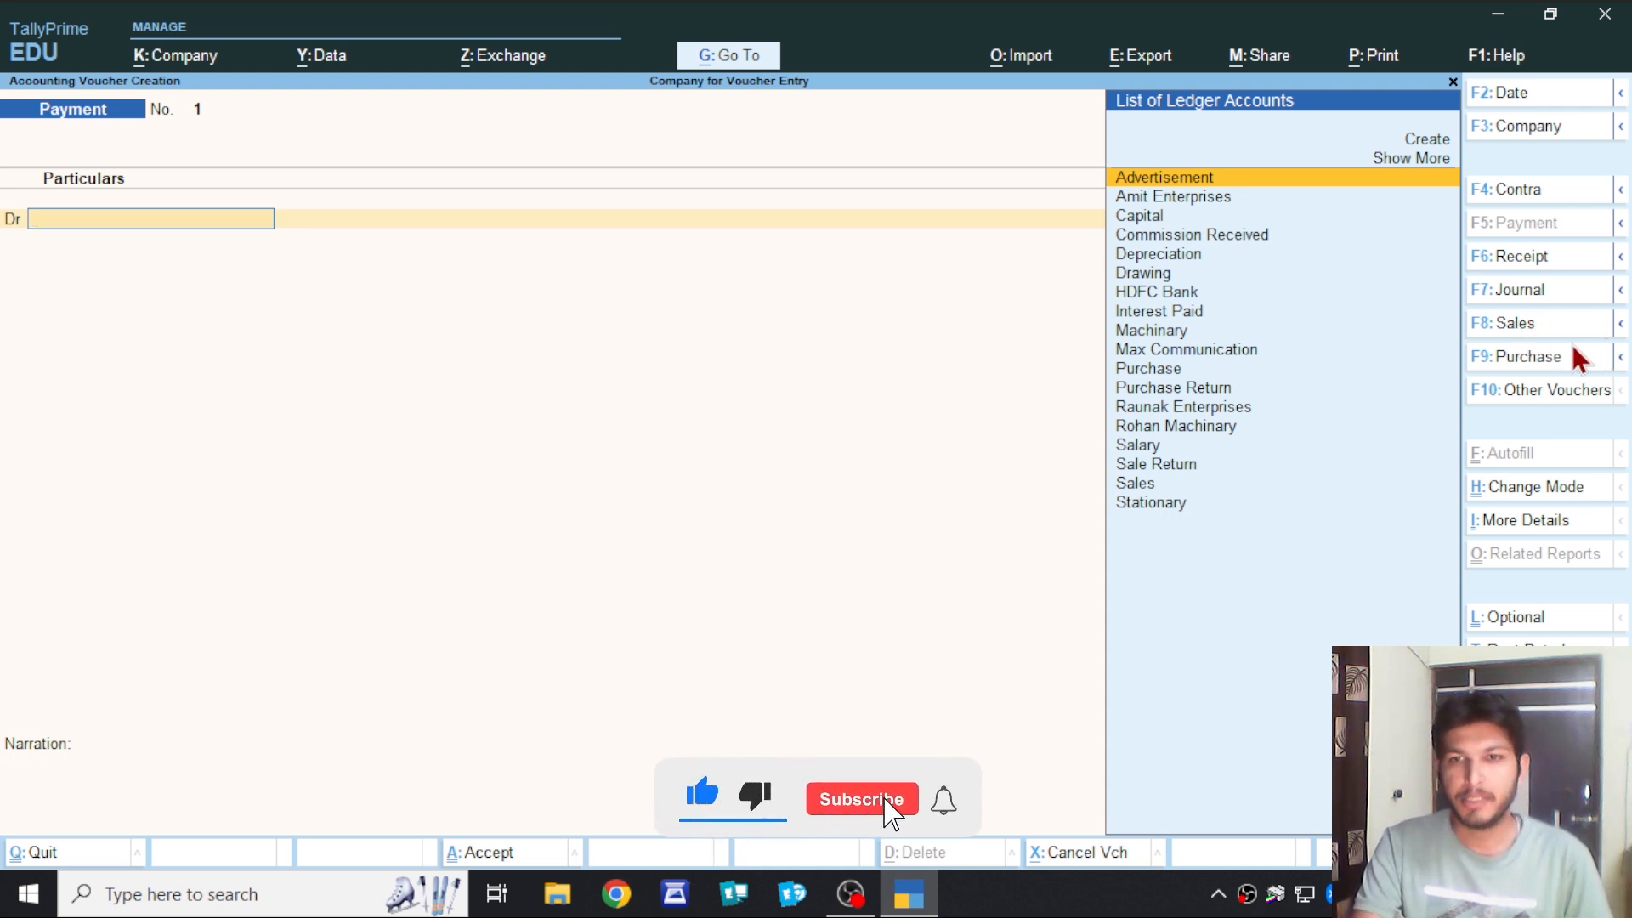
click(1561, 390)
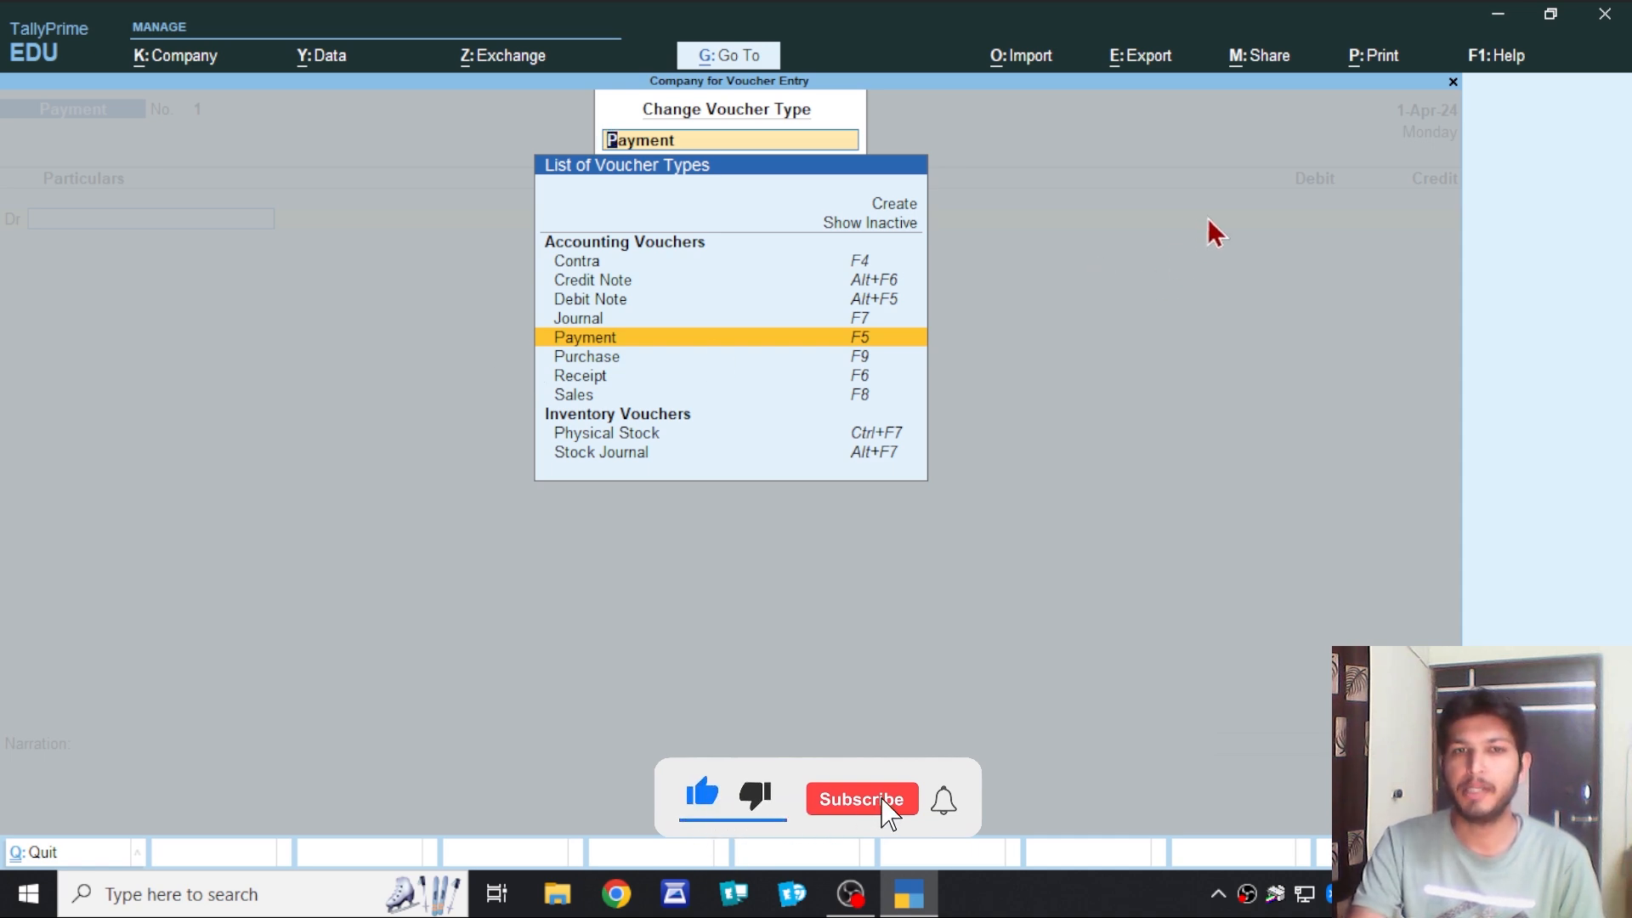
key(Return)
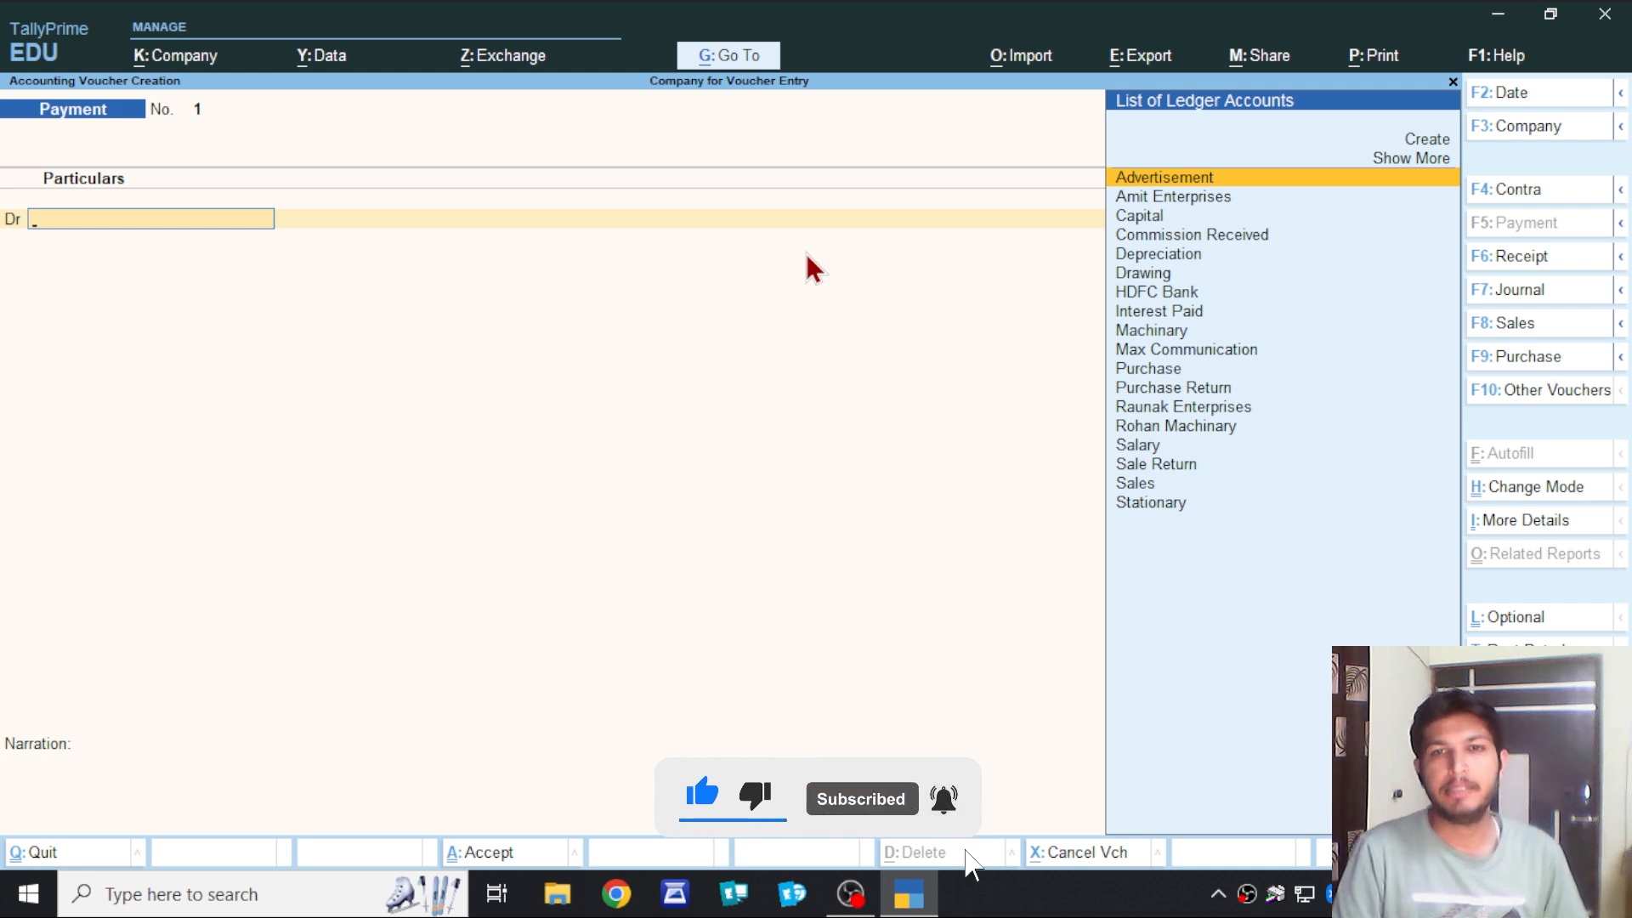
Switch to a Receipt voucher and credit the Capital ledger with 12,00,000.
click(1540, 256)
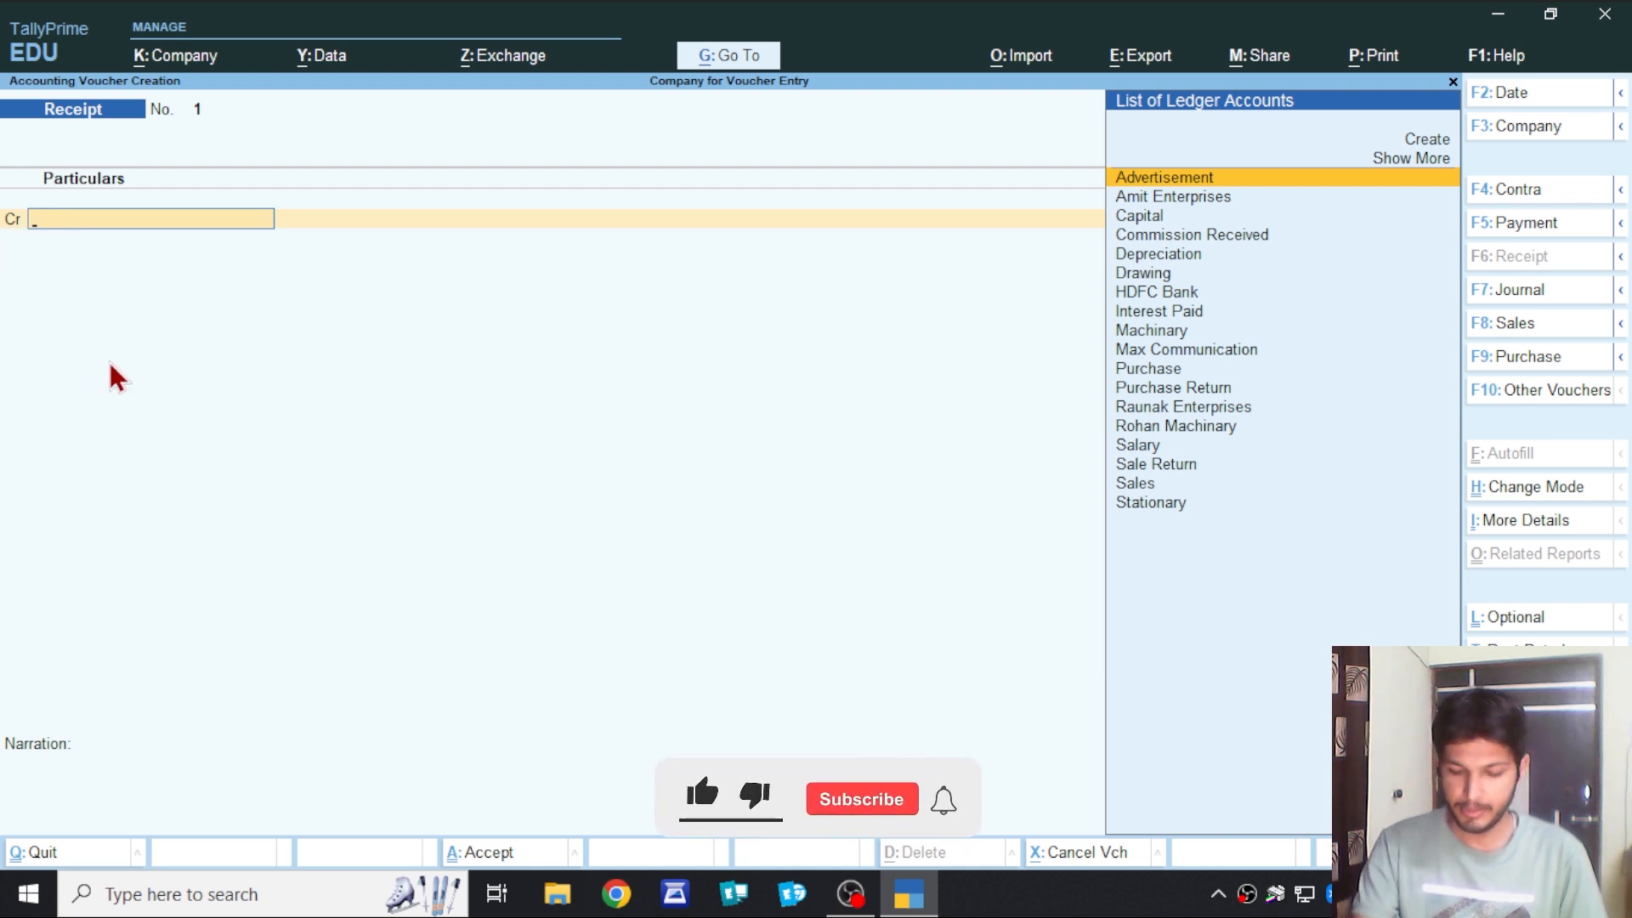
text(Cap)
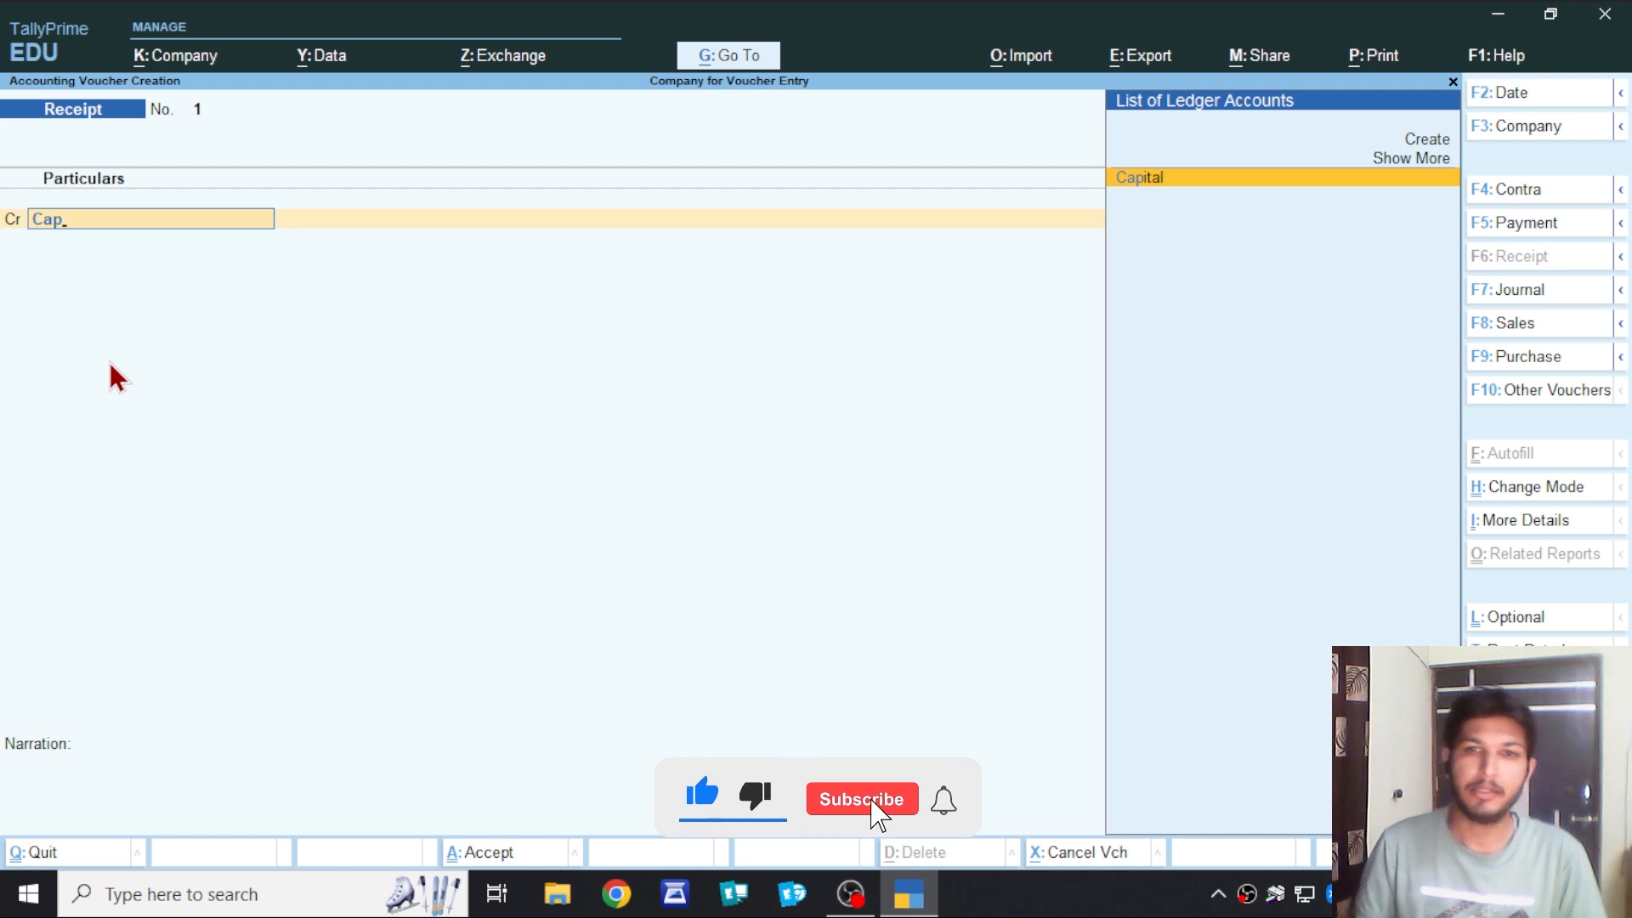
key(Return)
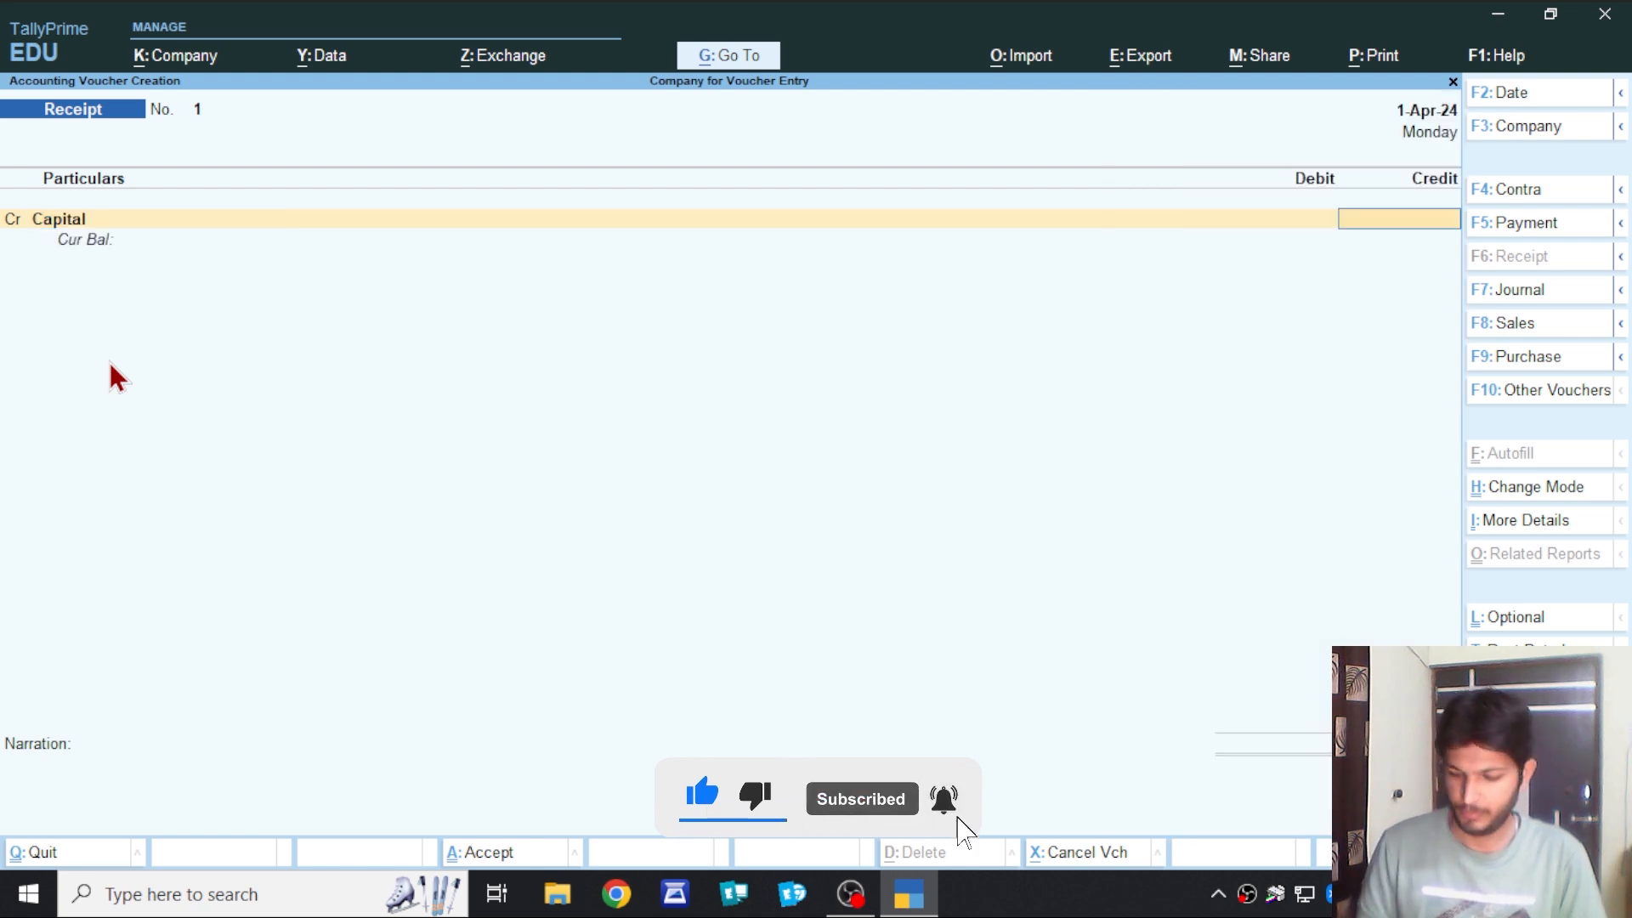
text(12,00,000)
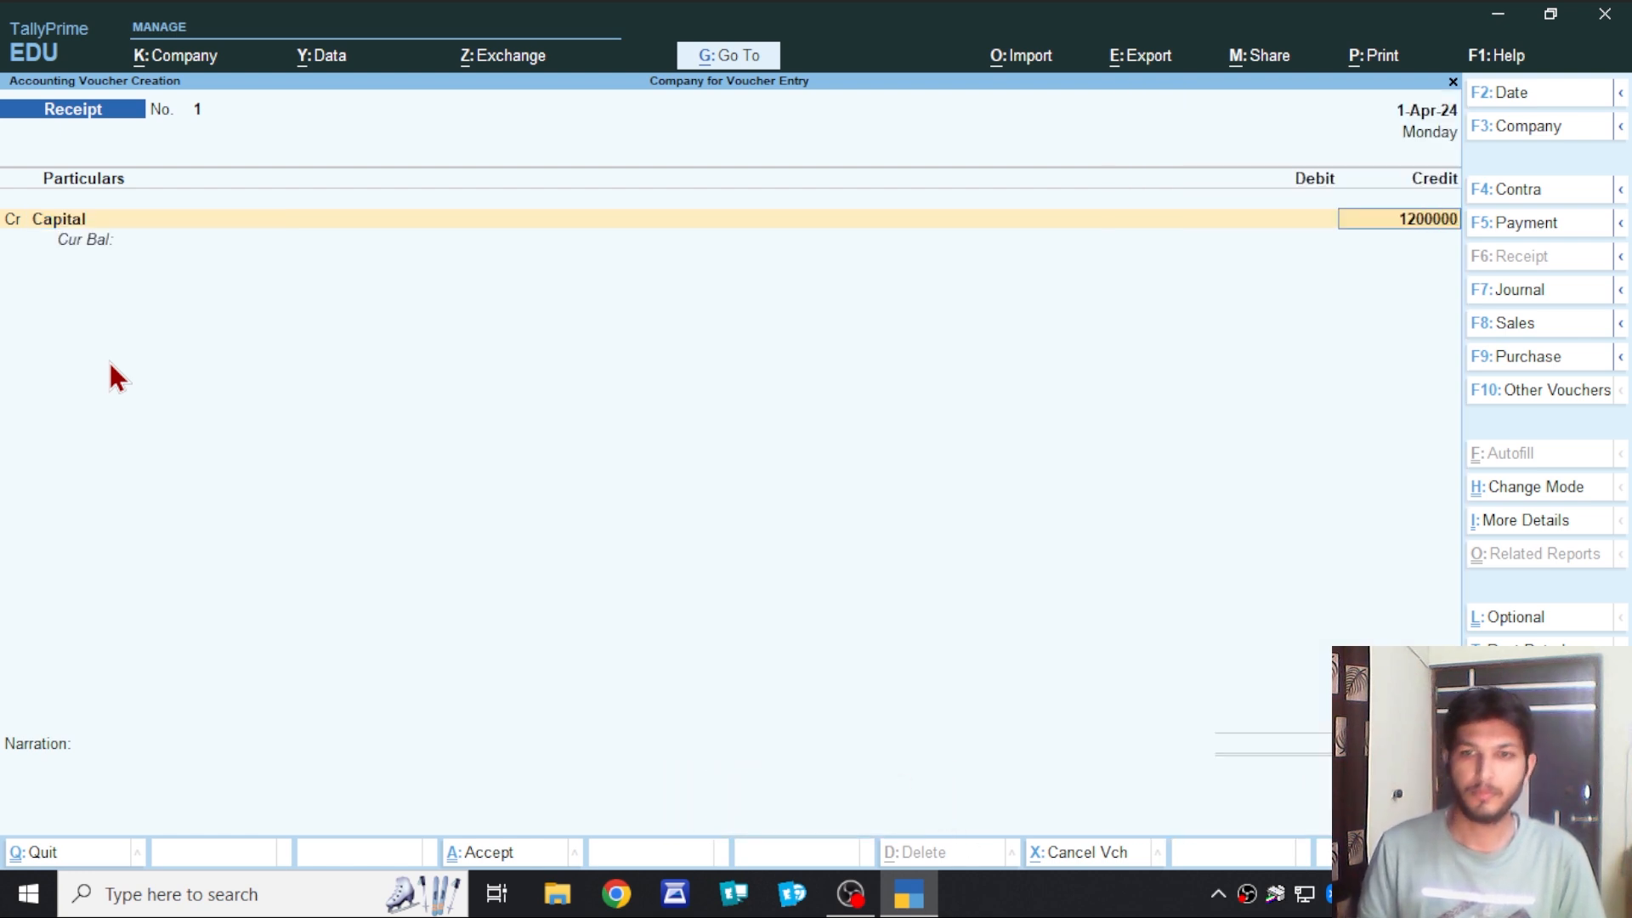
key(Return)
key(Return)
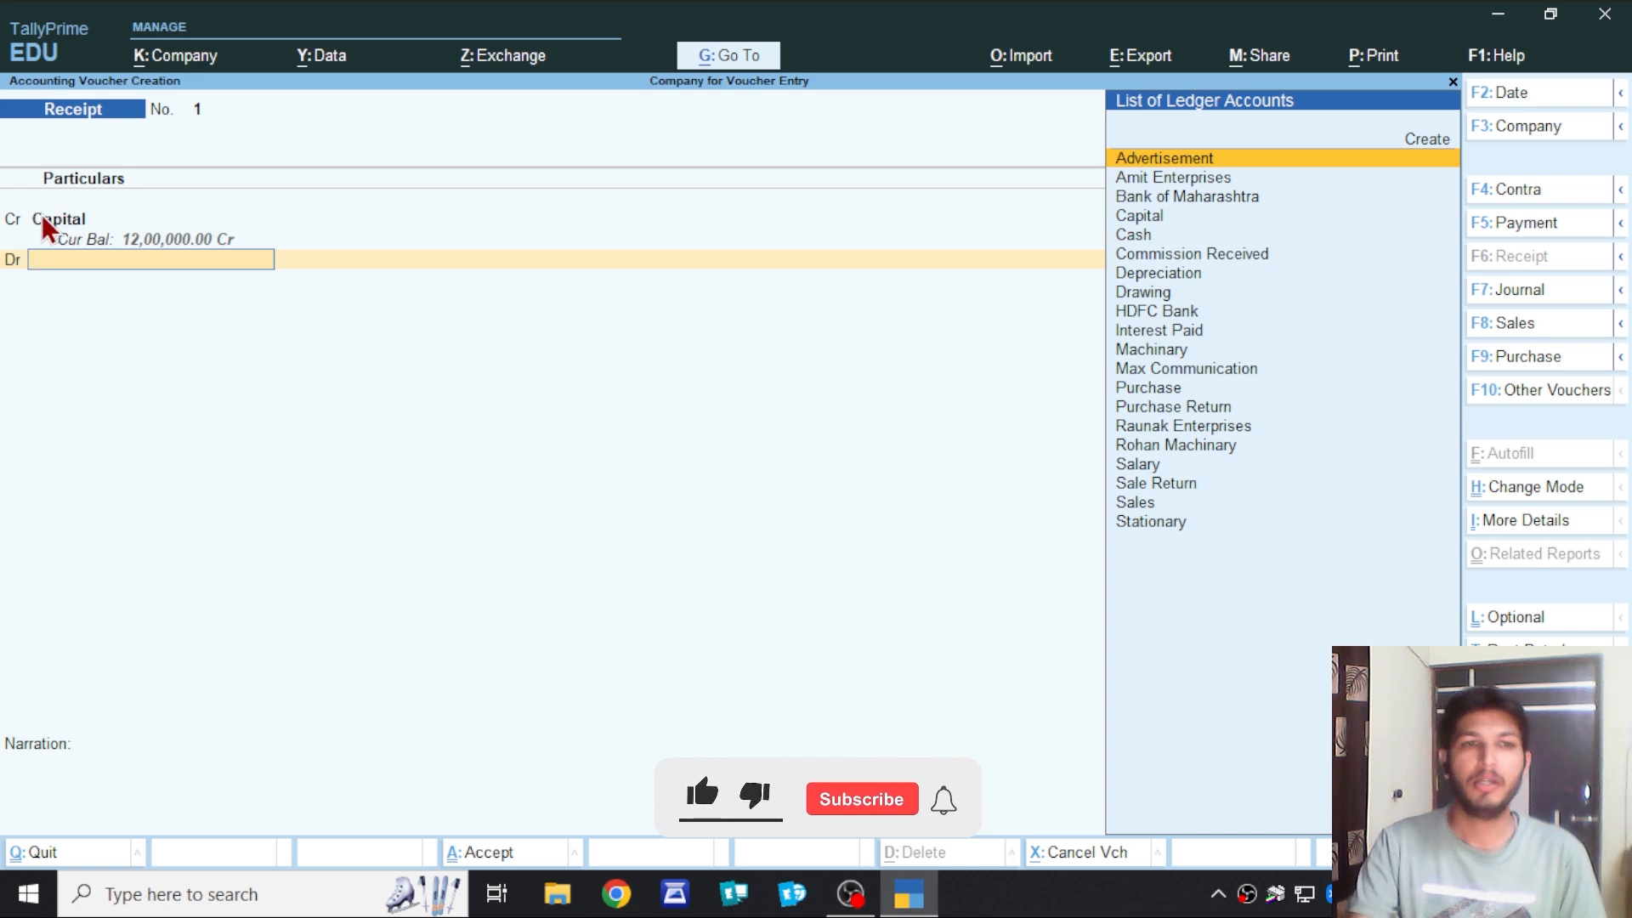
Debit the Cash ledger with 12,00,000 in the receipt voucher.
text(Cash)
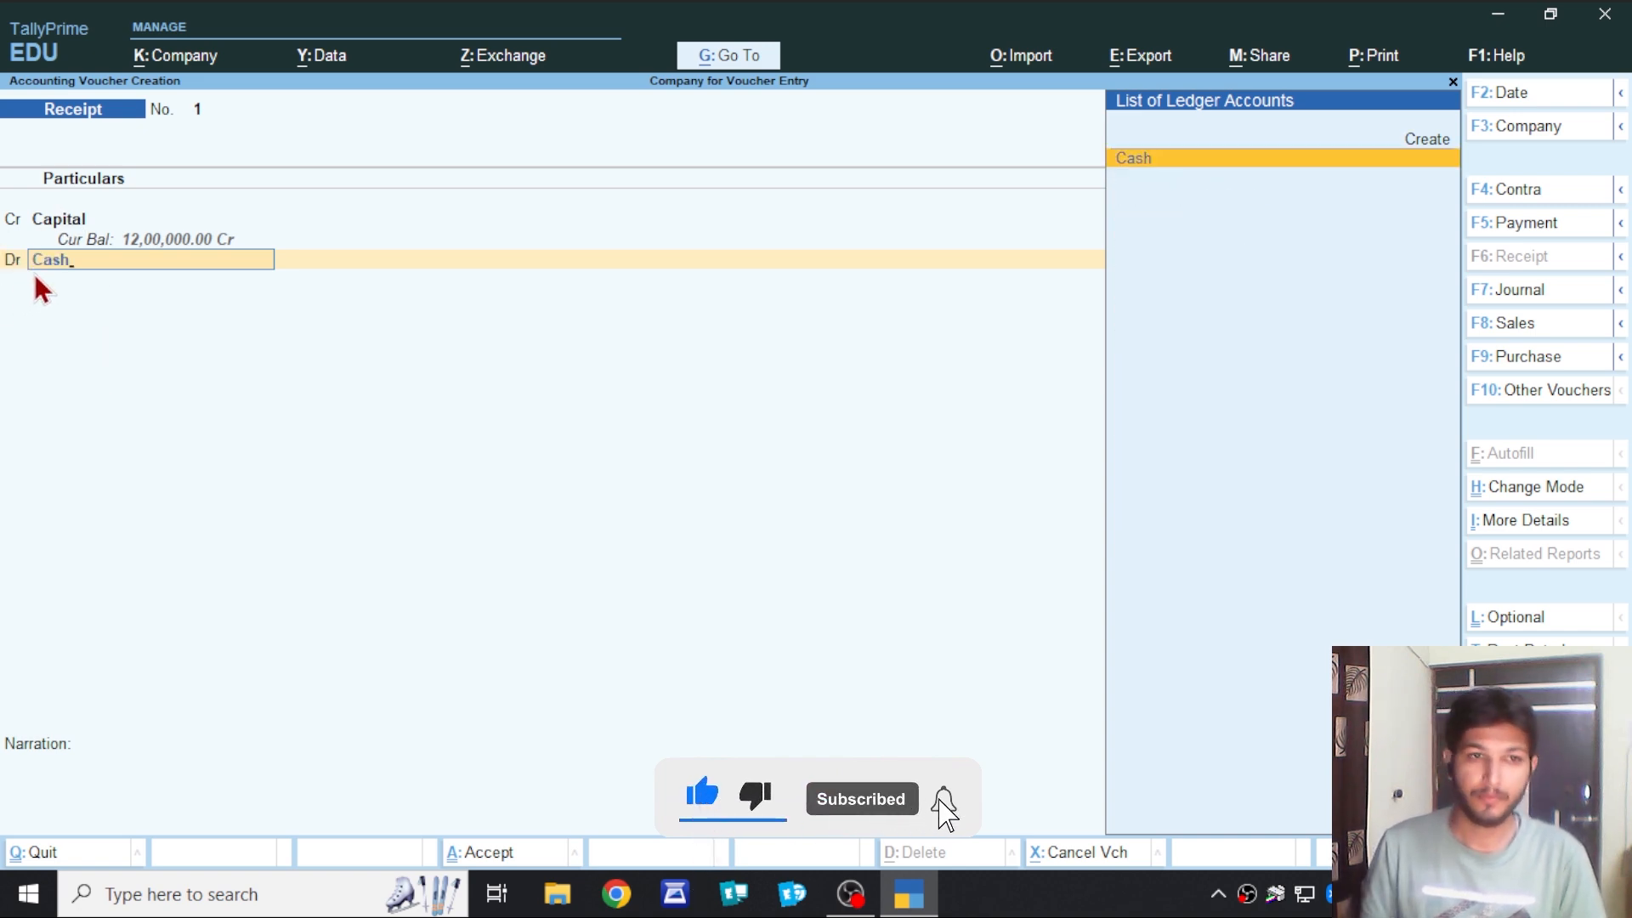
key(Return)
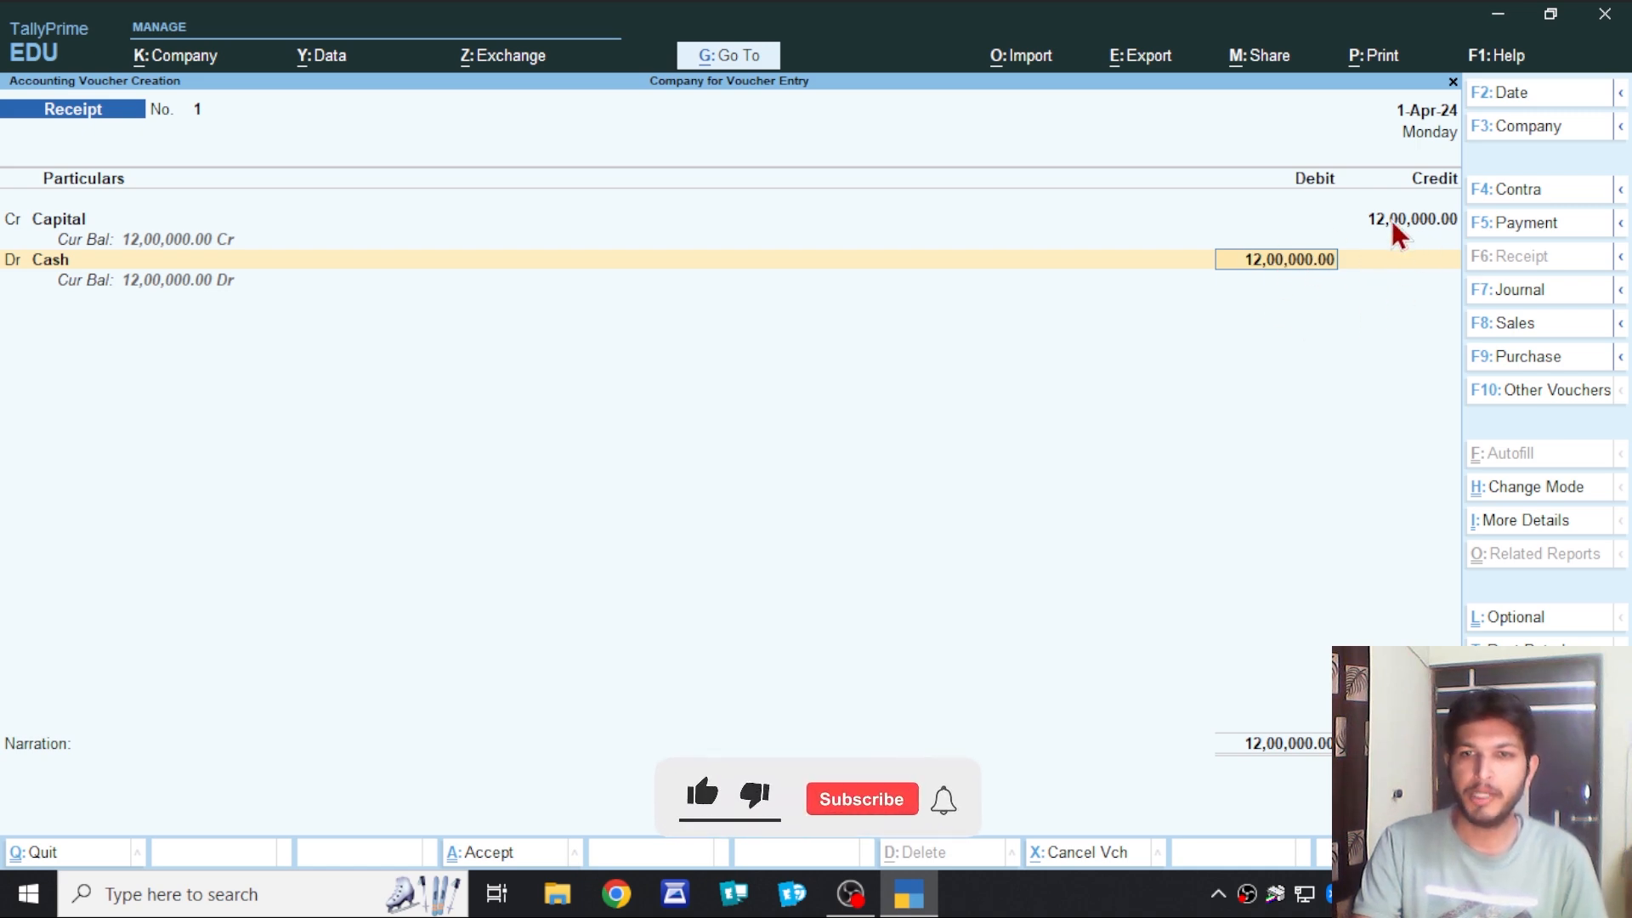
key(Return)
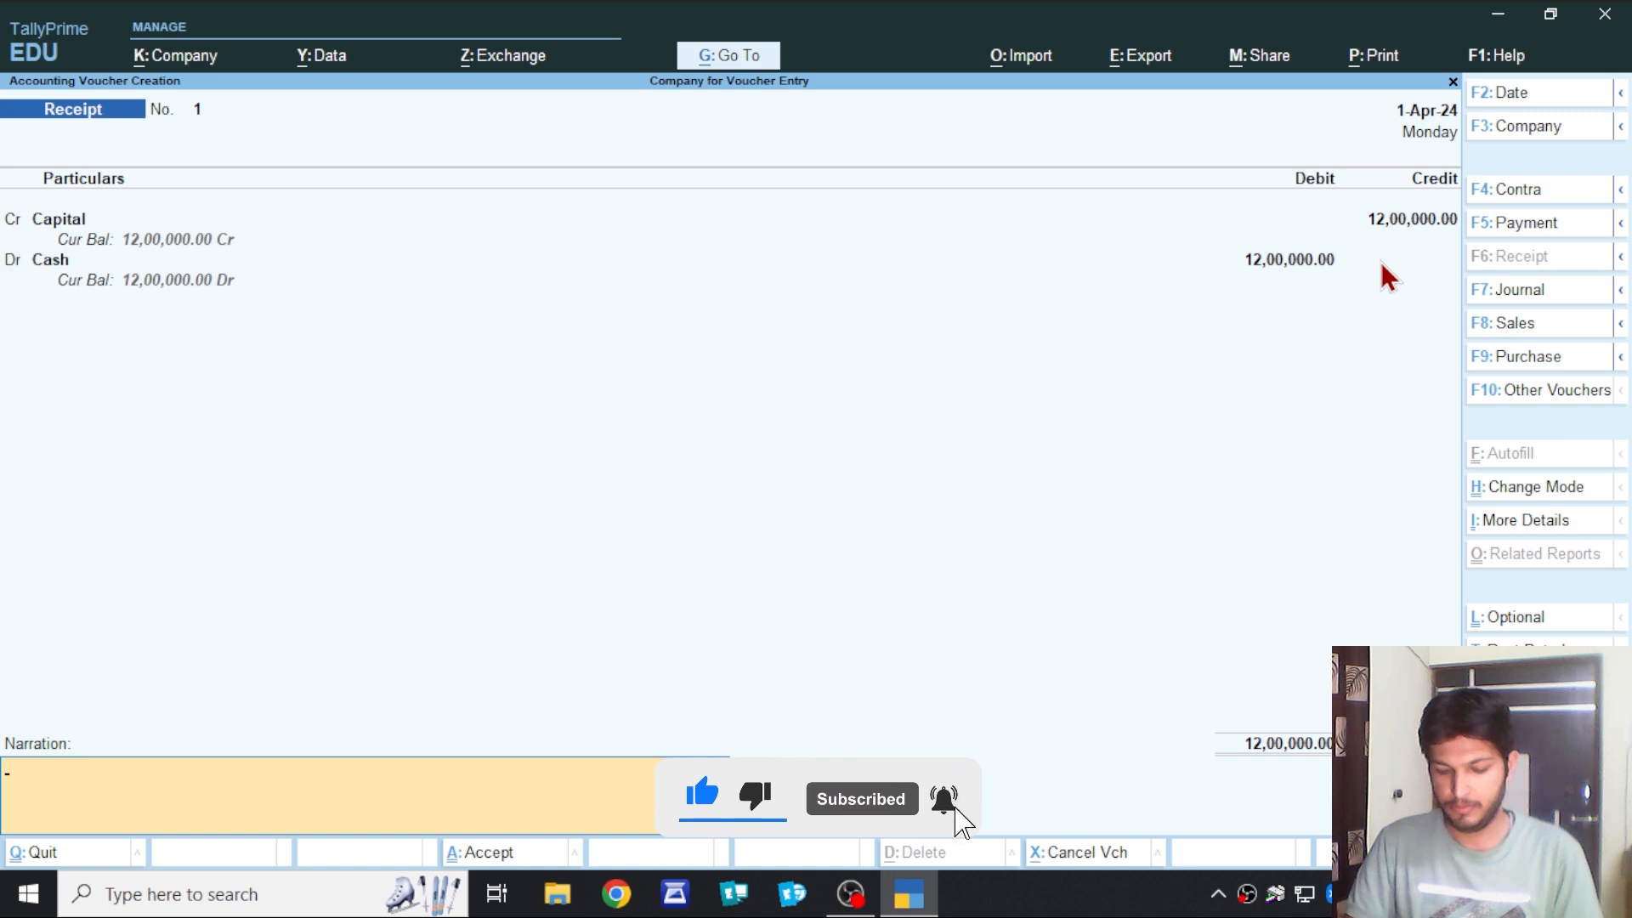
Enter the narration "being business started with cash" and save the receipt voucher.
text(being)
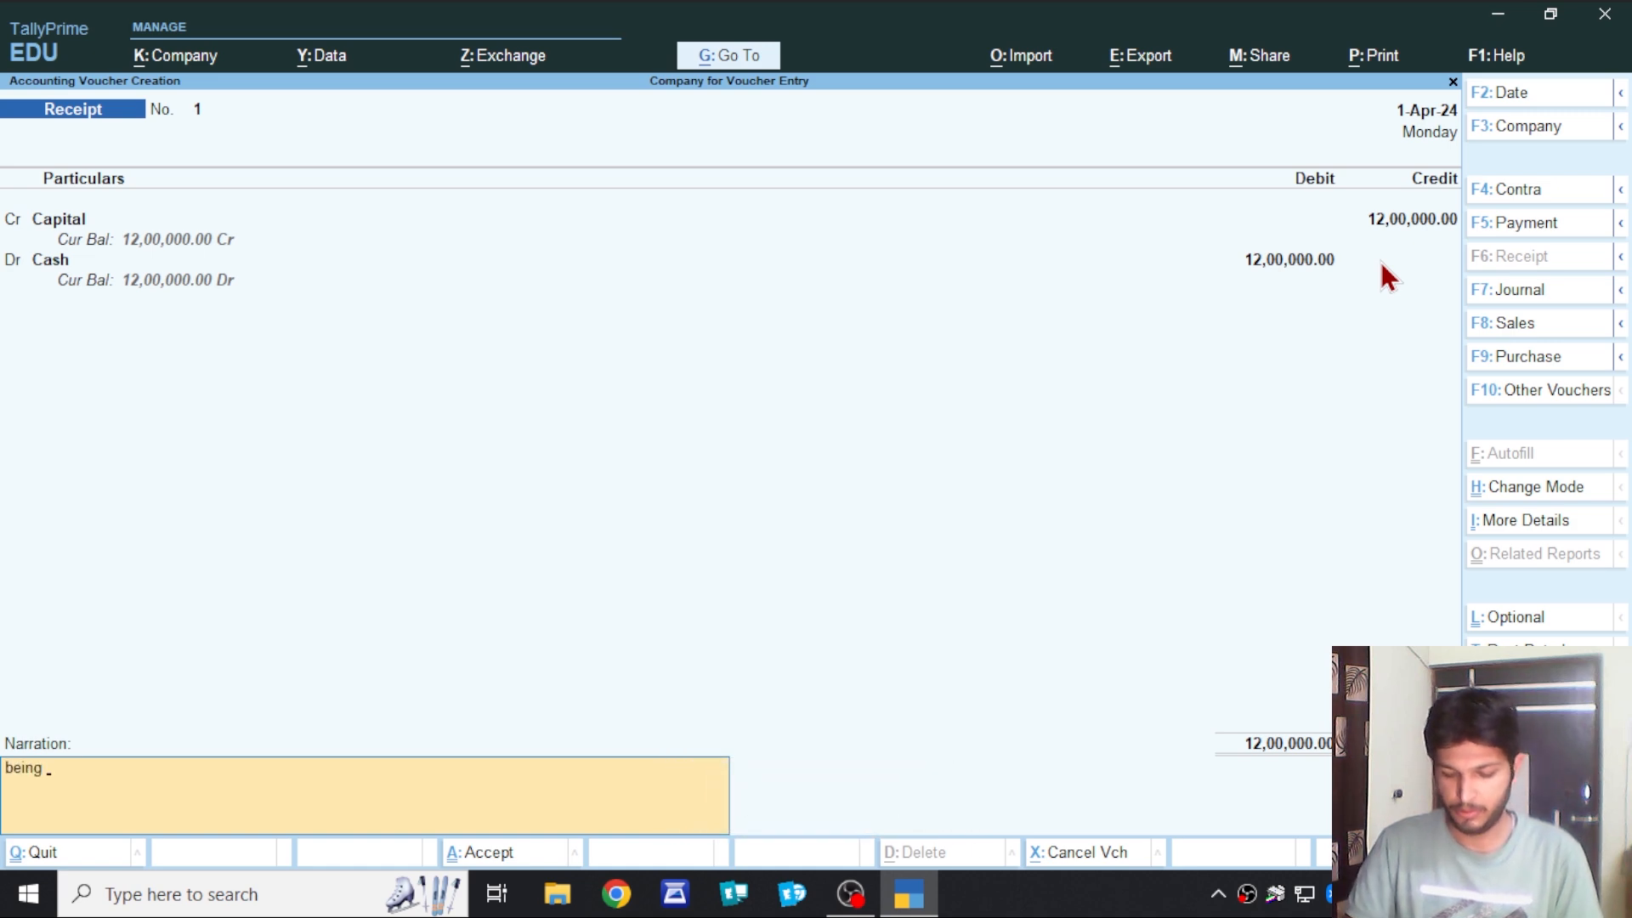
text( bus)
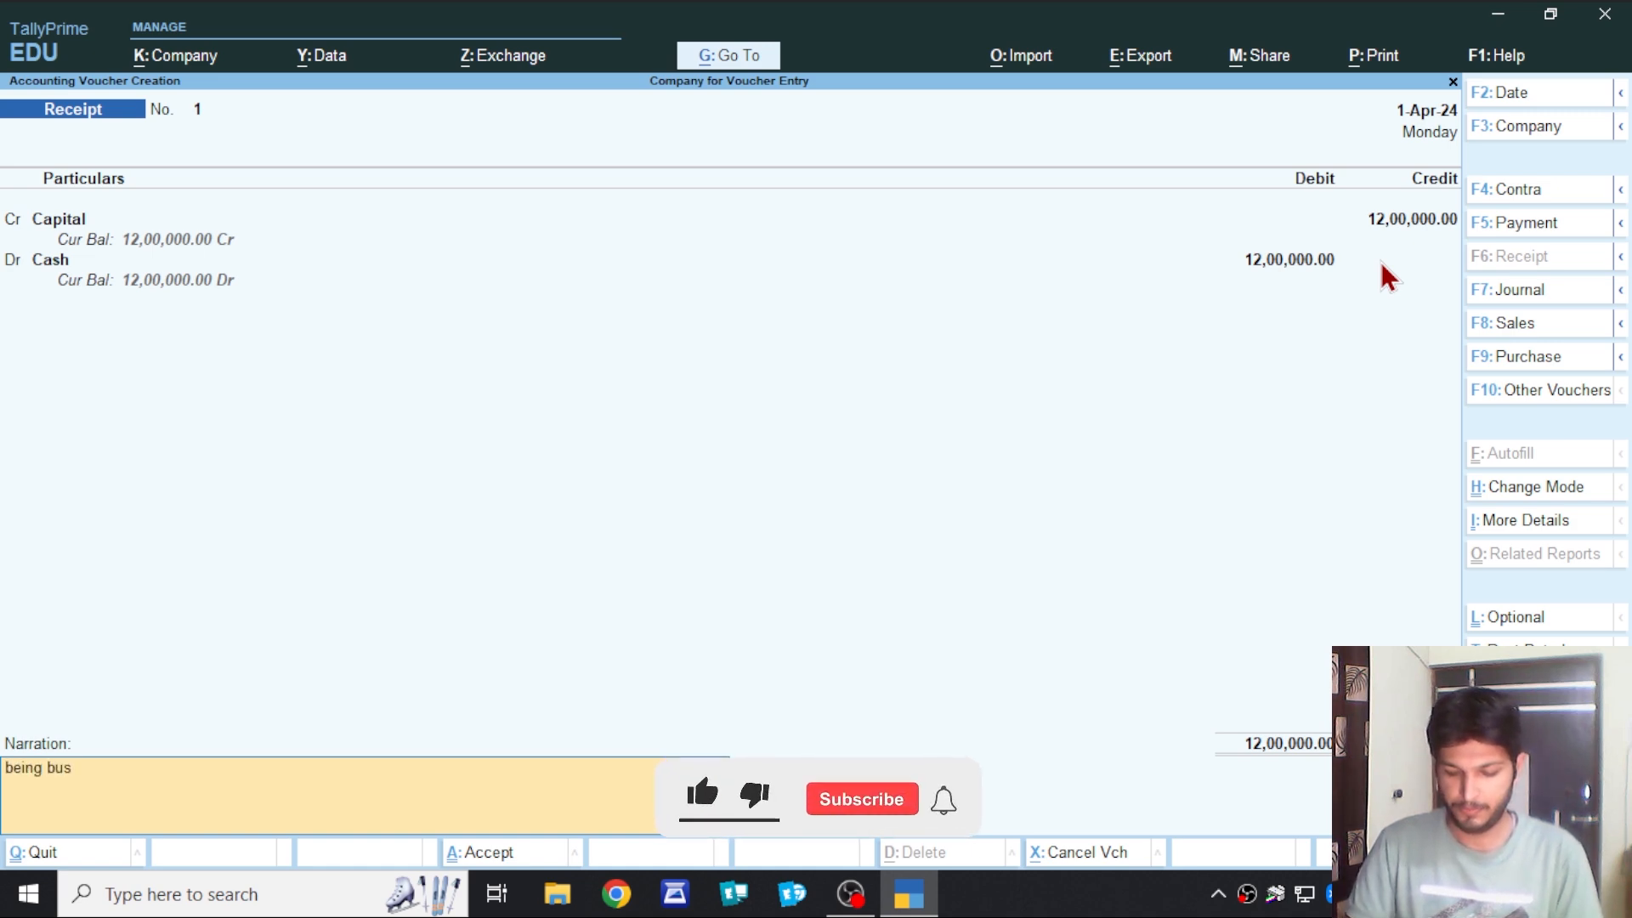
text(iness star)
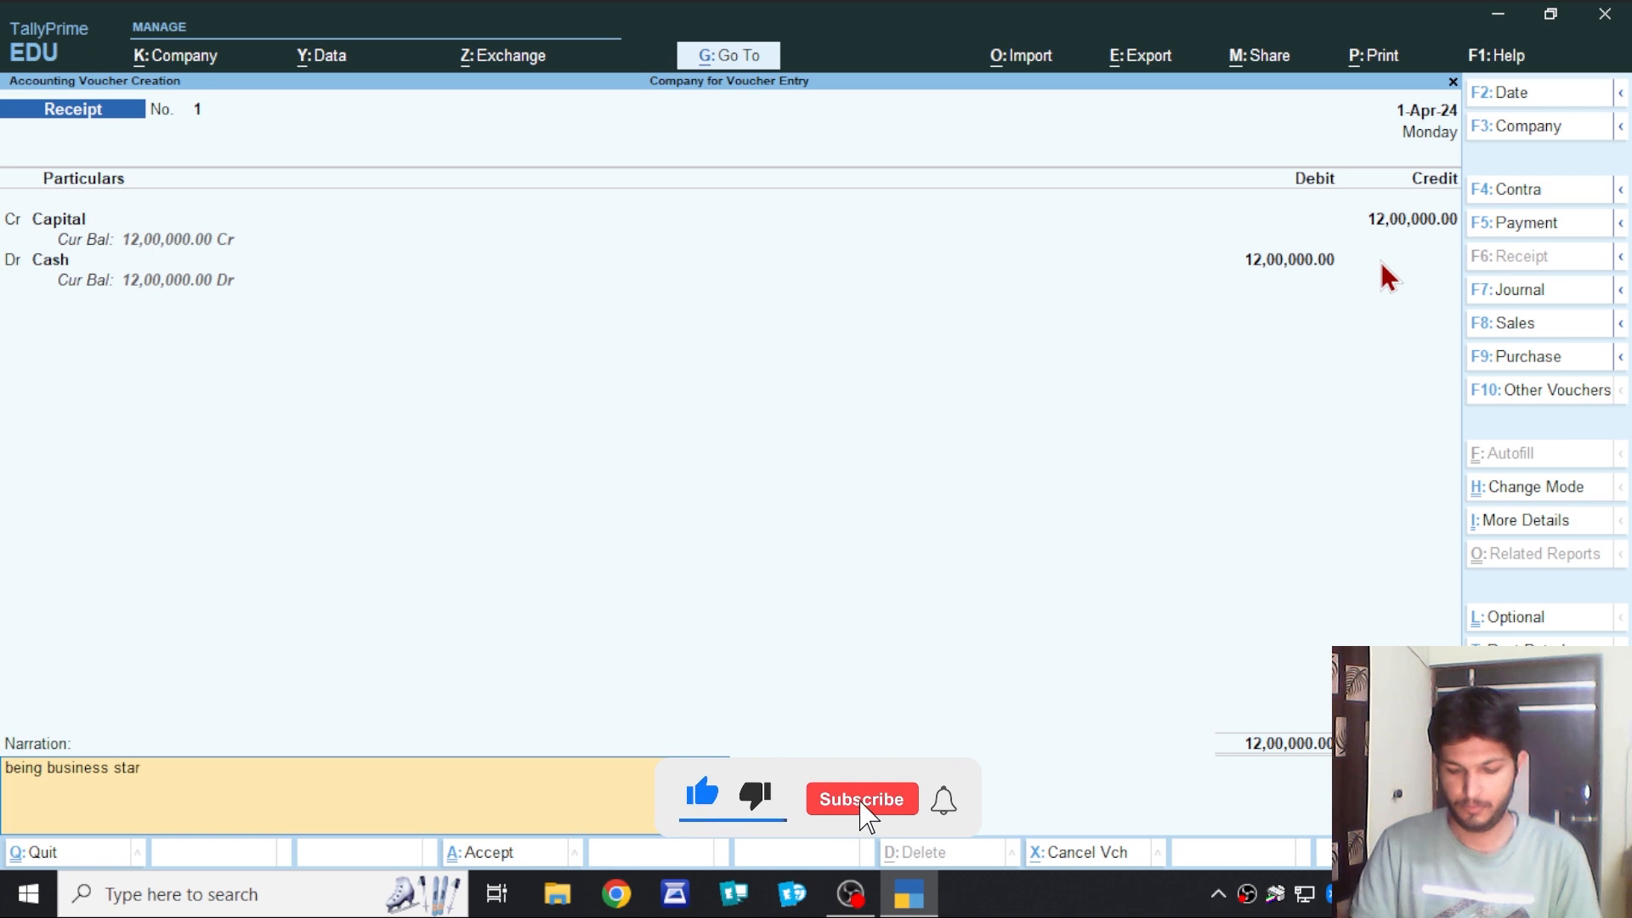
text(ted wit)
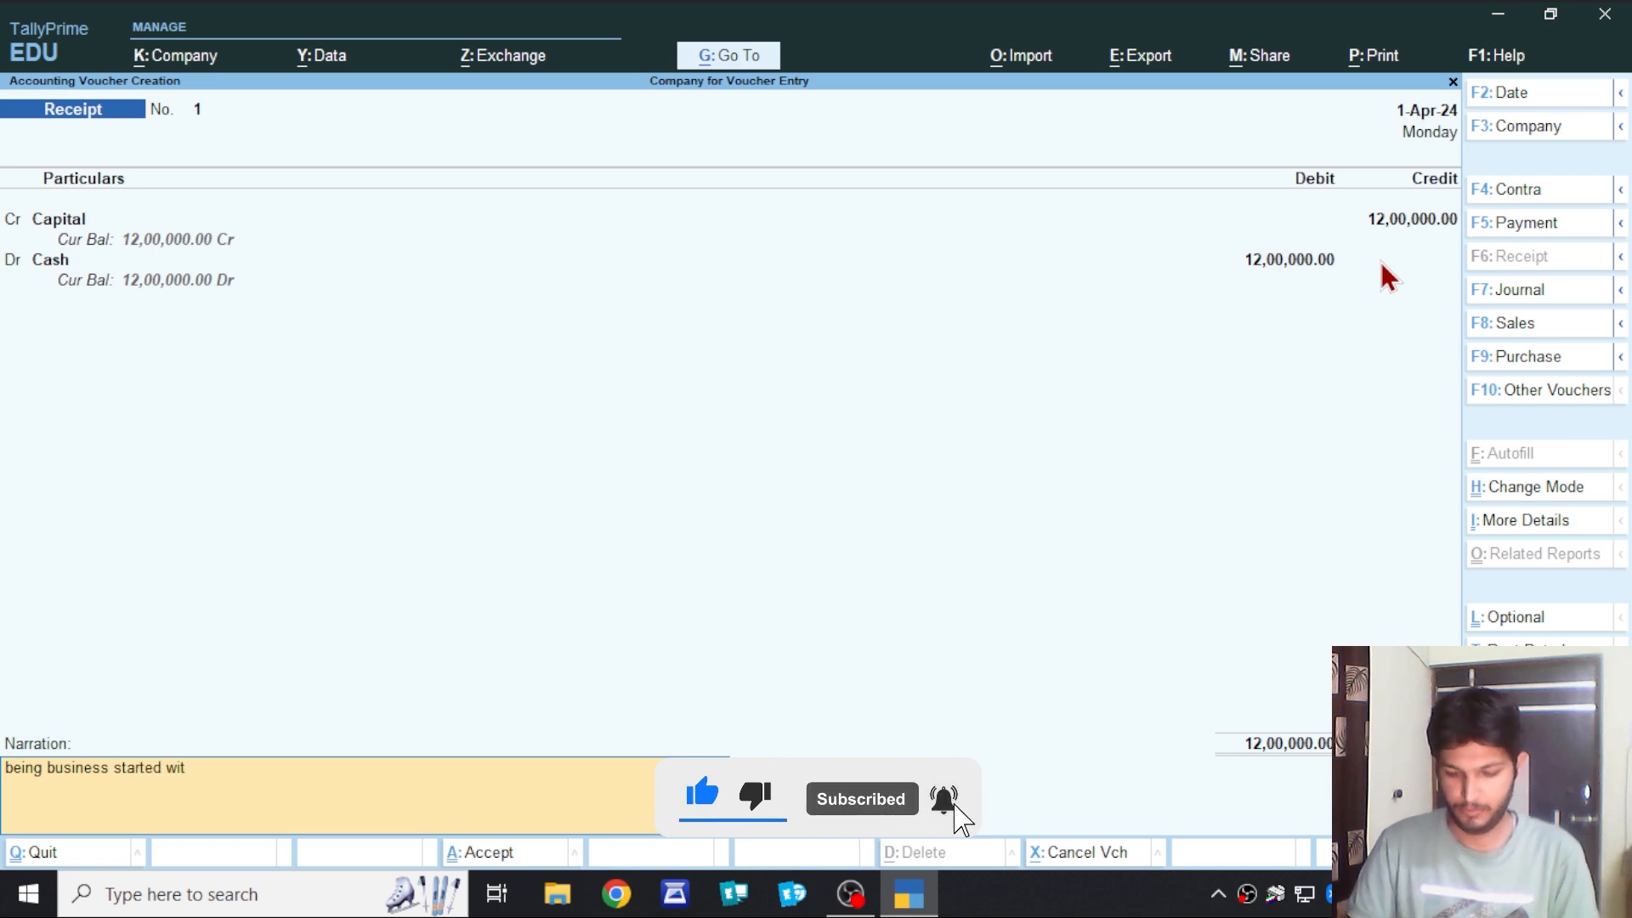
text(h cash)
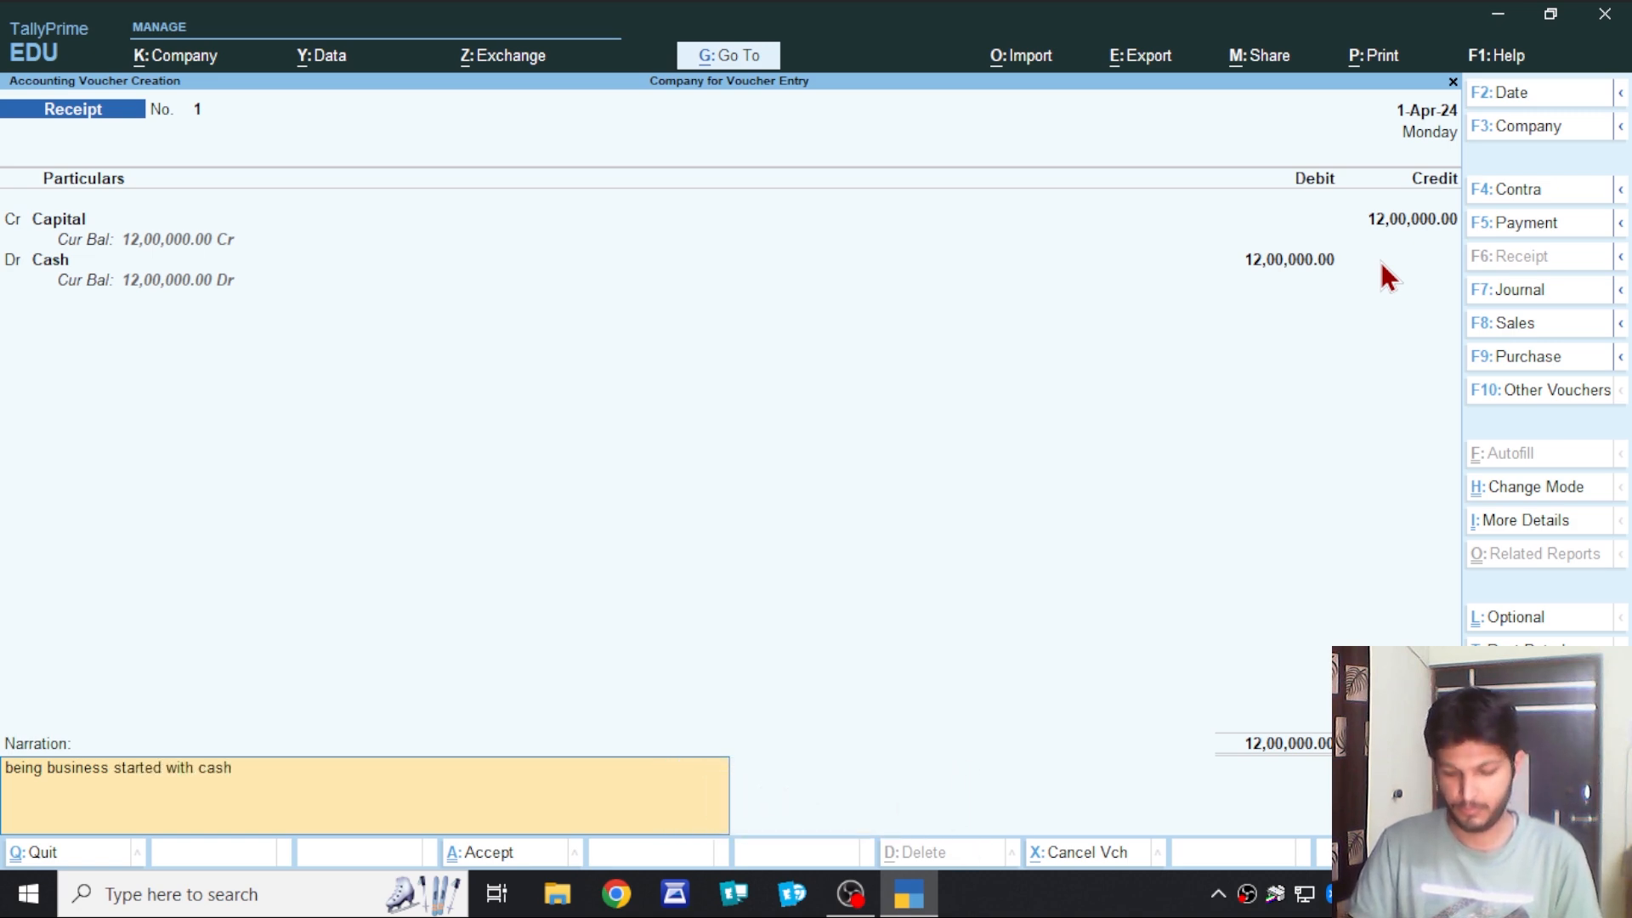
key(Return)
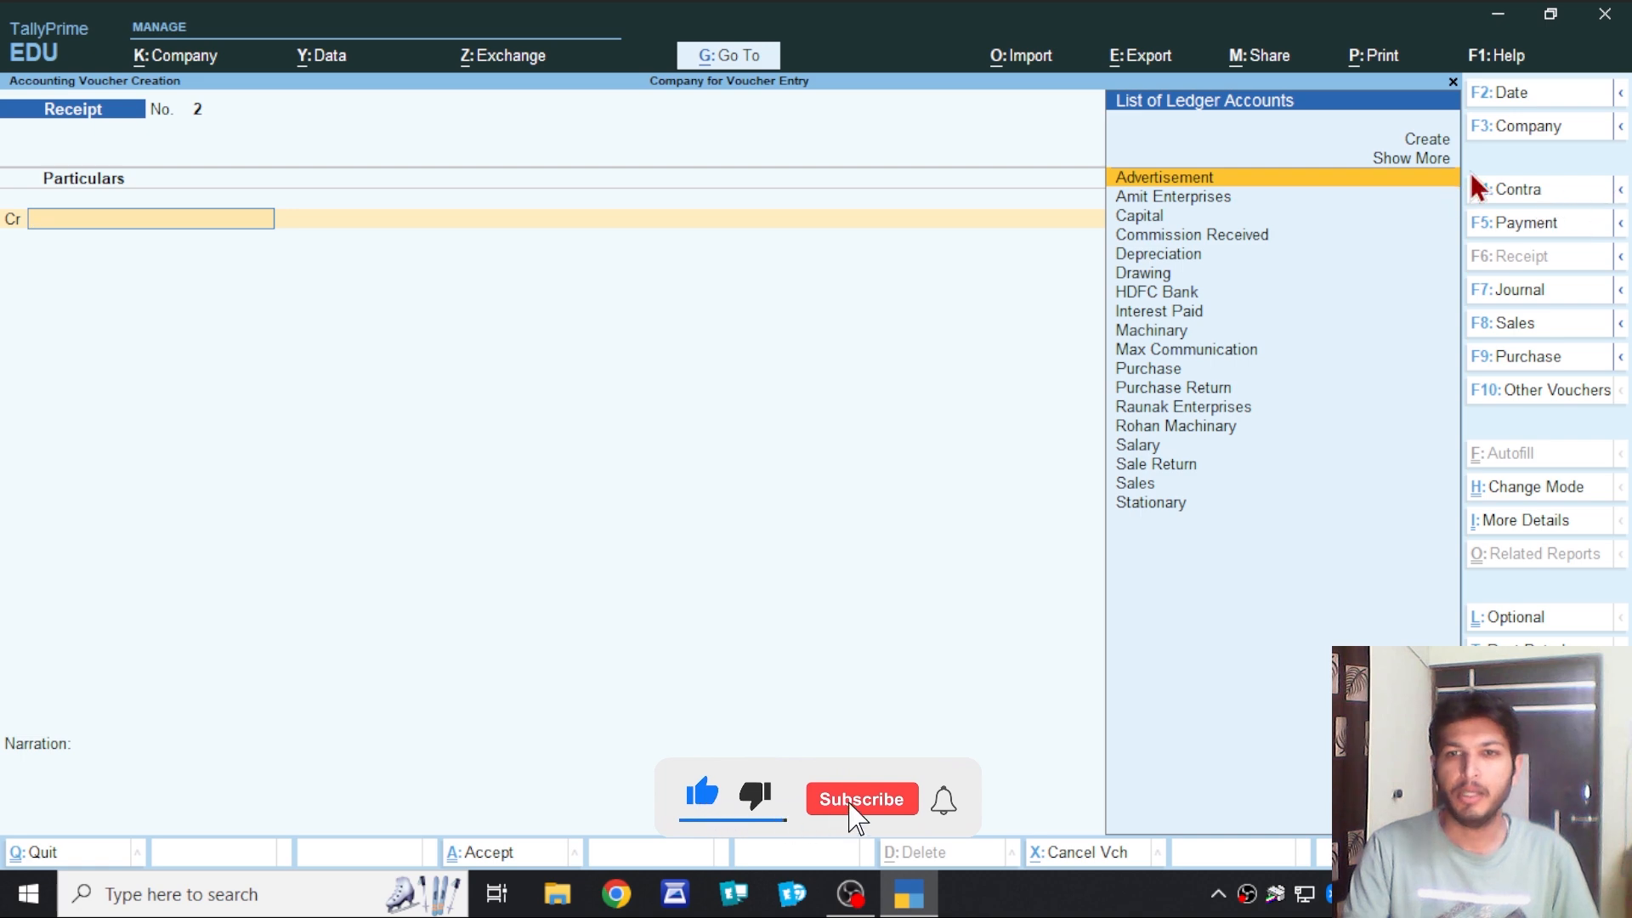
Switch to a Contra voucher and credit the Cash ledger with 75,000.
click(1582, 192)
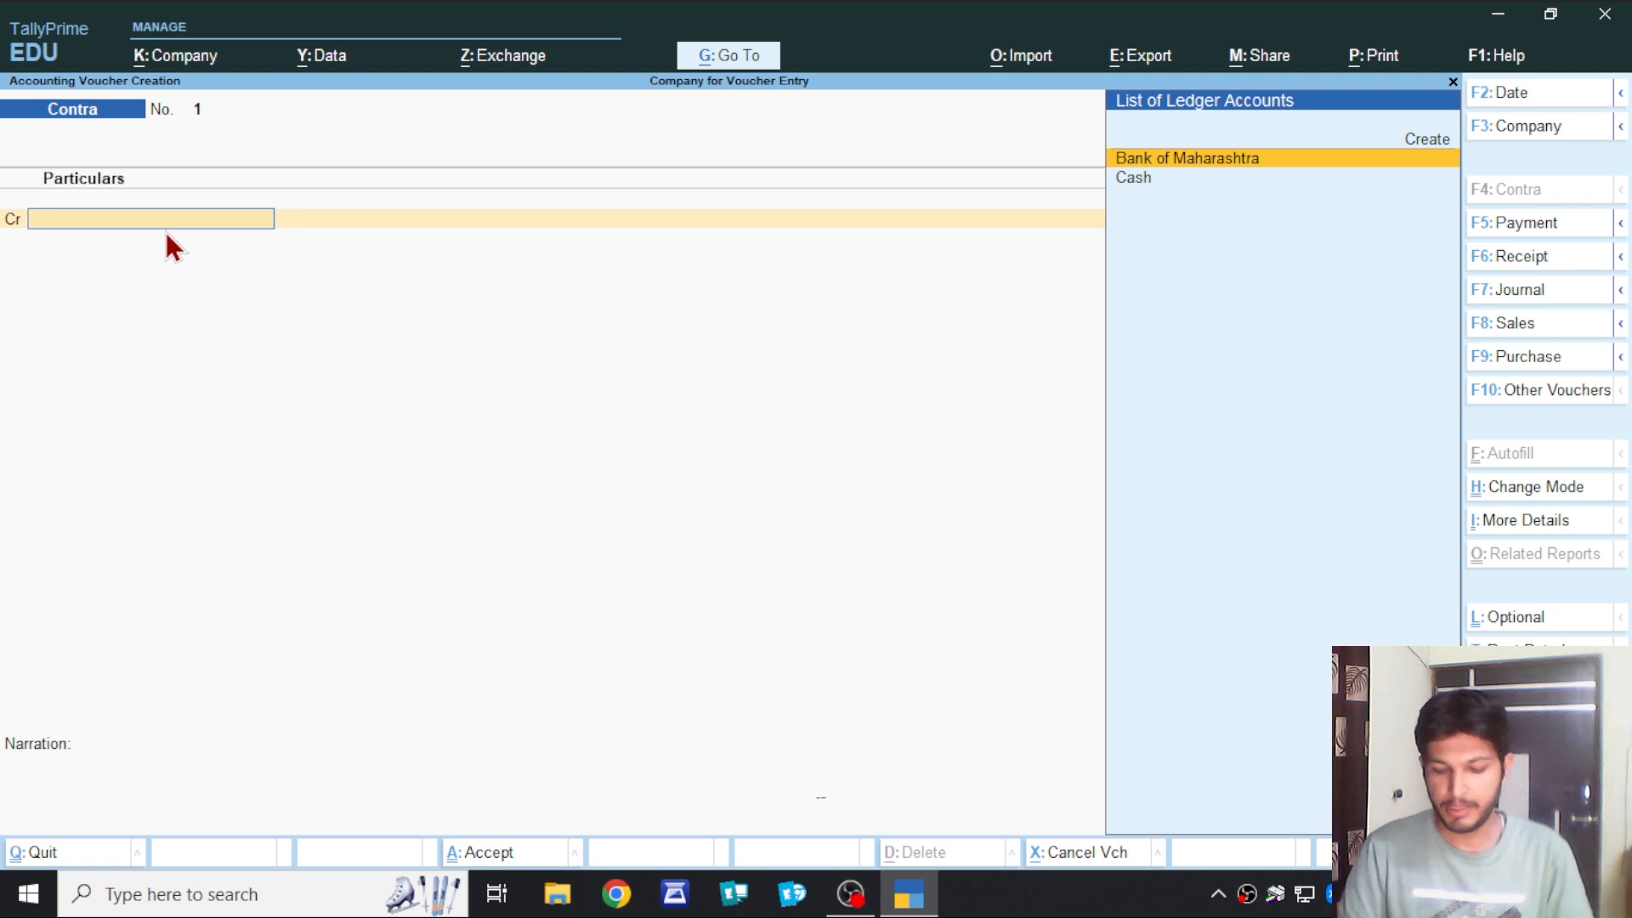
text(Cash)
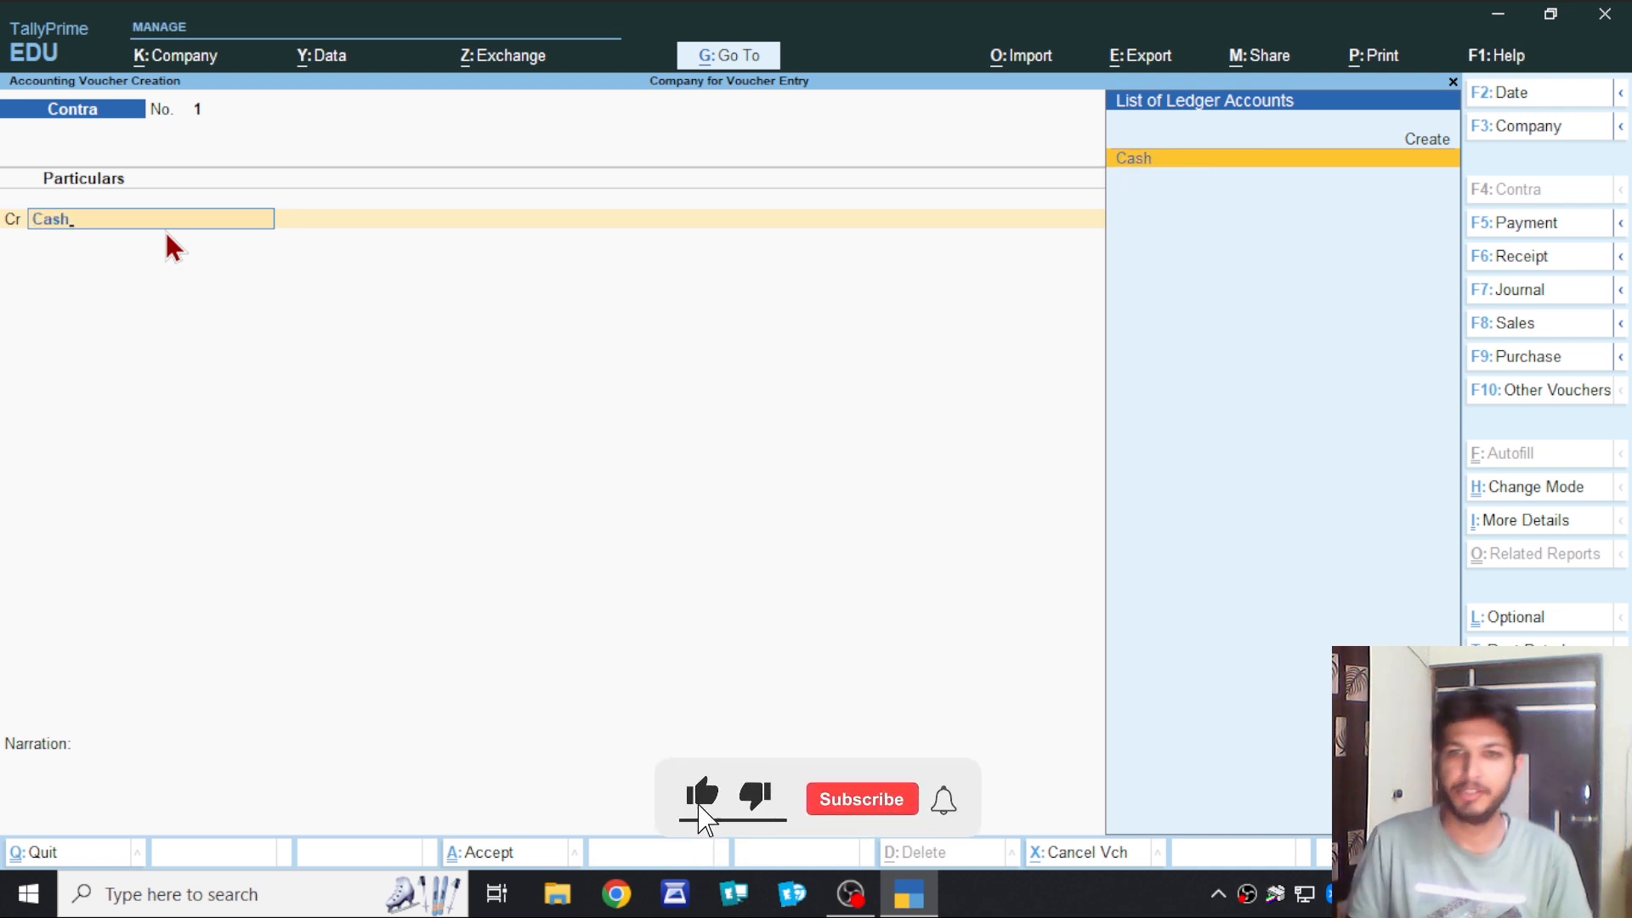
key(Return)
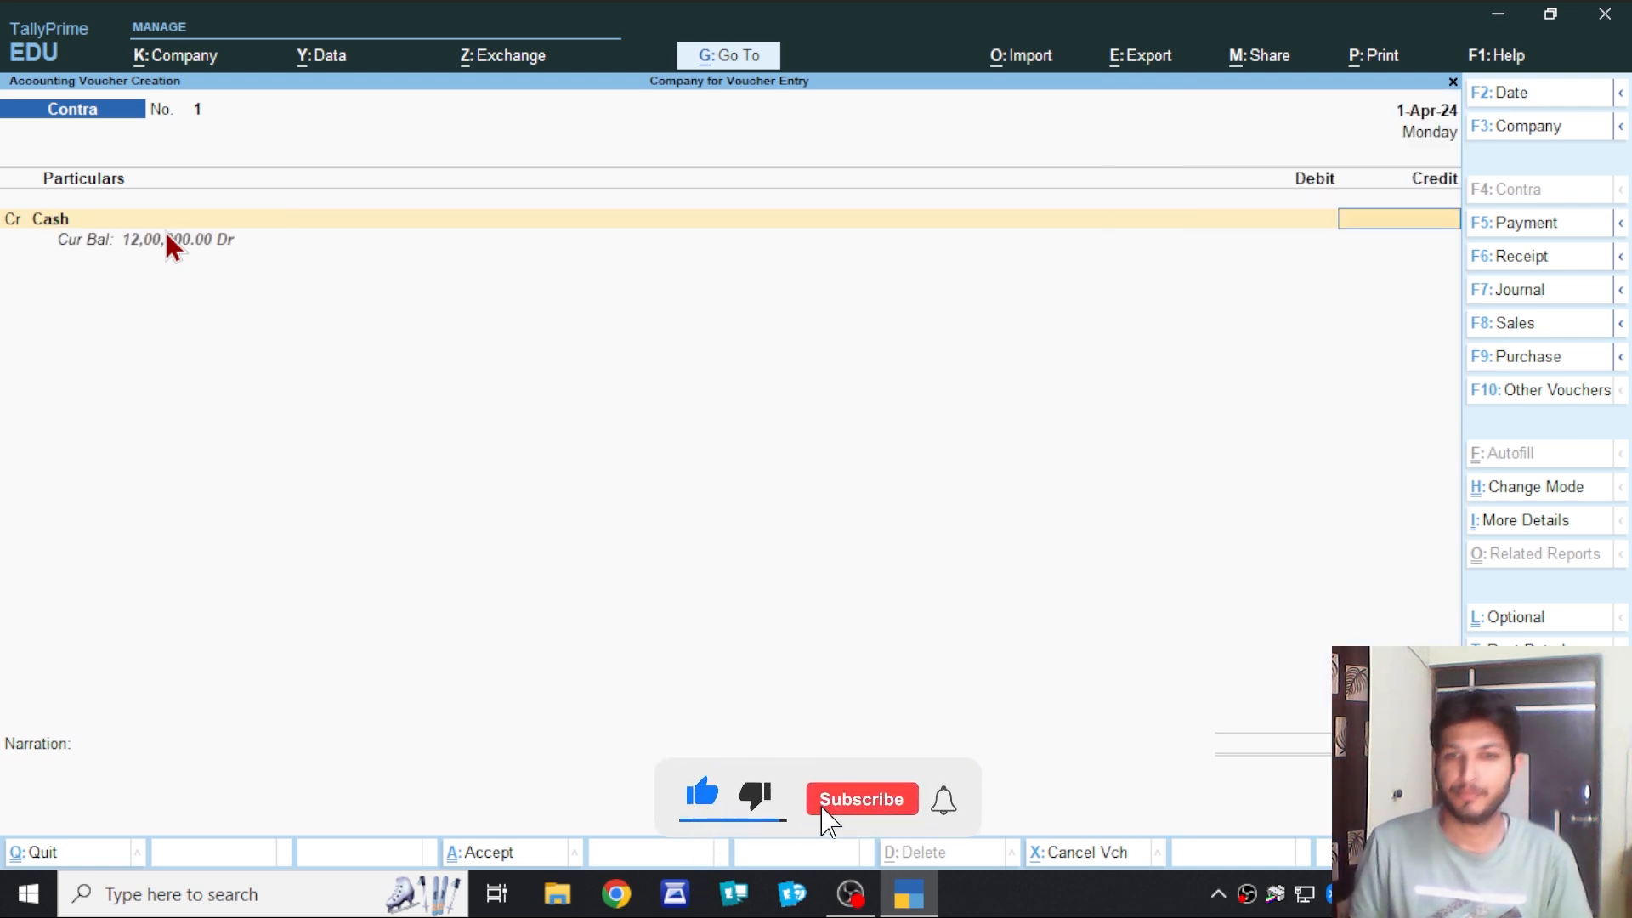
text(75000)
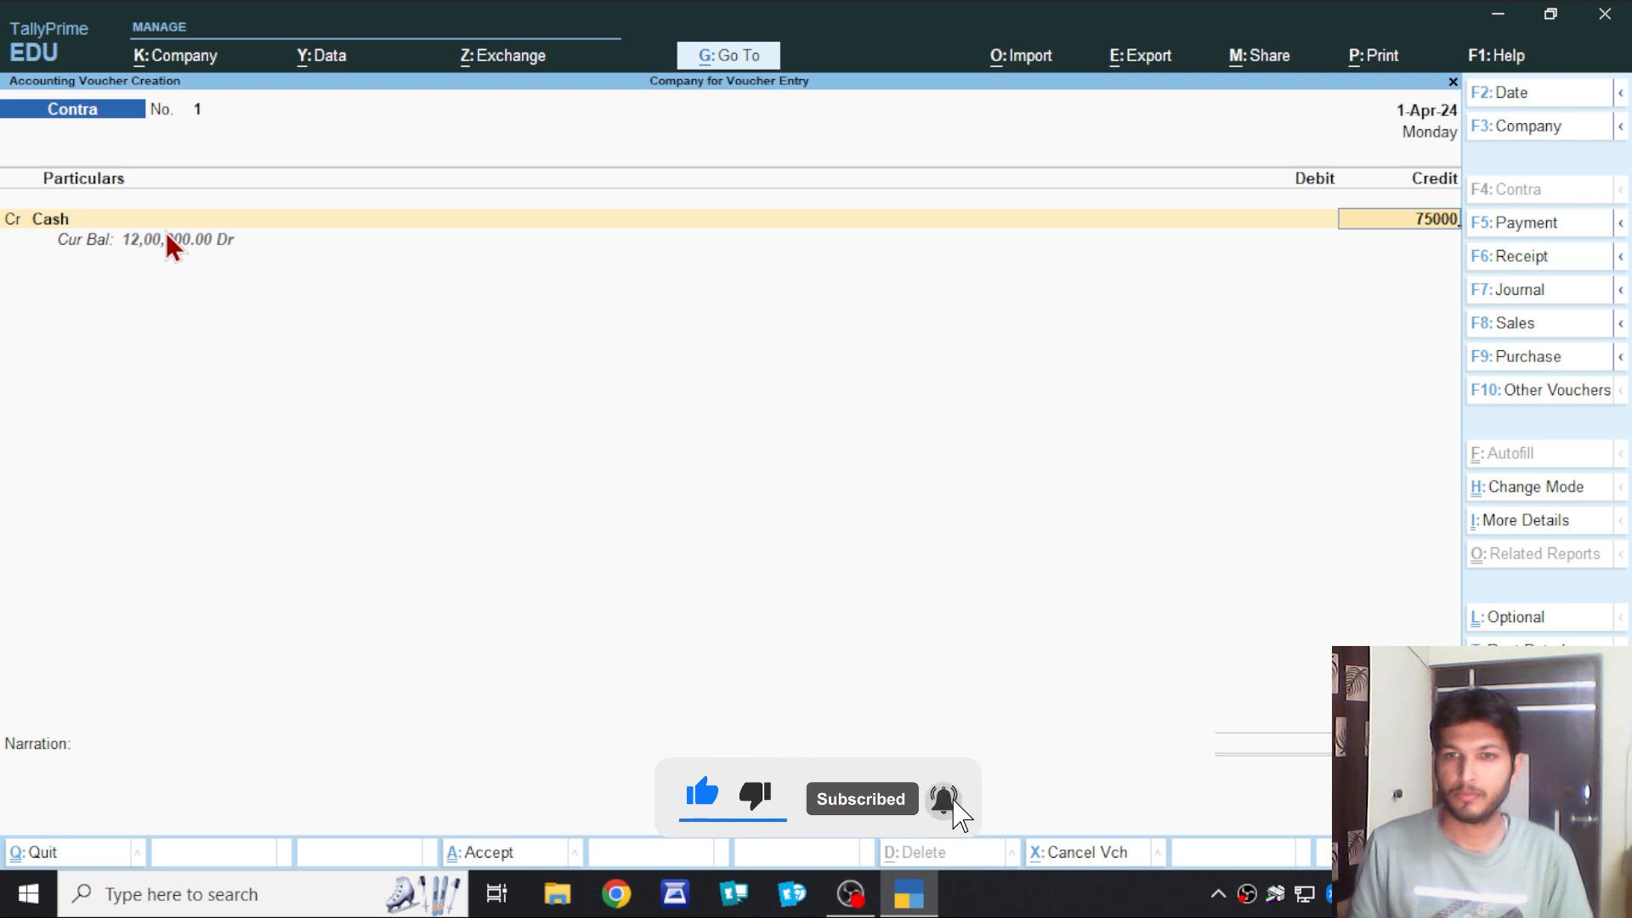
key(Return)
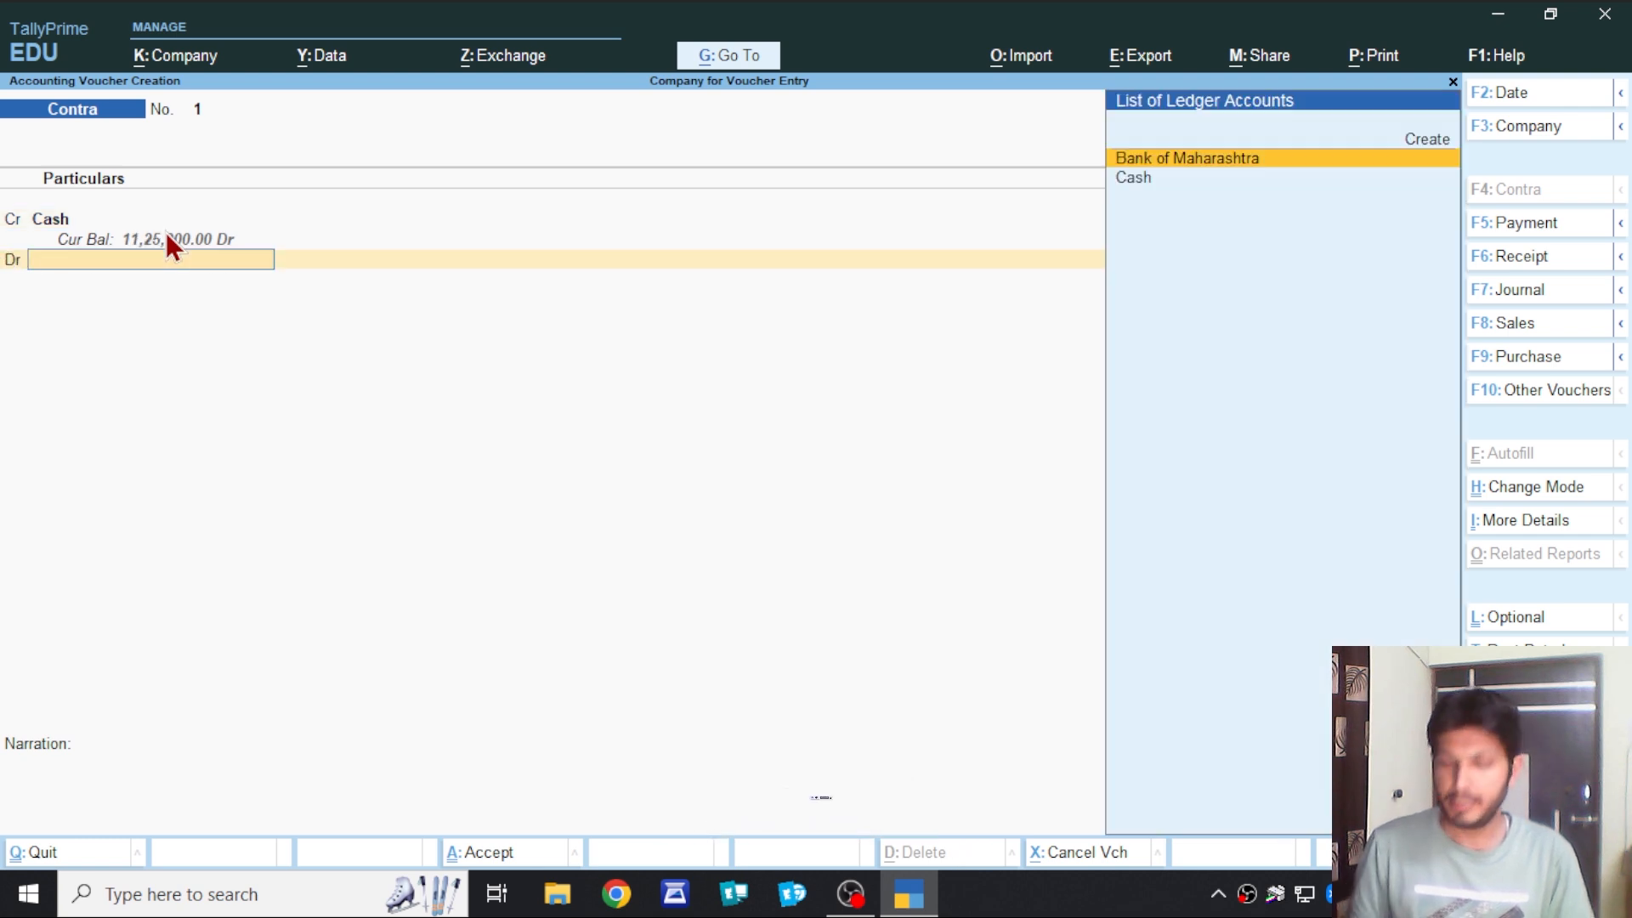
Debit the Bank of Maharashtra ledger with 75,000, keeping Cash as the transaction type for the full amount.
key(Return)
key(Return)
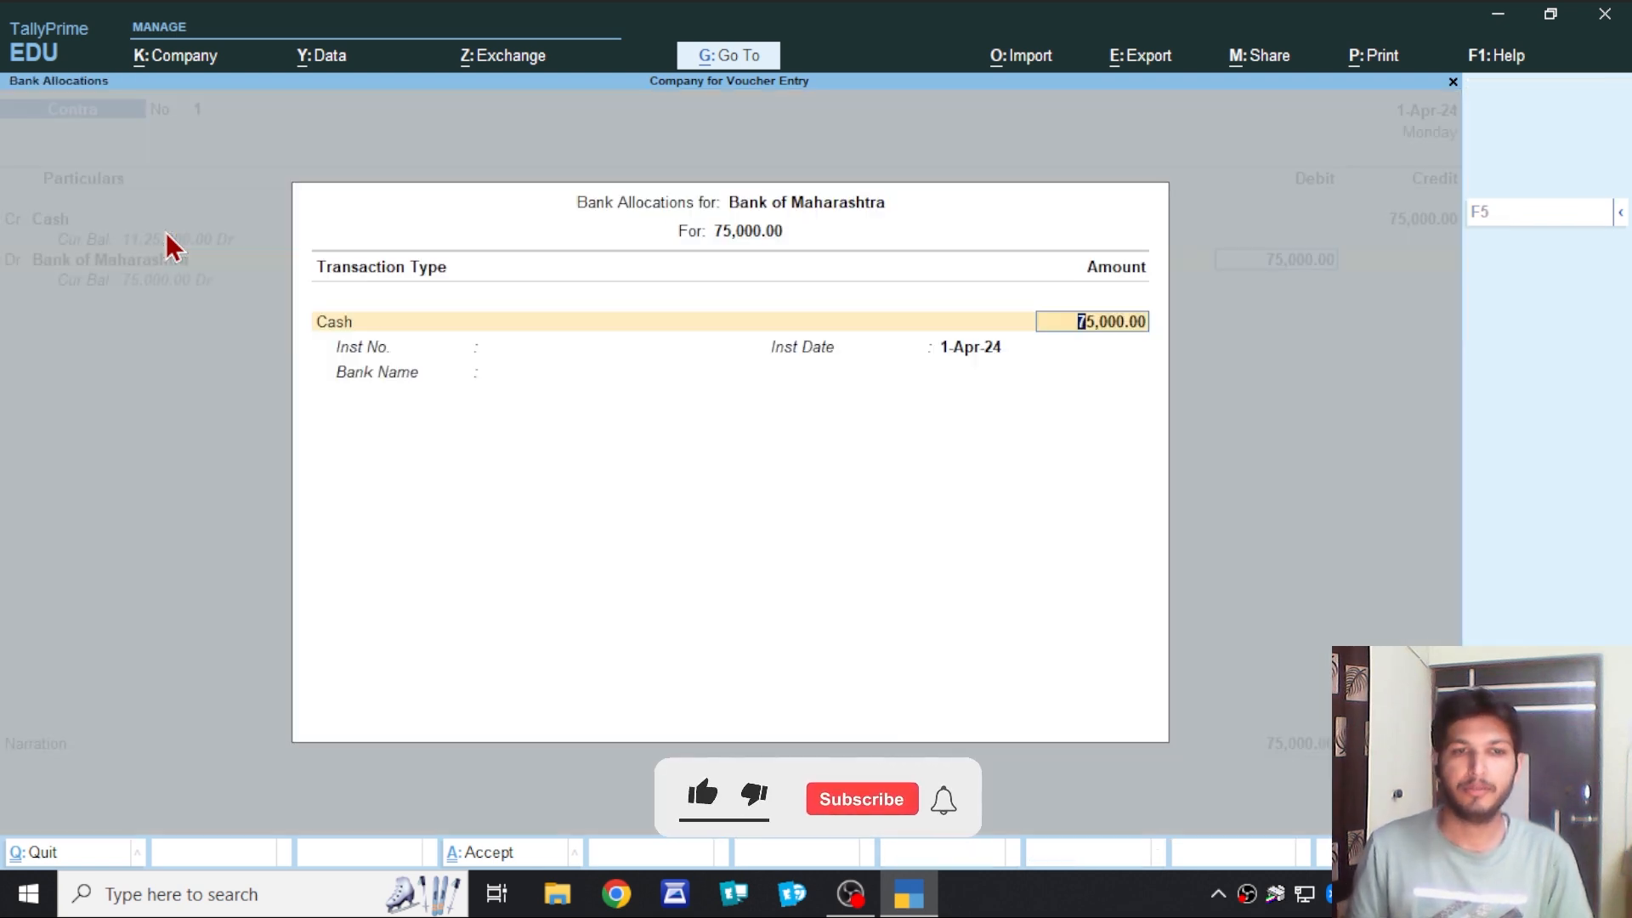
key(Return)
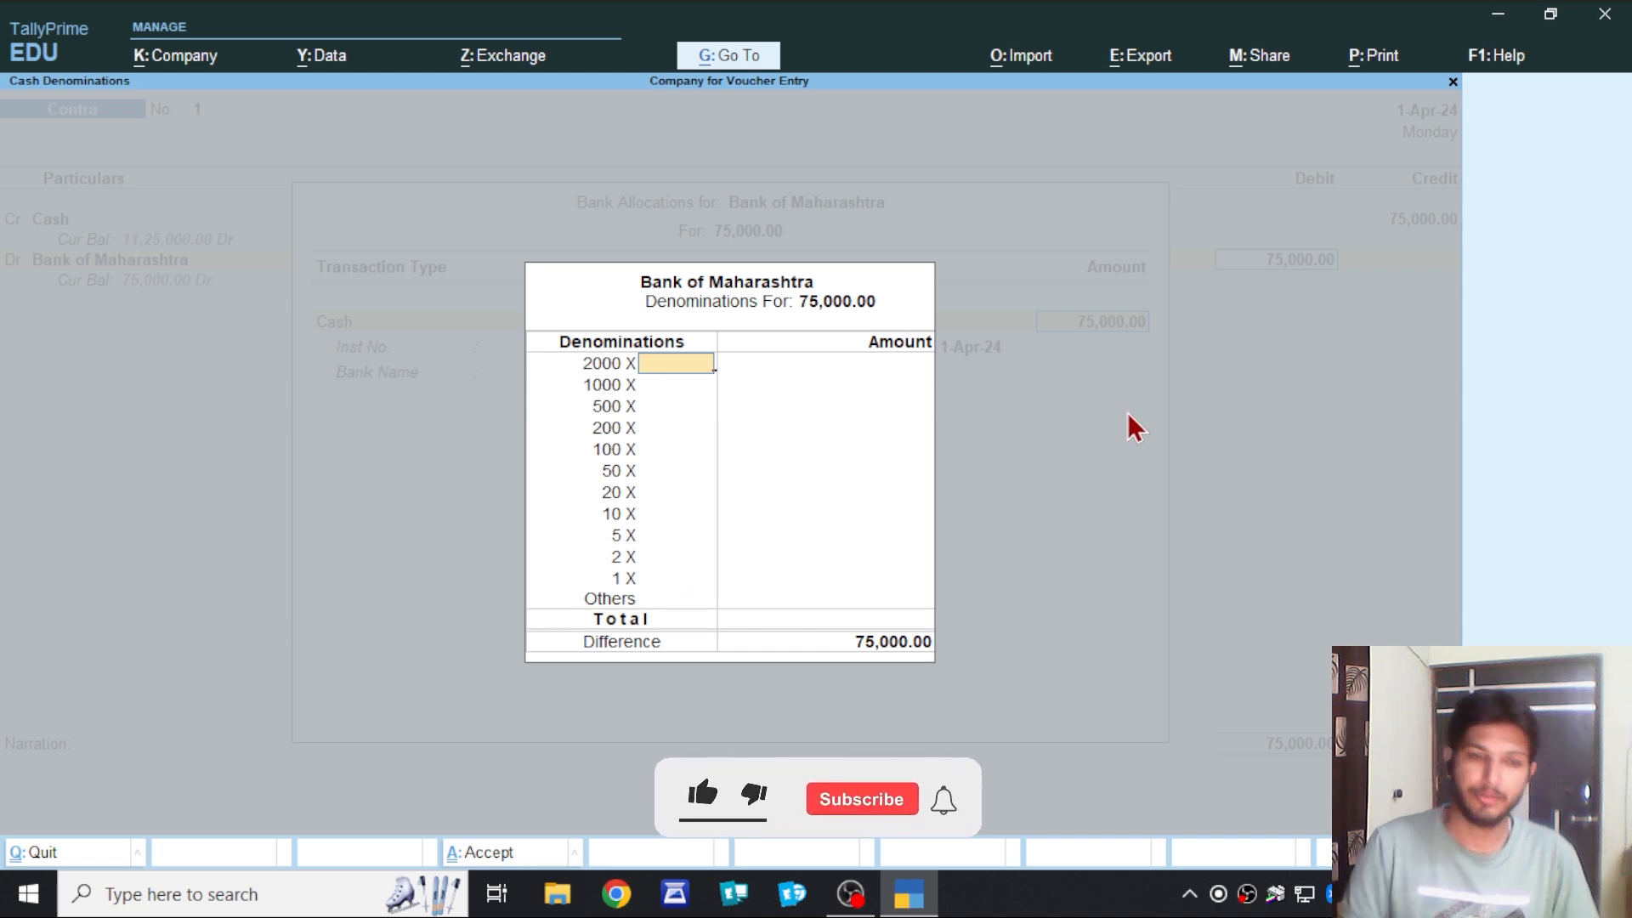
Leave the cash denominations and the bank name blank and complete the bank allocation.
key(Return)
key(Return)
key(Return)
key(Return)
key(Return)
key(Return)
key(Return)
key(Return)
key(Return)
key(Return)
key(Return)
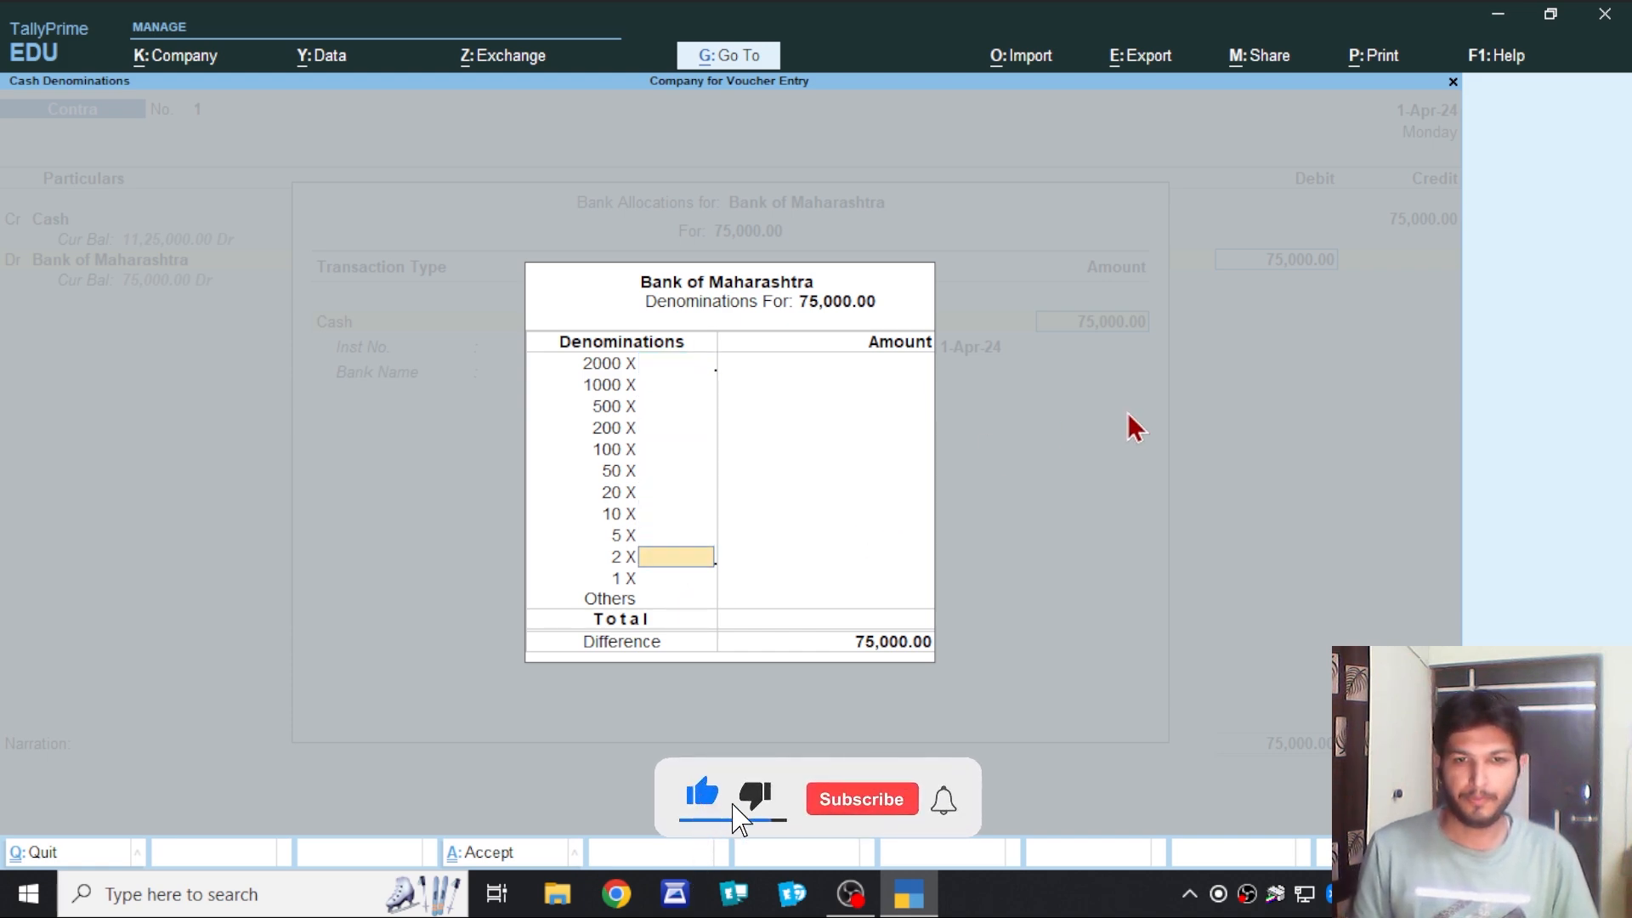
key(Return)
key(Return)
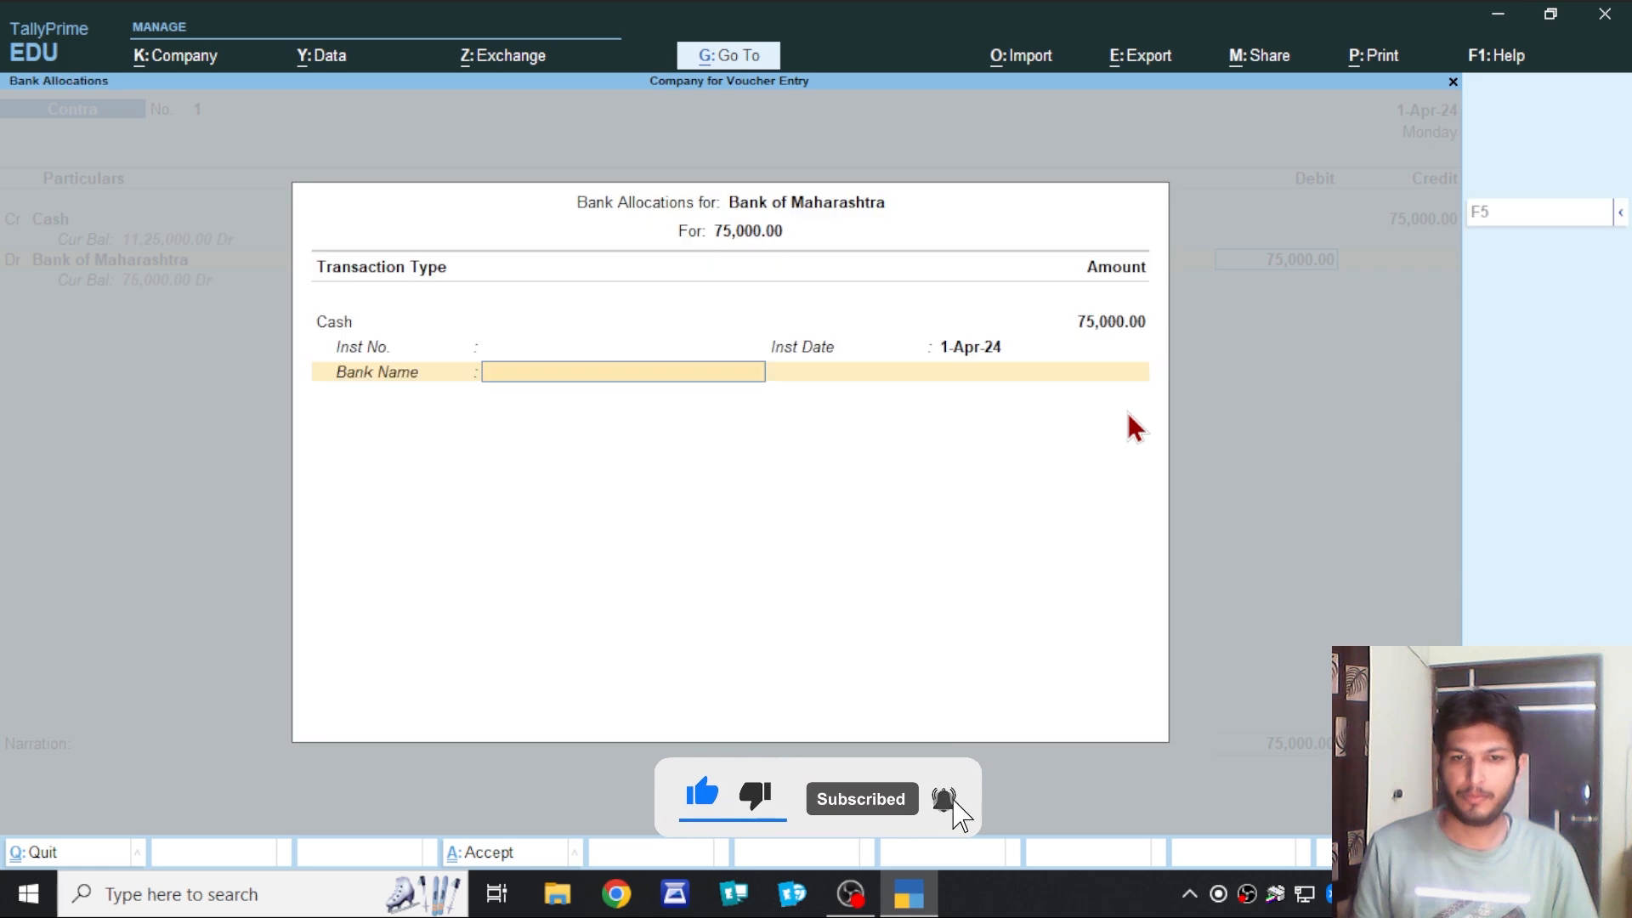
key(Return)
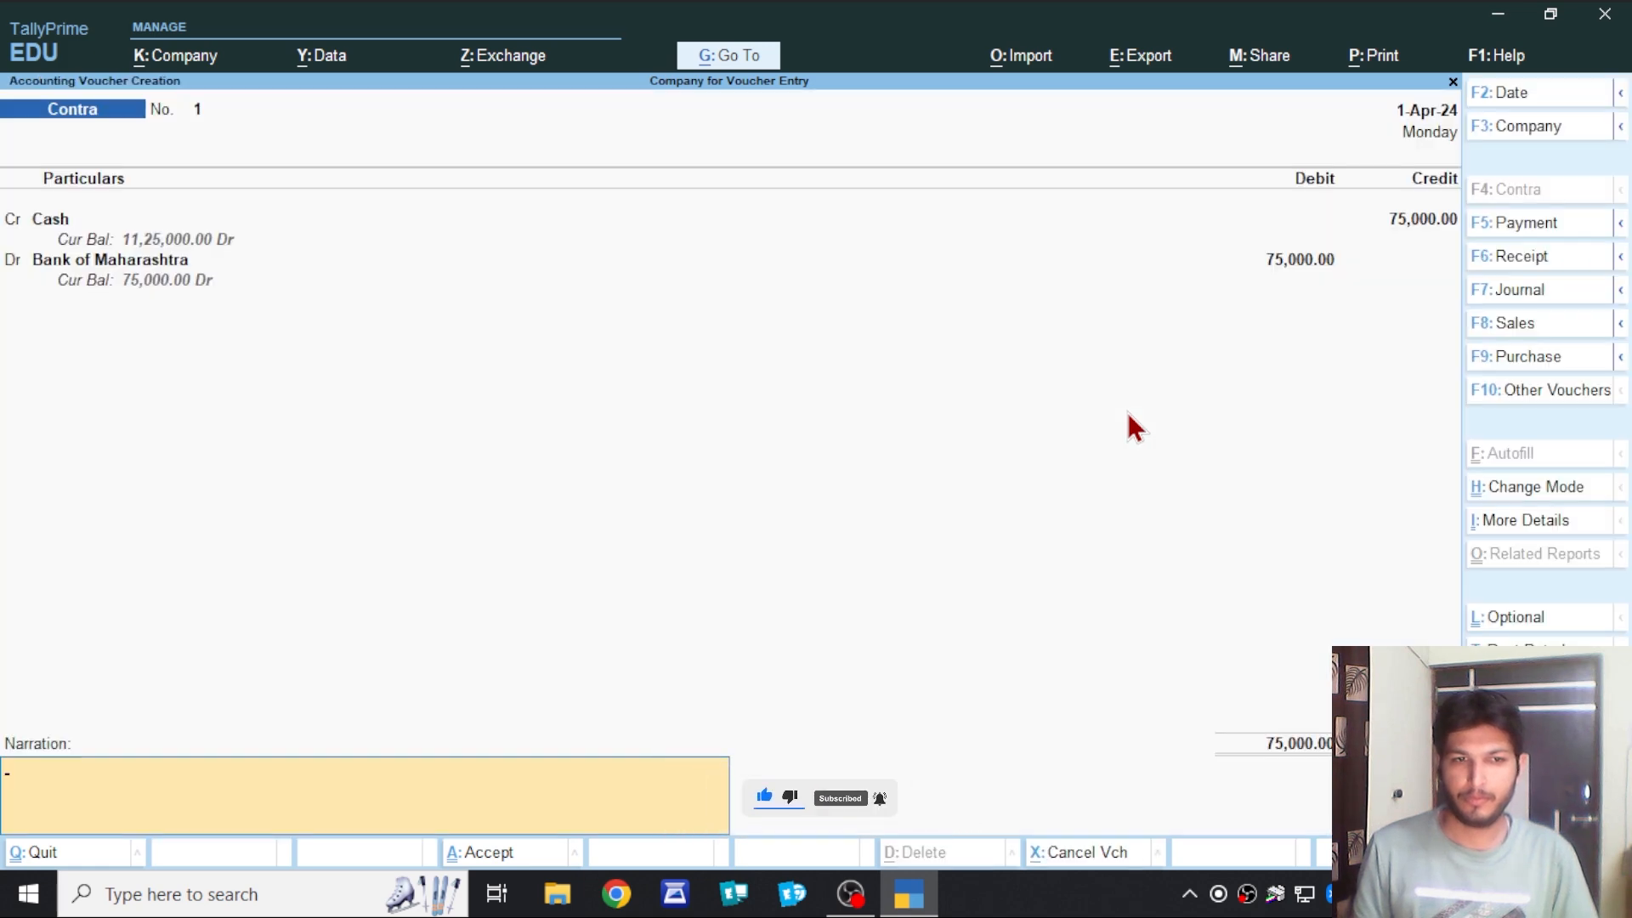
Enter the narration "being cash deposited into bank" and save the contra voucher.
text(being cash d)
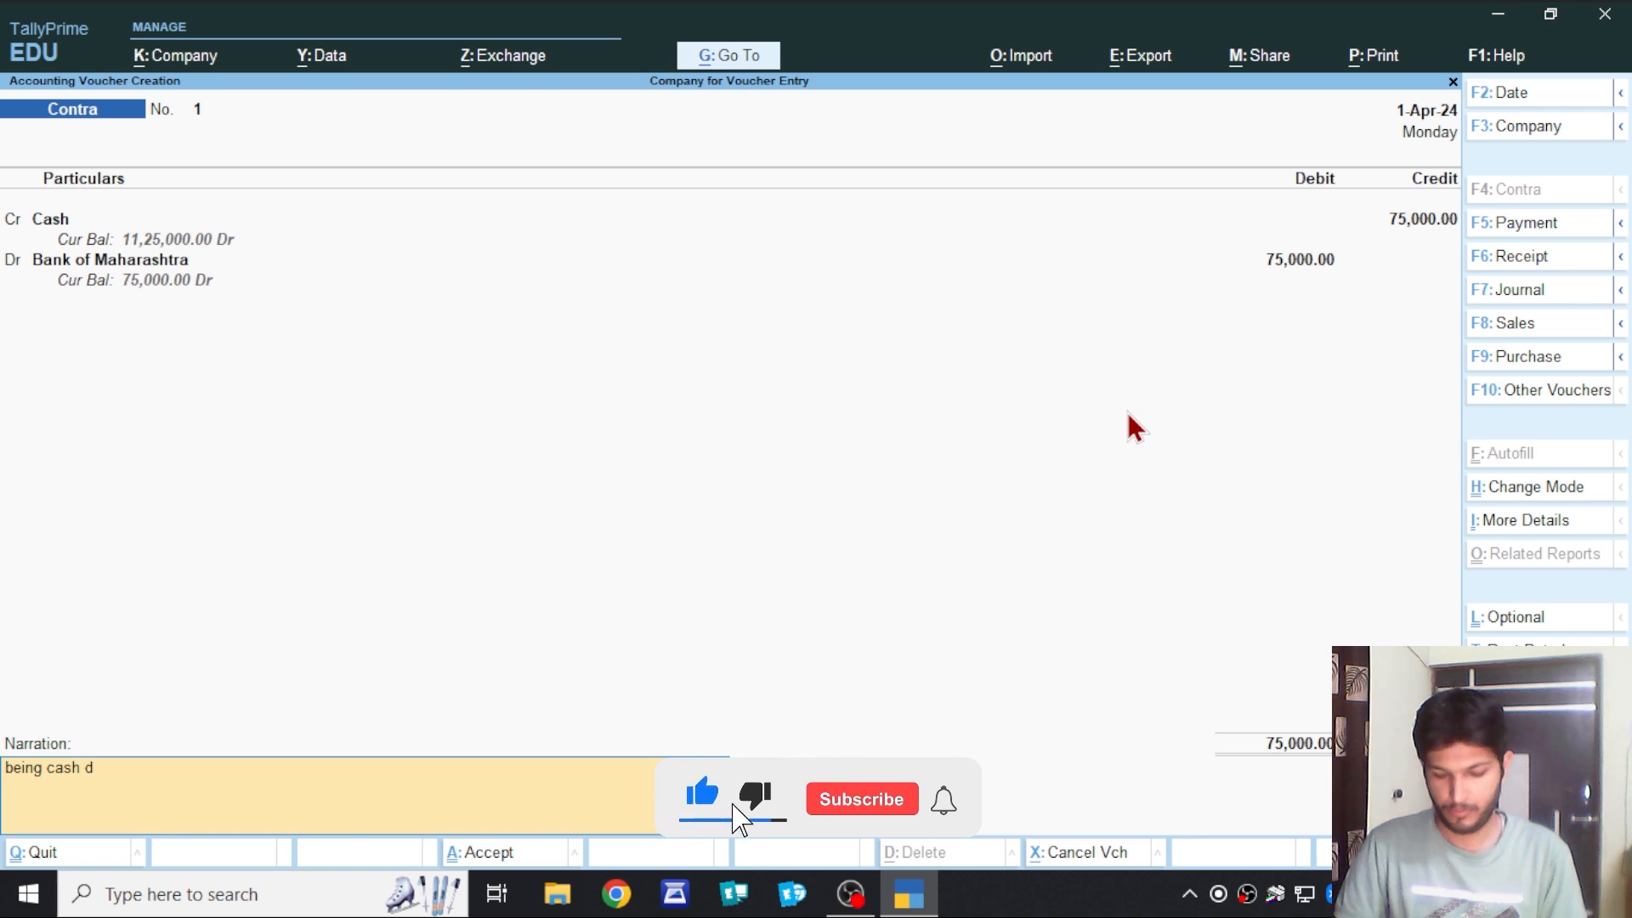
text(eposited)
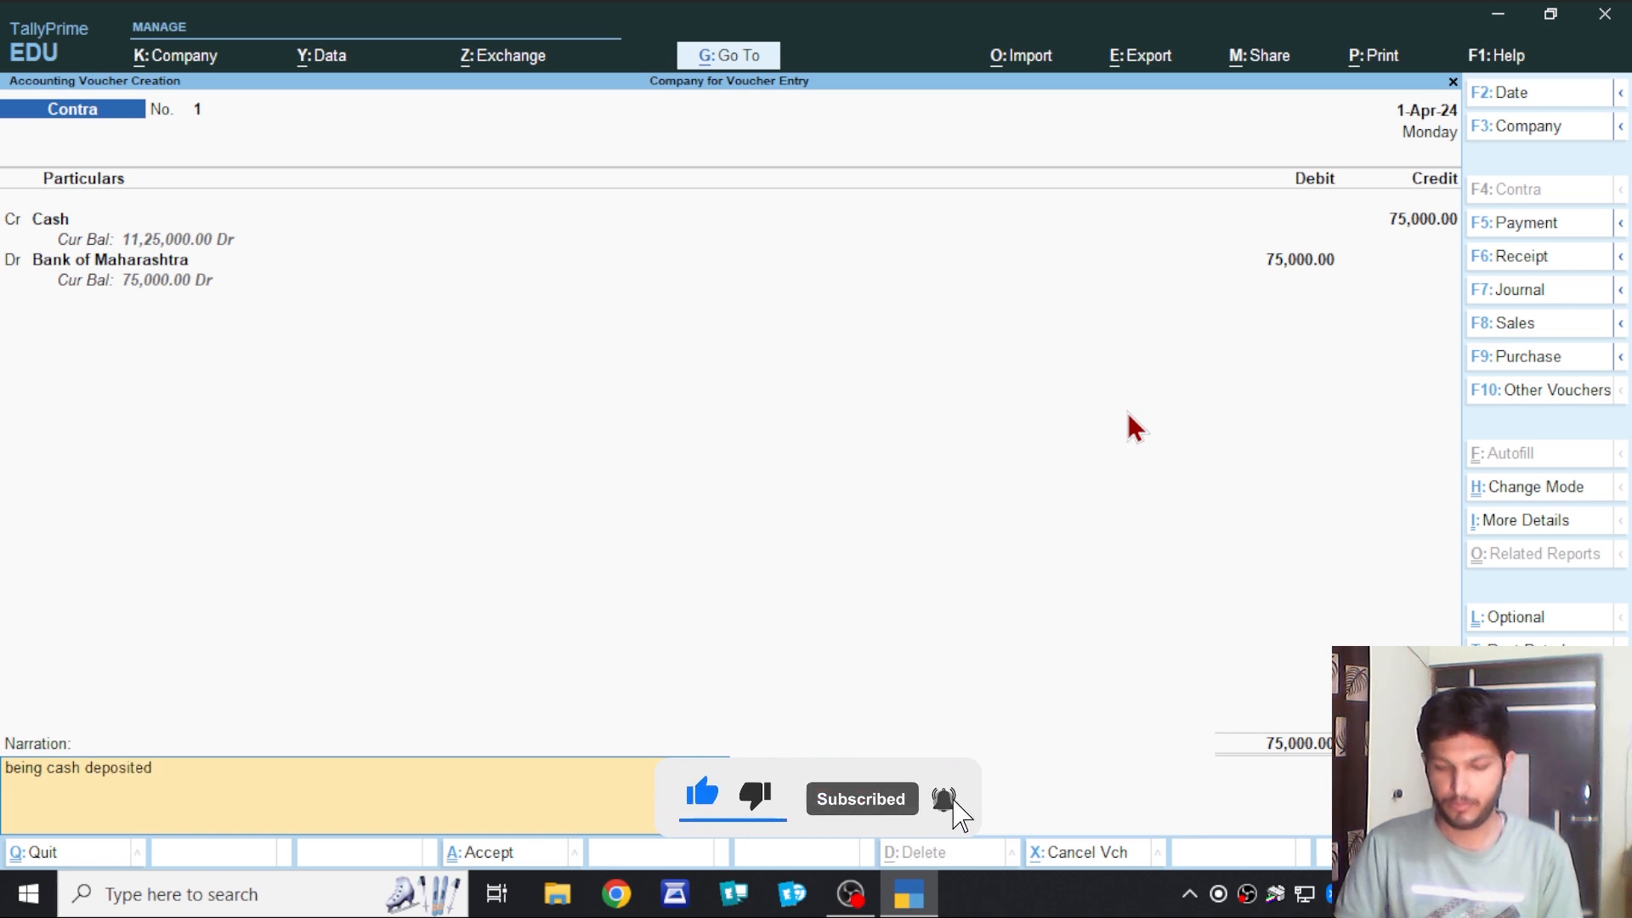
text( into)
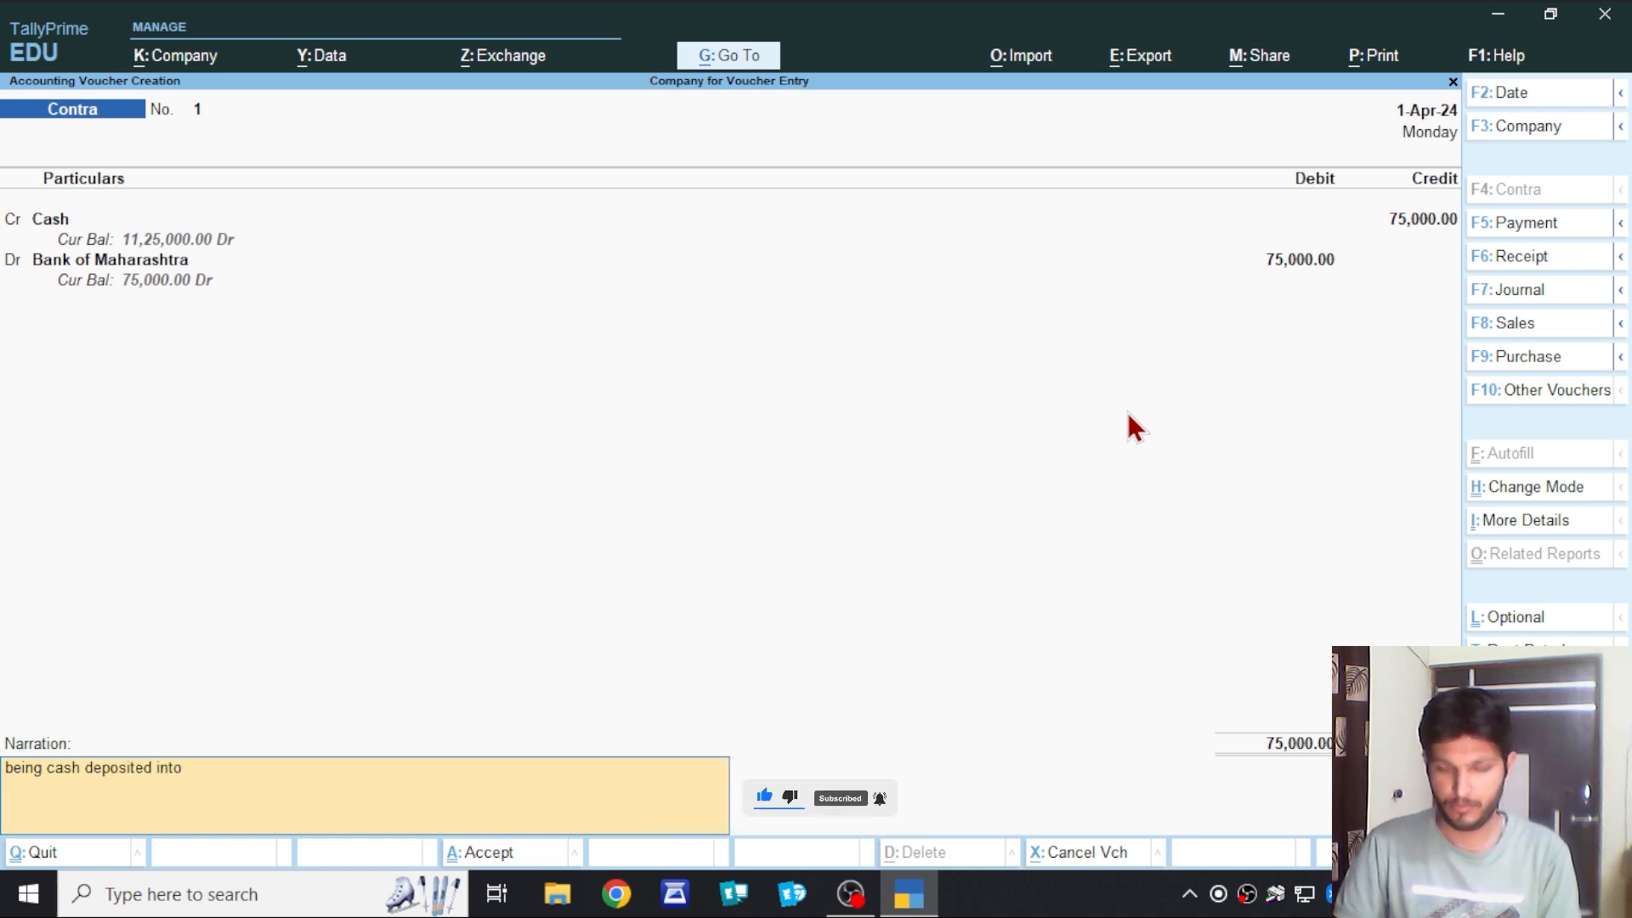
text( bank)
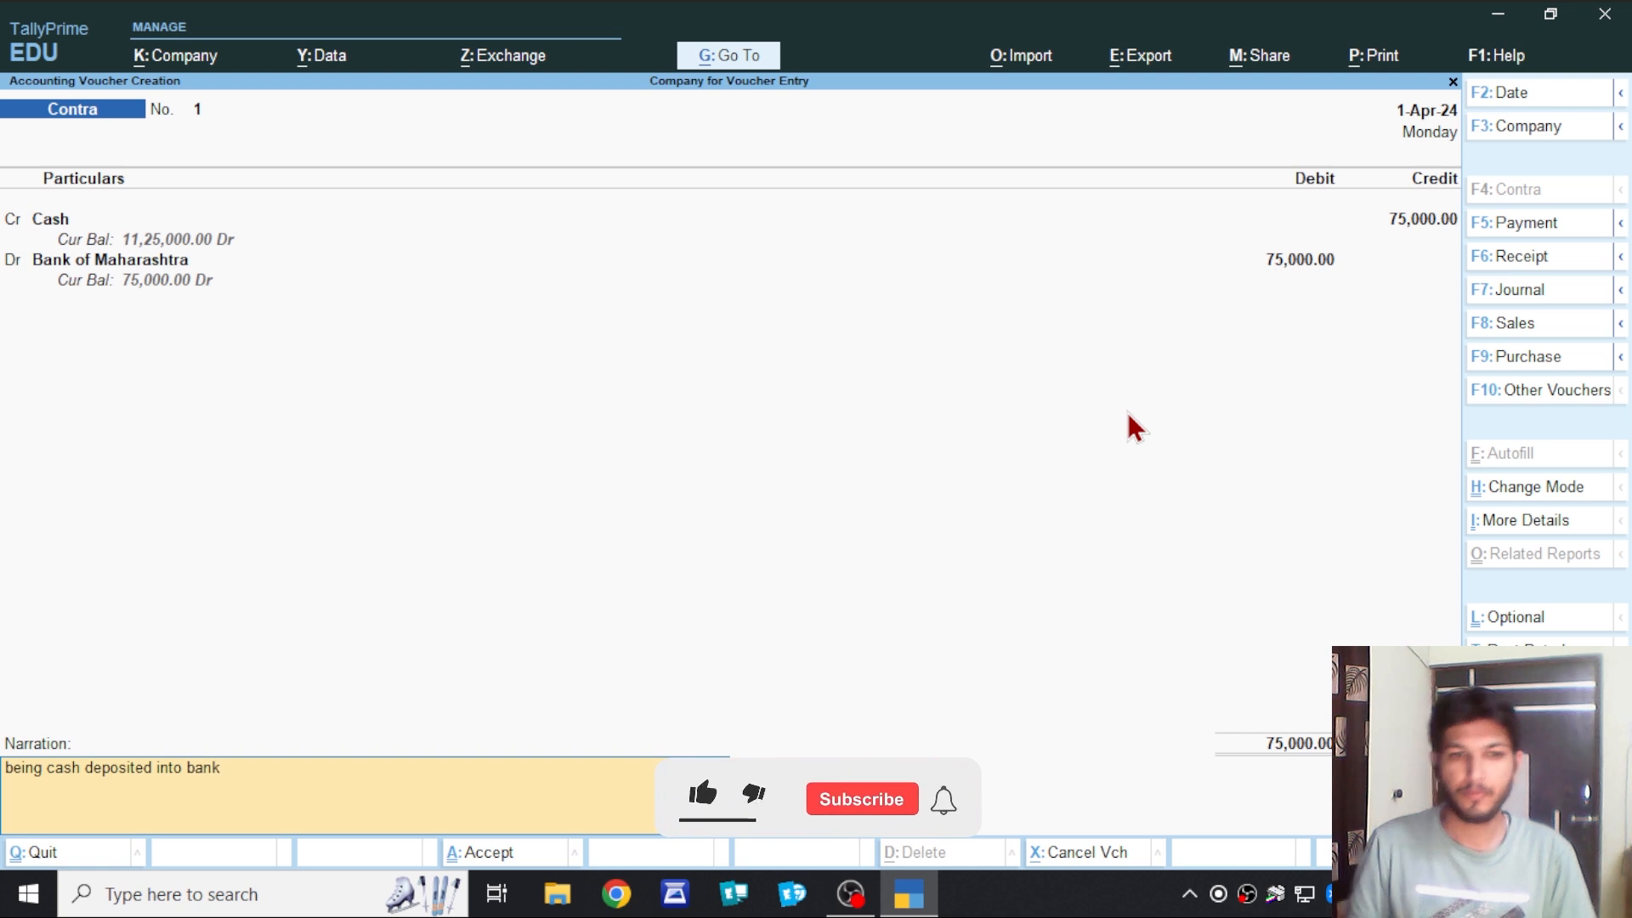
key(Return)
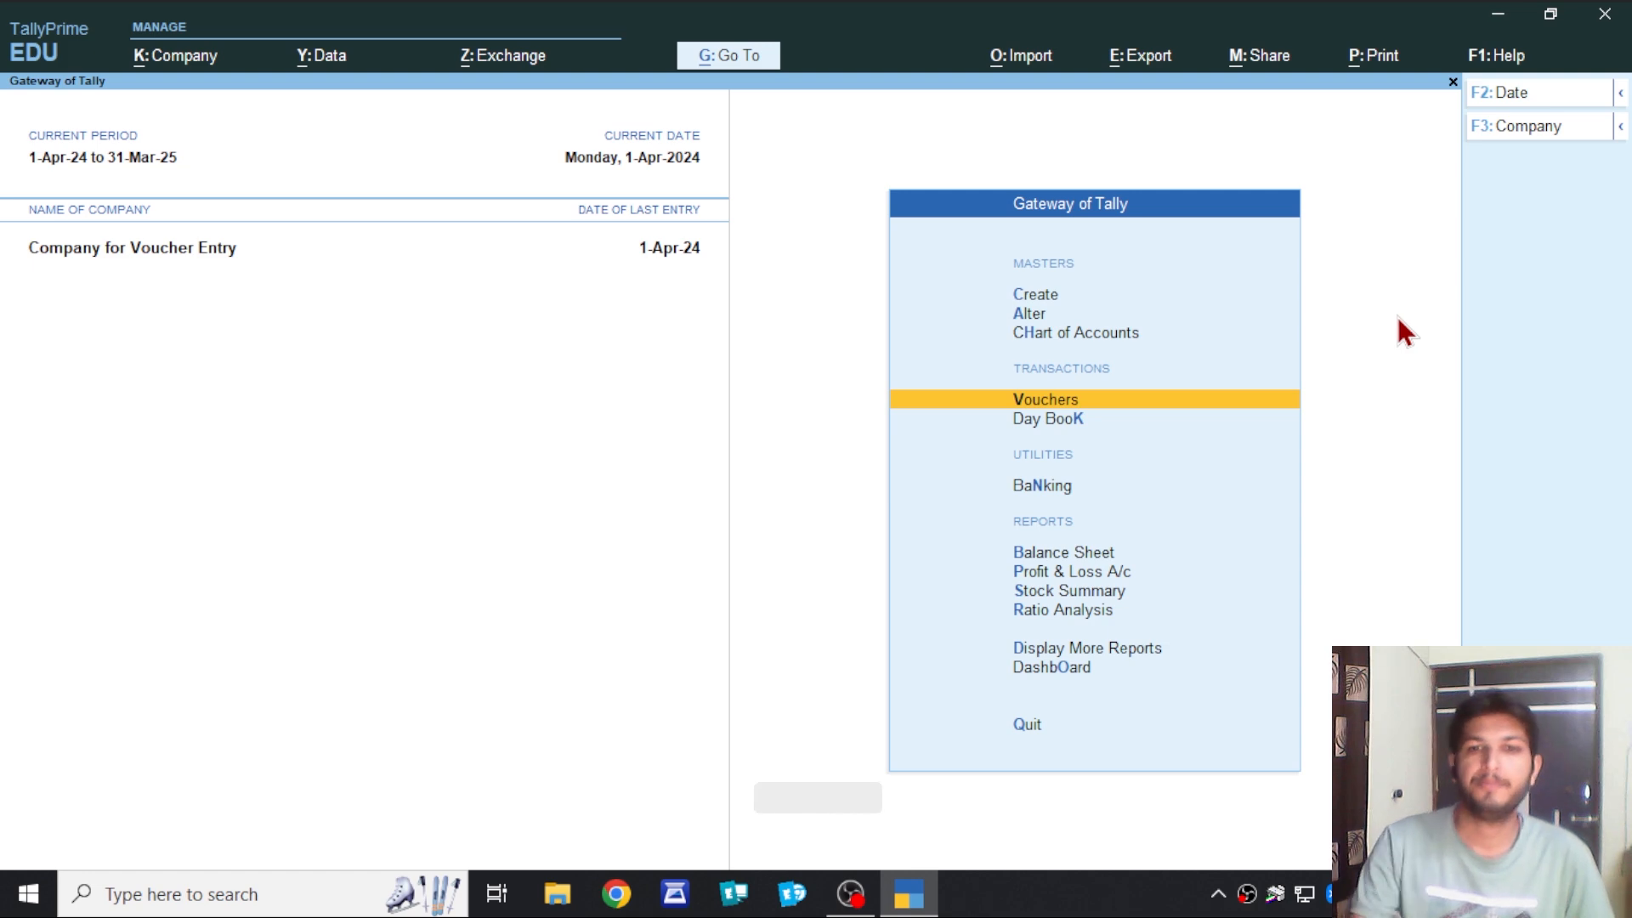
click(848, 901)
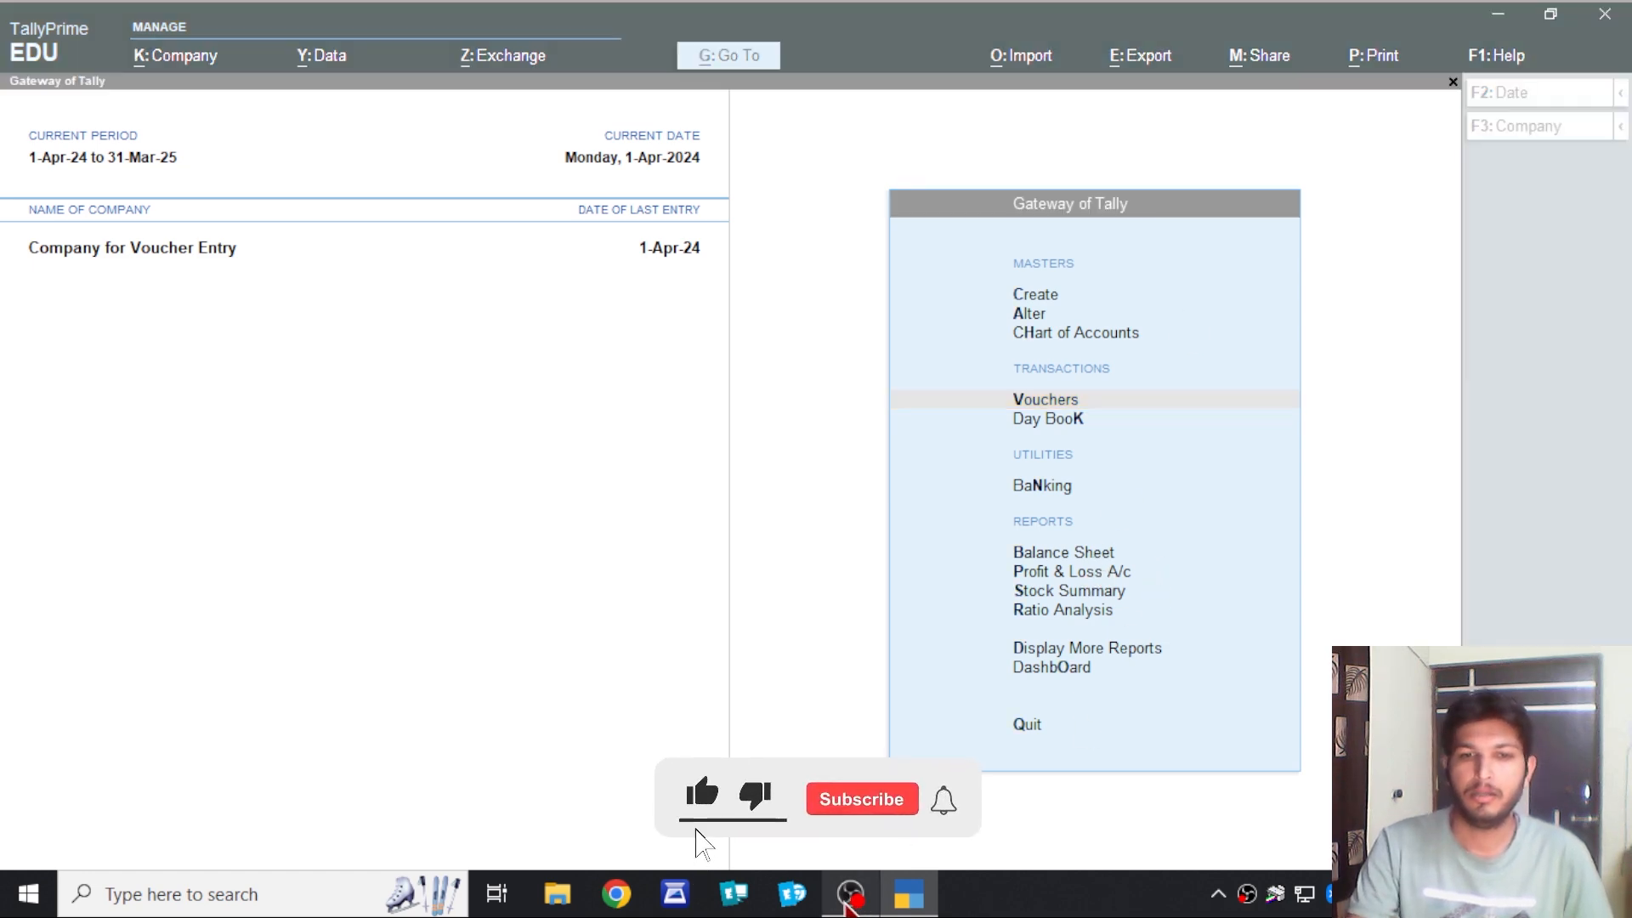